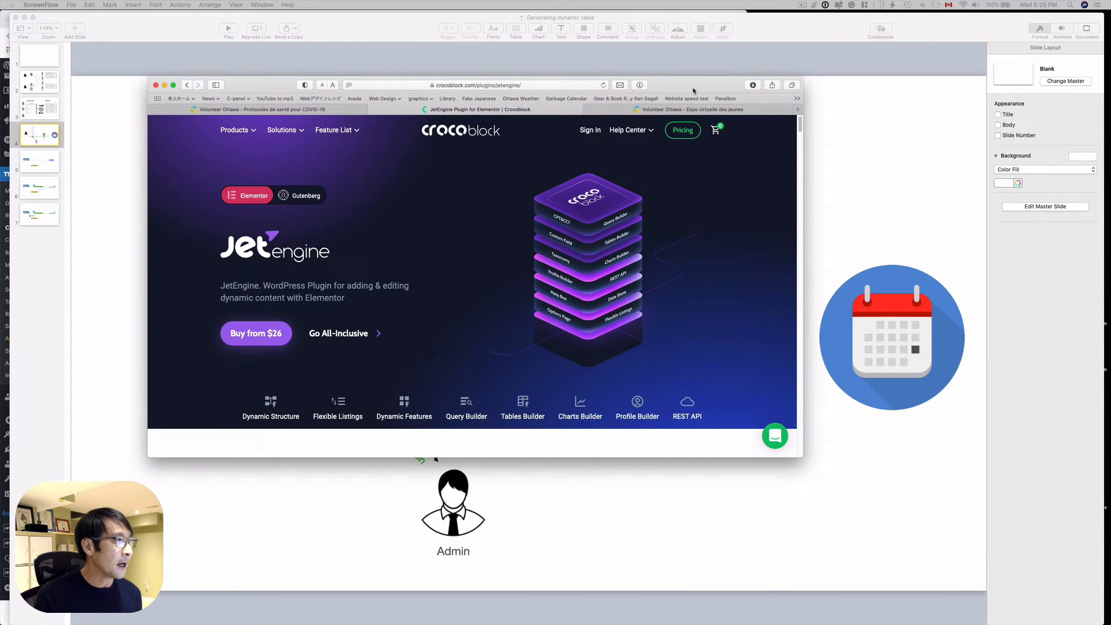
# - Enlarge the browser window showing the JetEngine plugin page and move it aside
pyautogui.click(694, 91)
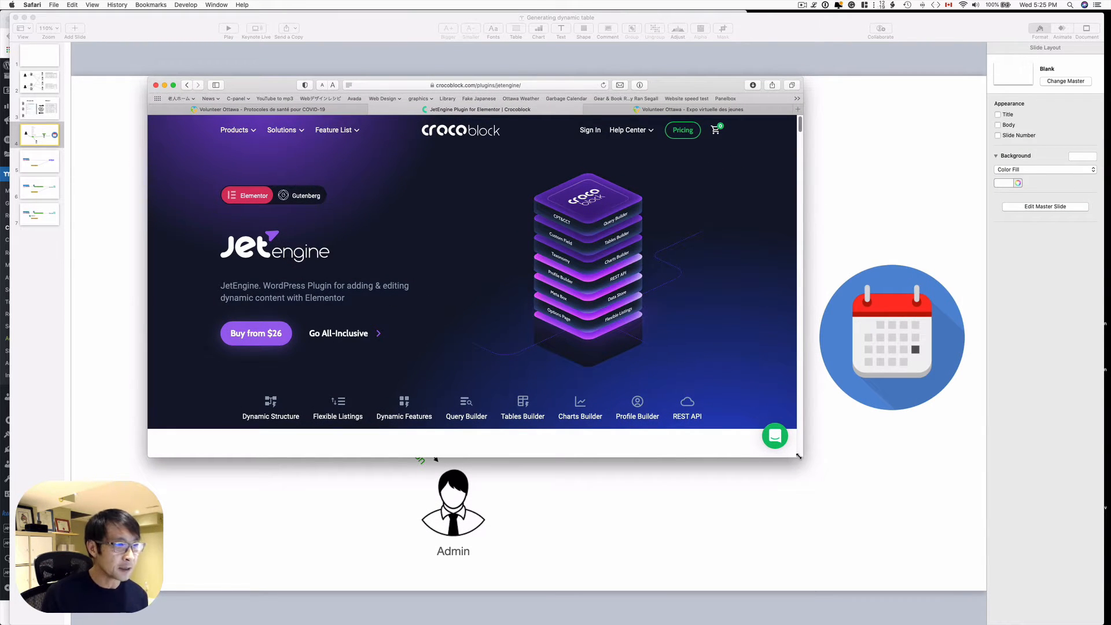
pyautogui.moveTo(802, 457); pyautogui.dragTo(924, 539)
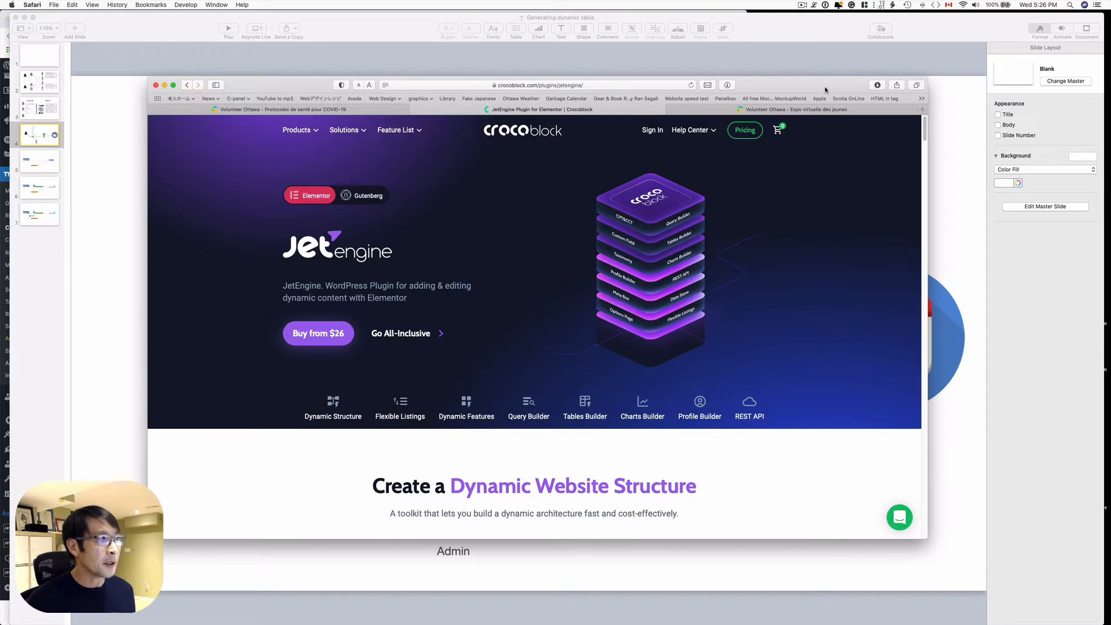
pyautogui.moveTo(826, 89); pyautogui.dragTo(1110, 150)
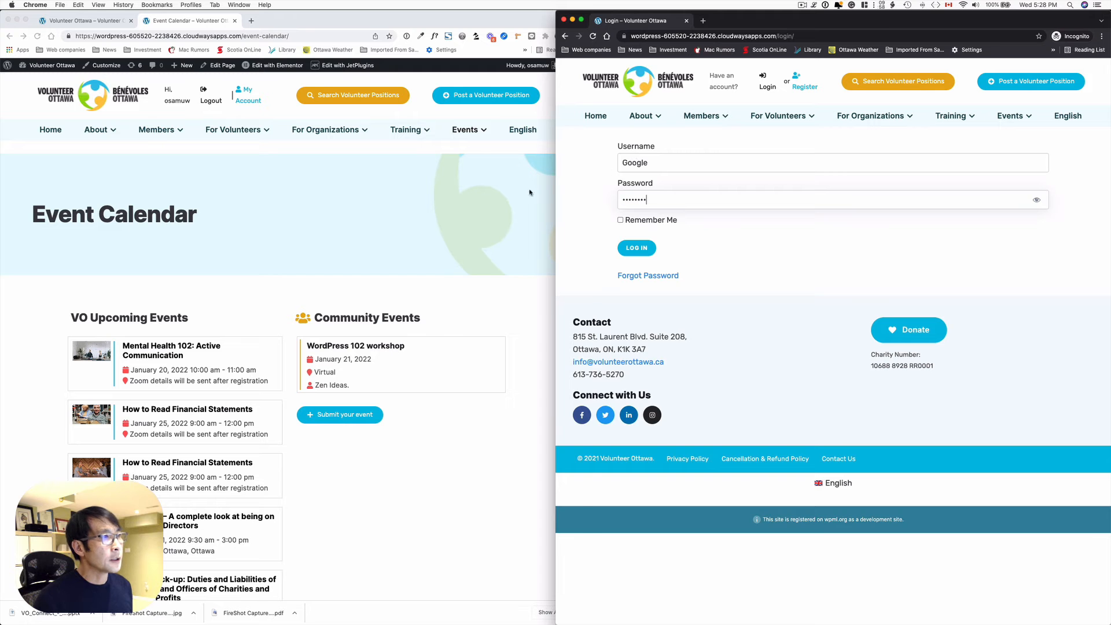
# - Log in to the Volunteer Ottawa site with the filled-in credentials, open the Add New Event form and widen its window
pyautogui.click(458, 299)
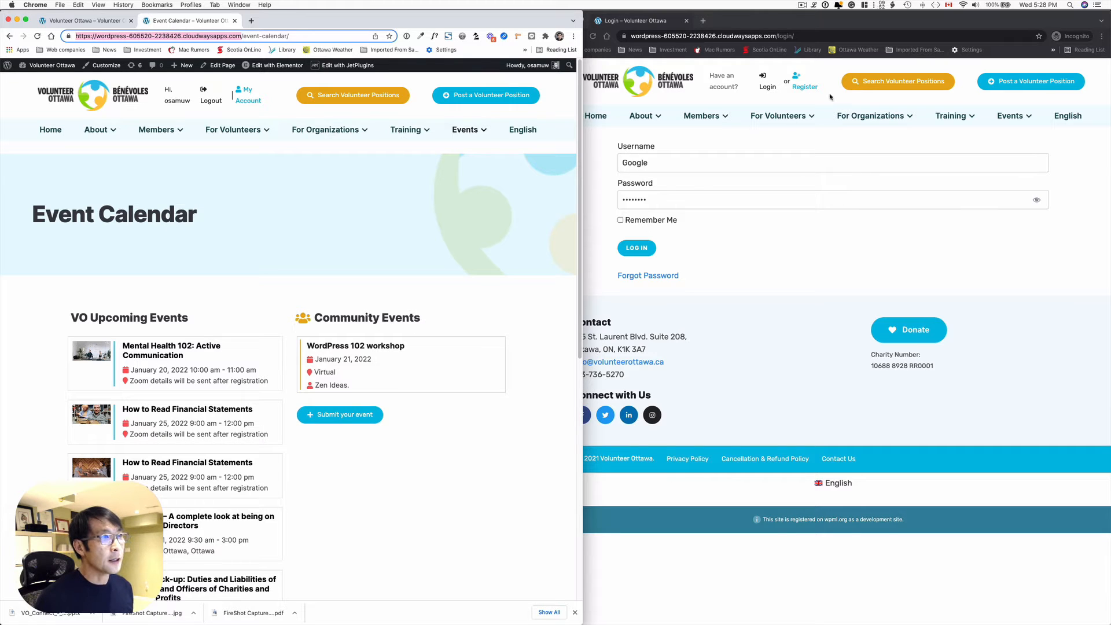
pyautogui.click(762, 145)
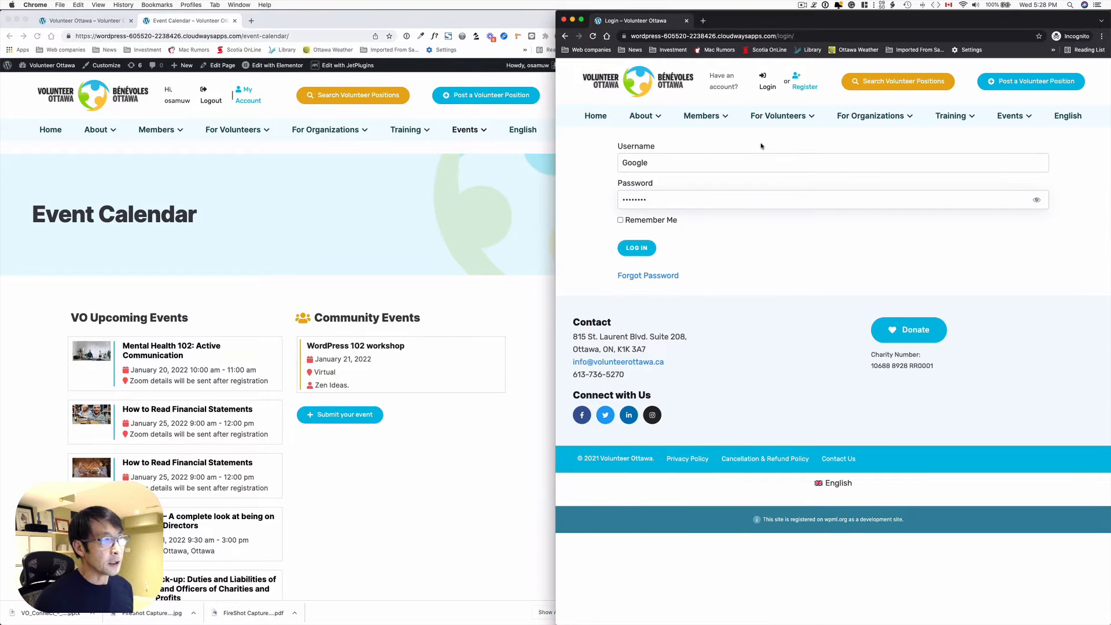
pyautogui.click(637, 248)
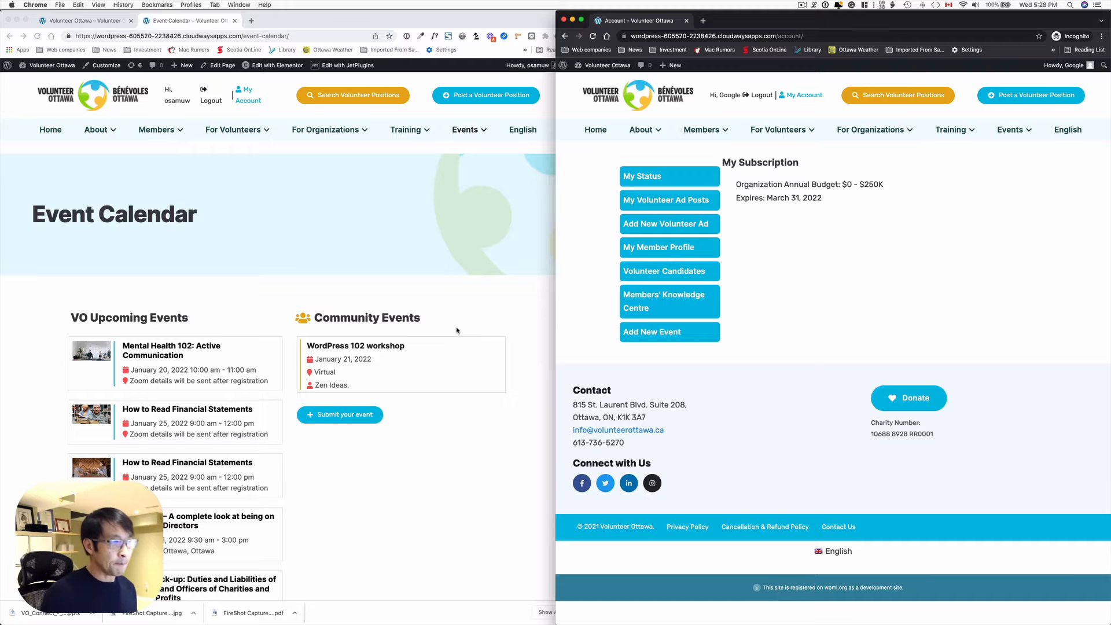
pyautogui.click(646, 333)
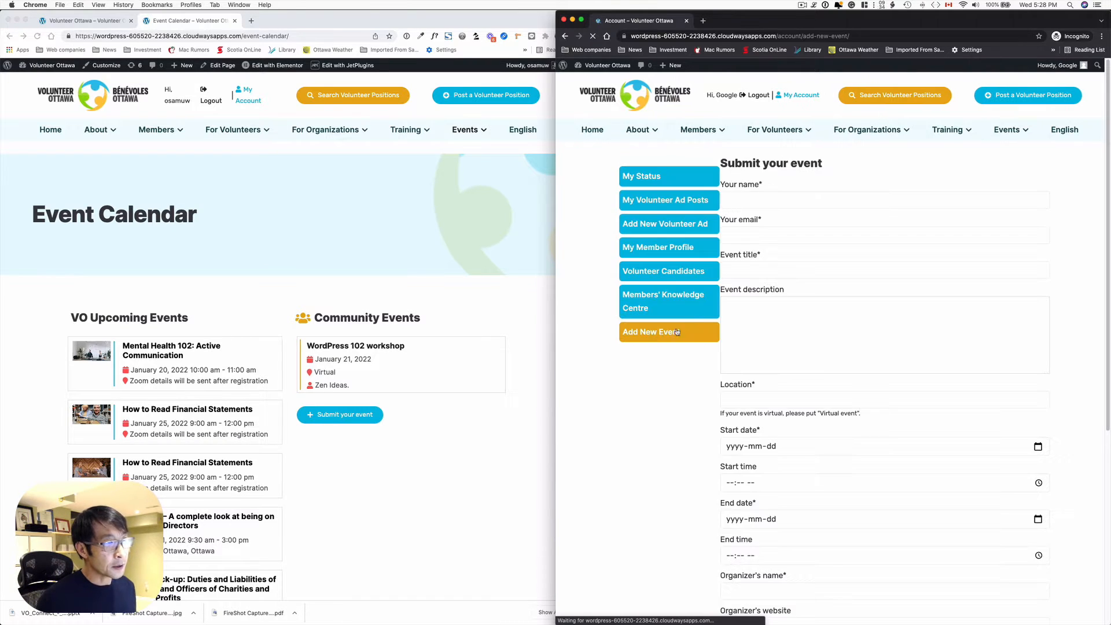
pyautogui.moveTo(555, 283); pyautogui.dragTo(486, 283)
# - Enter the submitter's full name and e-mail address in the event submission form
pyautogui.click(706, 201)
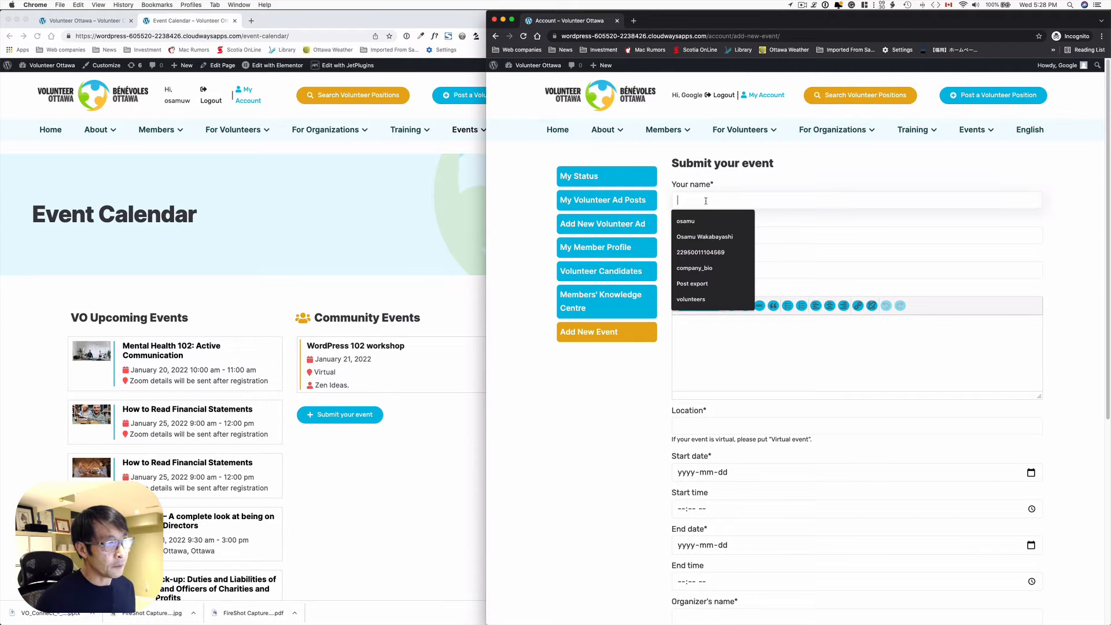
pyautogui.write('Taro Tanaka')
pyautogui.click(741, 236)
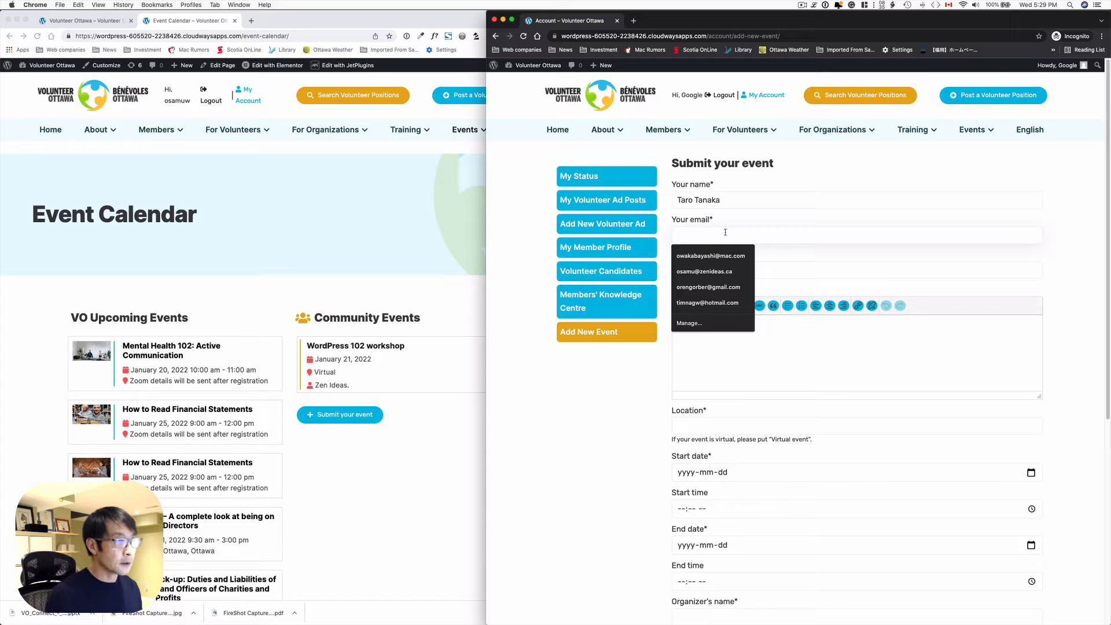
pyautogui.click(735, 256)
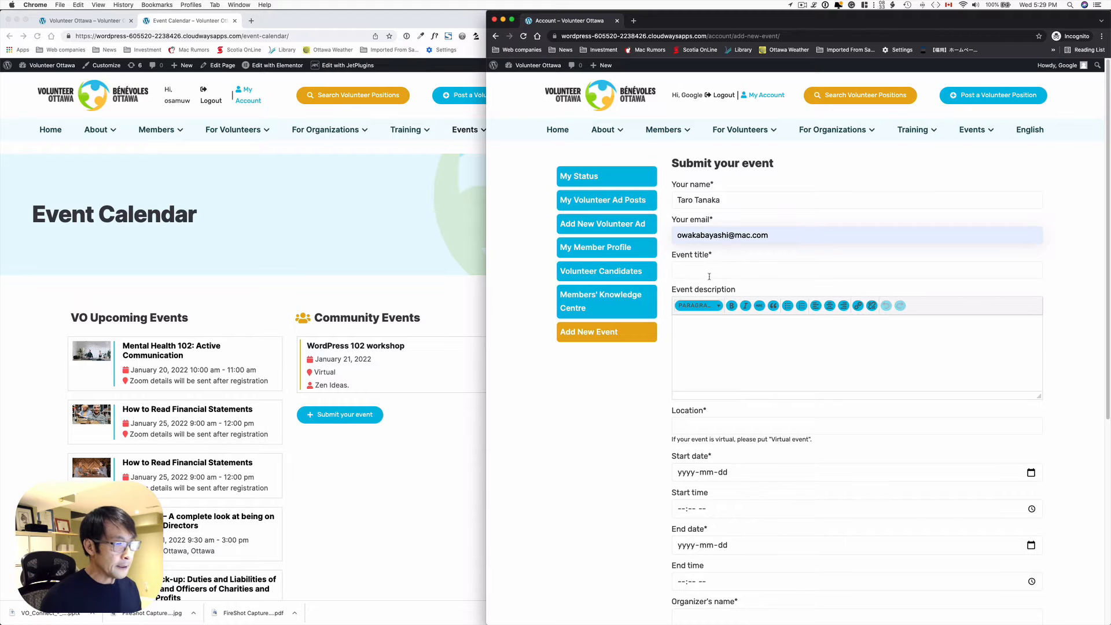
# - Set the event title to "SEO workshop"
pyautogui.click(710, 270)
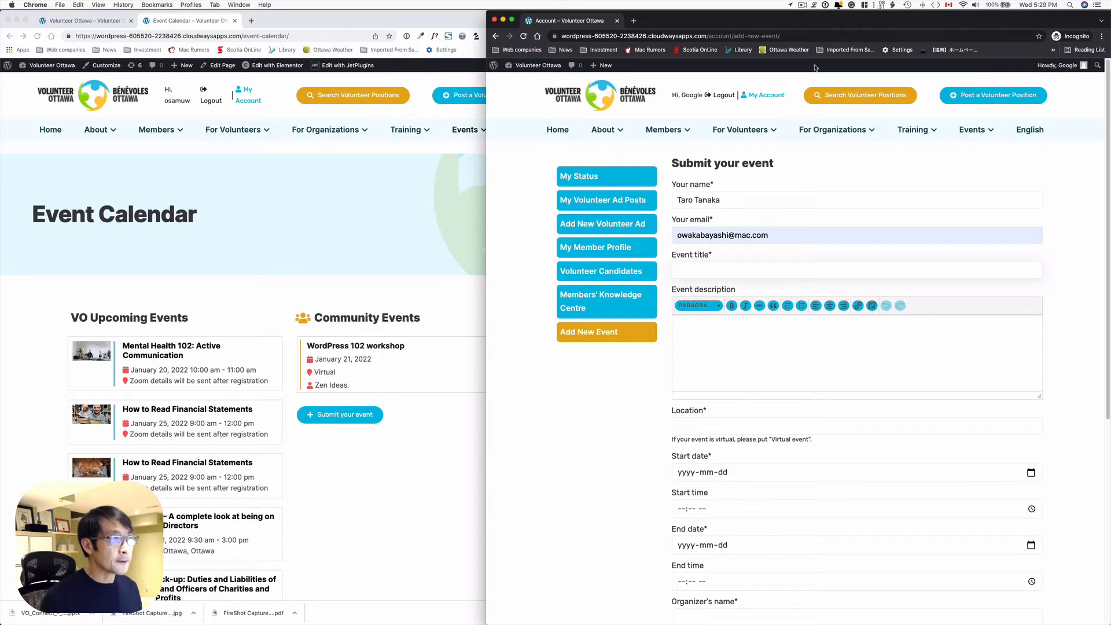
pyautogui.click(803, 5)
pyautogui.click(814, 31)
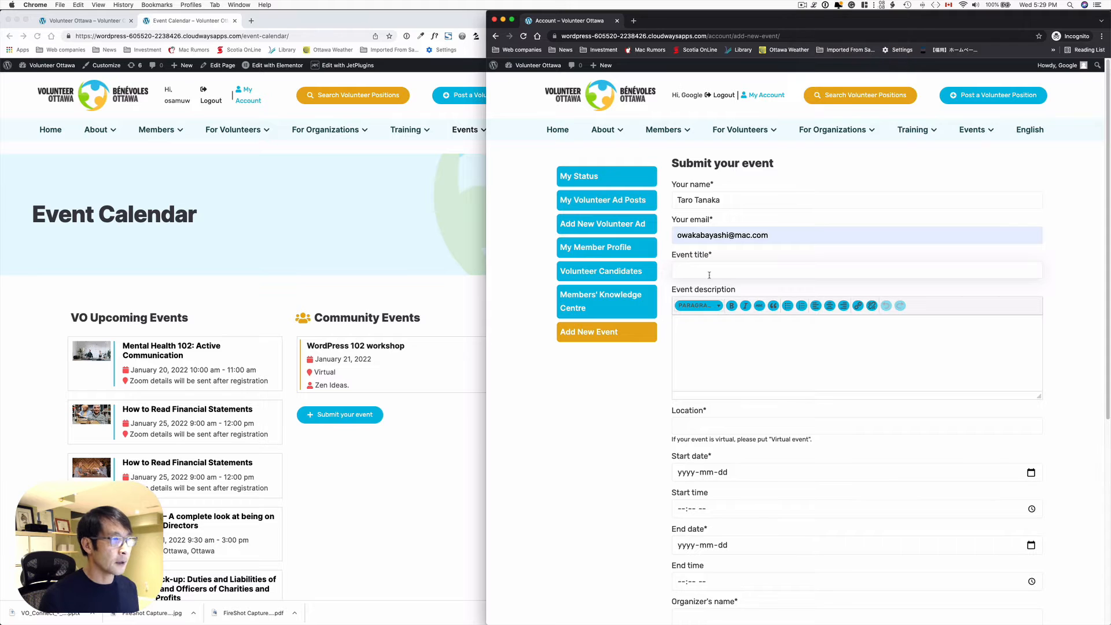
pyautogui.write('SEO ')
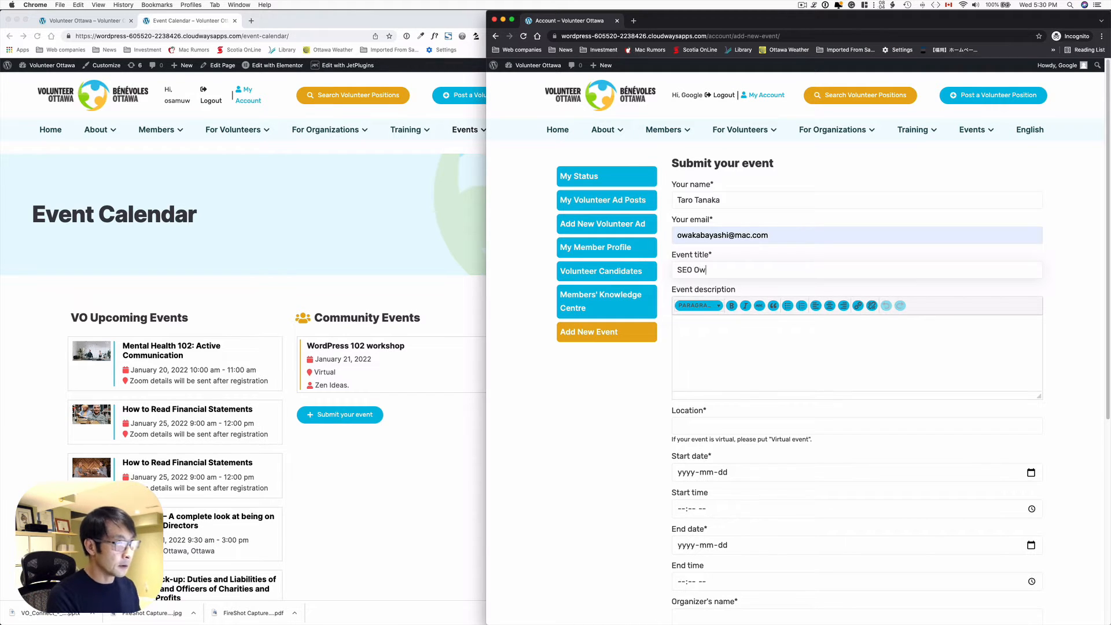
pyautogui.write('workshop')
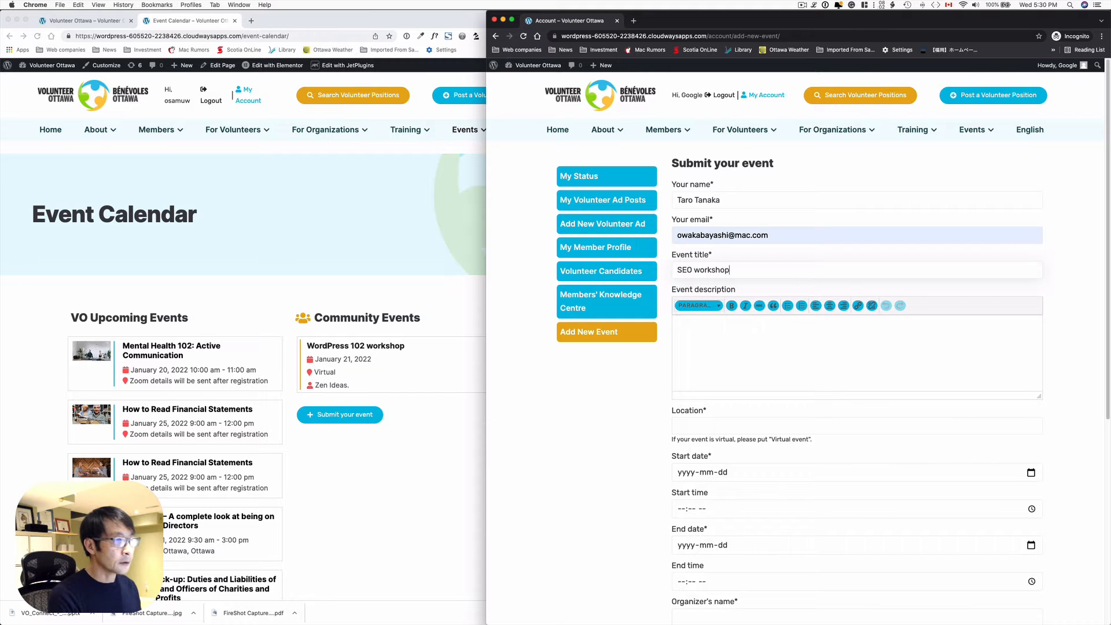
# - Fill the event description with a generated paragraph of placeholder text beginning "Donec sed odio dui"
pyautogui.click(814, 5)
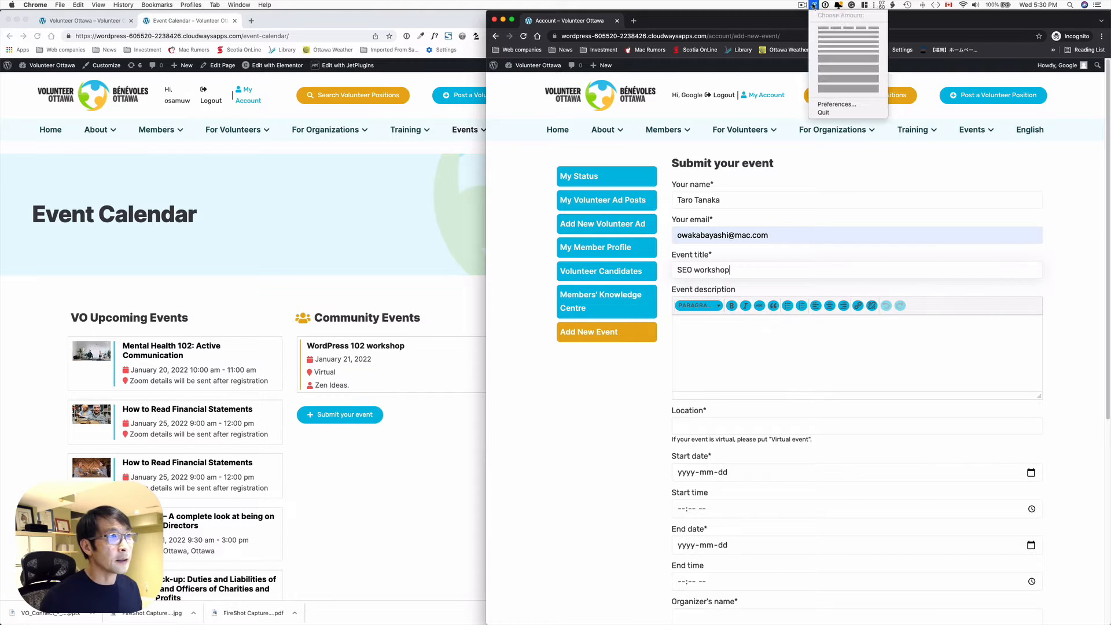
pyautogui.click(831, 65)
pyautogui.click(695, 330)
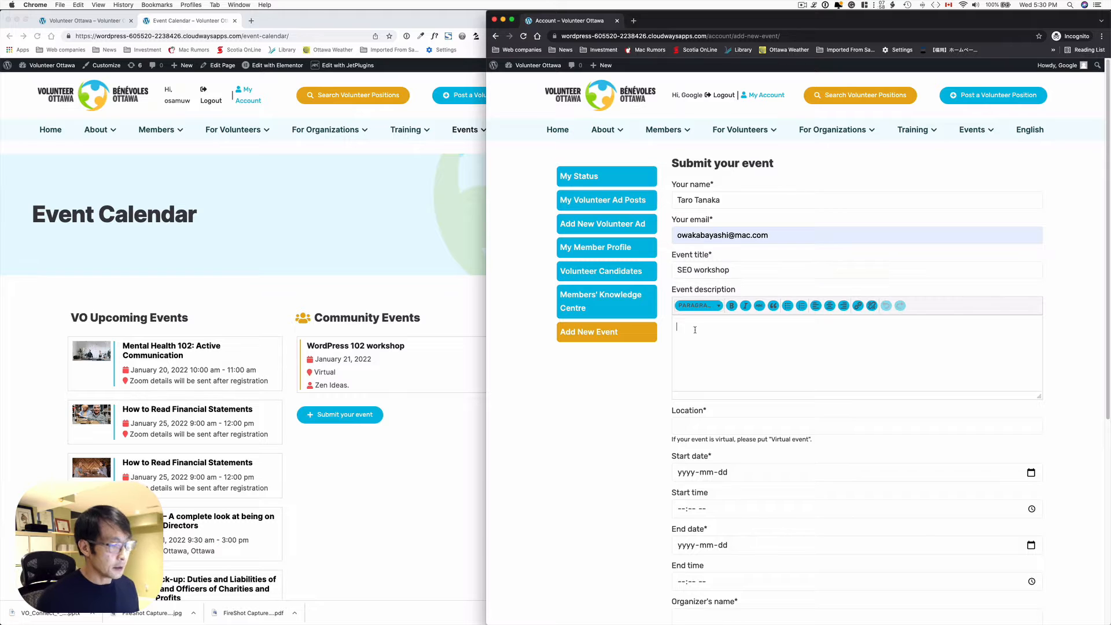
pyautogui.write('Donec sed odio dui. Fusce dapibus, tellus ac cursus commodo, tortor mauris condimentum nibh, ut fermentum massa justo sit amet risus. Cras mattis consectetur purus sit amet fermentum. Morbi leo risus, porta ac consectetur ac, vestibulum at eros. Vestibulum id ligula porta felis euismod semper.')
# - Enter "Virtual event" as the event's location
pyautogui.scroll(-1, 847, 365)
pyautogui.scroll(-1, 847, 366)
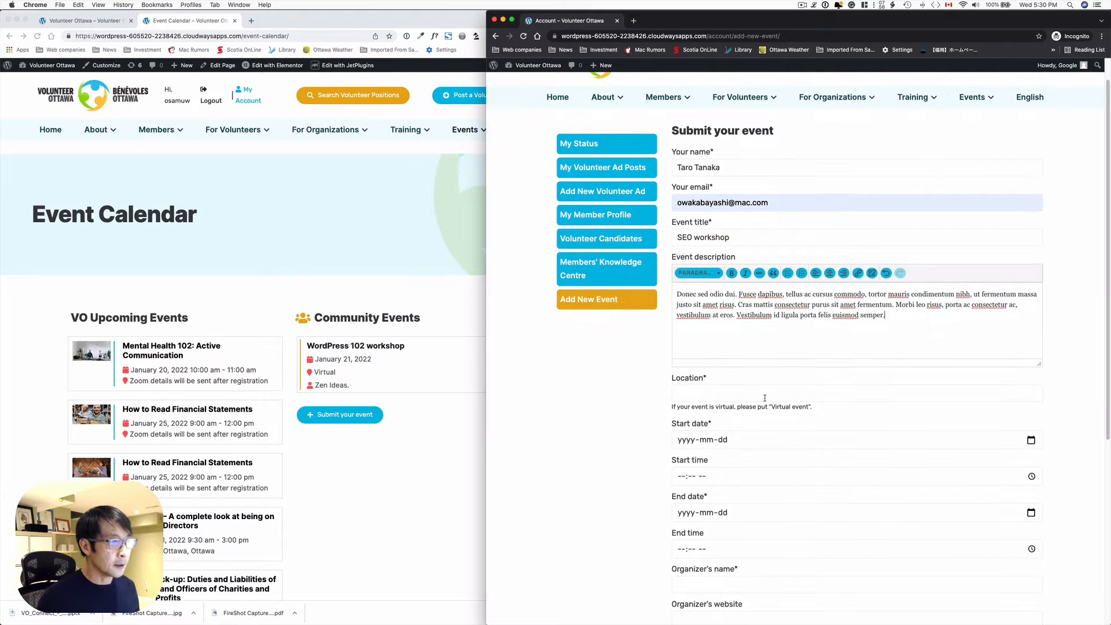
pyautogui.click(762, 397)
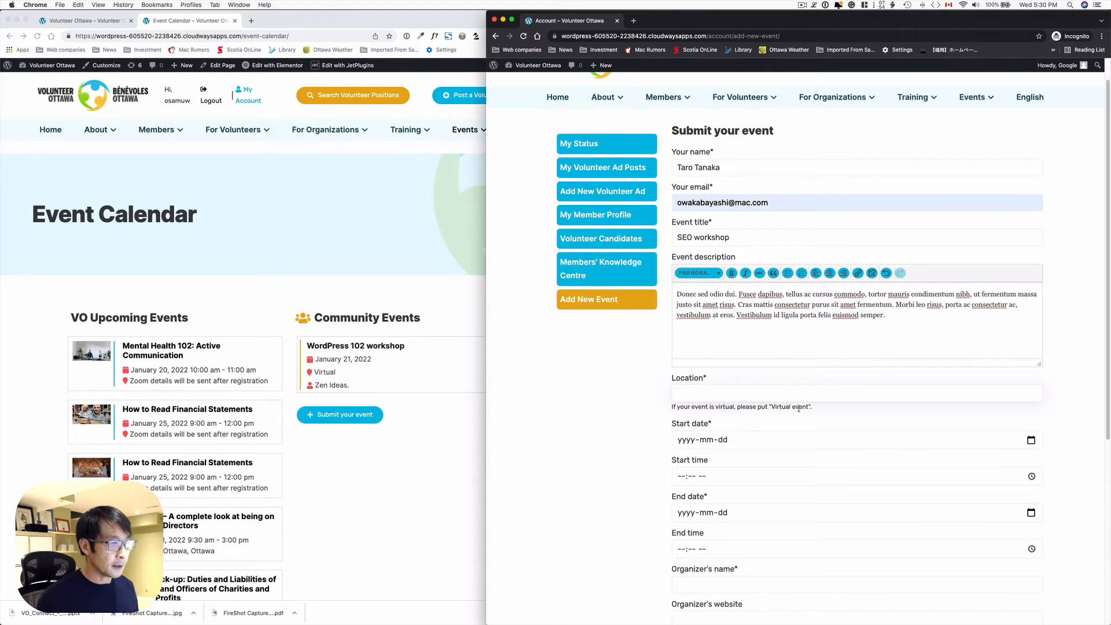
pyautogui.write('Virtual')
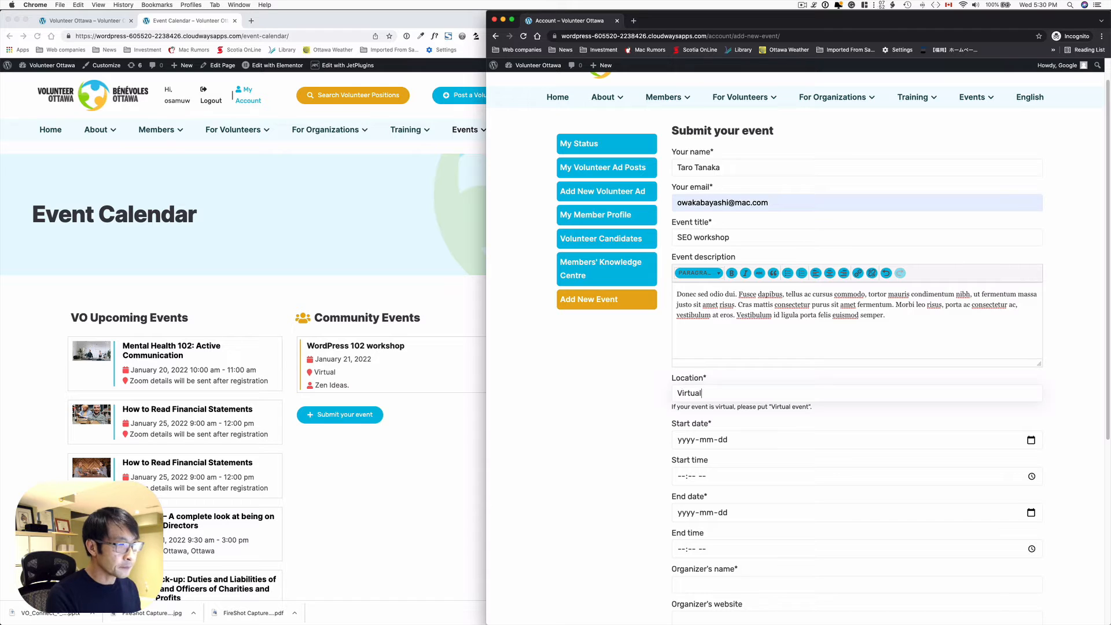
pyautogui.write(' event')
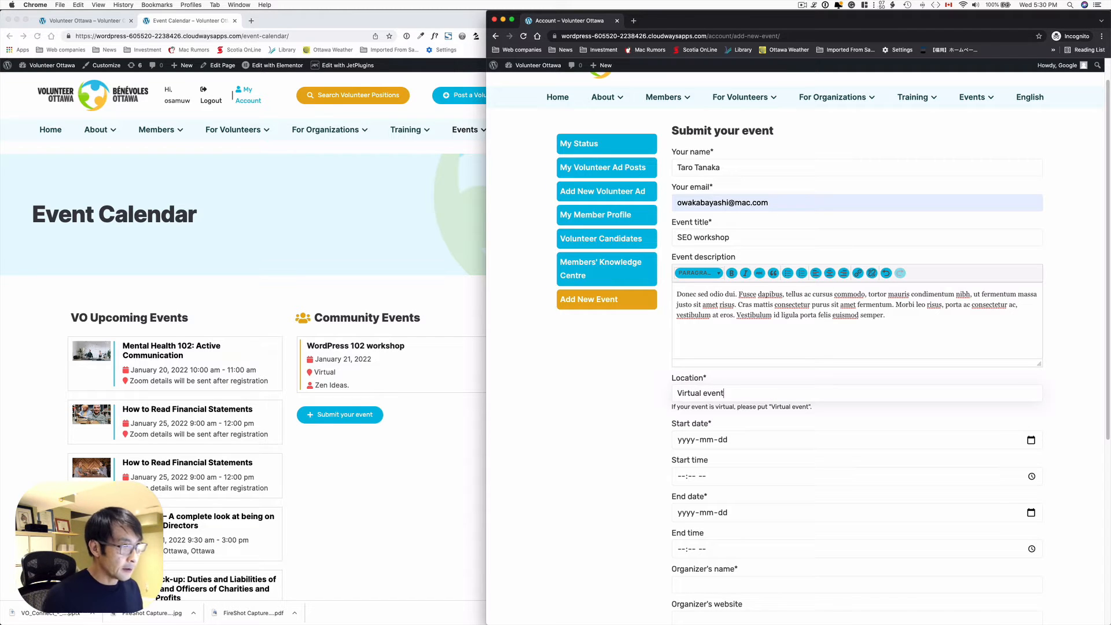
# - Set the event's start date to 2022-01-26 and its start time to 09:30 AM
pyautogui.click(811, 445)
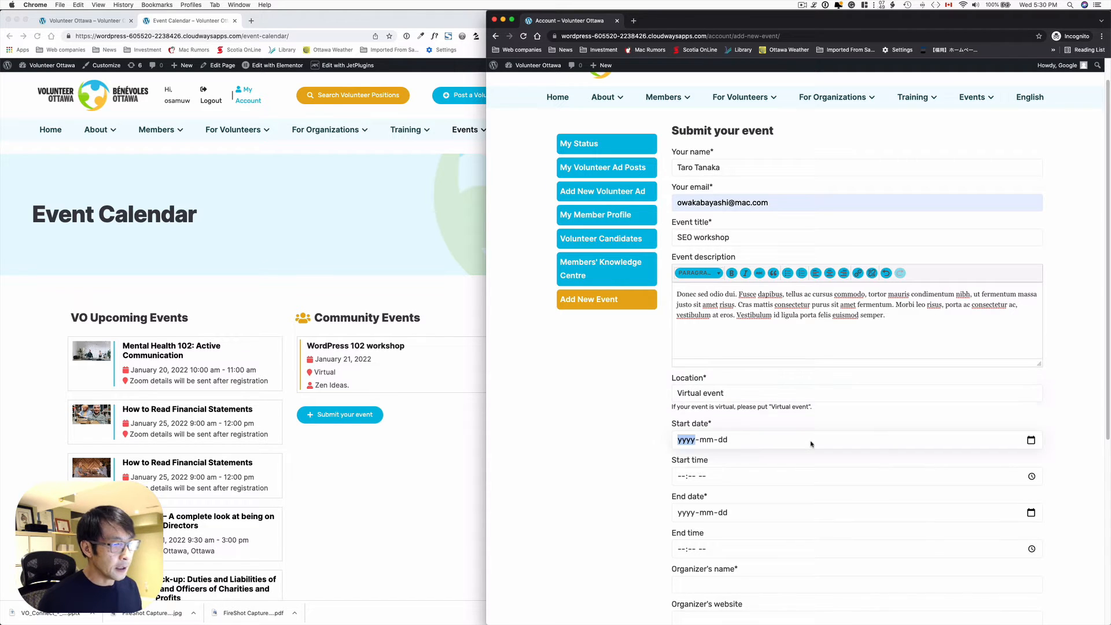
pyautogui.click(1031, 441)
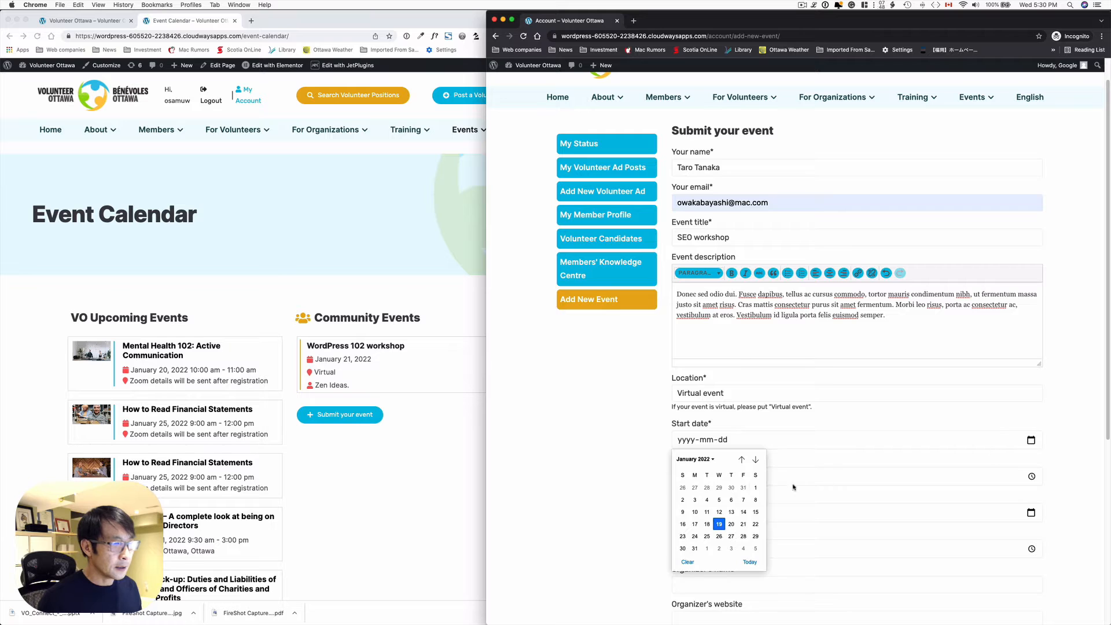
pyautogui.click(720, 537)
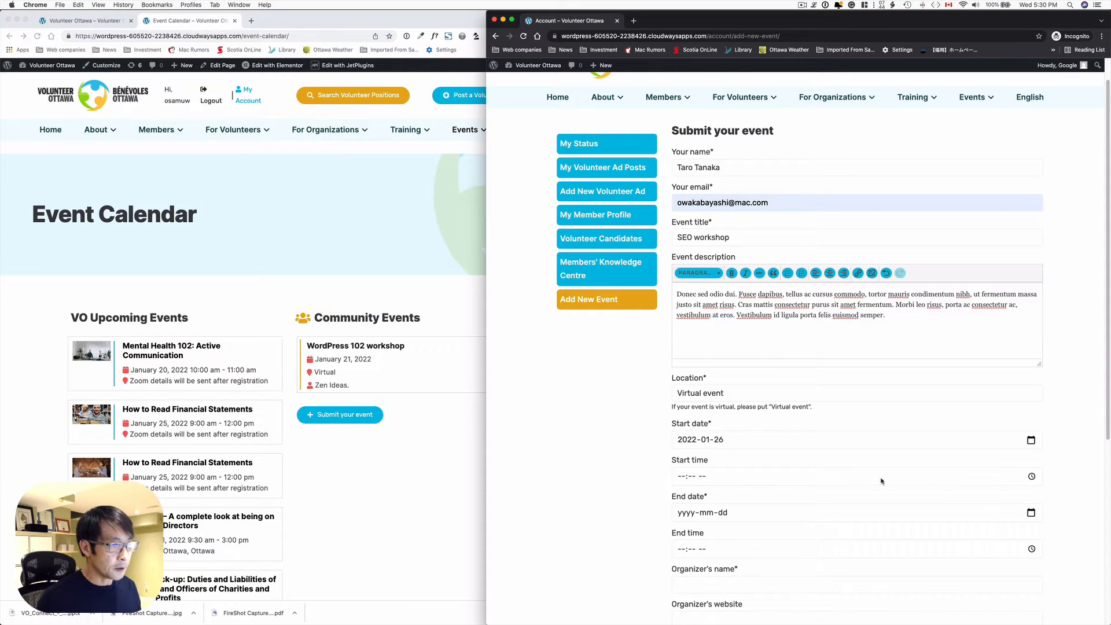
pyautogui.click(1030, 477)
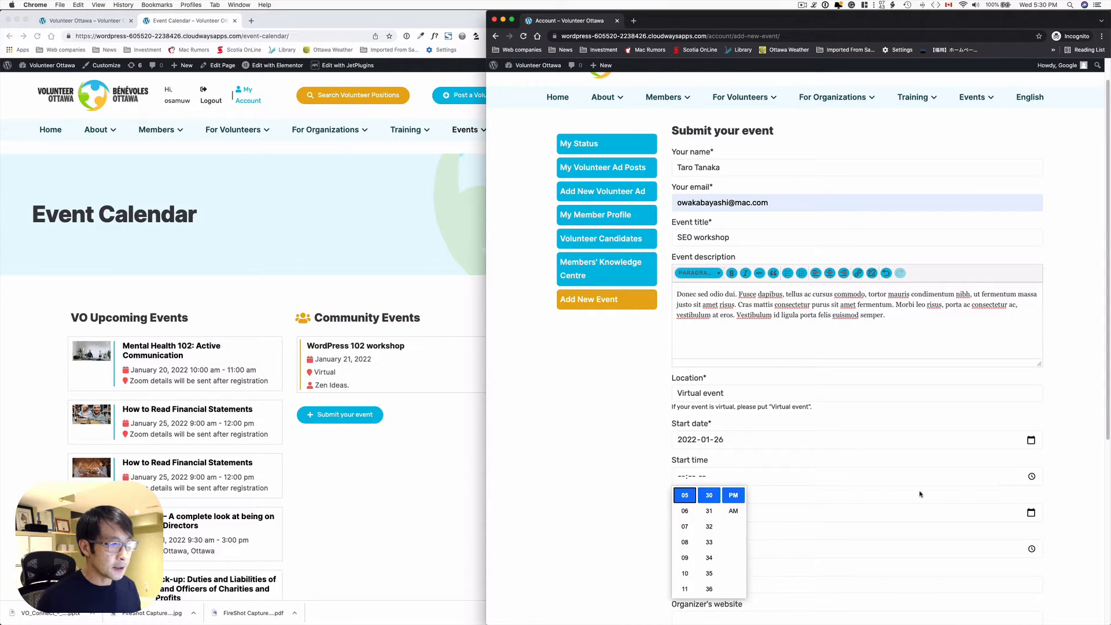
pyautogui.click(693, 558)
pyautogui.click(733, 510)
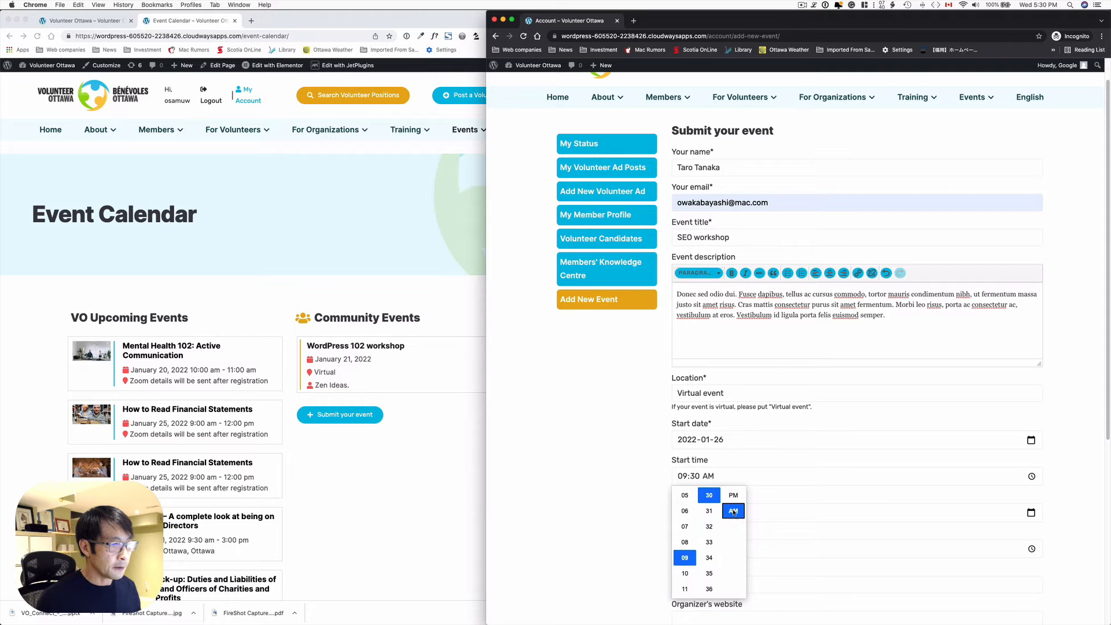
pyautogui.click(780, 472)
# - Set the event's end date to 2022-01-26 and its end time to 10:30 AM
pyautogui.click(1028, 514)
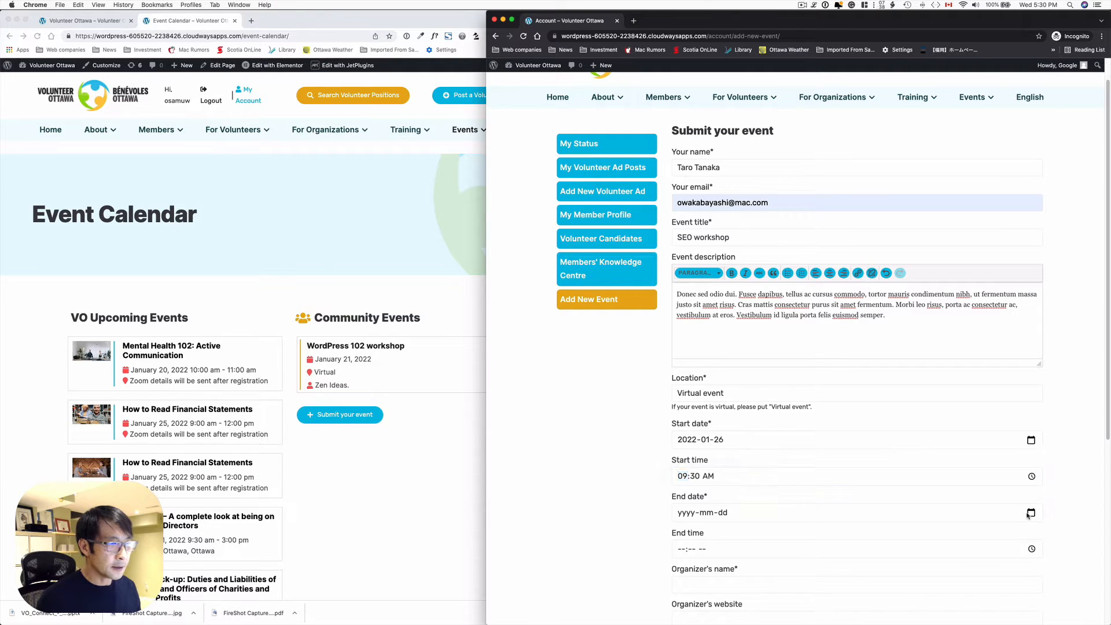
pyautogui.click(719, 468)
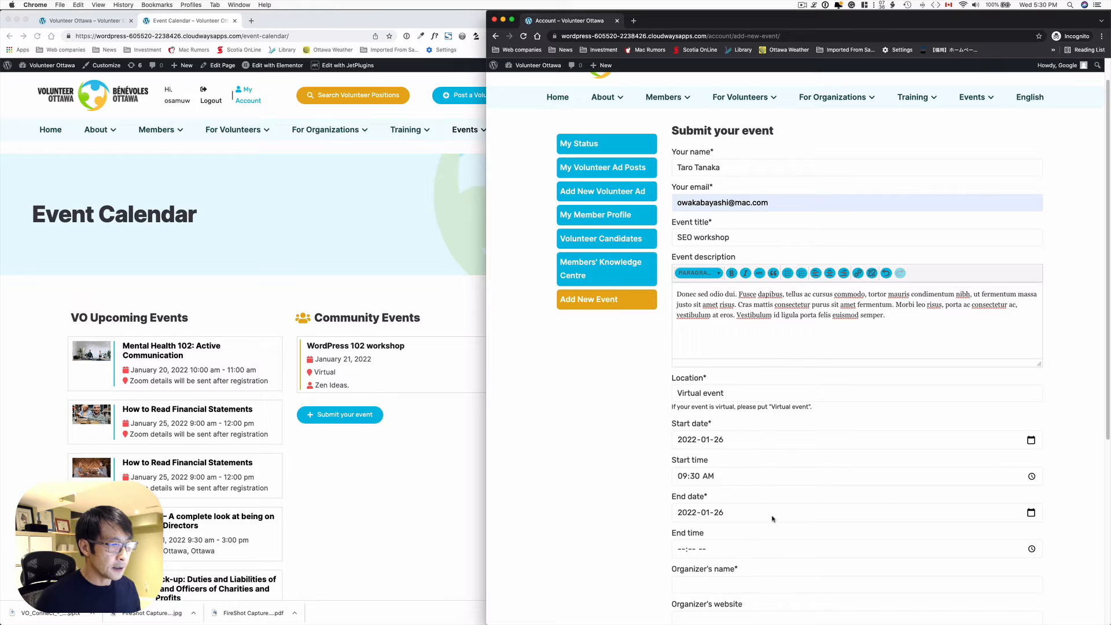
pyautogui.click(1031, 549)
pyautogui.click(684, 514)
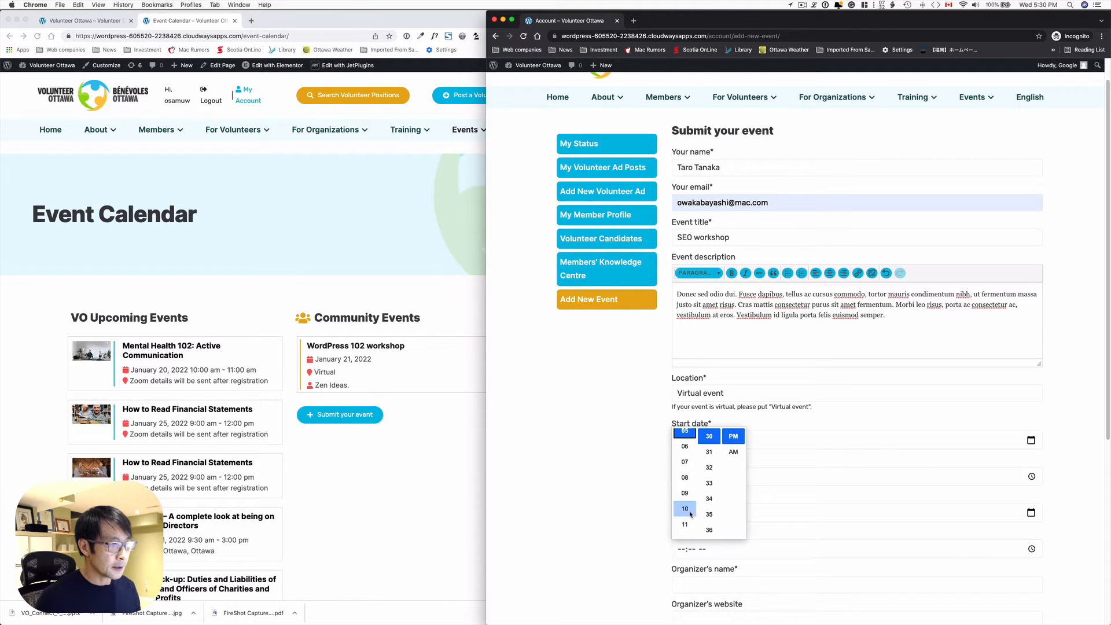
pyautogui.click(733, 452)
pyautogui.click(839, 509)
# - Enter Zen Ideas as the organizer's name in the event form
pyautogui.scroll(-2, 833, 558)
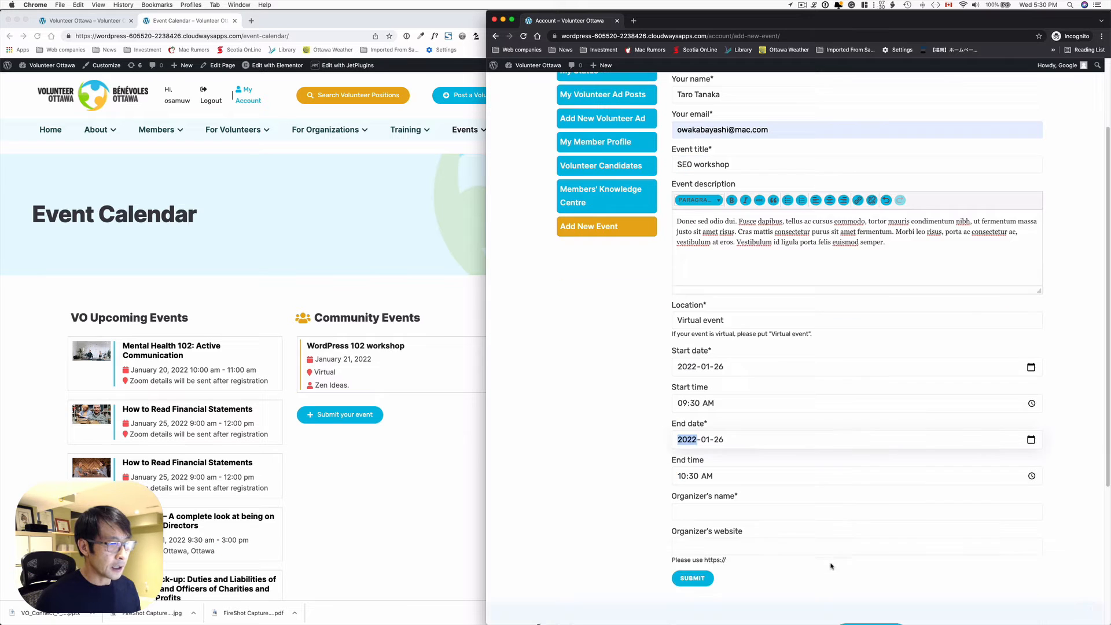
pyautogui.click(744, 482)
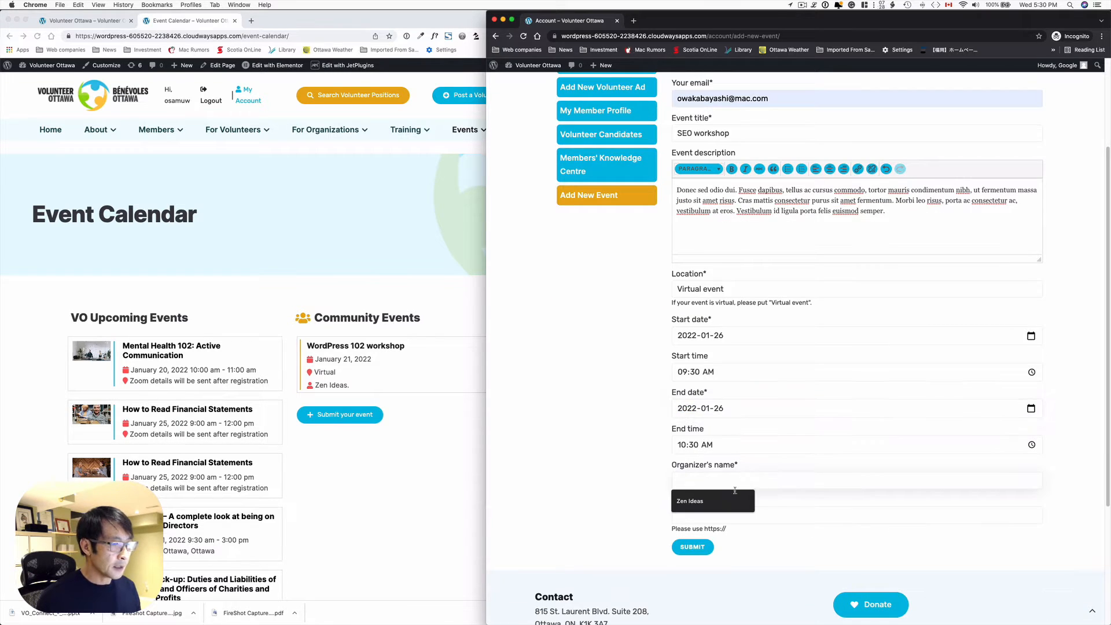
pyautogui.click(723, 499)
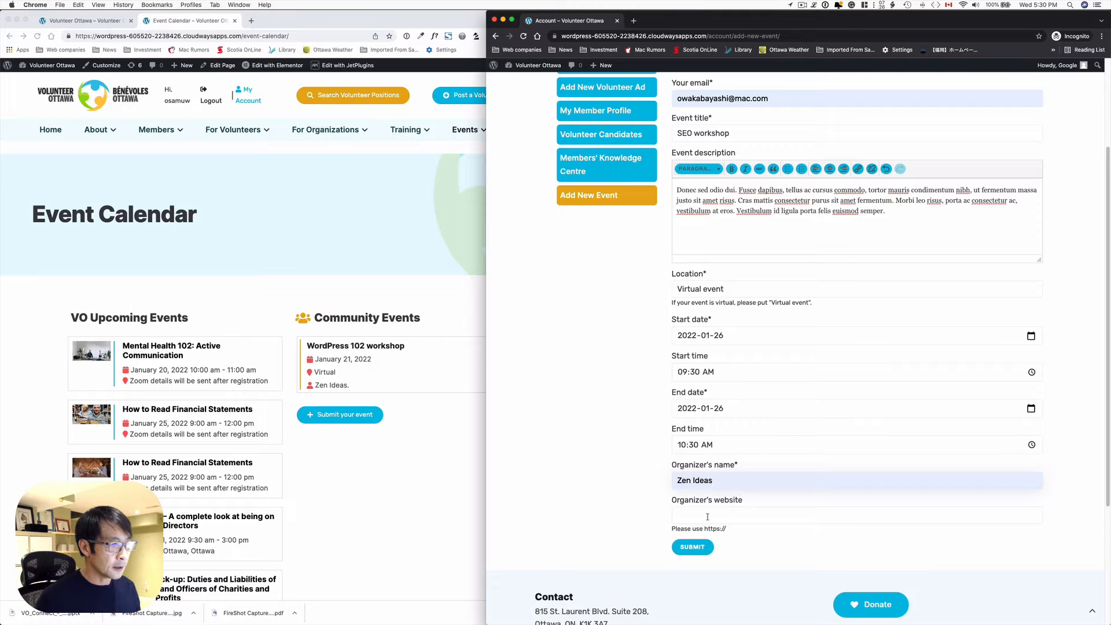
pyautogui.click(707, 516)
pyautogui.click(705, 536)
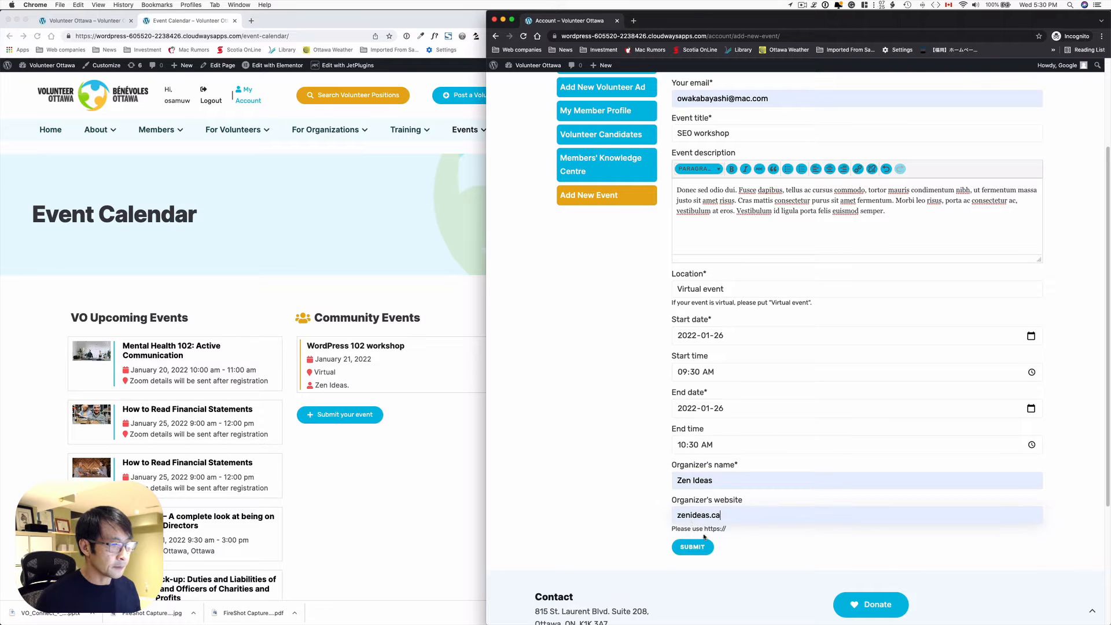
pyautogui.click(674, 516)
pyautogui.write('thhp')
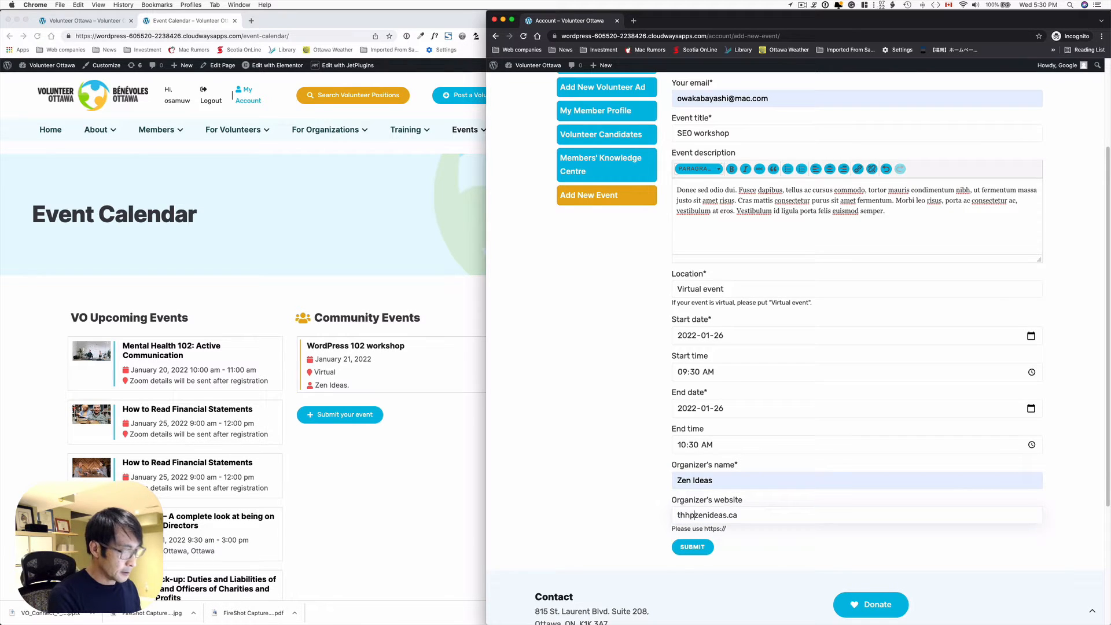
pyautogui.press('BackSpace')
pyautogui.press('BackSpace')
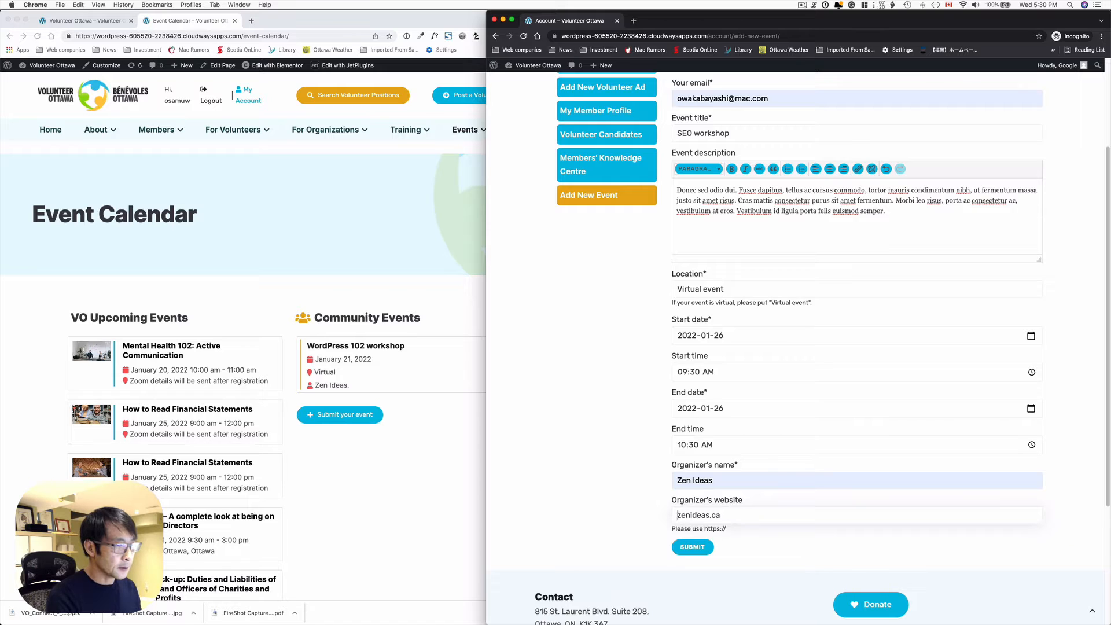
pyautogui.write('ttps')
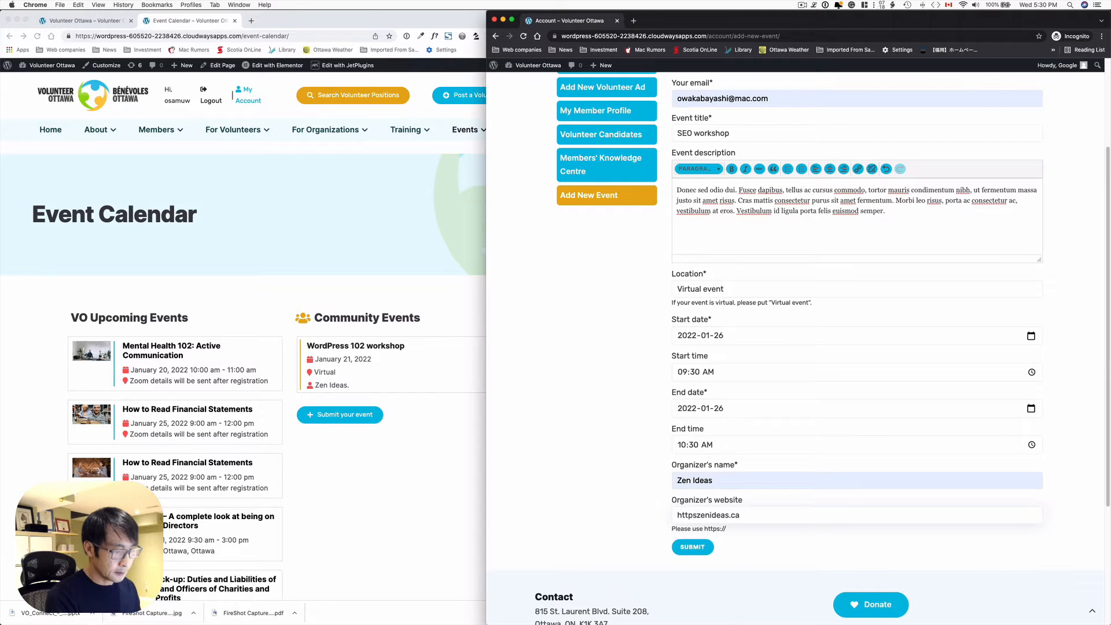
pyautogui.write('://')
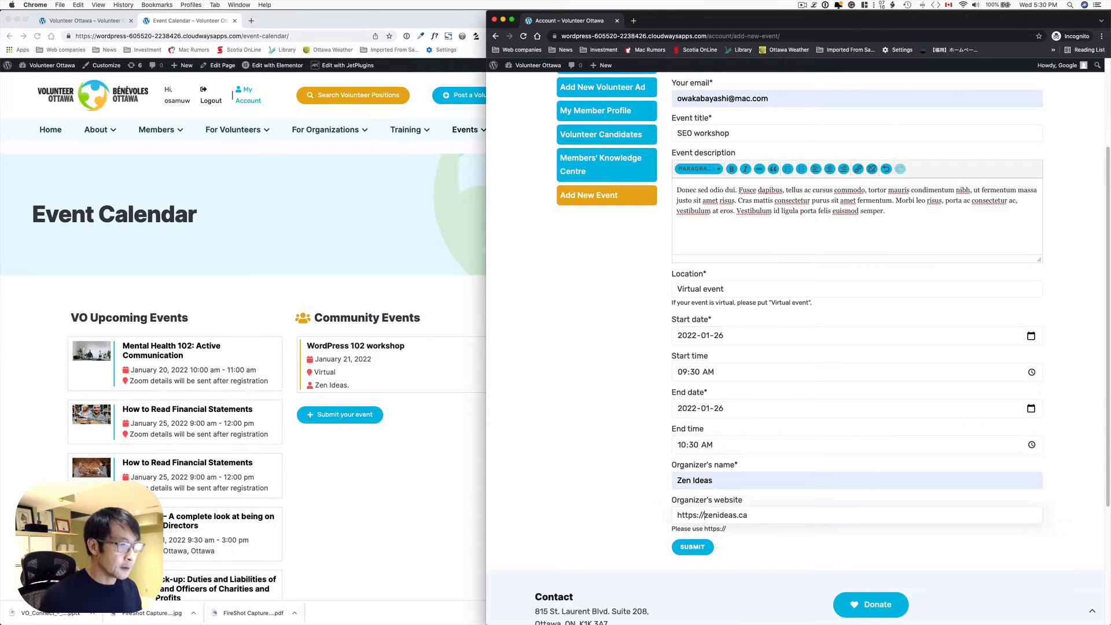
# - Submit the completed SEO workshop event form
pyautogui.scroll(2, 685, 285)
pyautogui.scroll(-3, 691, 278)
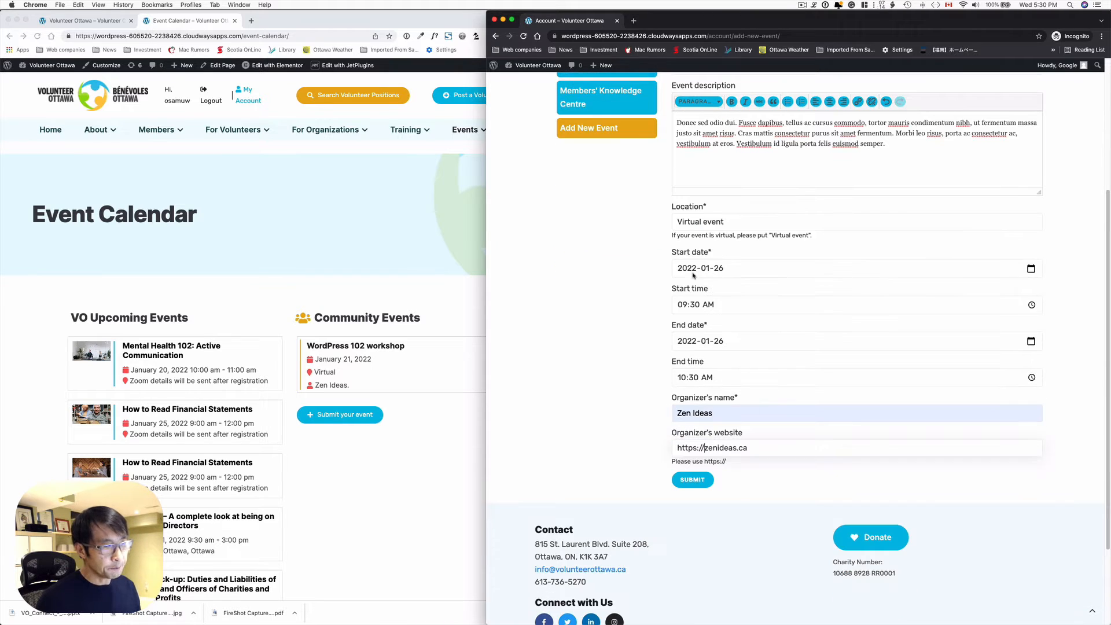
pyautogui.click(694, 485)
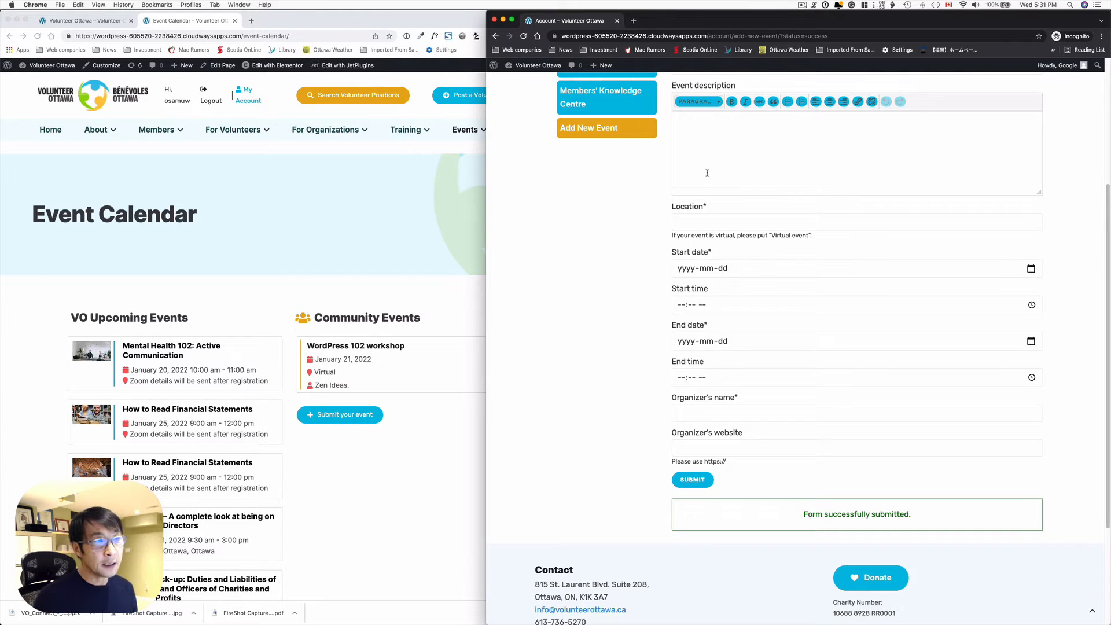
# - Switch to Mail and read the admin's new community event notification and the submitter's confirmation message in the Mac inbox
pyautogui.press('super+Tab')
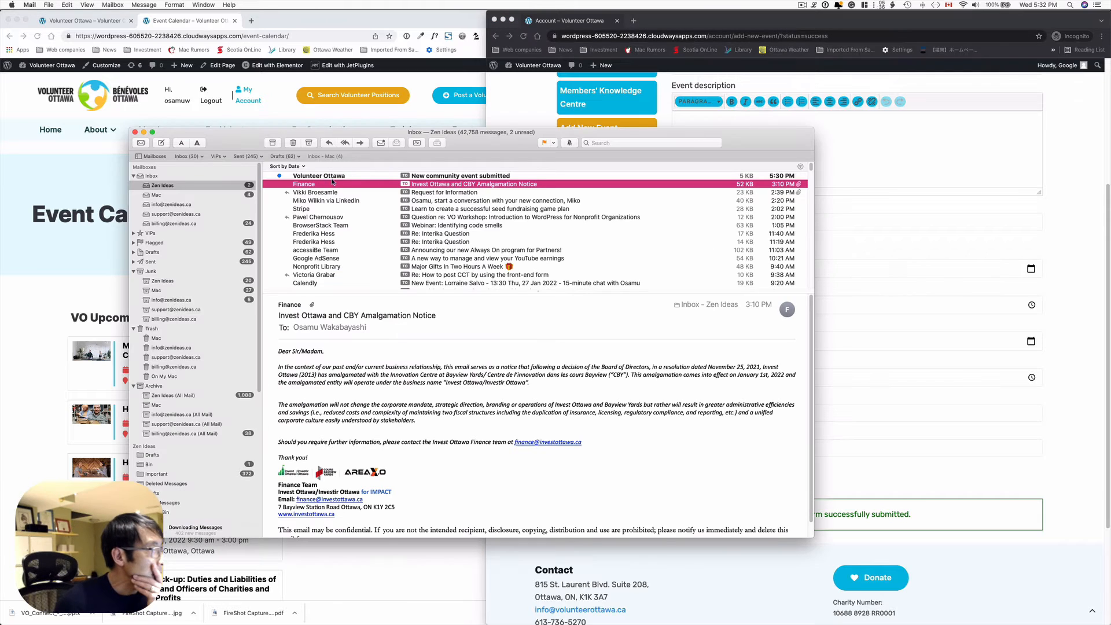
pyautogui.click(480, 176)
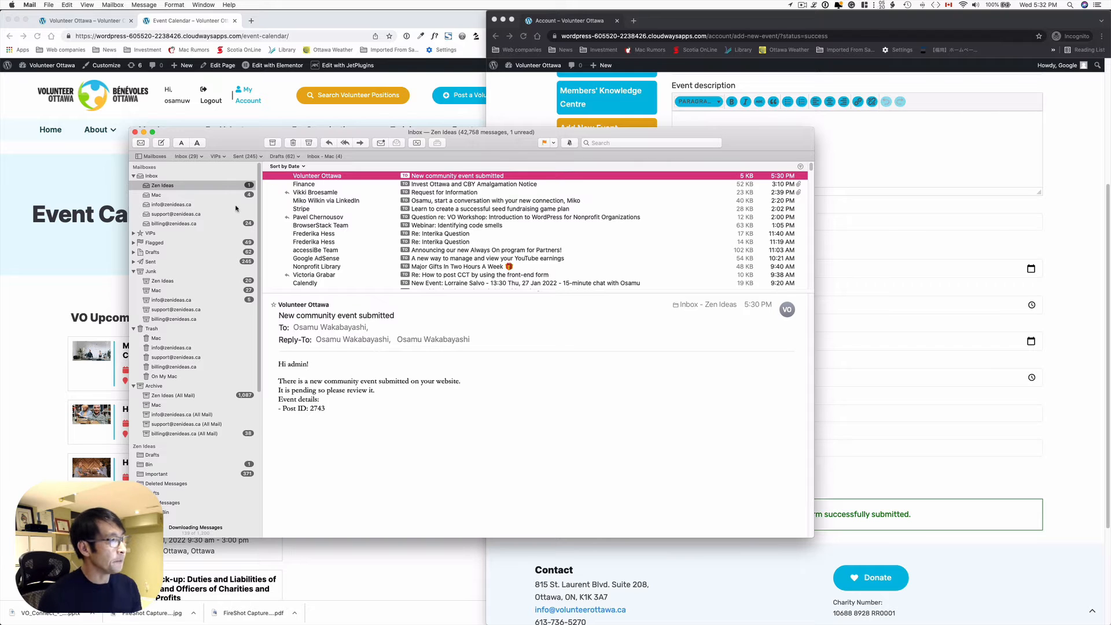
pyautogui.click(235, 195)
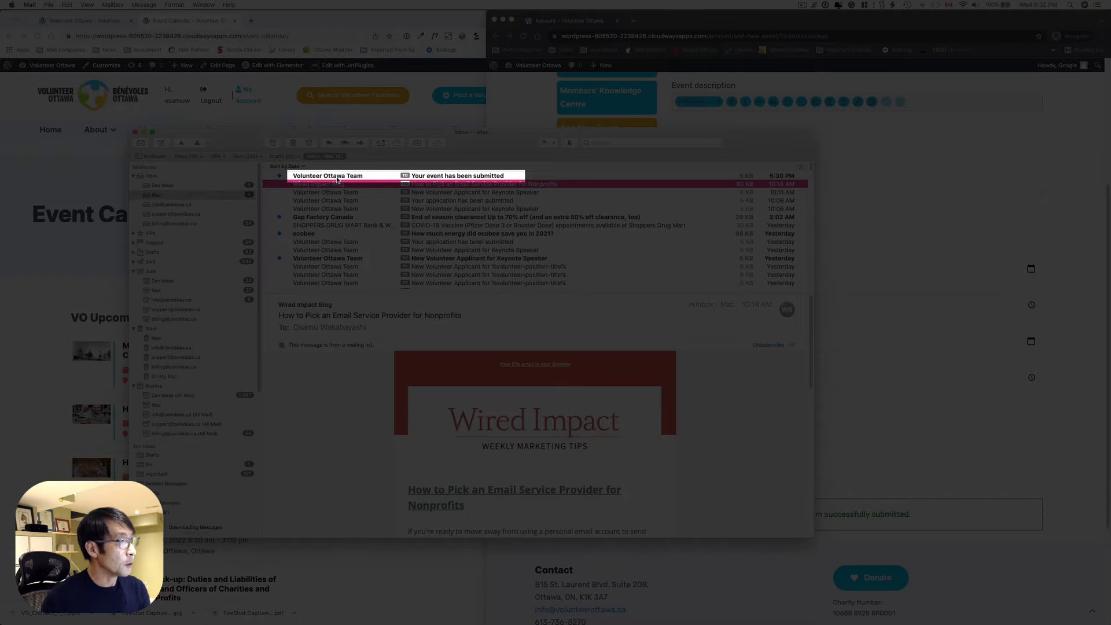
pyautogui.click(344, 176)
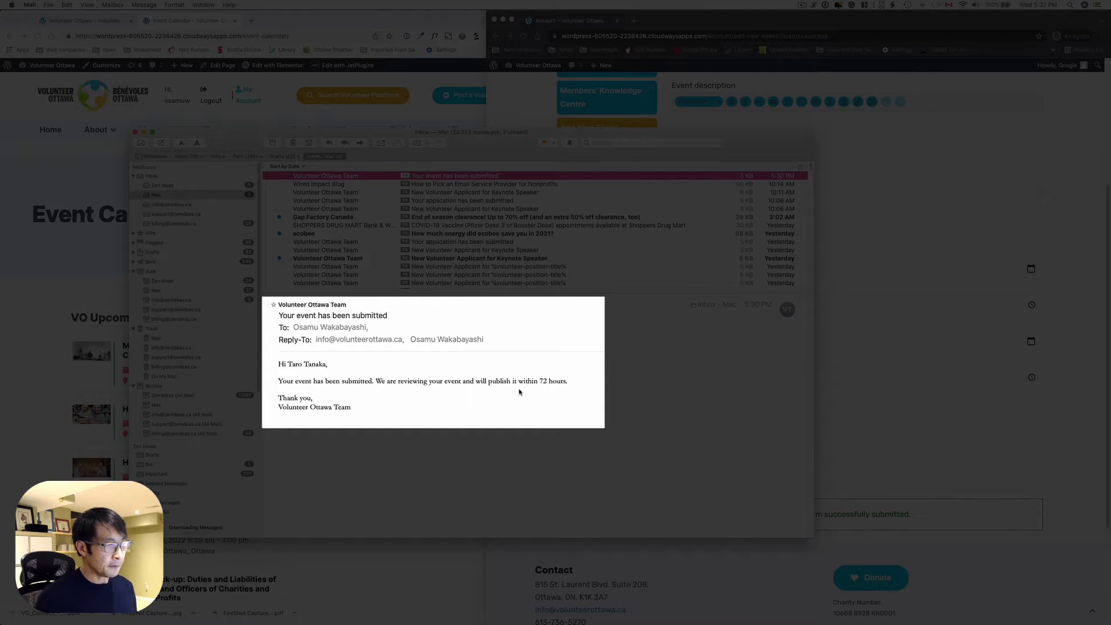
pyautogui.doubleClick(544, 381)
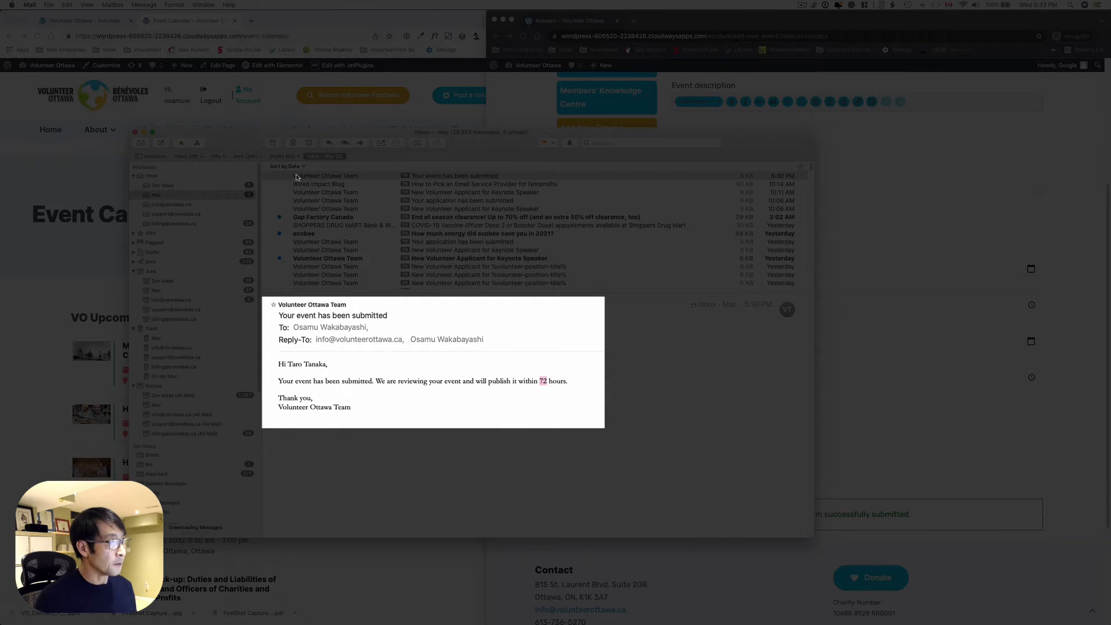
# - Move the mail window aside, switch back to Chrome, and open the site's WordPress dashboard in a new tab
pyautogui.moveTo(244, 142); pyautogui.dragTo(334, 175)
pyautogui.click(348, 142)
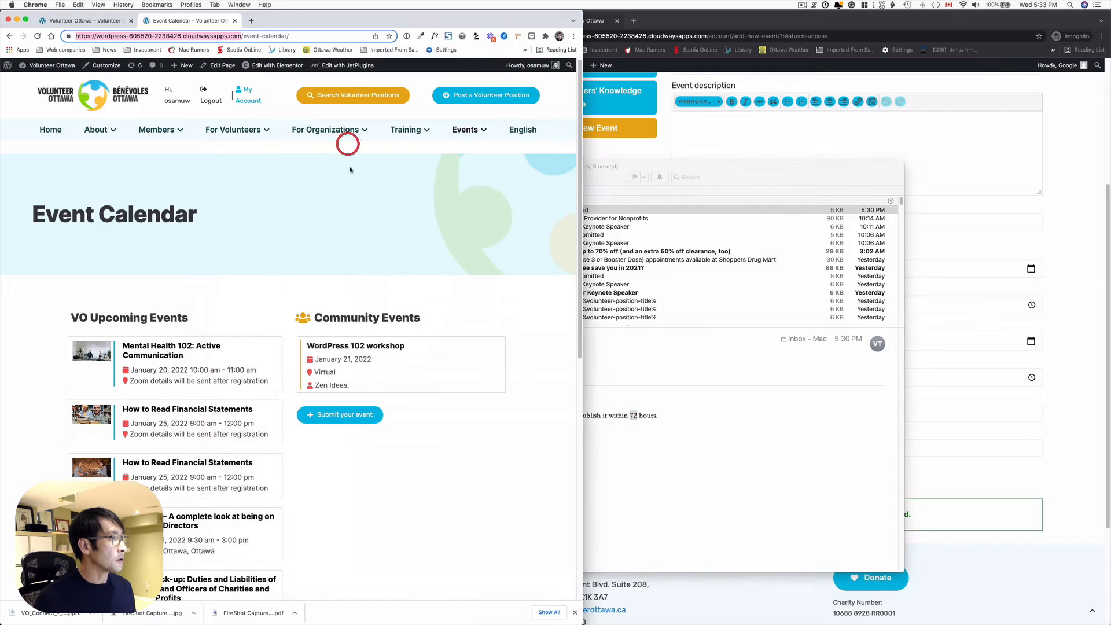
pyautogui.moveTo(52, 64)
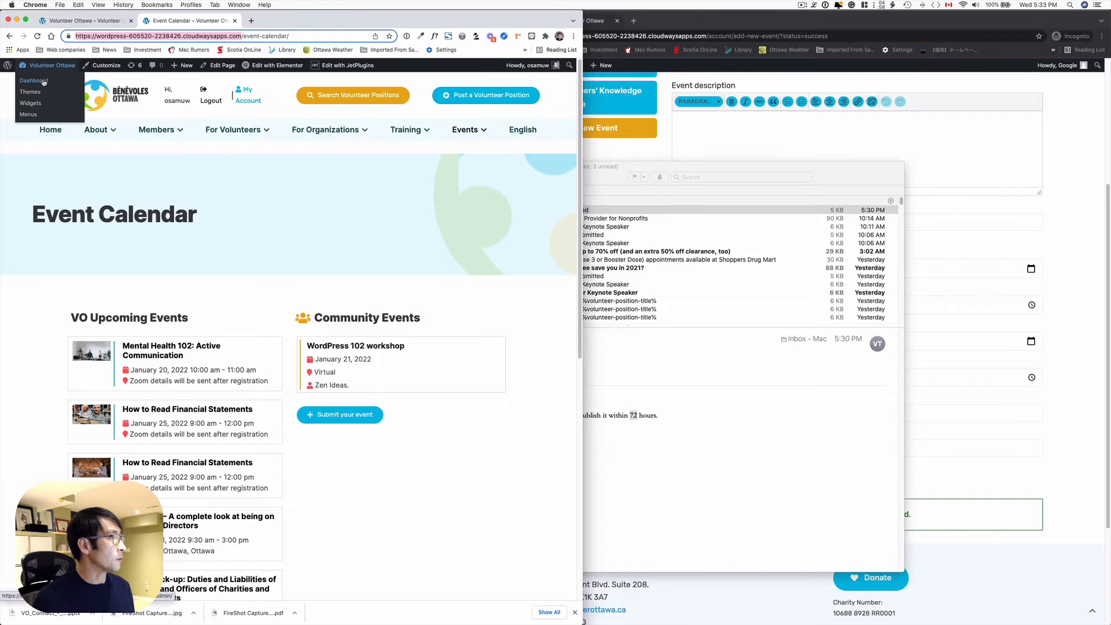
pyautogui.rightClick(33, 81)
pyautogui.click(63, 85)
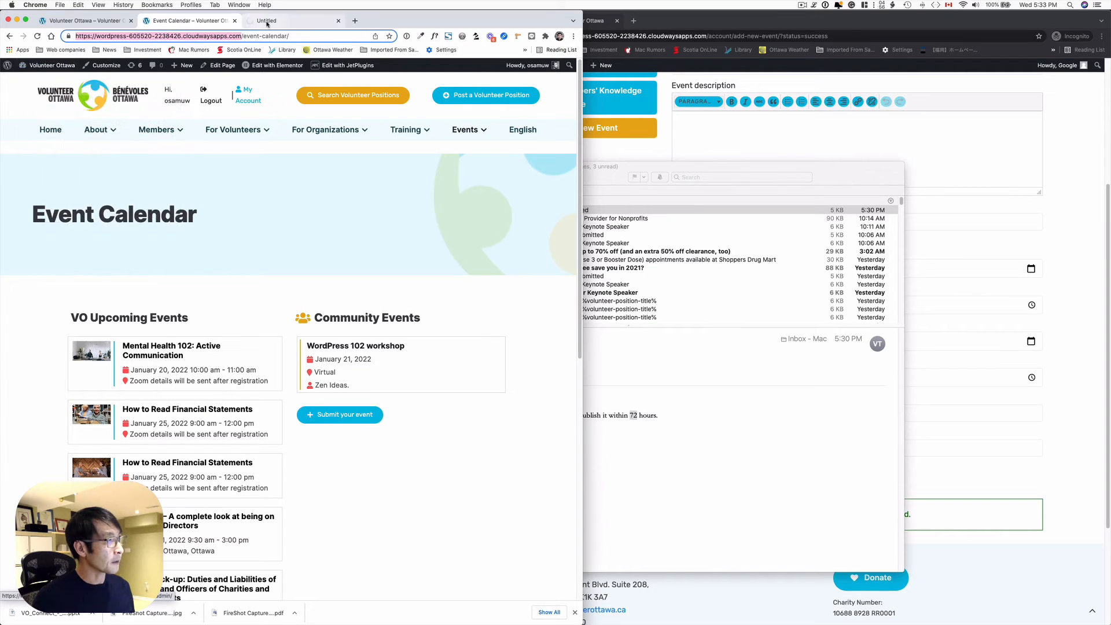
pyautogui.click(267, 21)
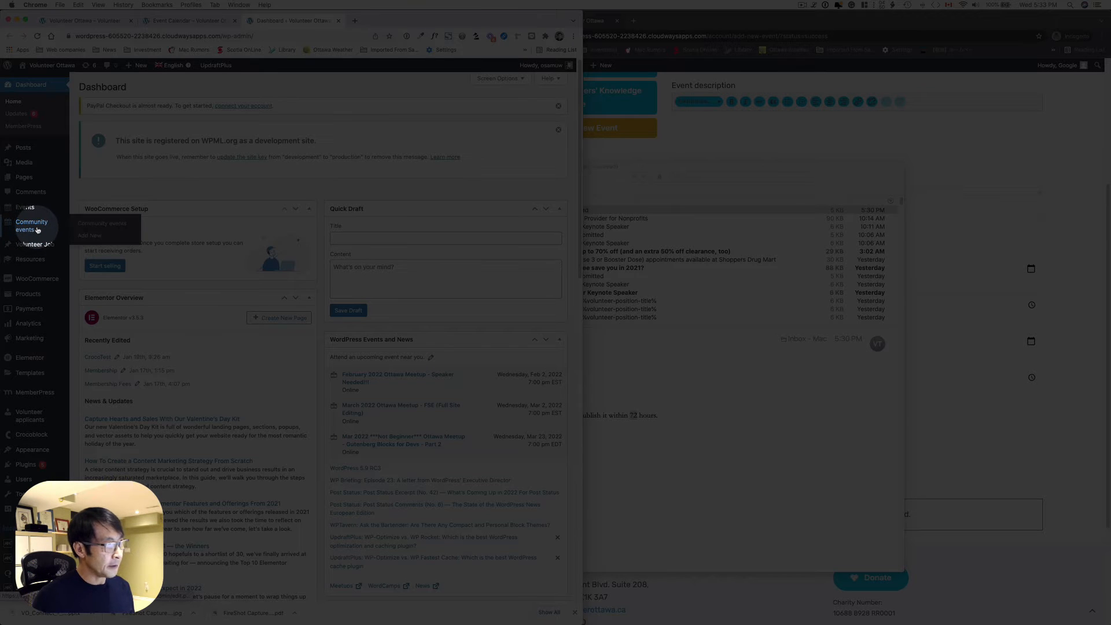
# - Open the SEO workshop draft among the community events, review its submitted details, and publish it
pyautogui.click(36, 230)
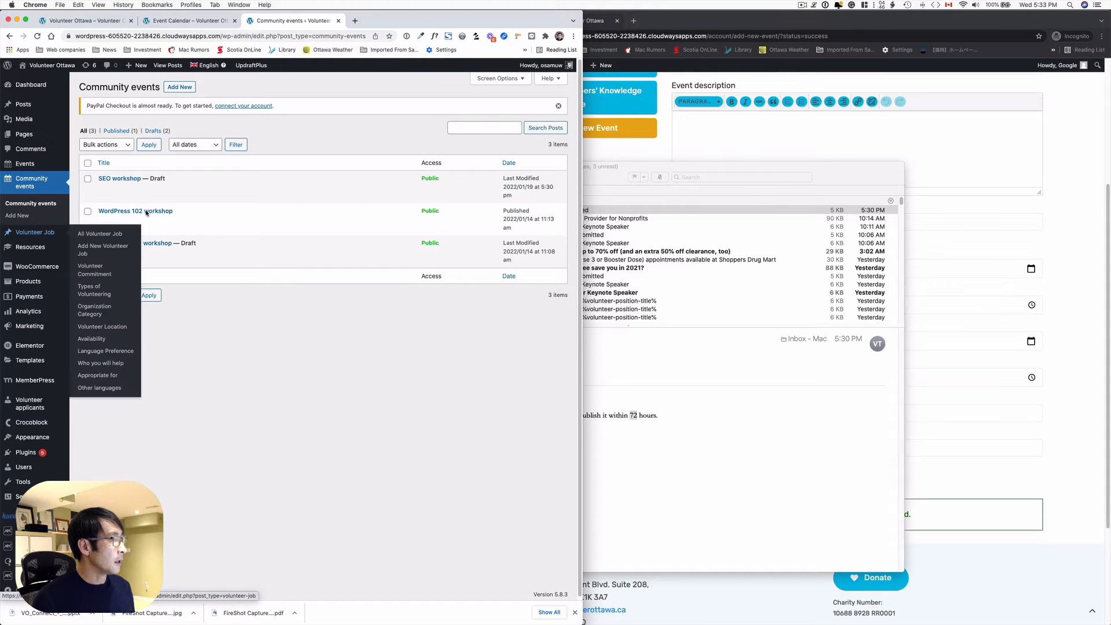
pyautogui.click(132, 181)
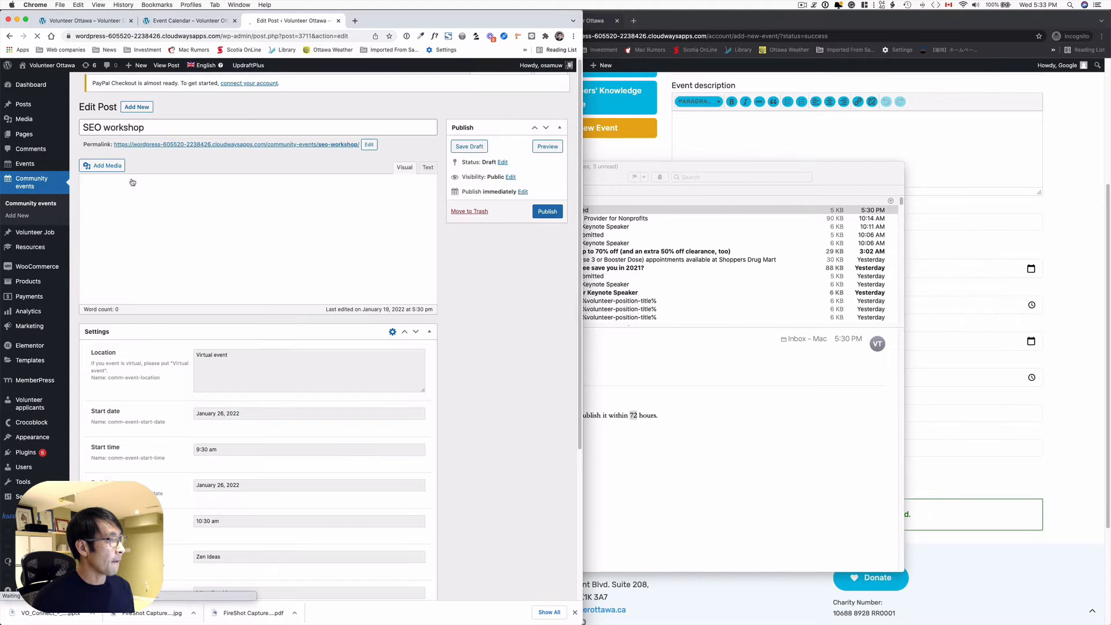
pyautogui.scroll(-3, 249, 211)
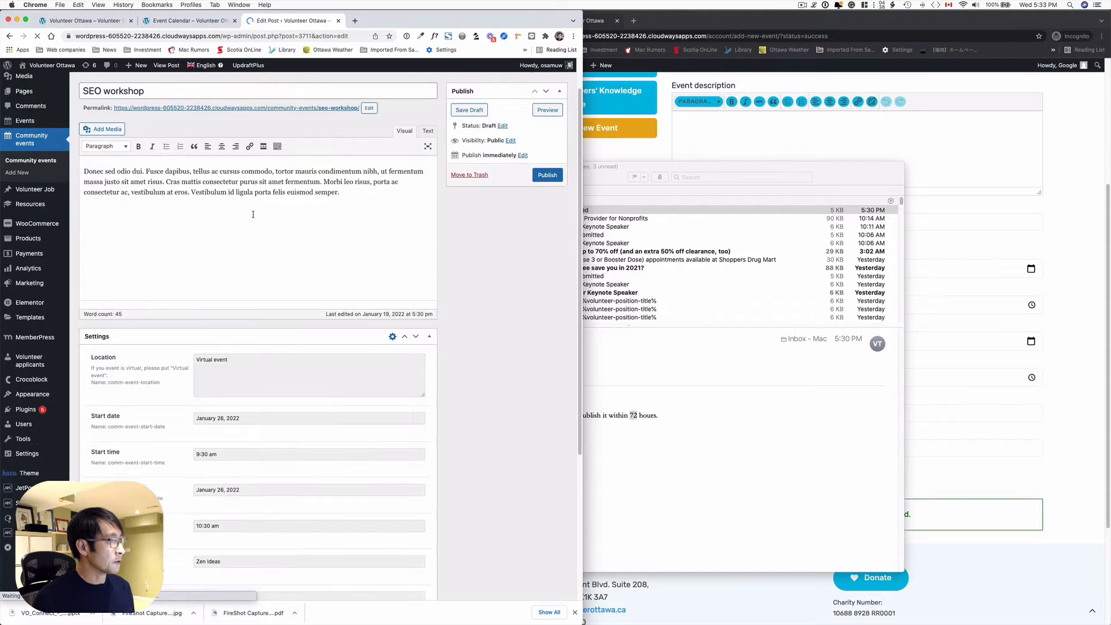
pyautogui.scroll(-2, 256, 214)
pyautogui.scroll(5, 260, 210)
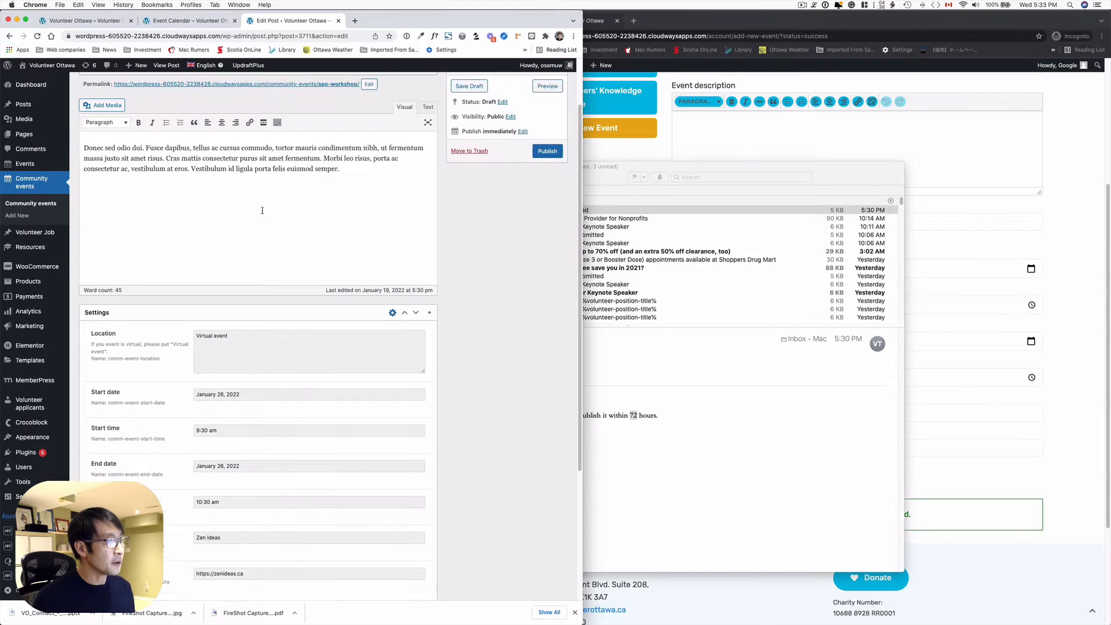
pyautogui.click(543, 183)
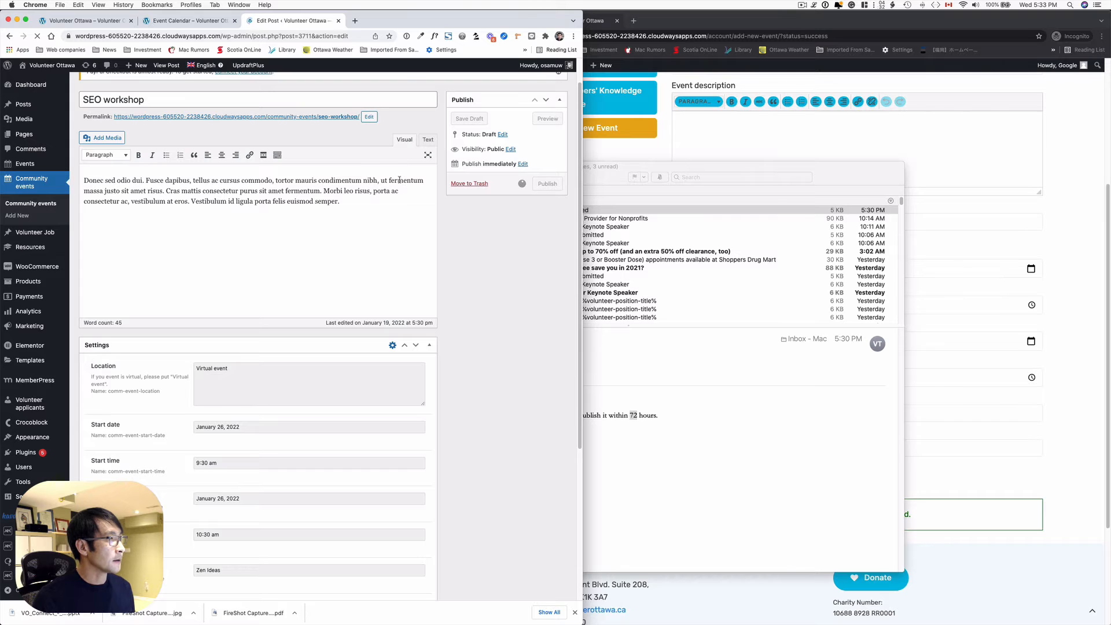
# - Reload the public Event Calendar page and view the SEO workshop's event page
pyautogui.click(180, 23)
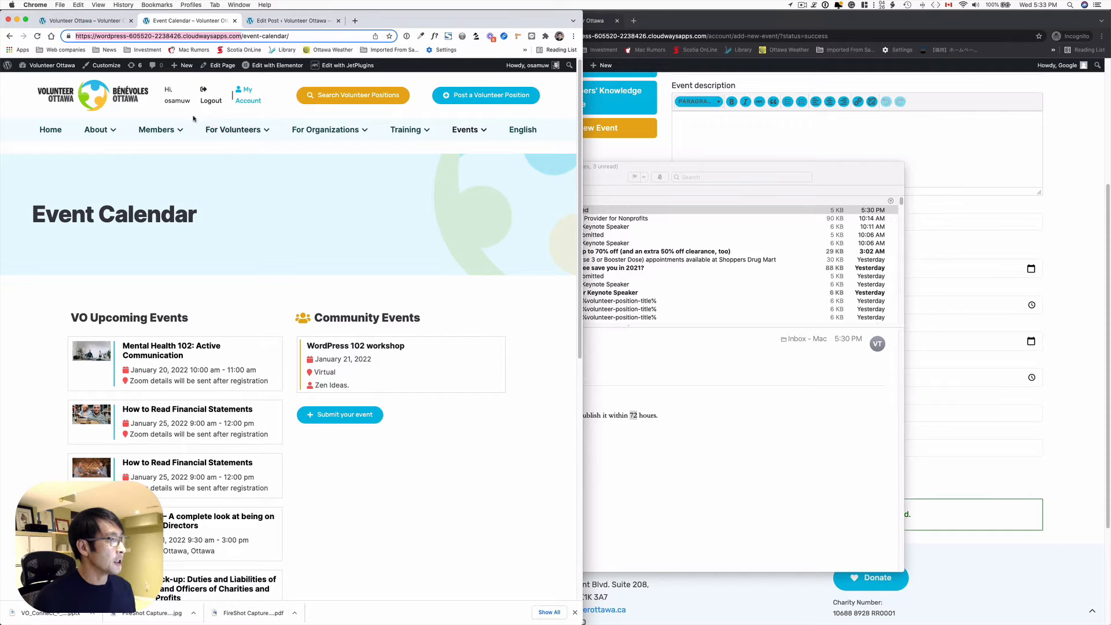
pyautogui.click(37, 36)
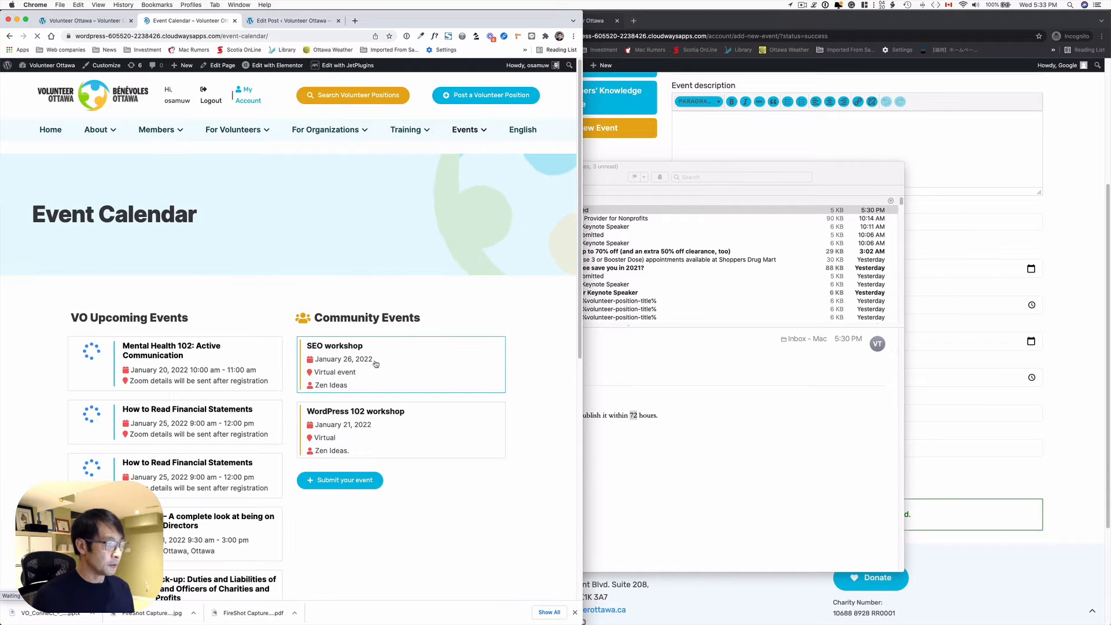
pyautogui.click(403, 361)
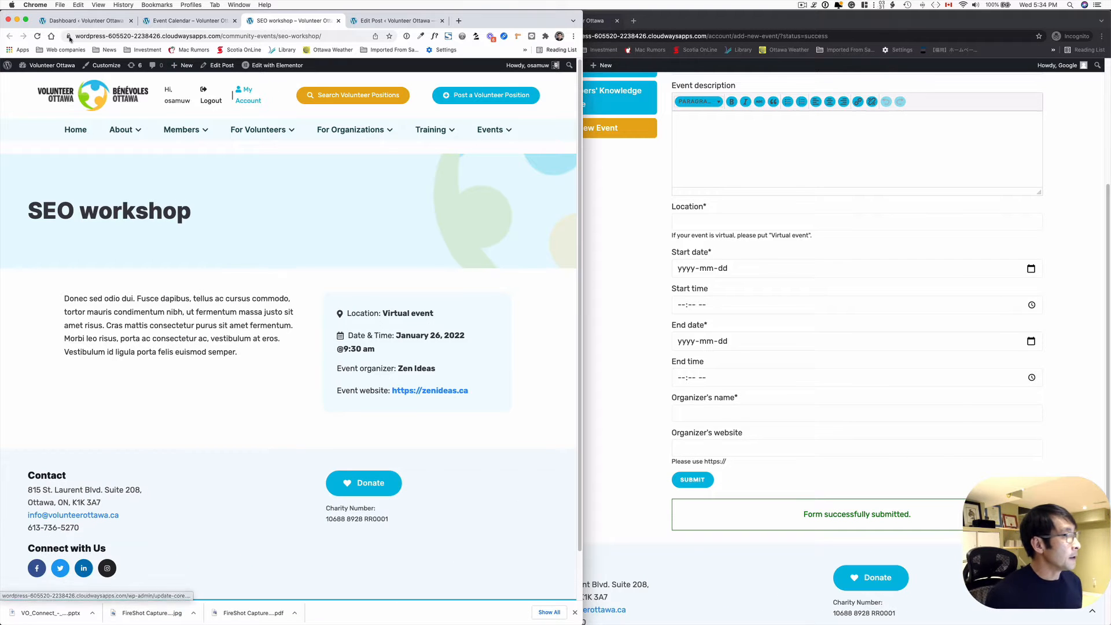
# - From the WordPress dashboard, open JetEngine's Community events custom post type for editing
pyautogui.click(59, 21)
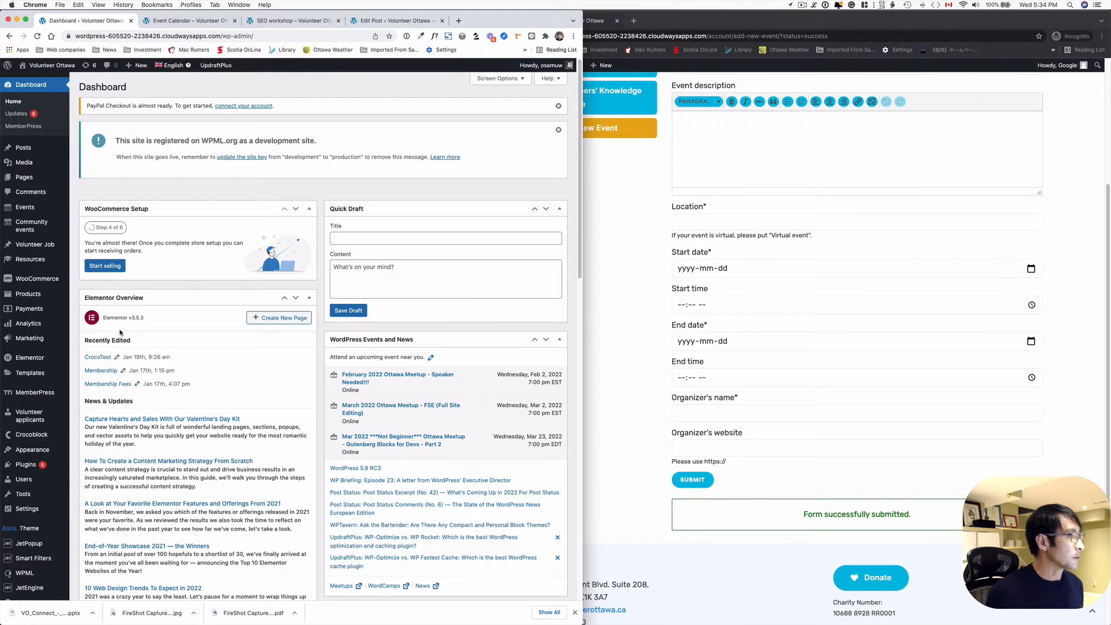
pyautogui.scroll(-2, 29, 486)
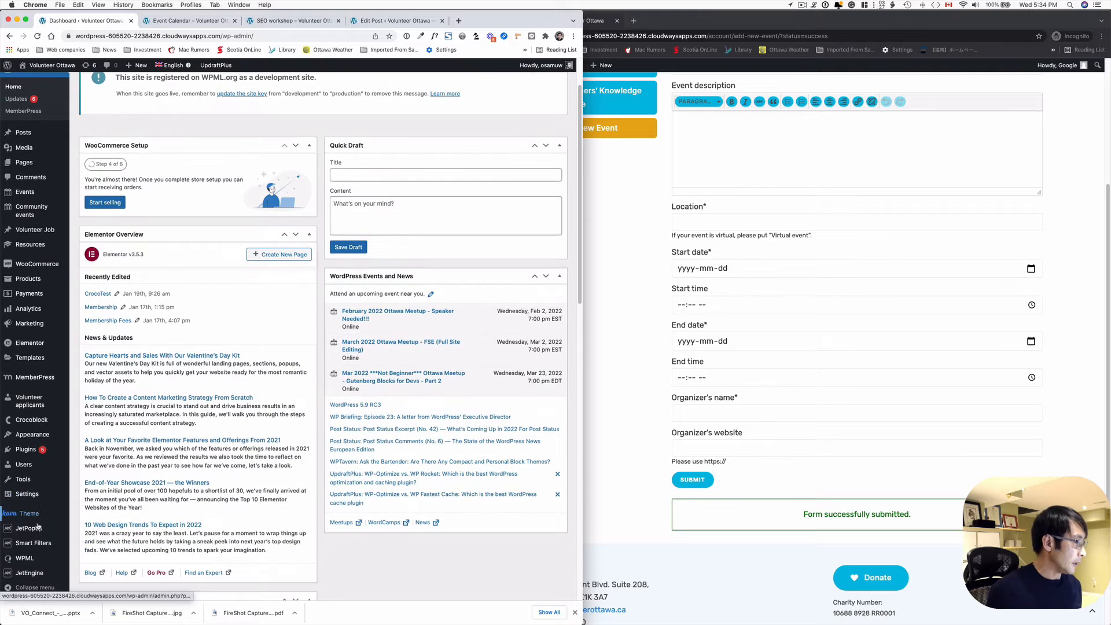
pyautogui.moveTo(30, 574)
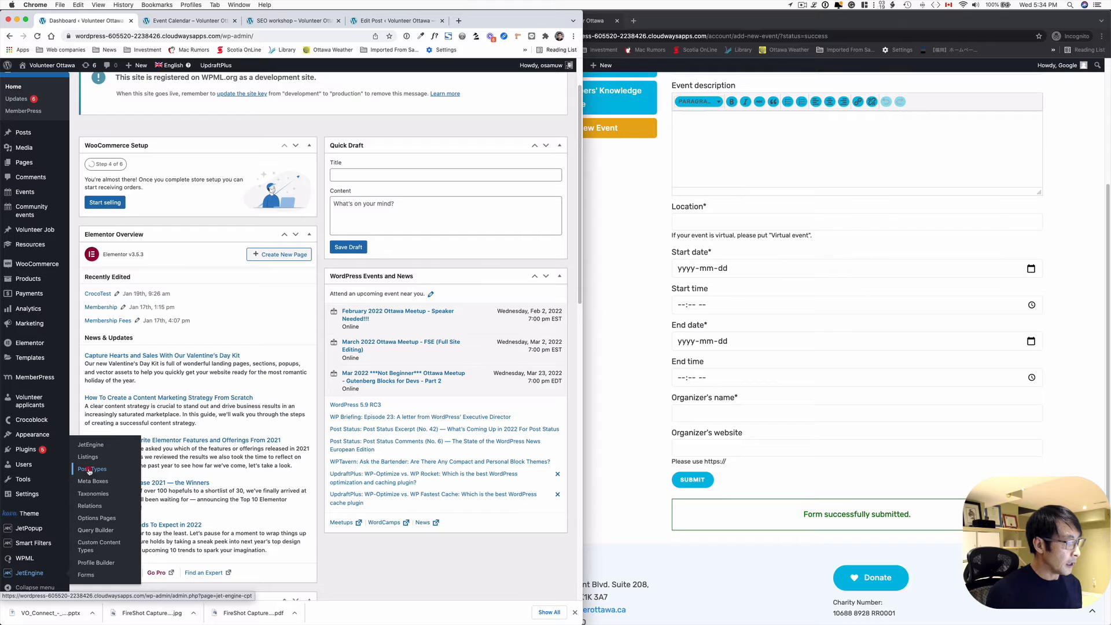
pyautogui.click(92, 471)
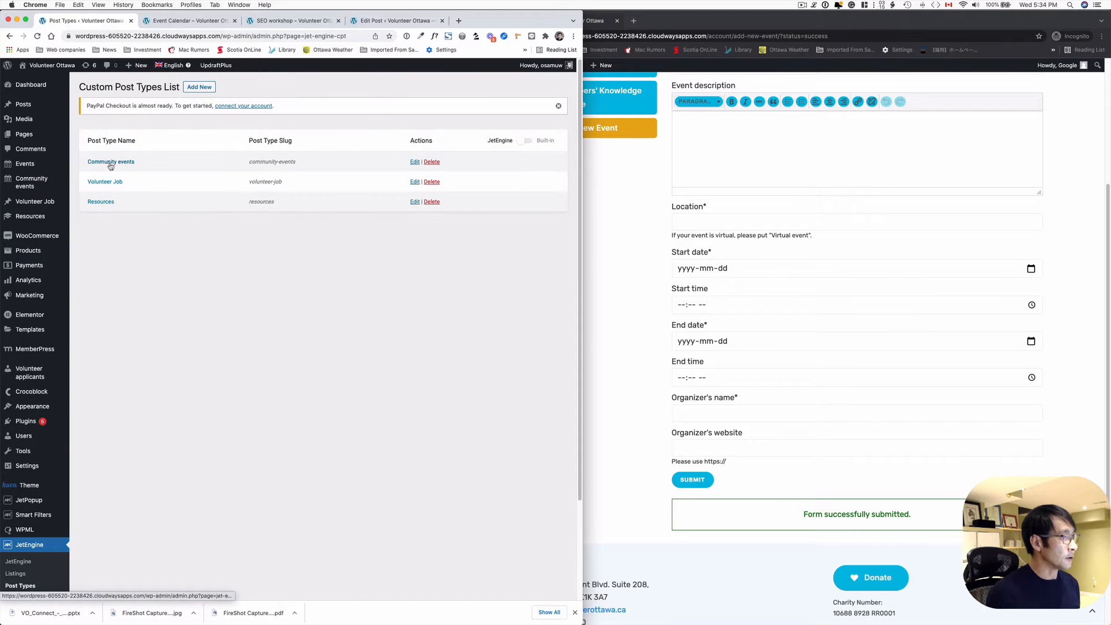
pyautogui.click(116, 165)
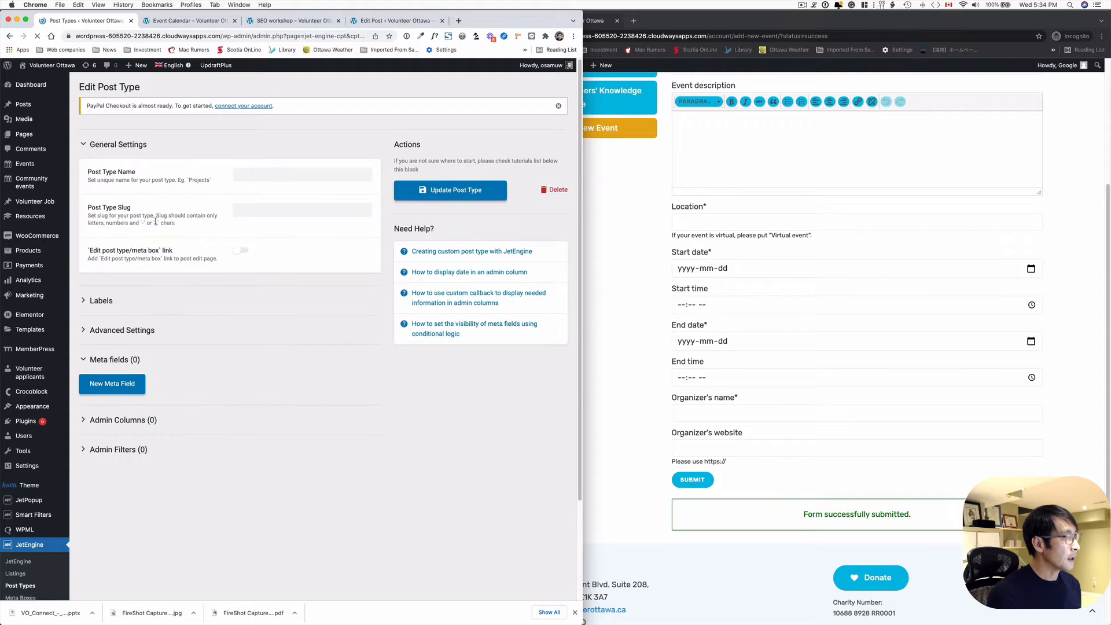
# - Review the Community events meta fields, and check the Start date field's label and available field types
pyautogui.scroll(-3, 164, 238)
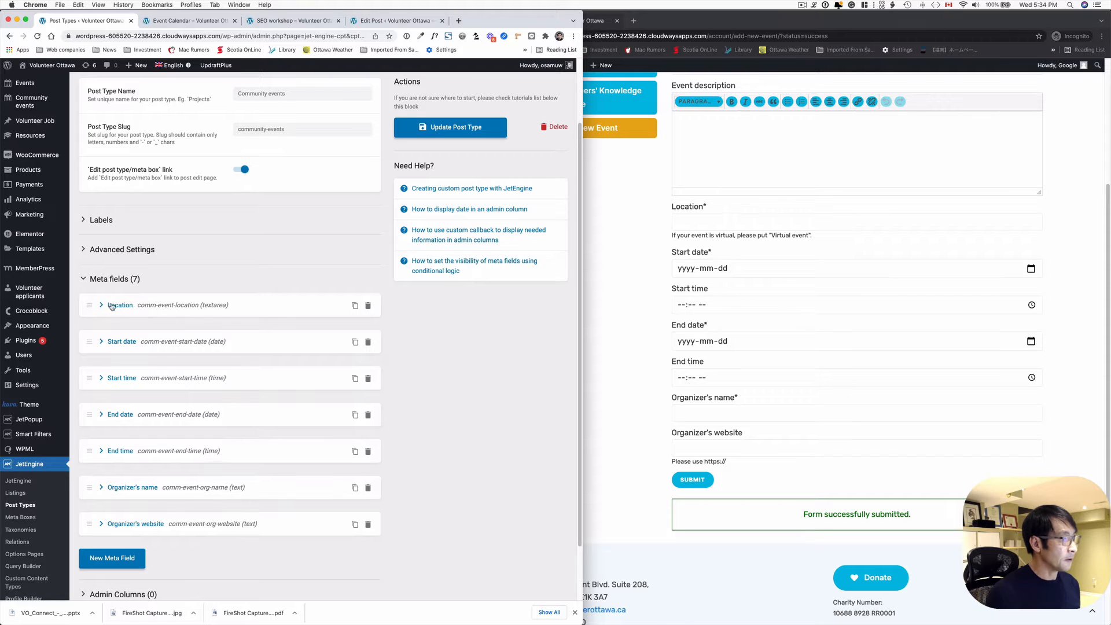
pyautogui.scroll(-1, 232, 319)
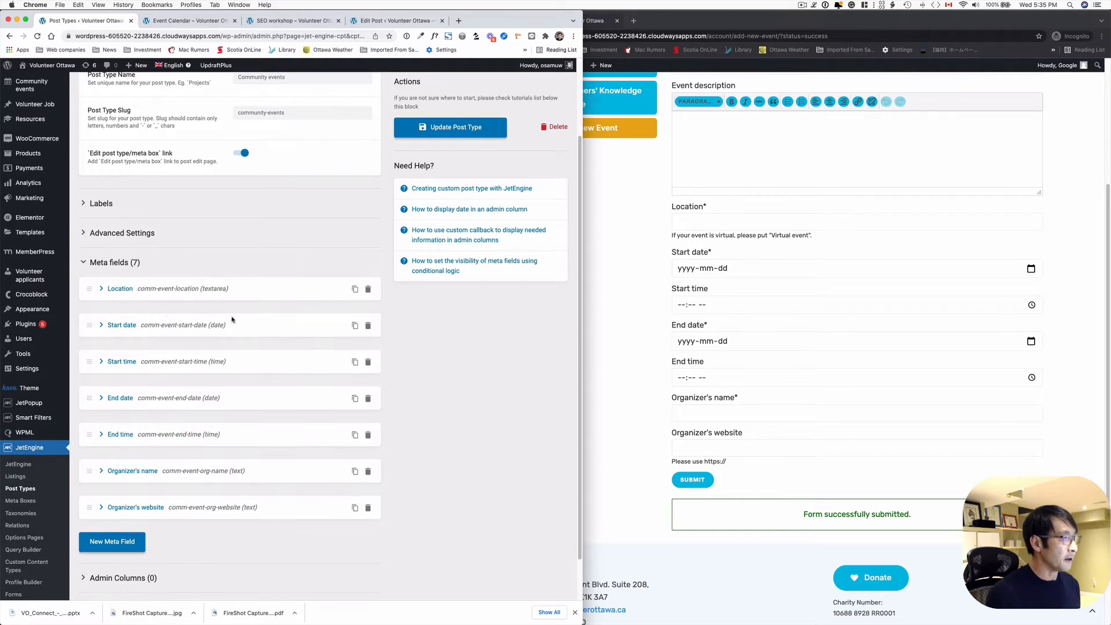
pyautogui.click(102, 325)
pyautogui.scroll(-3, 232, 356)
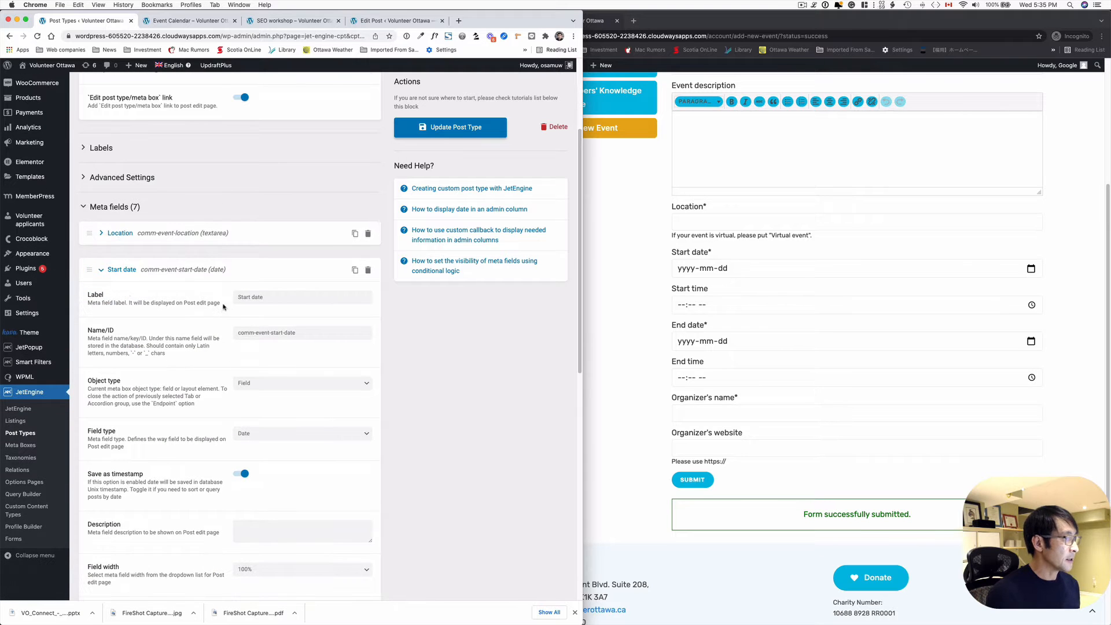
pyautogui.click(254, 296)
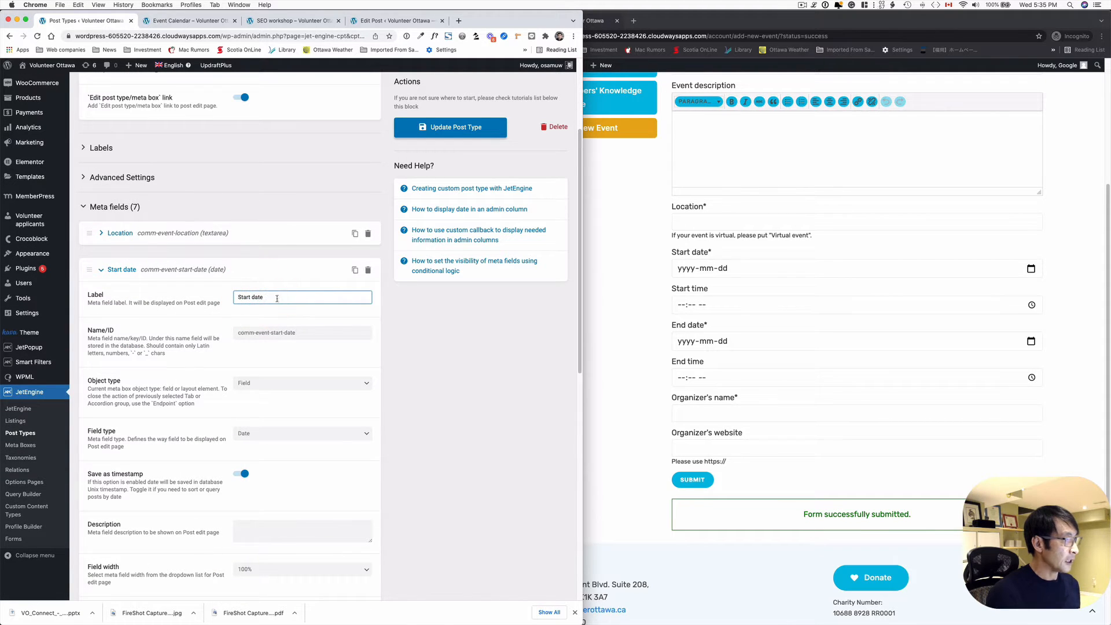
pyautogui.scroll(-3, 277, 408)
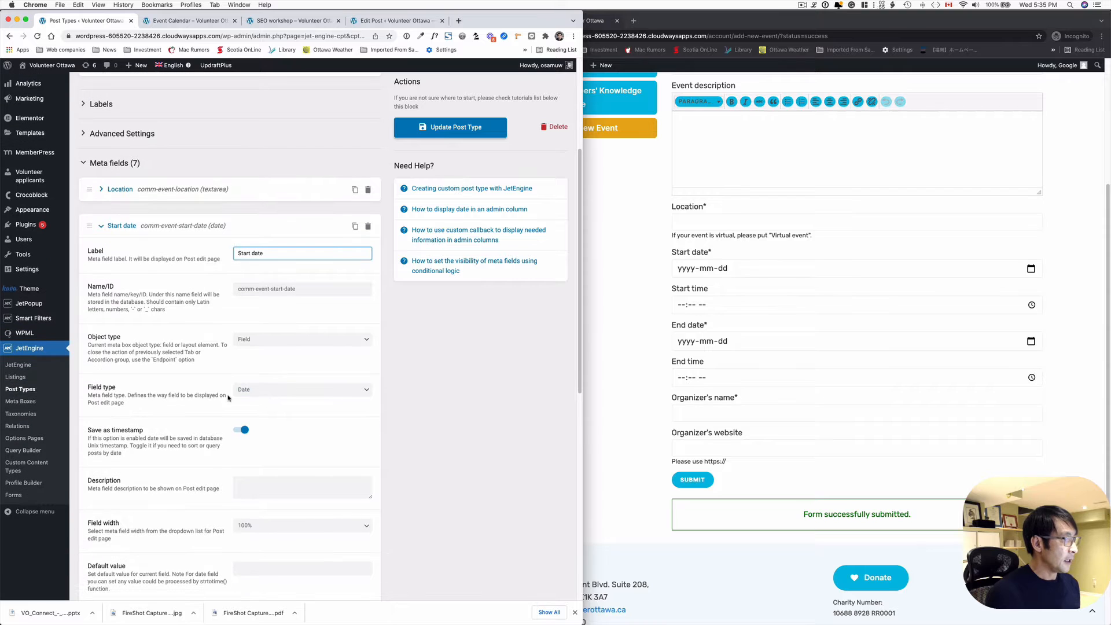
pyautogui.click(281, 393)
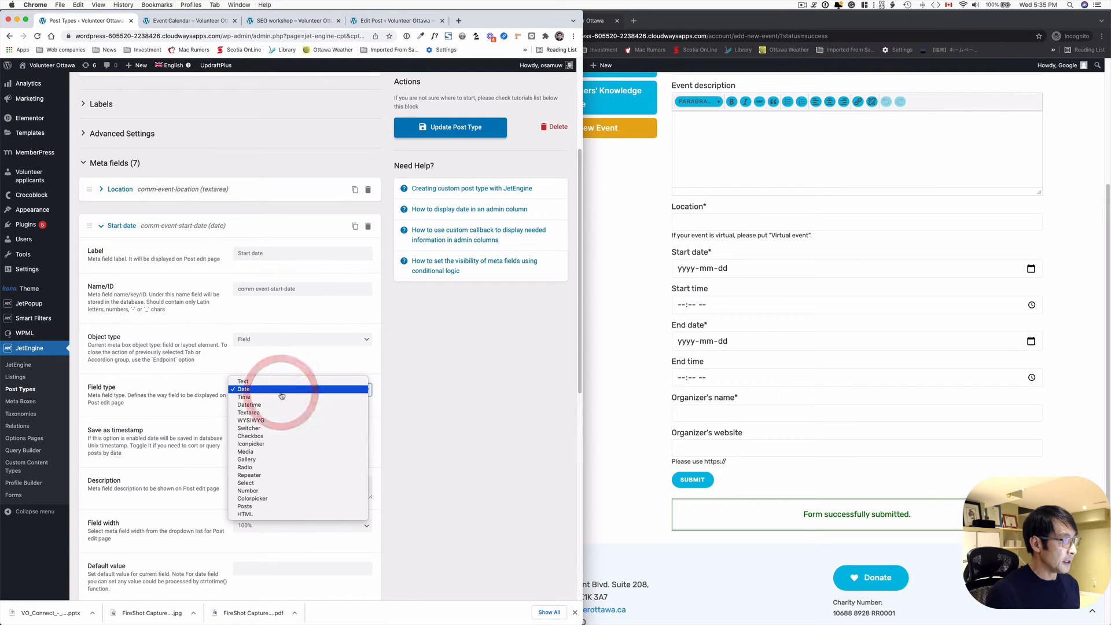
pyautogui.click(102, 227)
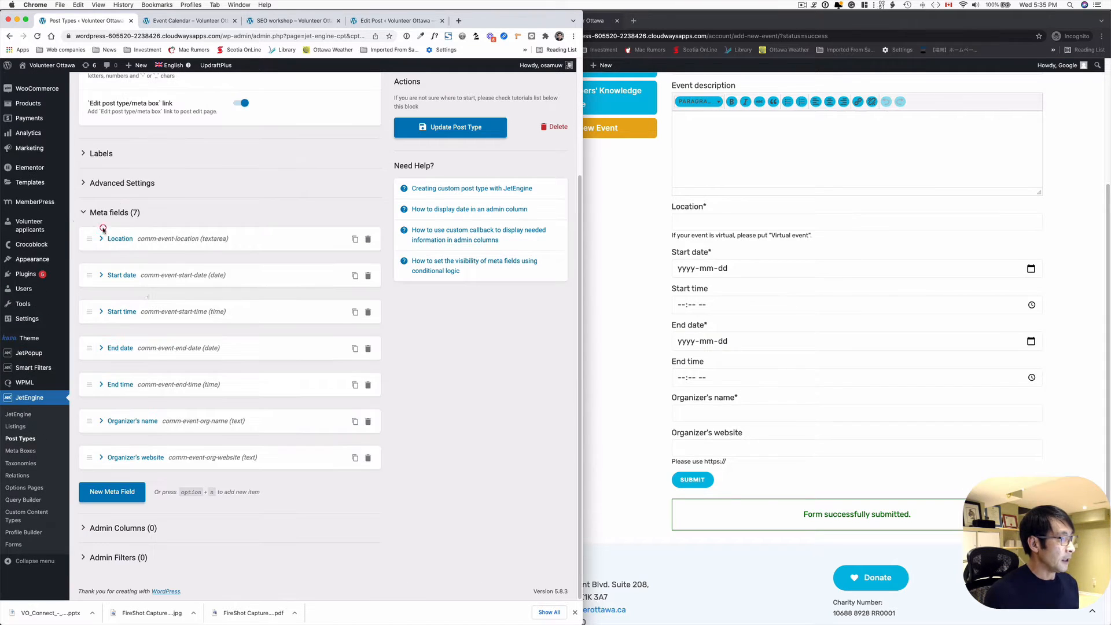
# - Expand the Start time meta field, check its field type setting, and collapse it again
pyautogui.click(123, 311)
pyautogui.scroll(-5, 174, 347)
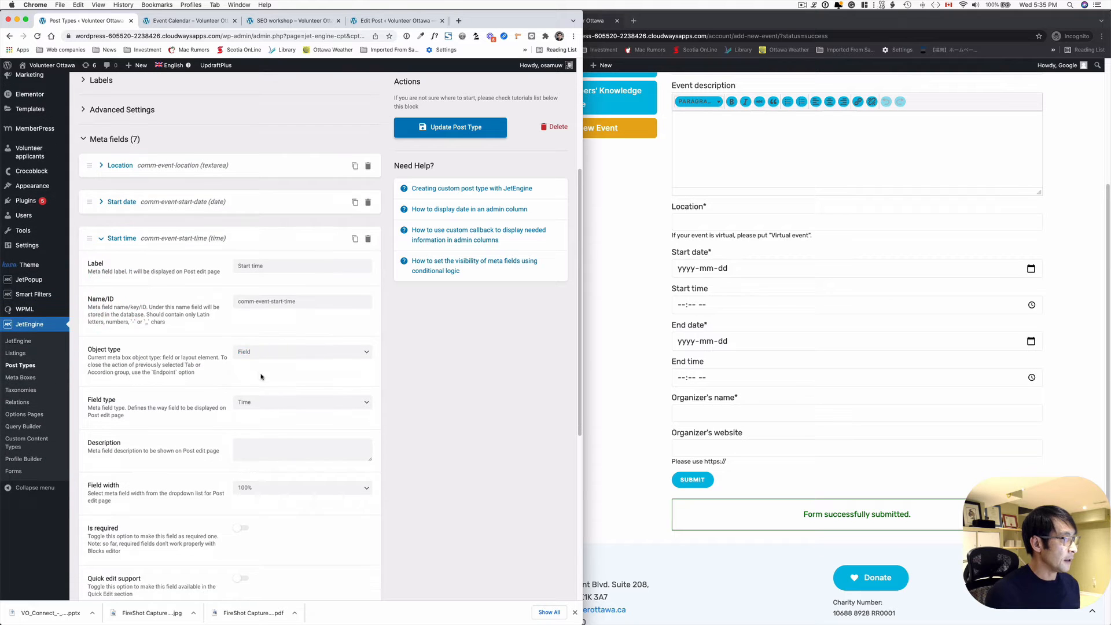
pyautogui.click(242, 389)
pyautogui.click(211, 385)
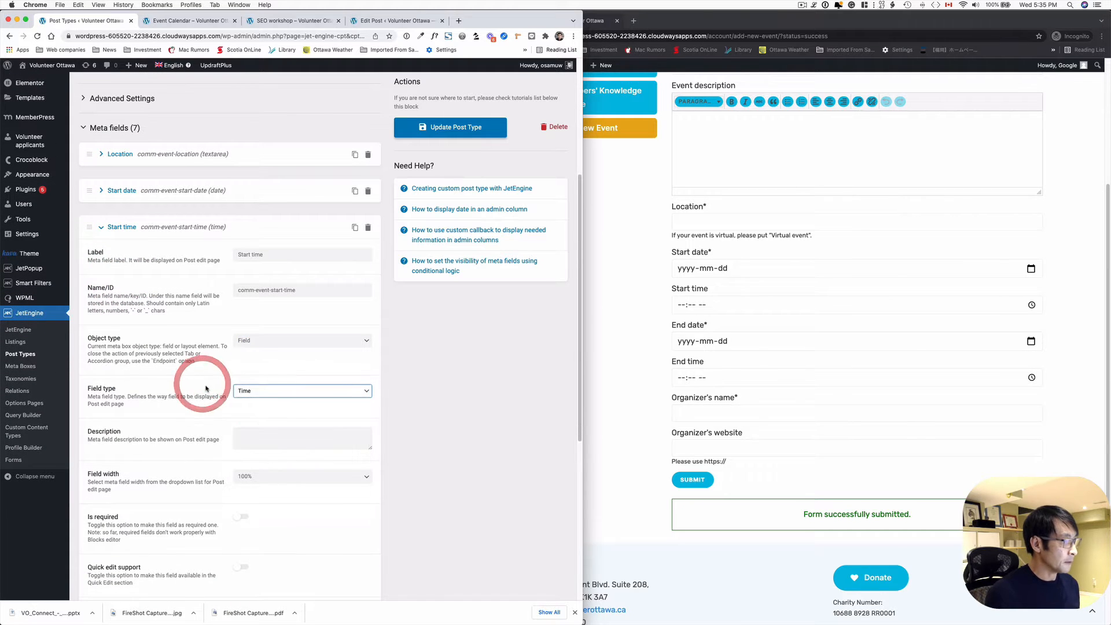
pyautogui.scroll(-1, 174, 301)
pyautogui.click(102, 210)
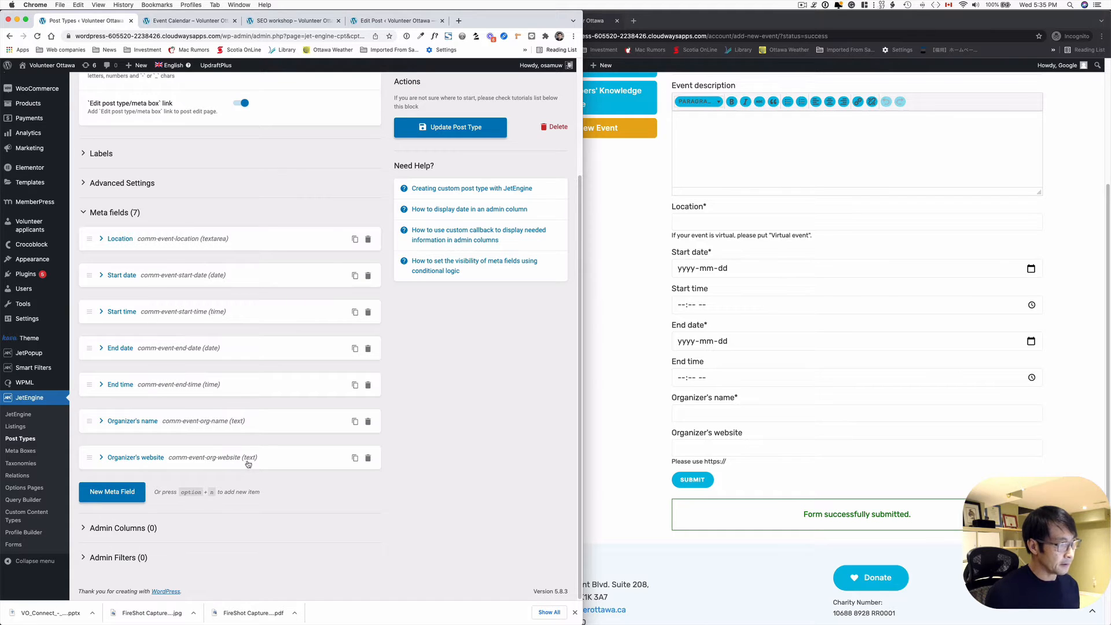
# - Update the Community events post type and look over the front-end Submit your event form
pyautogui.click(436, 128)
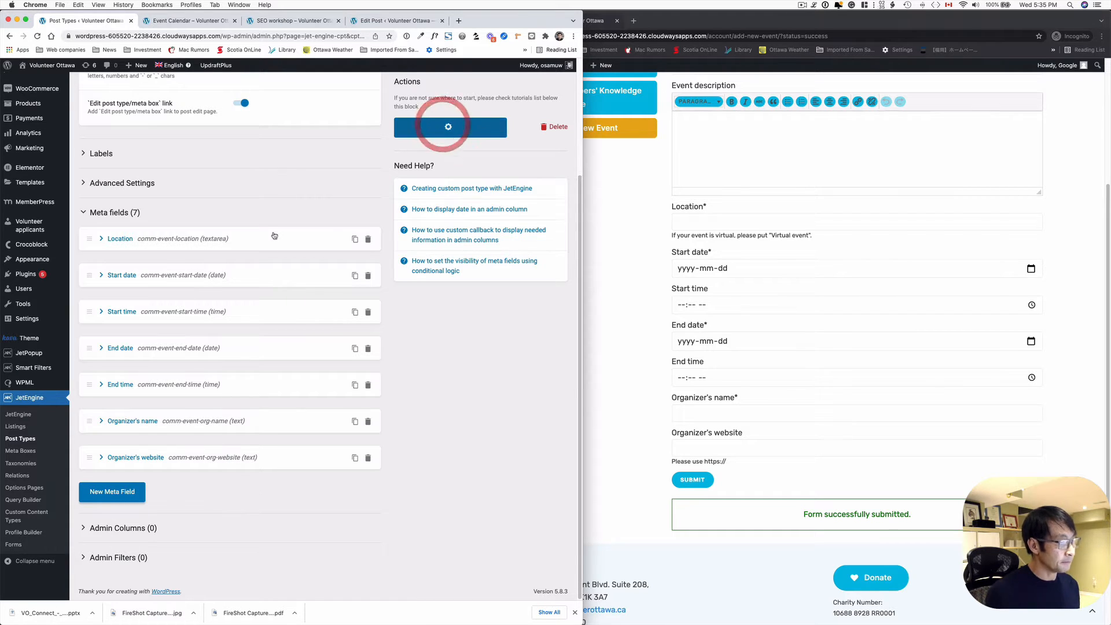
pyautogui.moveTo(60, 387)
pyautogui.scroll(3, 79, 390)
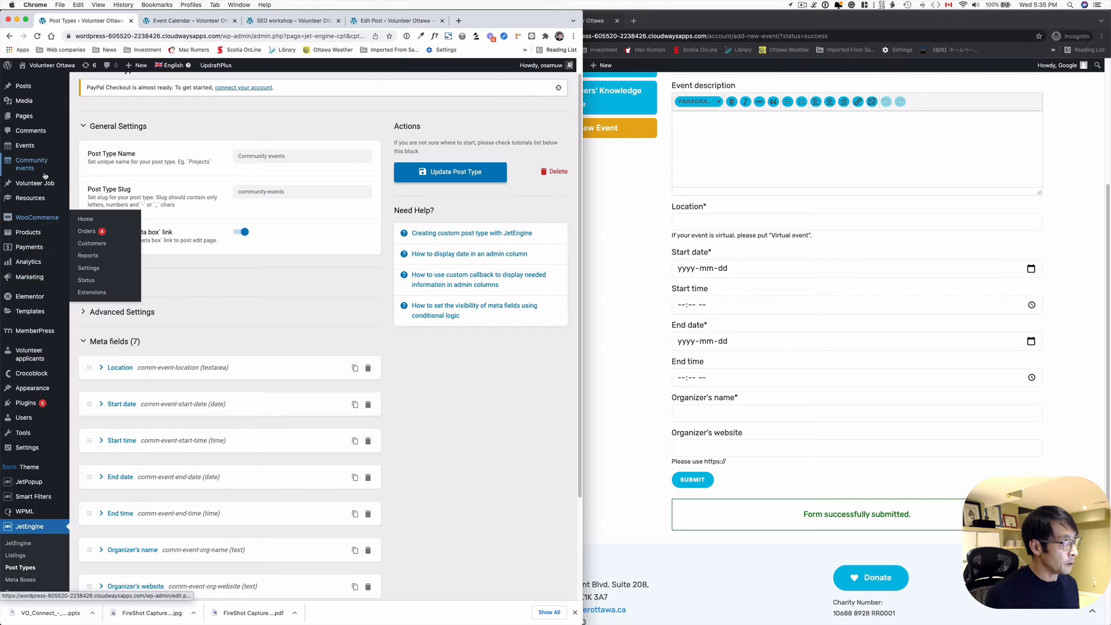
pyautogui.moveTo(43, 174)
pyautogui.scroll(3, 712, 176)
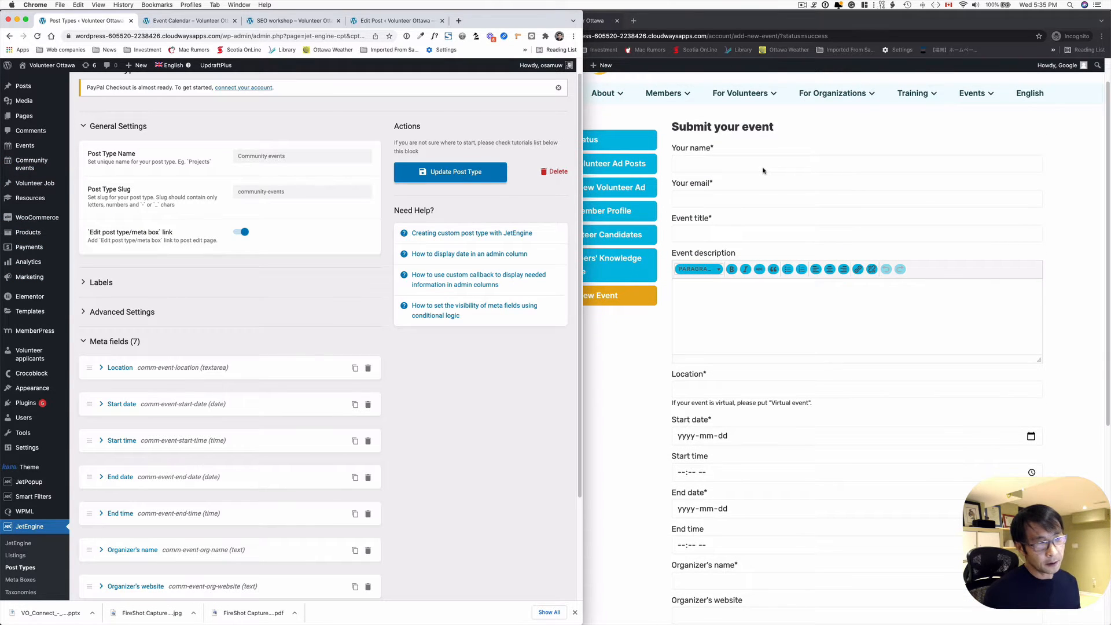
# - Open the Add Community Event form for editing from JetEngine's forms list
pyautogui.scroll(-2, 762, 171)
pyautogui.scroll(-3, 220, 446)
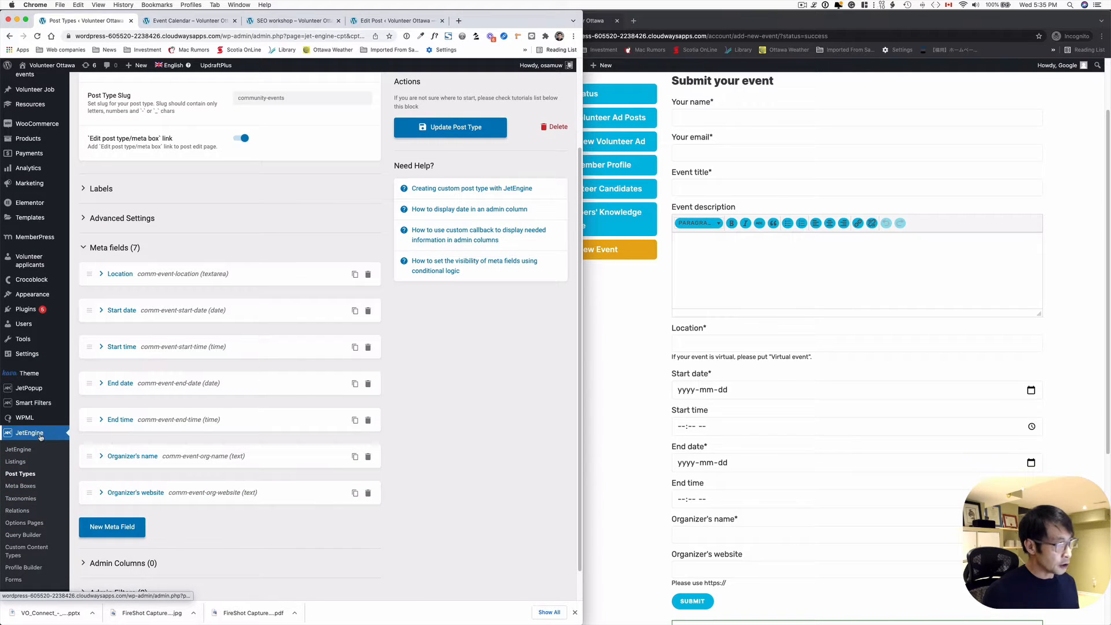
pyautogui.click(12, 581)
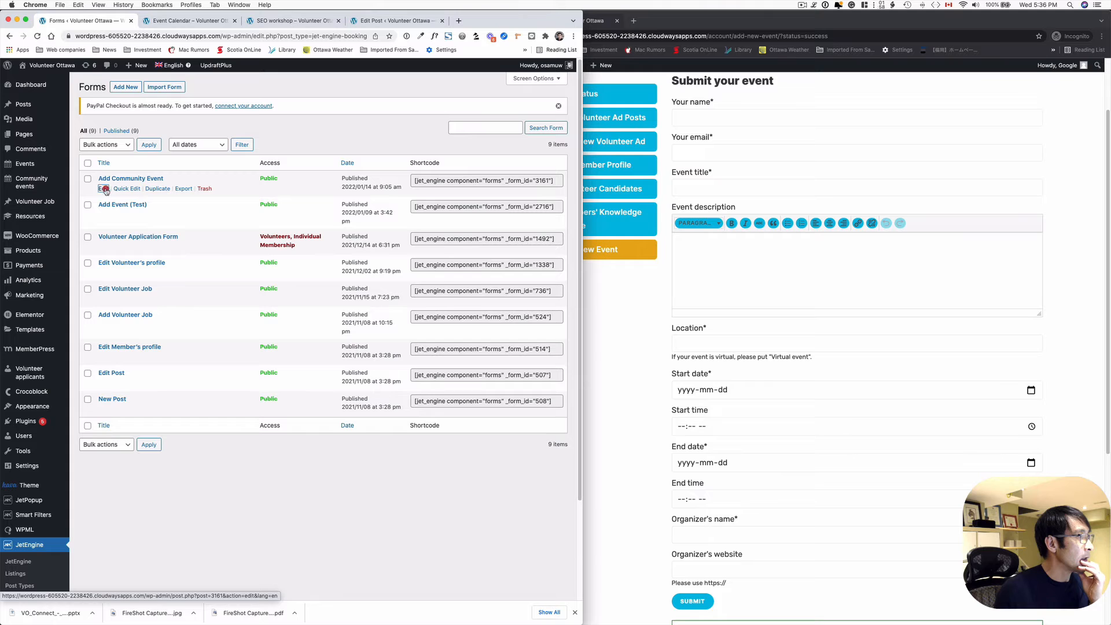
pyautogui.click(105, 189)
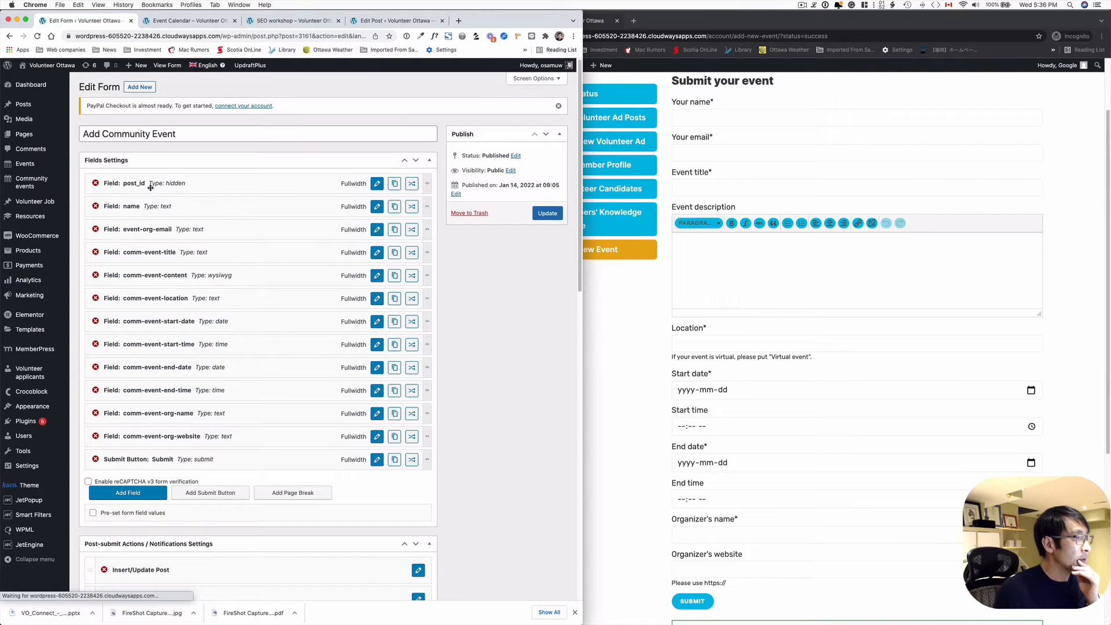
# - Examine the hidden post_id field's settings and its Field Value options, and close it without changes
pyautogui.click(377, 184)
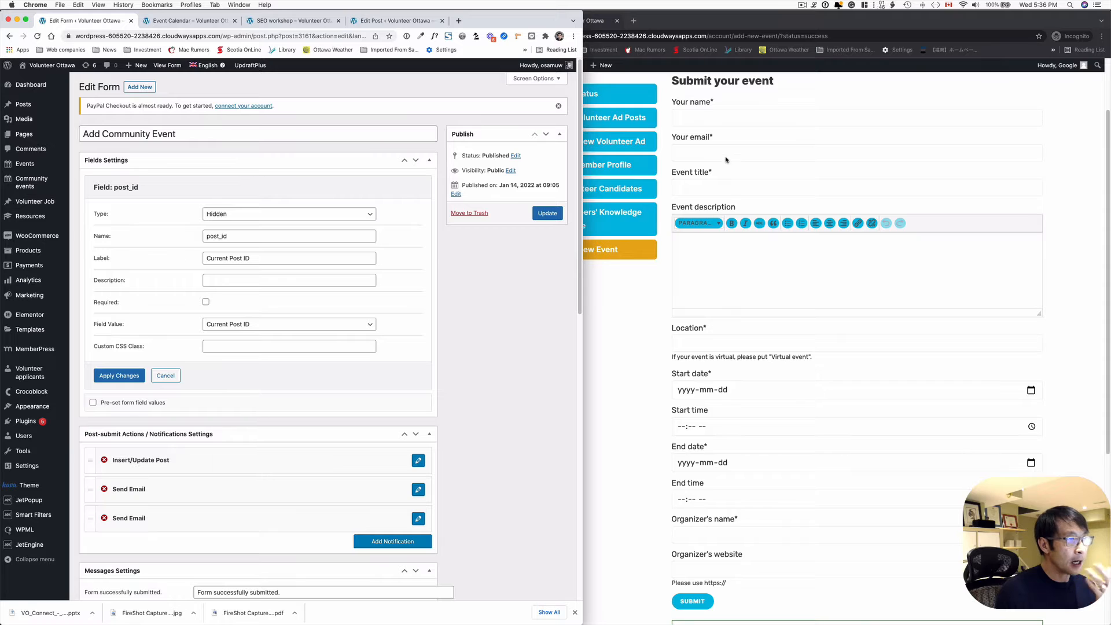
pyautogui.scroll(3, 728, 161)
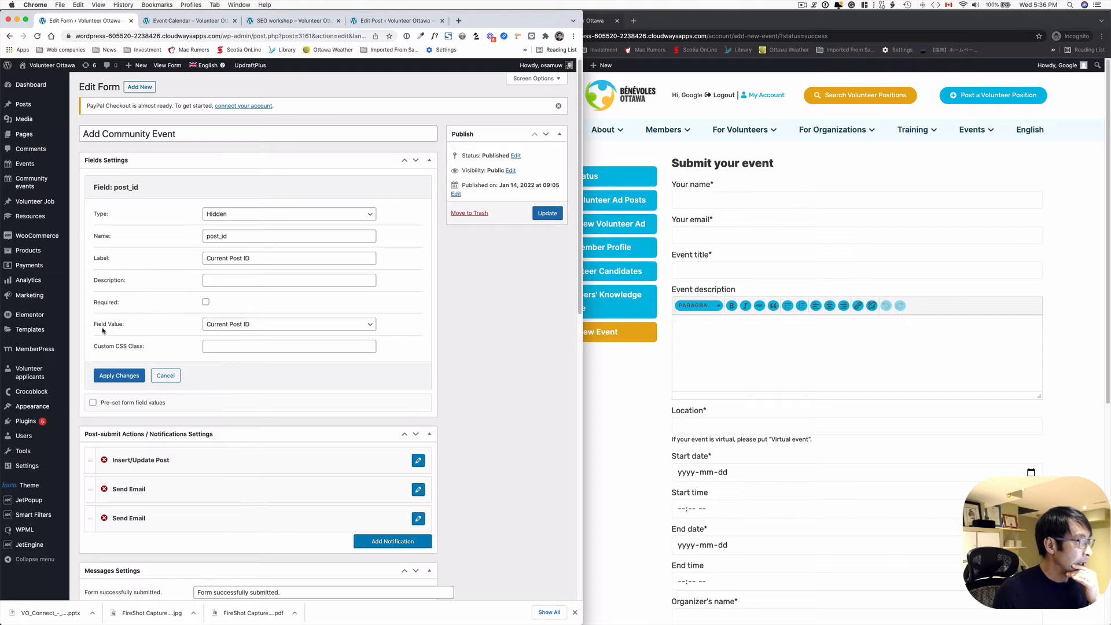
pyautogui.click(234, 326)
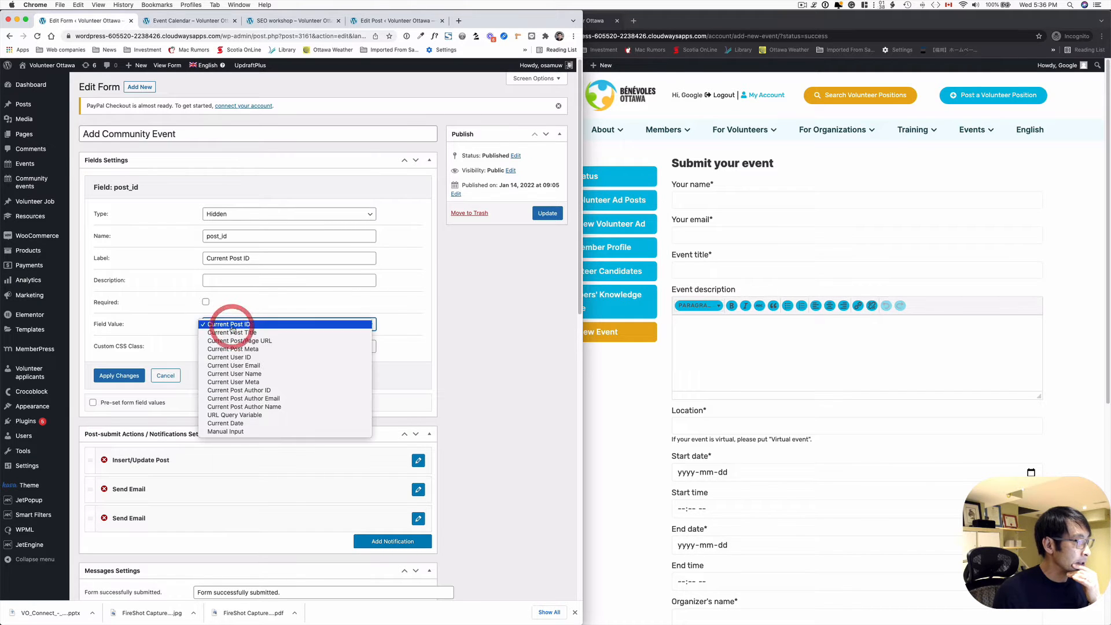
pyautogui.click(249, 325)
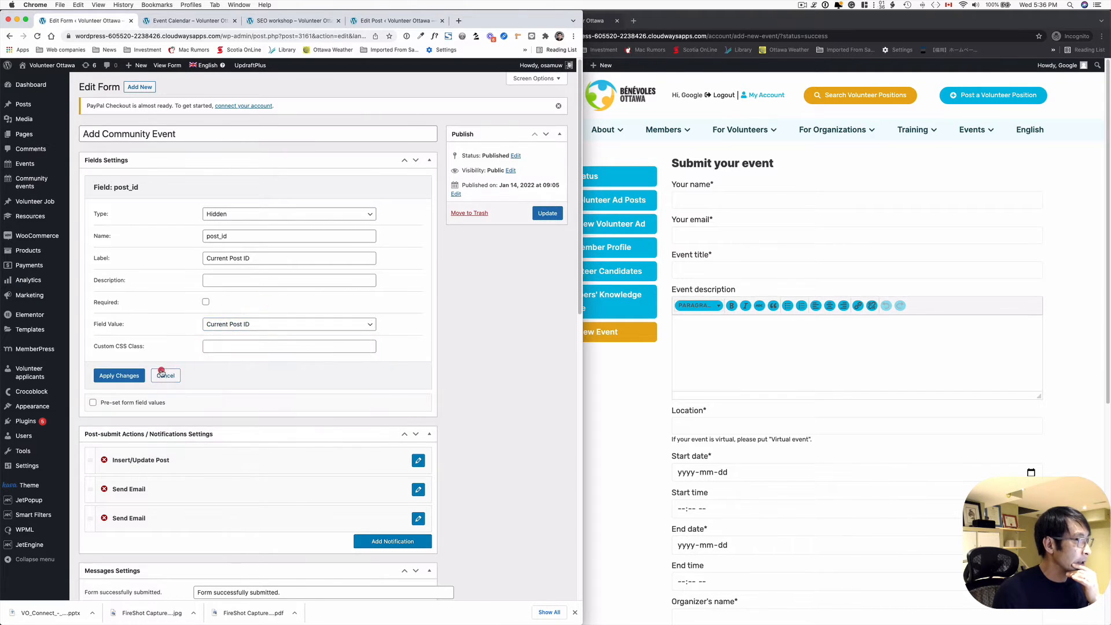
pyautogui.click(166, 376)
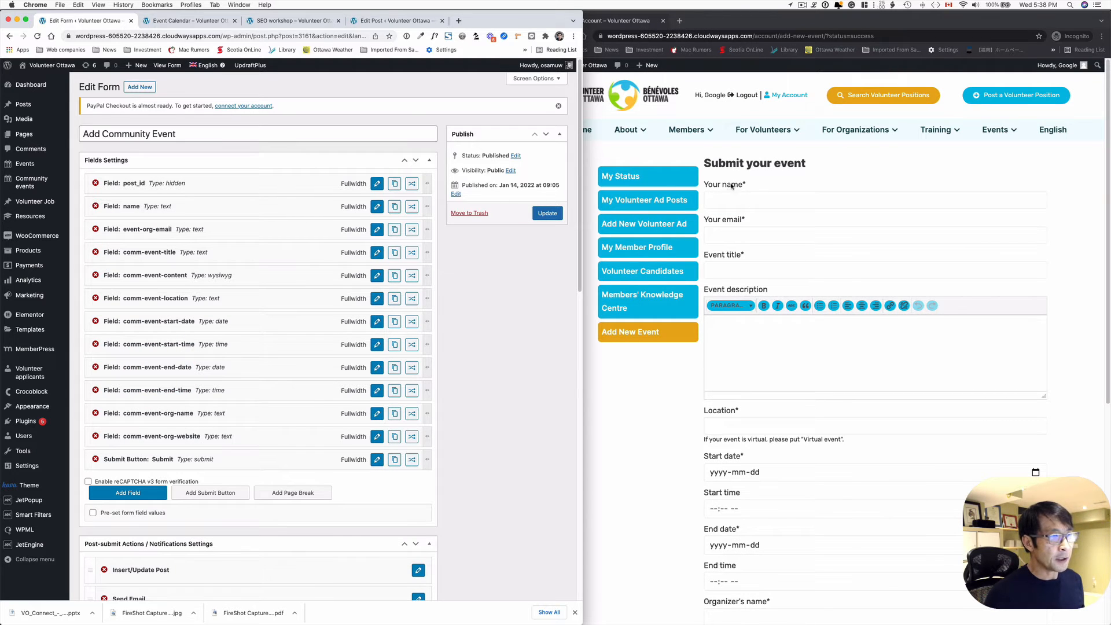
# - Examine the name field's type, field type, name and label settings, and close it without changes
pyautogui.click(378, 207)
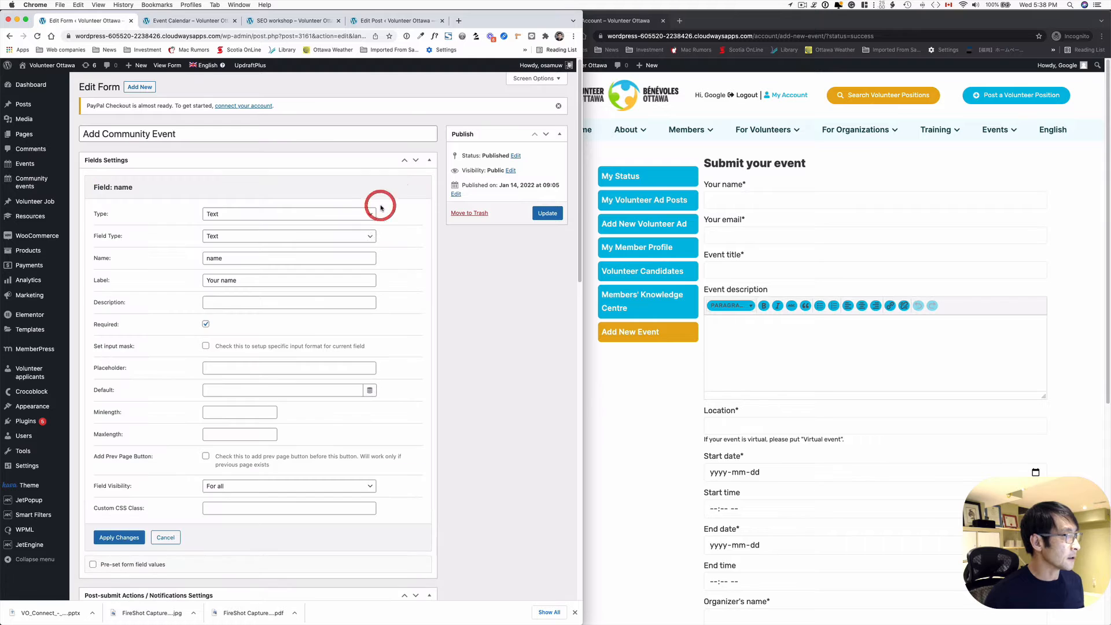
pyautogui.click(258, 214)
pyautogui.click(258, 214)
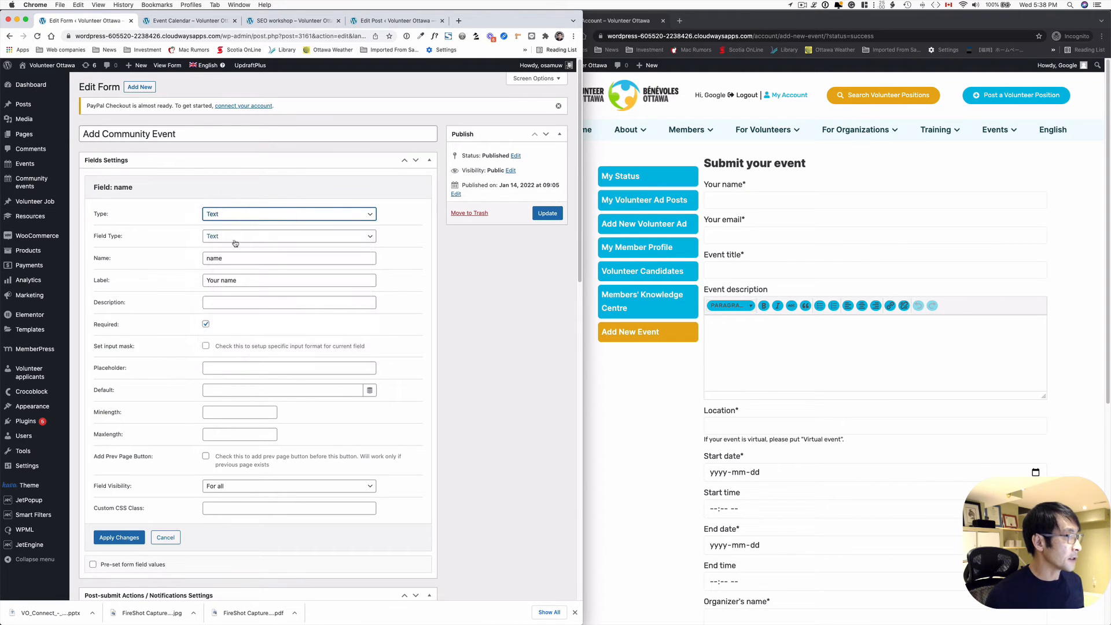
pyautogui.click(228, 237)
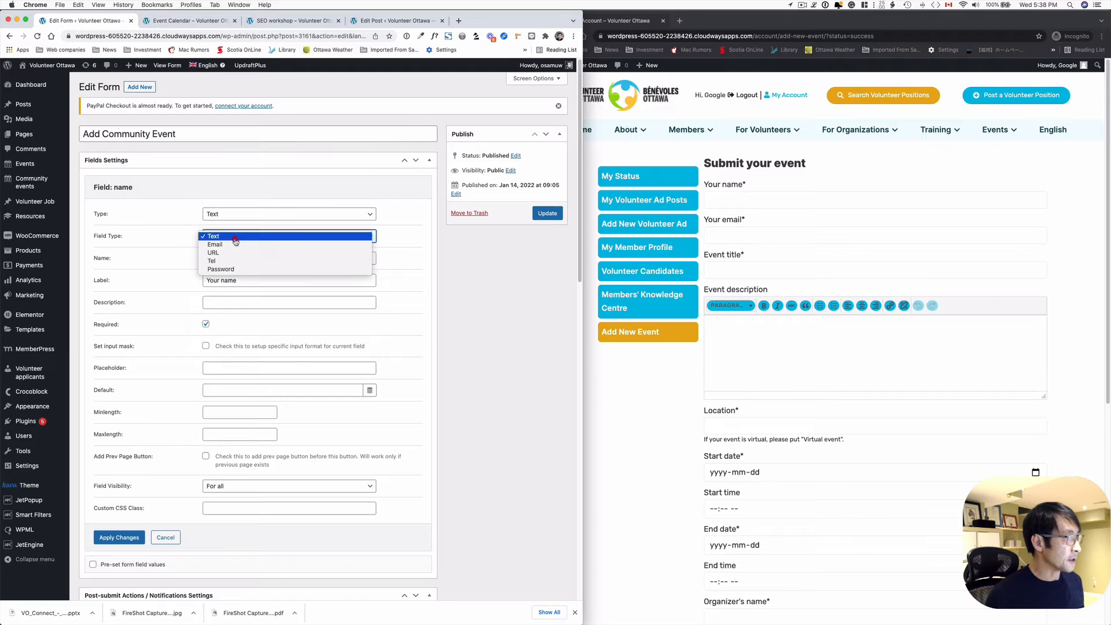
pyautogui.click(225, 237)
pyautogui.click(209, 258)
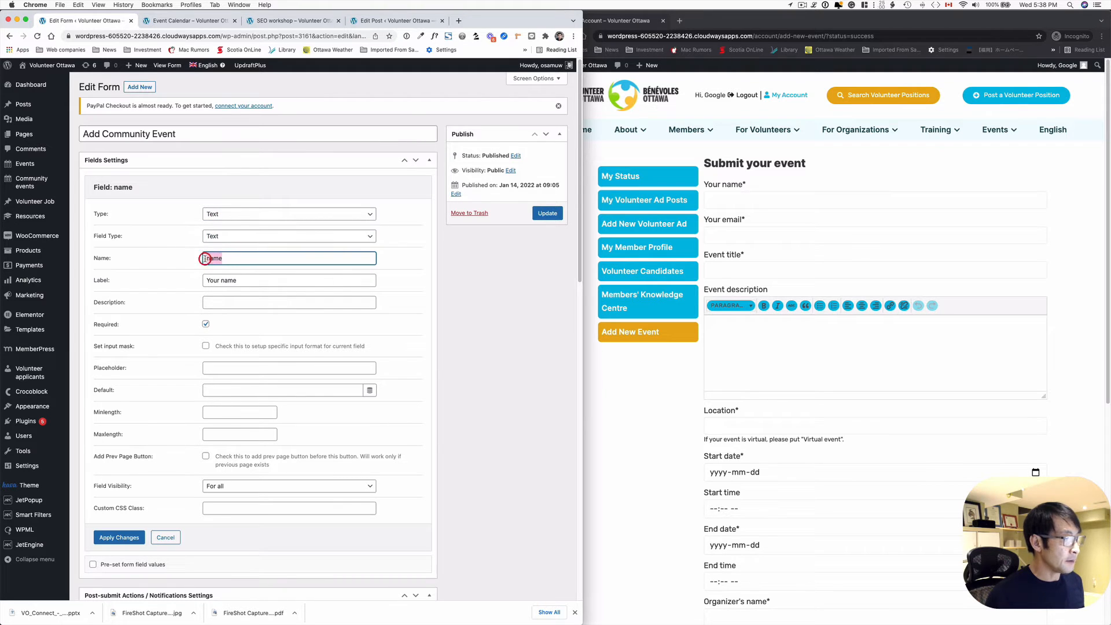
pyautogui.click(235, 259)
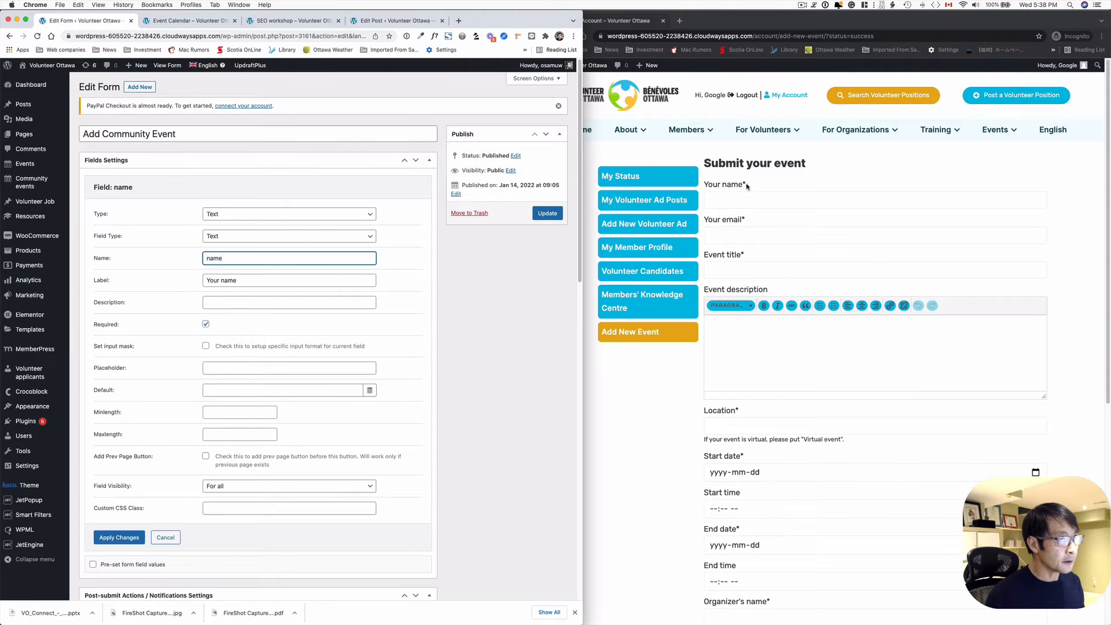
pyautogui.scroll(-2, 382, 368)
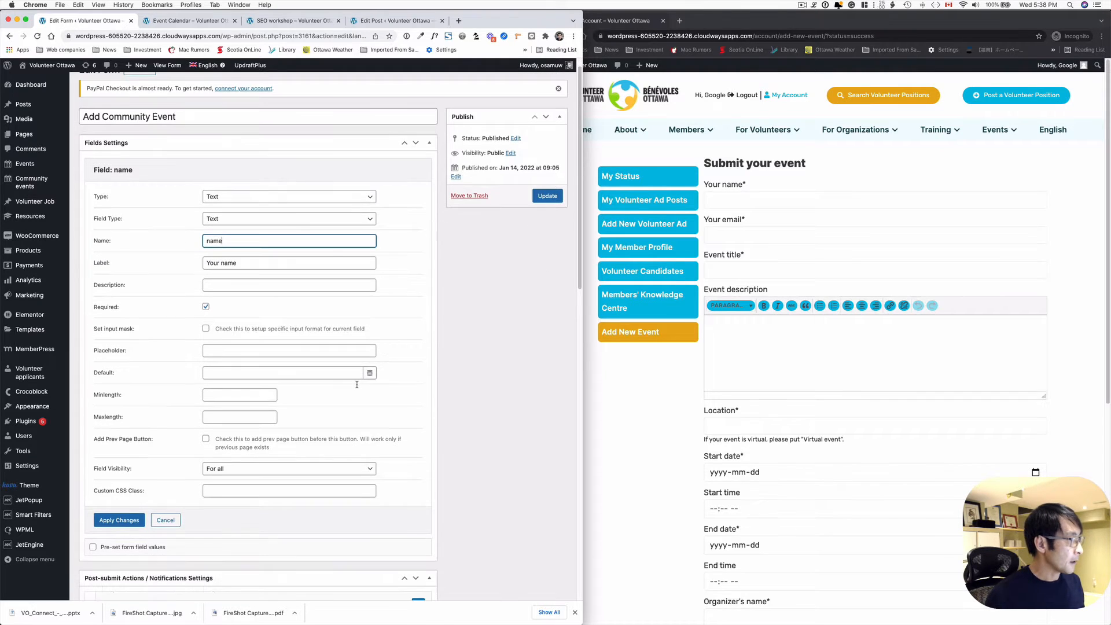
pyautogui.click(165, 502)
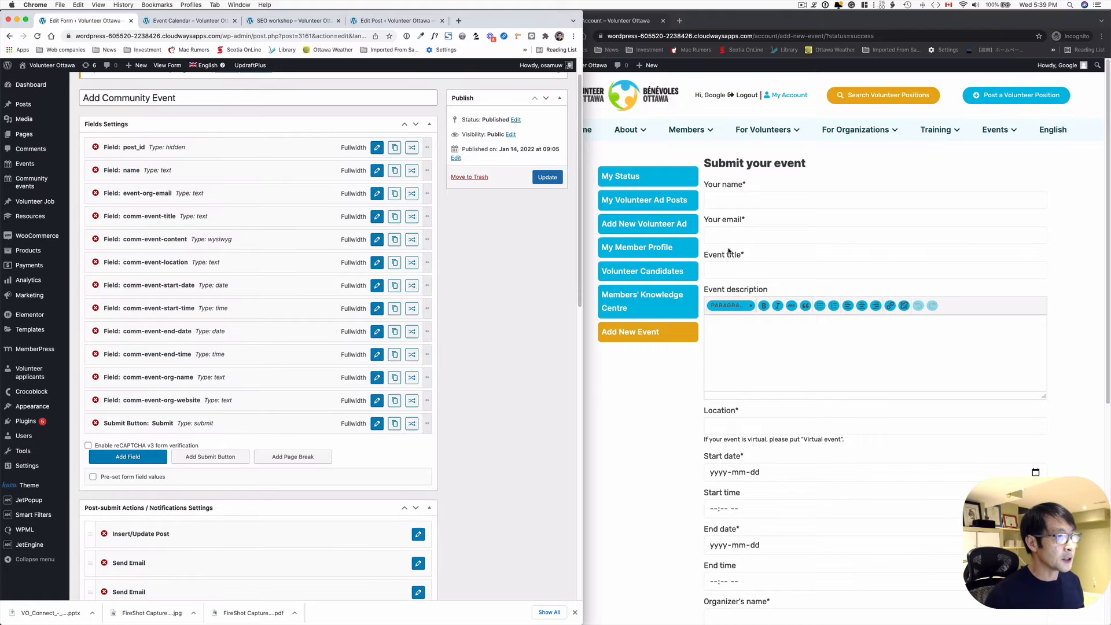
# - Examine the event-org-email field's settings and field type options, and close it without changes
pyautogui.click(374, 195)
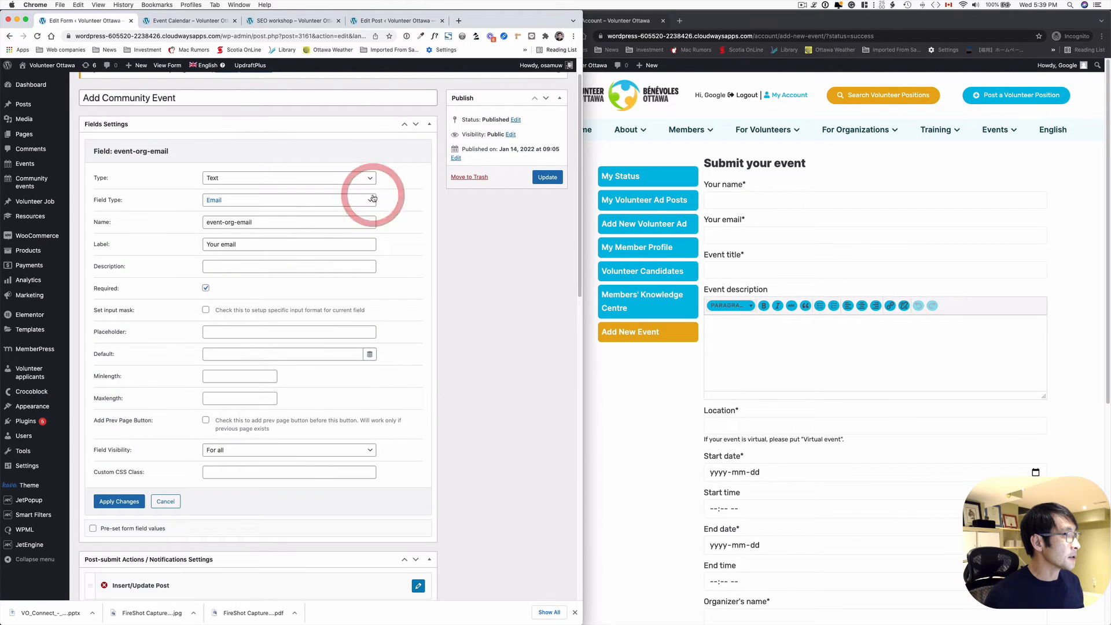
pyautogui.click(243, 203)
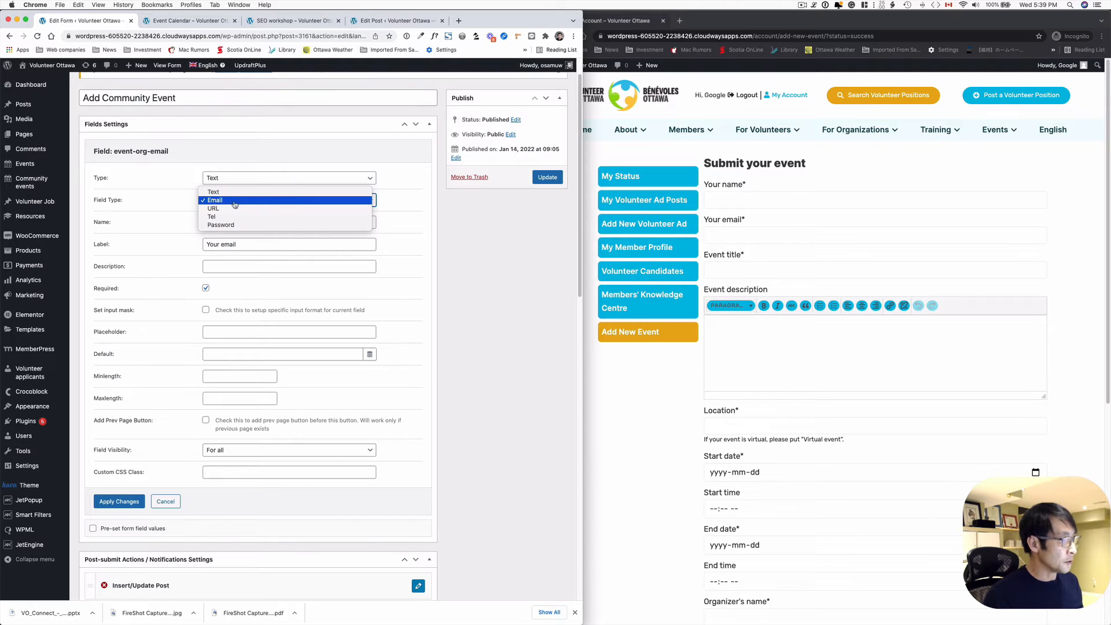
pyautogui.click(259, 200)
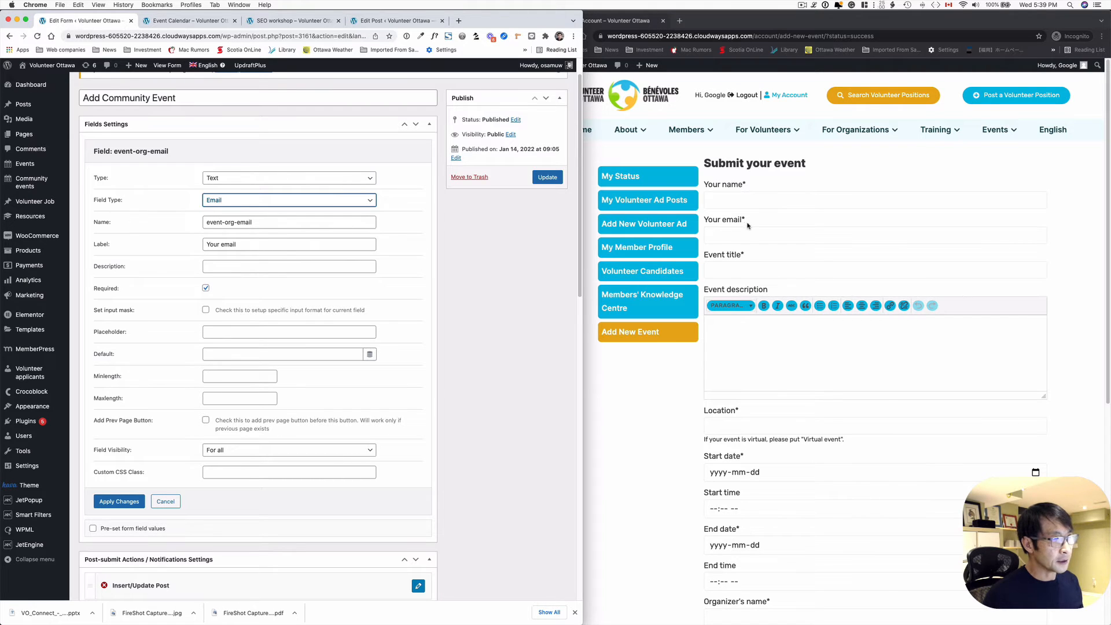
pyautogui.scroll(-2, 245, 492)
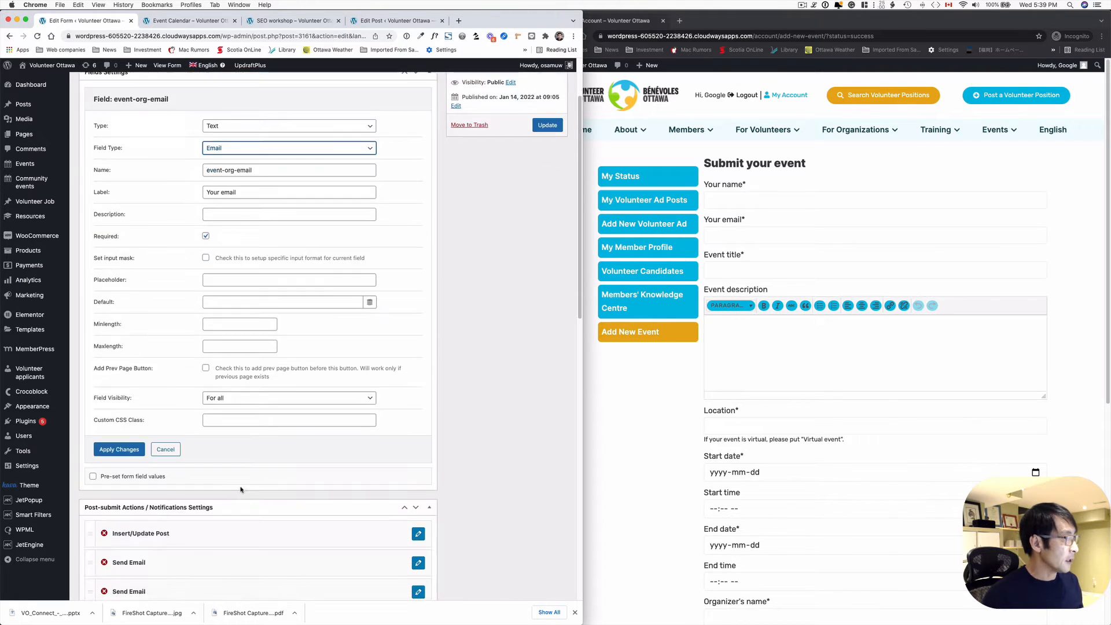
pyautogui.click(168, 449)
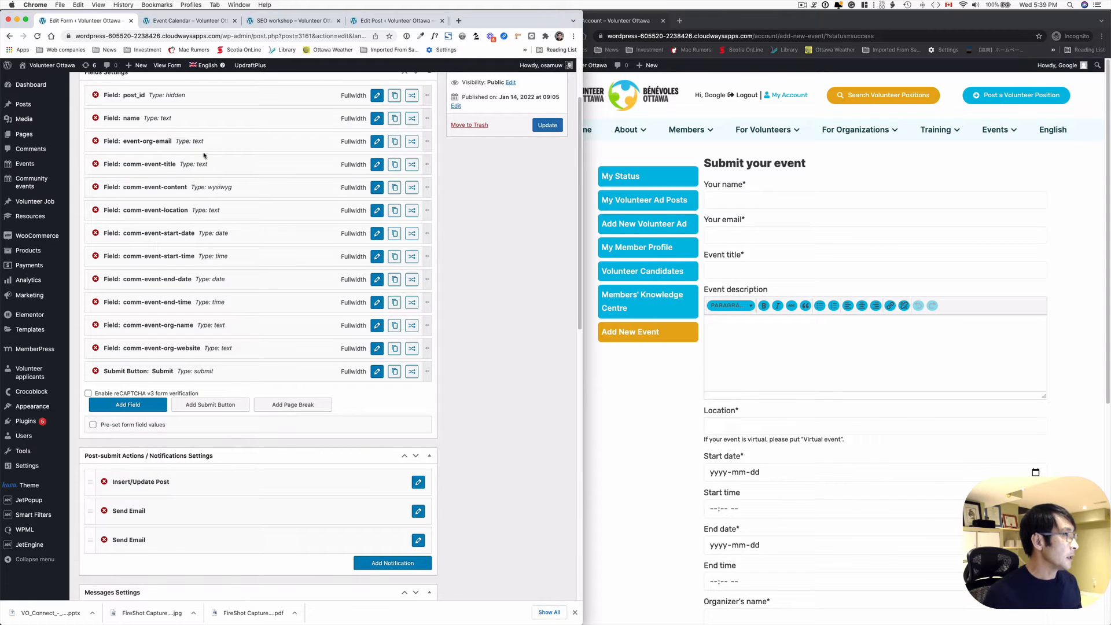
# - Examine the comm-event-content field's WYSIWYG type, name and label against the event description on the front-end form, and close it without changes
pyautogui.click(774, 364)
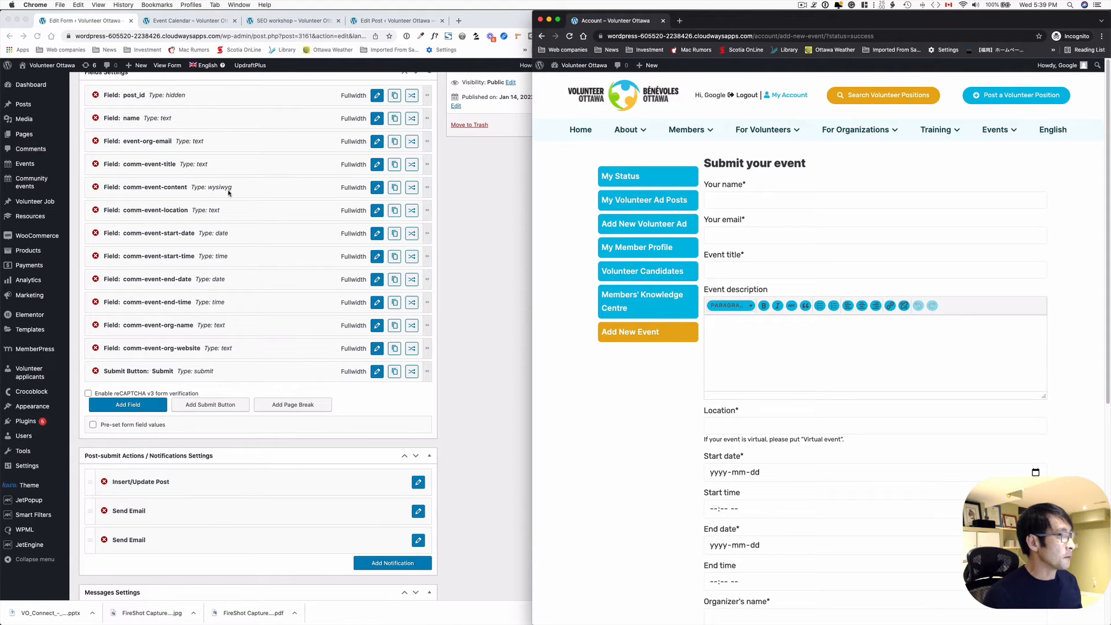
pyautogui.click(375, 190)
pyautogui.click(376, 188)
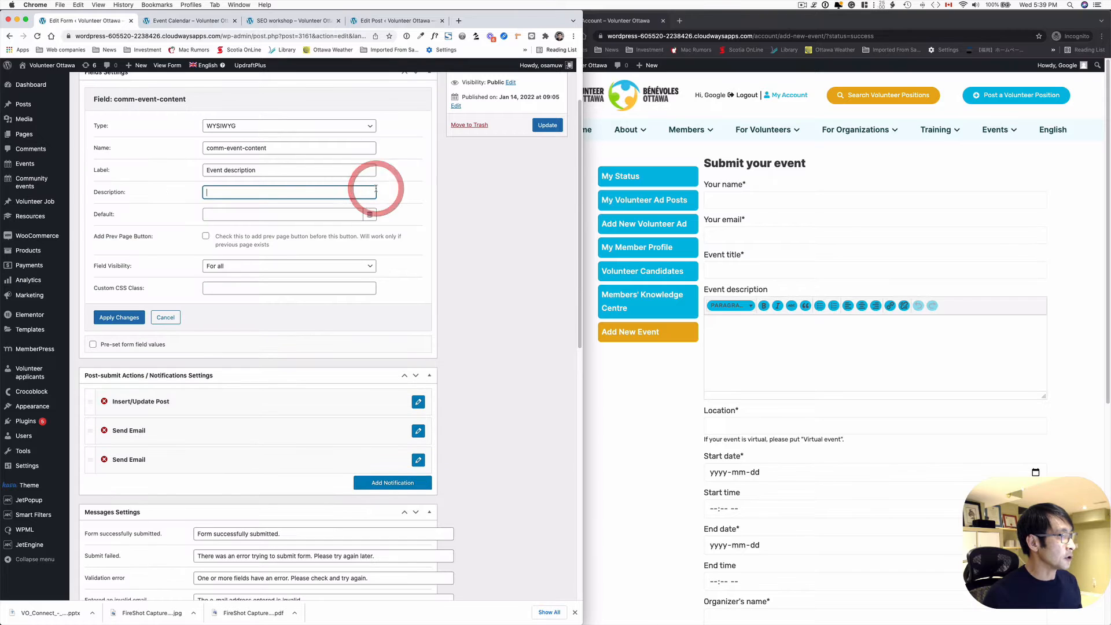
pyautogui.scroll(1, 317, 208)
pyautogui.click(257, 148)
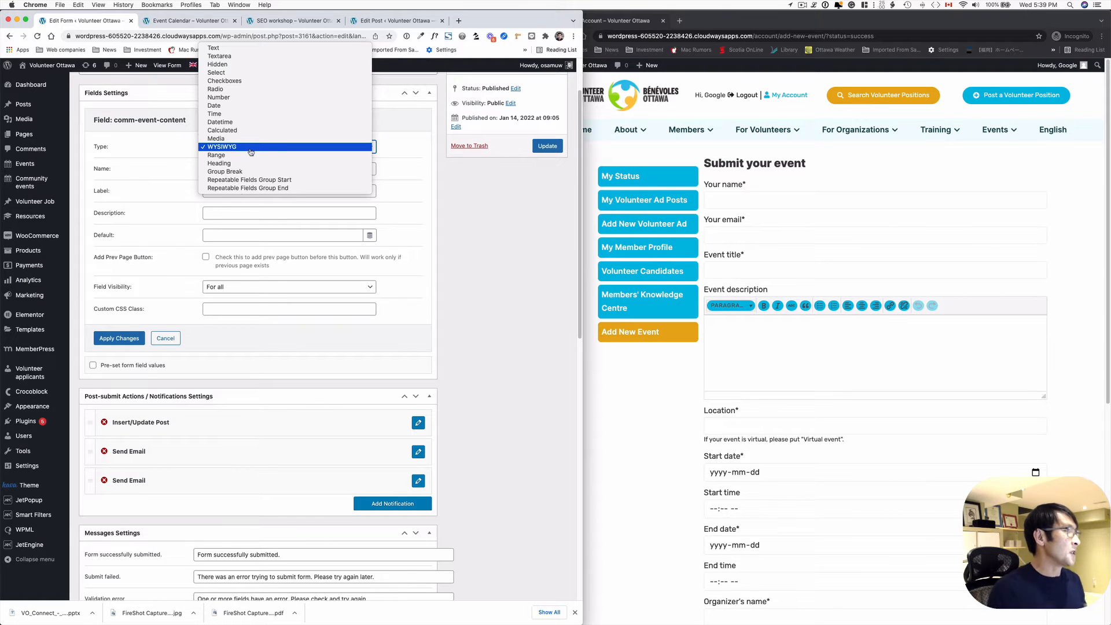
pyautogui.click(249, 149)
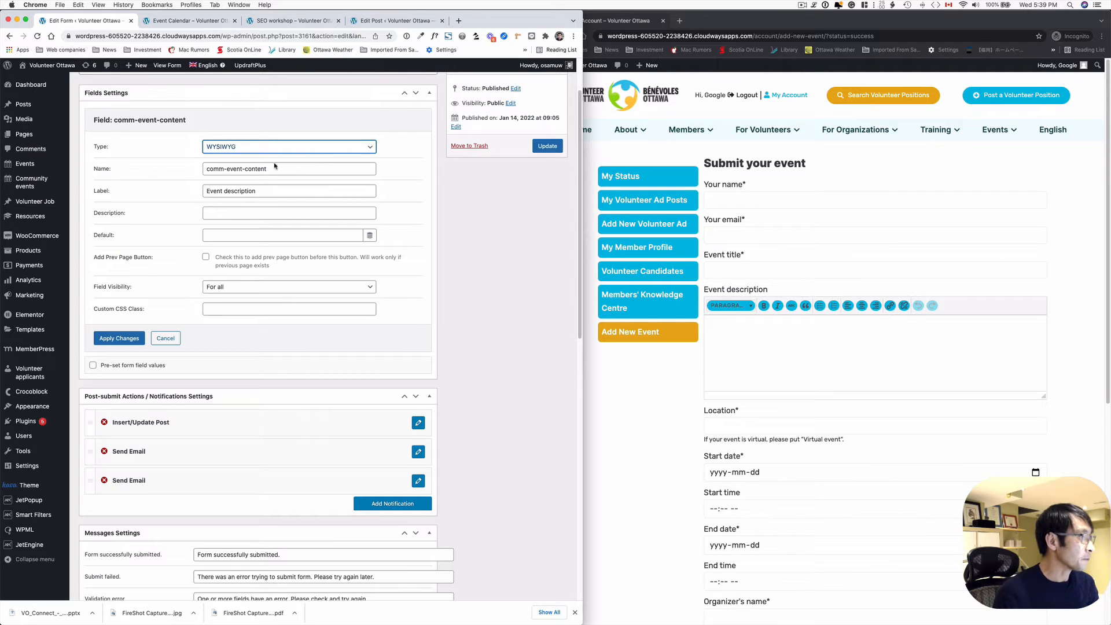
pyautogui.tripleClick(255, 169)
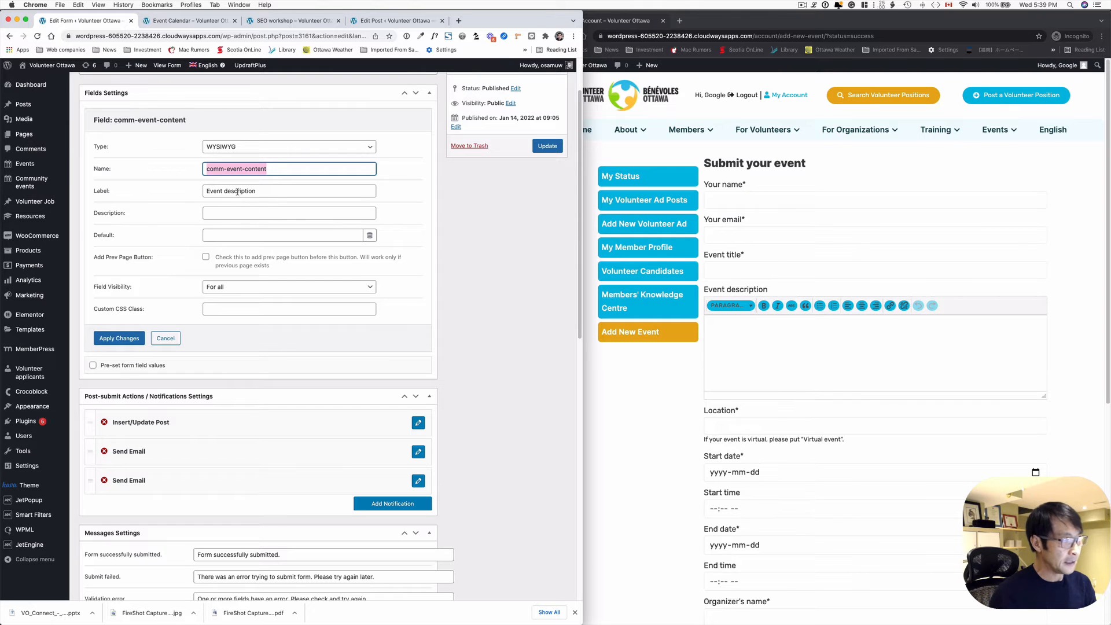
pyautogui.scroll(-3, 744, 355)
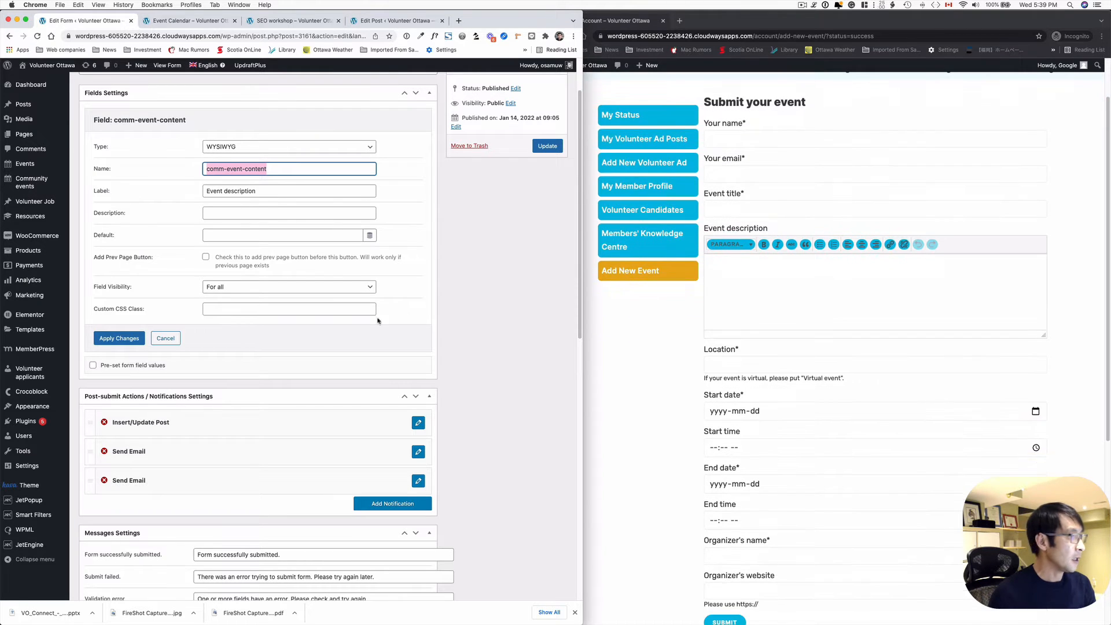
pyautogui.click(165, 339)
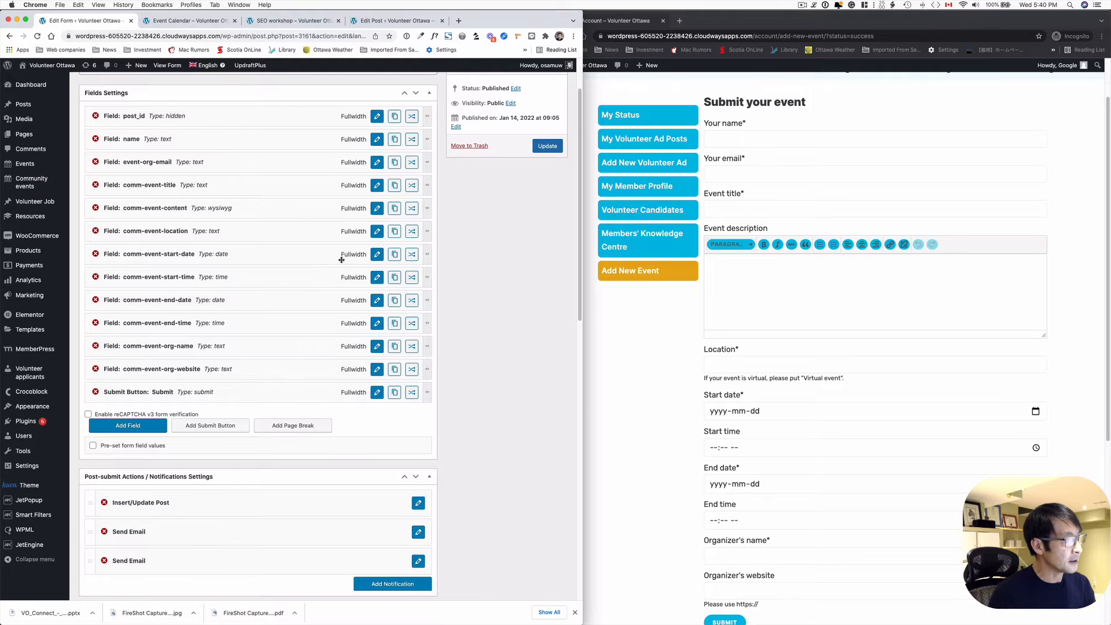
# - Examine the comm-event-start-date field's type, label, Required and Is Timestamp settings and the front-end date picker, and close the field without changes
pyautogui.click(376, 256)
pyautogui.scroll(1, 306, 300)
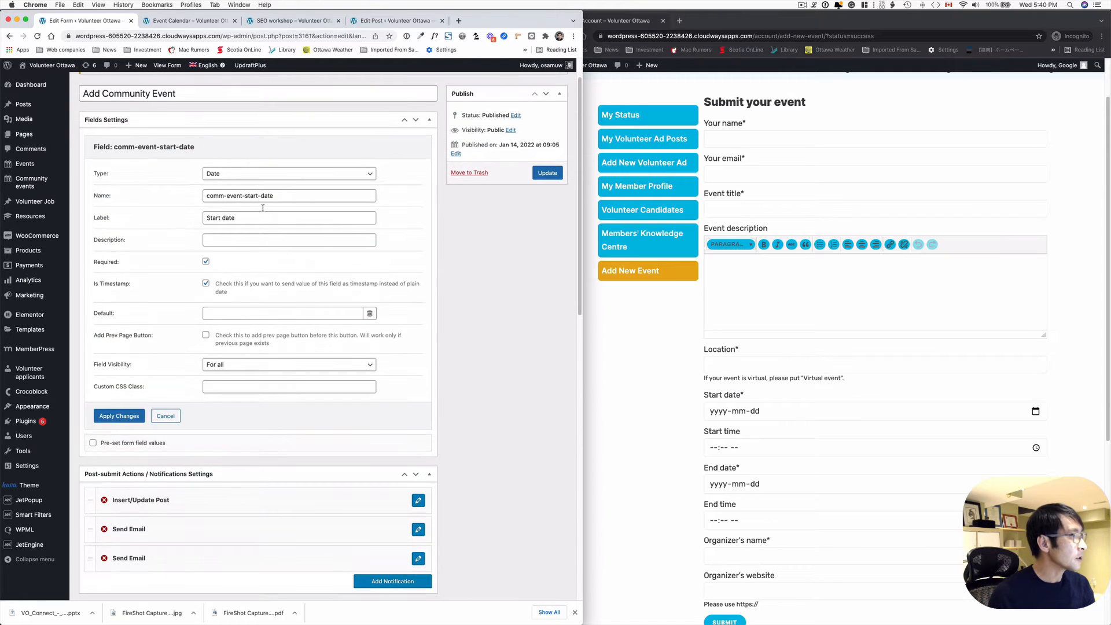
pyautogui.click(214, 174)
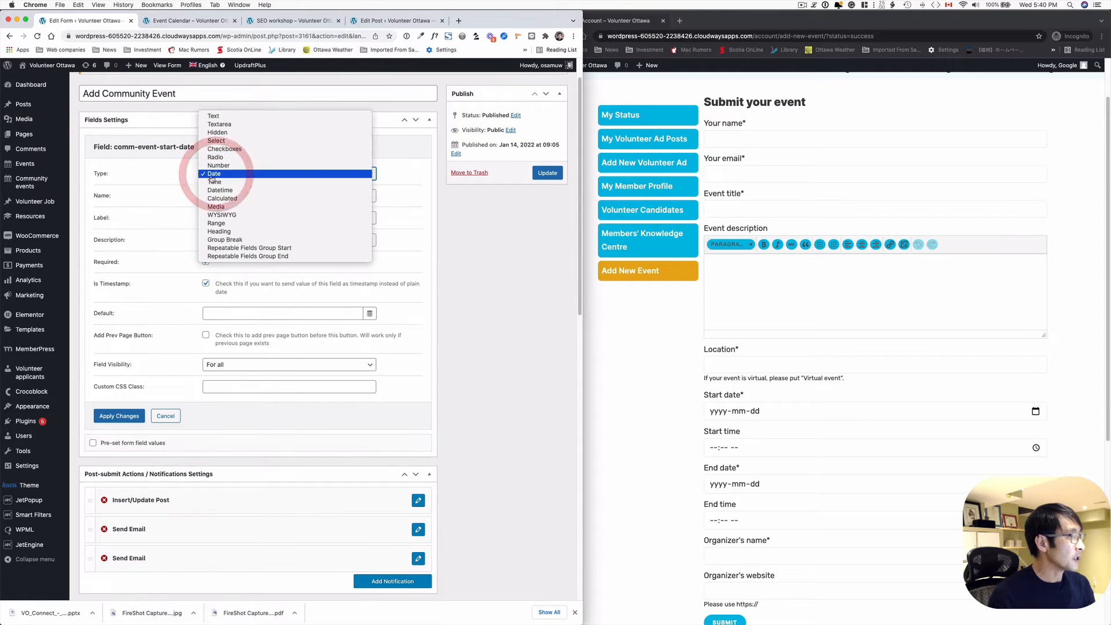
pyautogui.click(217, 173)
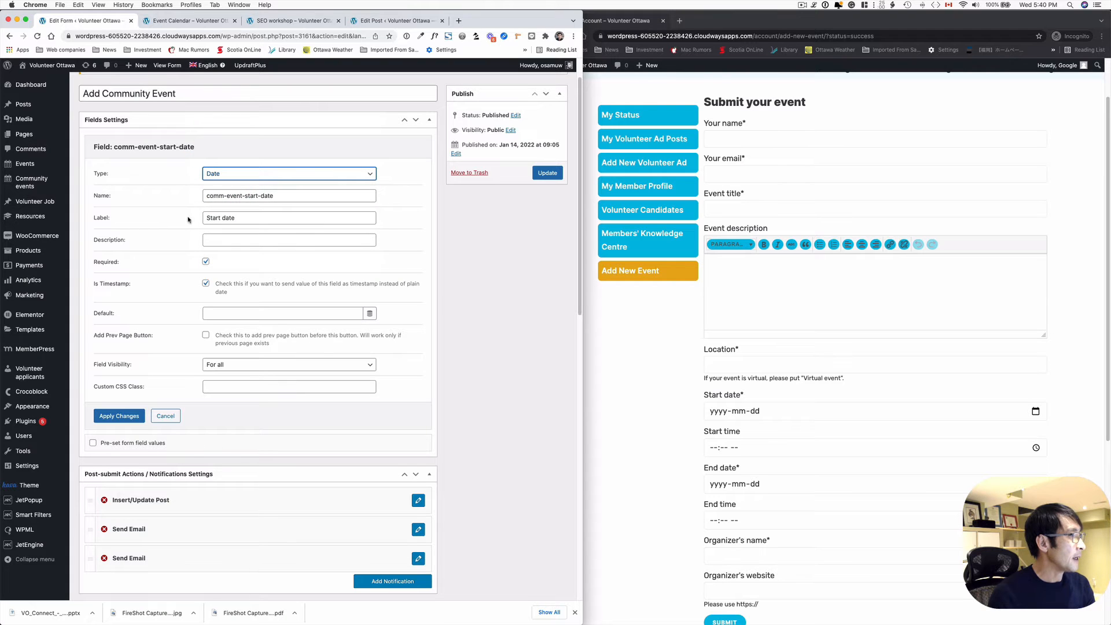
pyautogui.click(228, 220)
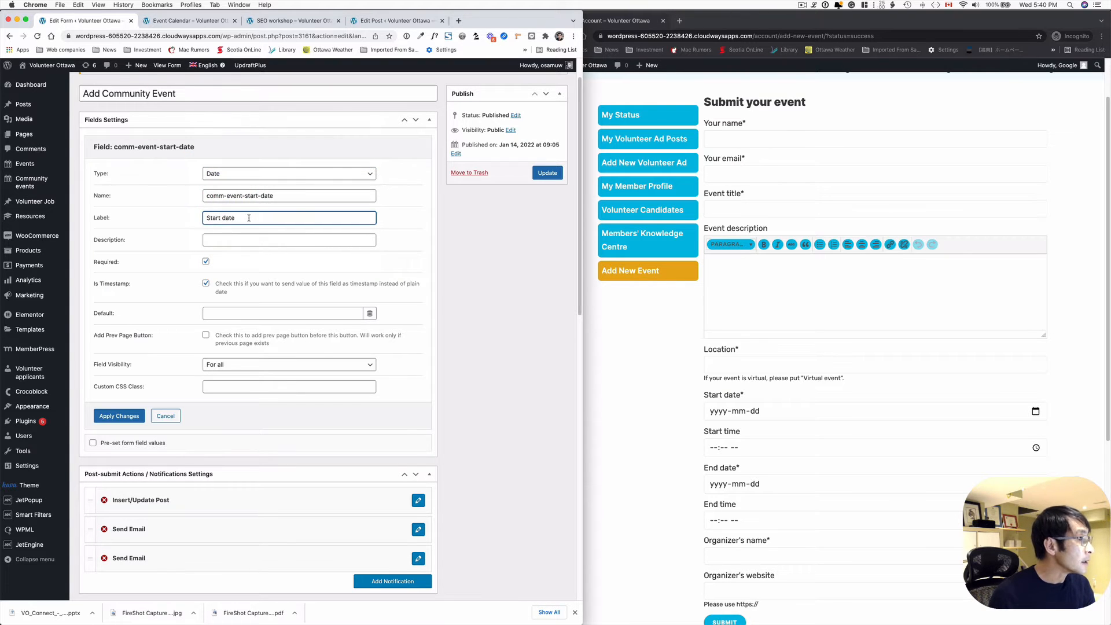
pyautogui.moveTo(248, 218); pyautogui.dragTo(205, 216)
pyautogui.click(270, 267)
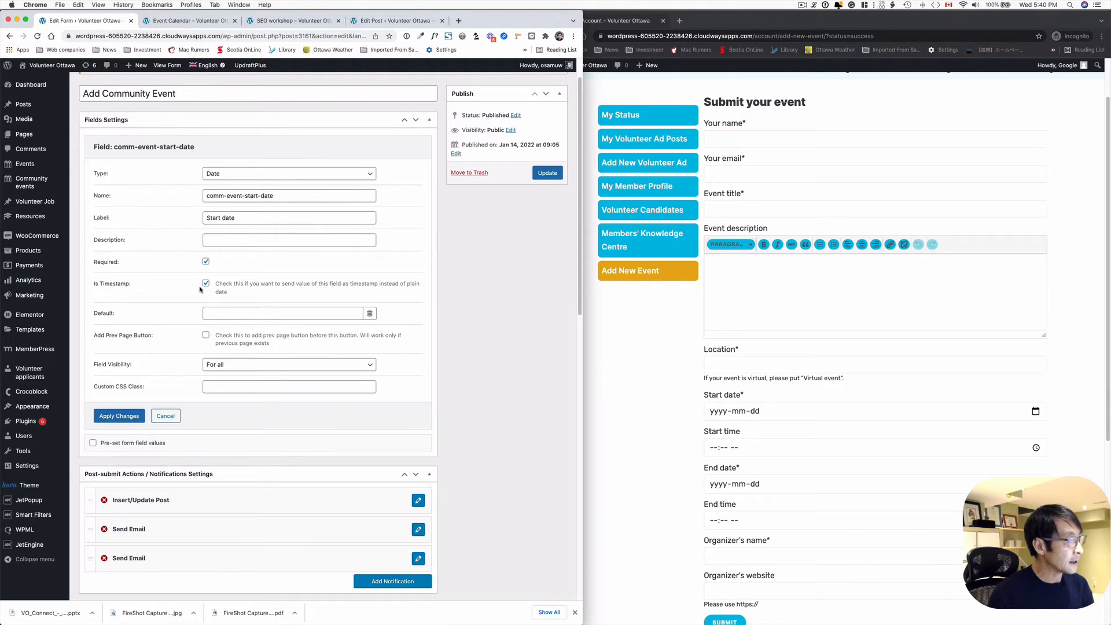
pyautogui.click(1036, 411)
pyautogui.click(1036, 411)
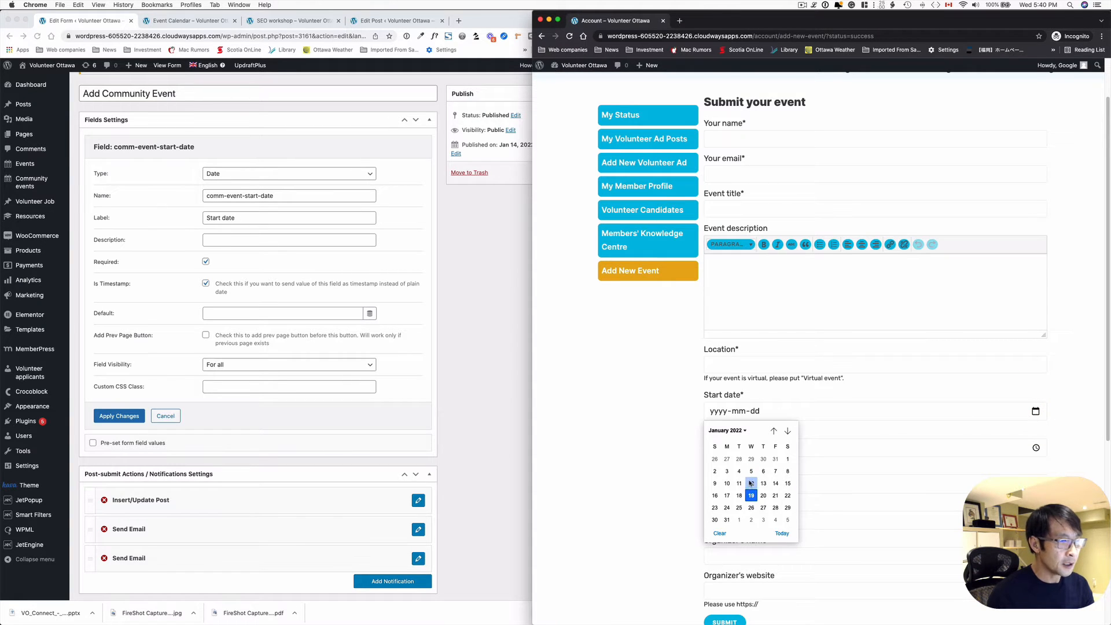
pyautogui.click(334, 269)
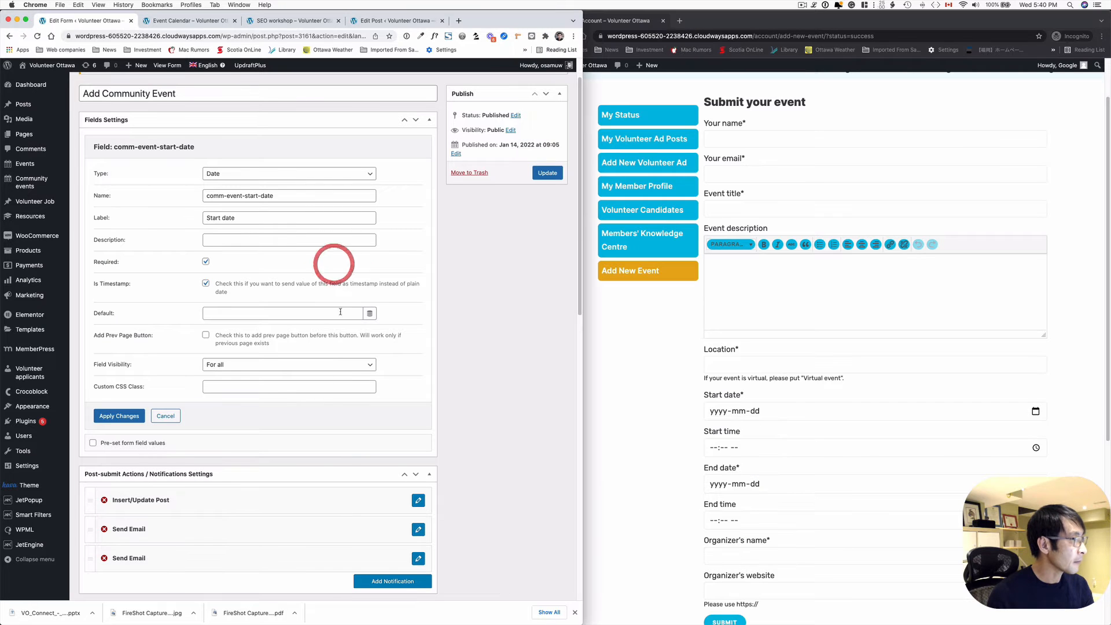
pyautogui.click(168, 414)
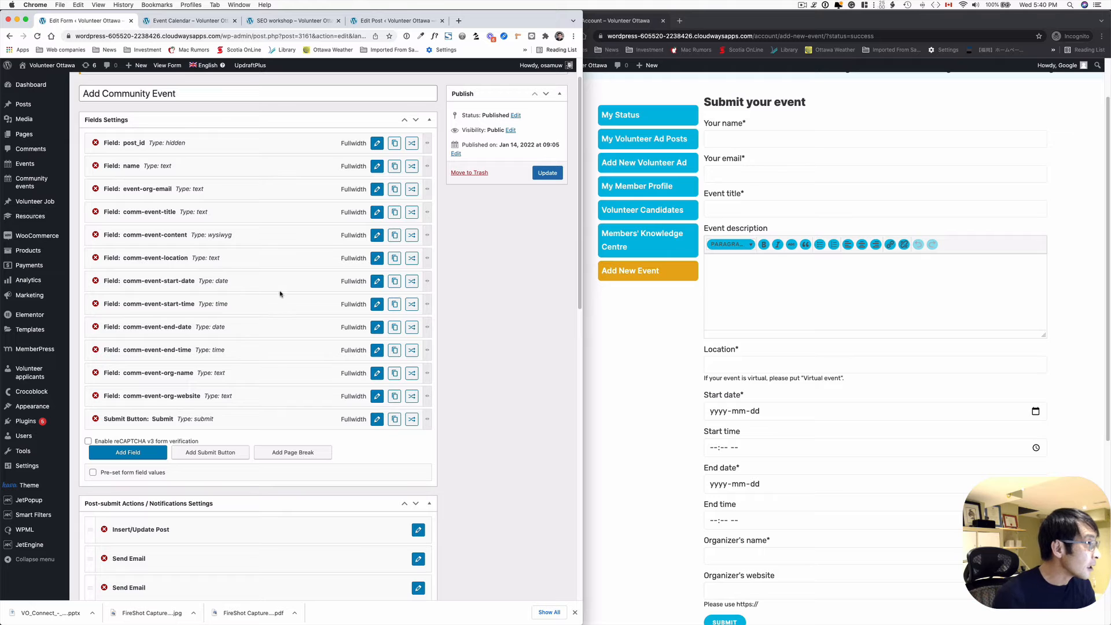
# - Examine the comm-event-start-time field's type, name and label settings, and close it without changes
pyautogui.click(376, 305)
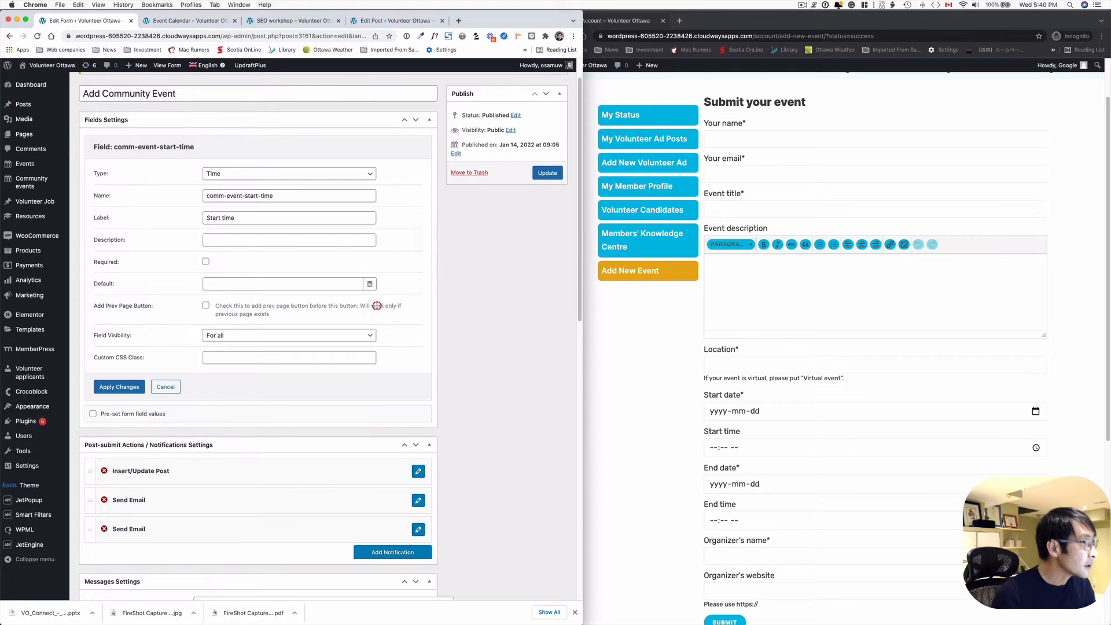
pyautogui.click(235, 175)
pyautogui.click(164, 185)
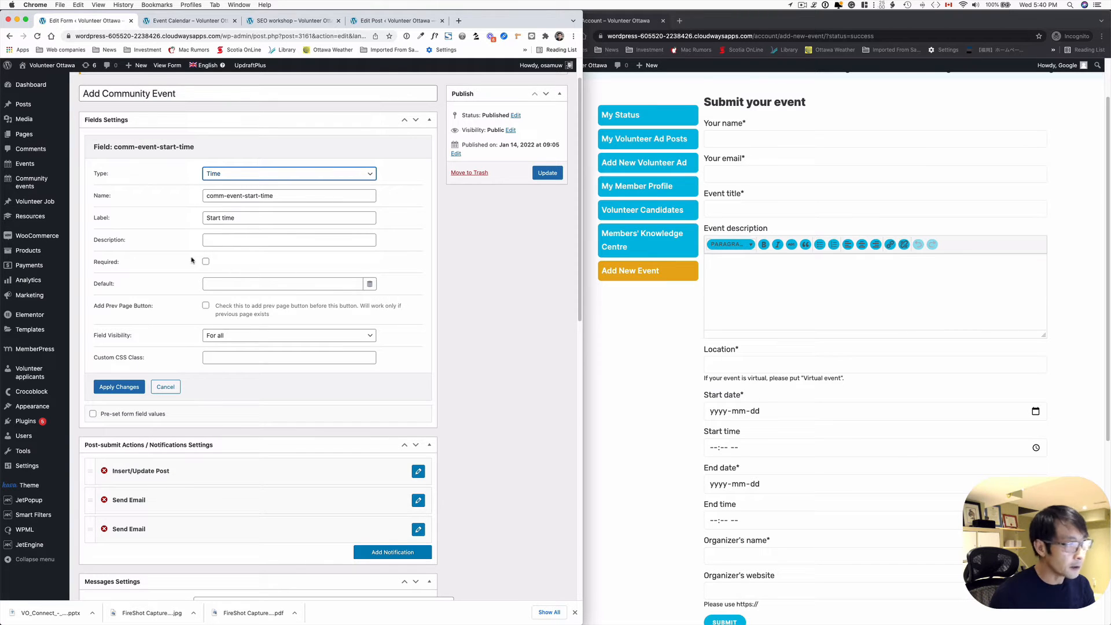
pyautogui.scroll(-1, 219, 342)
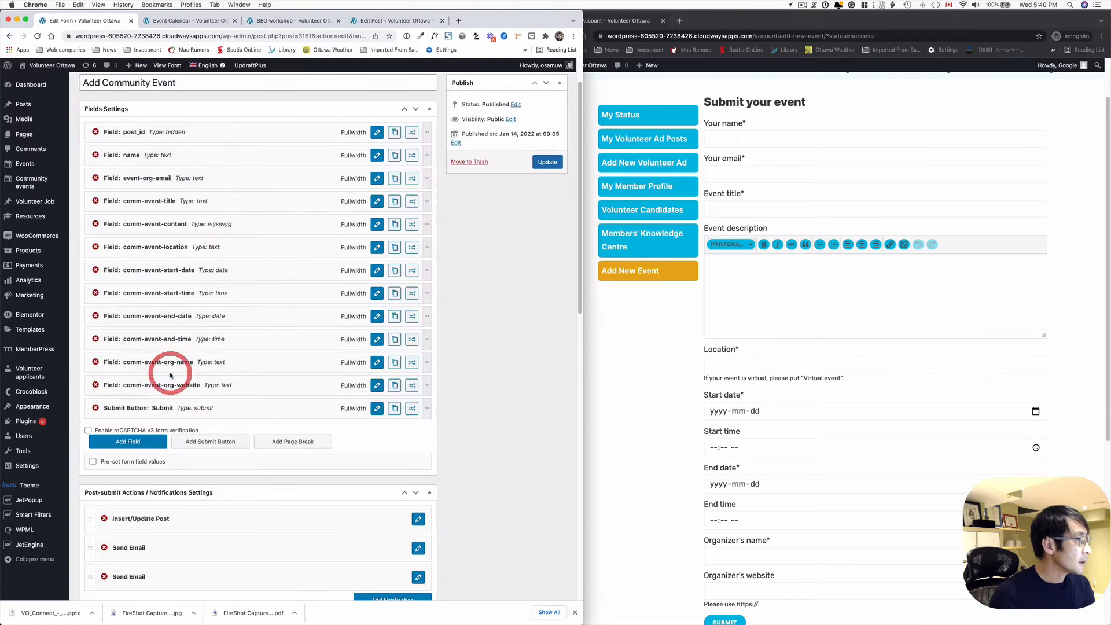
pyautogui.click(168, 376)
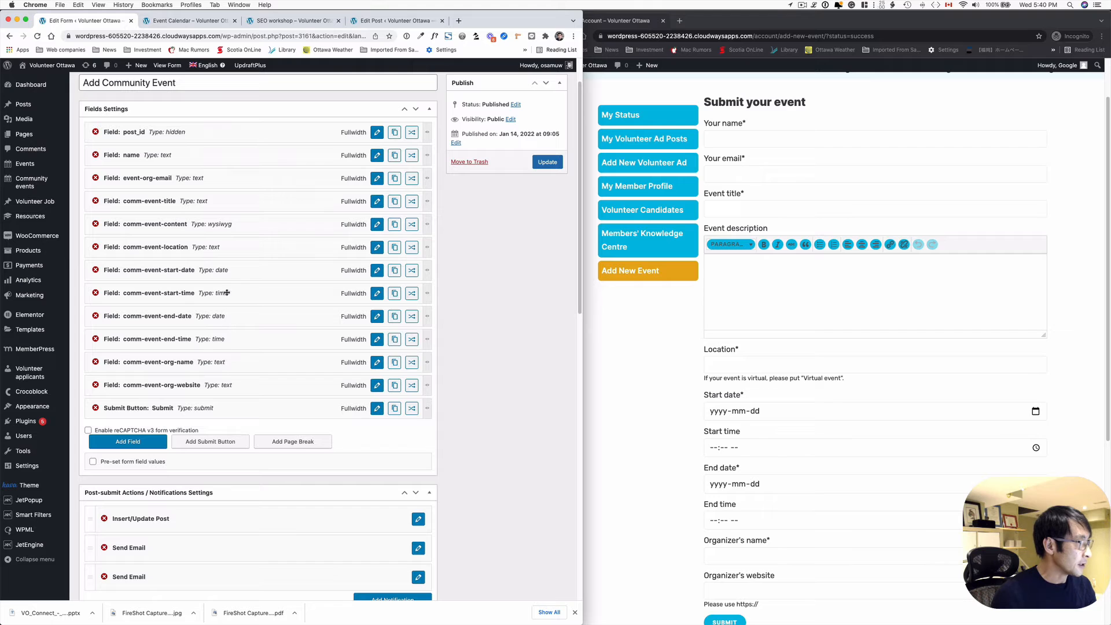
# - Examine the comm-event-org-website field's settings and its field type options, and close it without changes
pyautogui.scroll(-1, 217, 352)
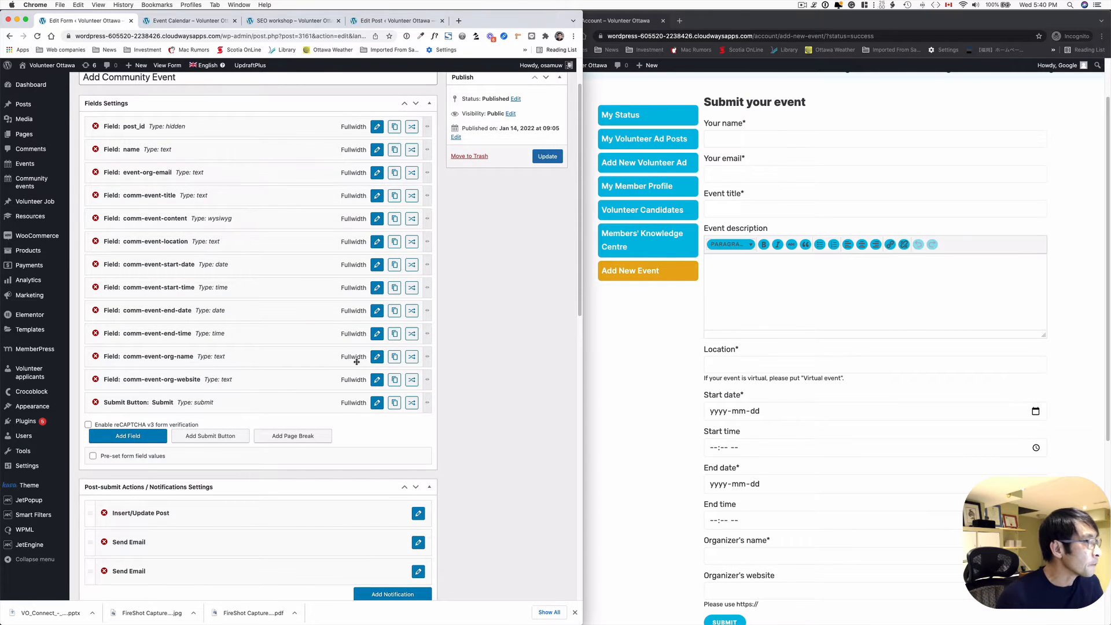
pyautogui.scroll(-3, 768, 454)
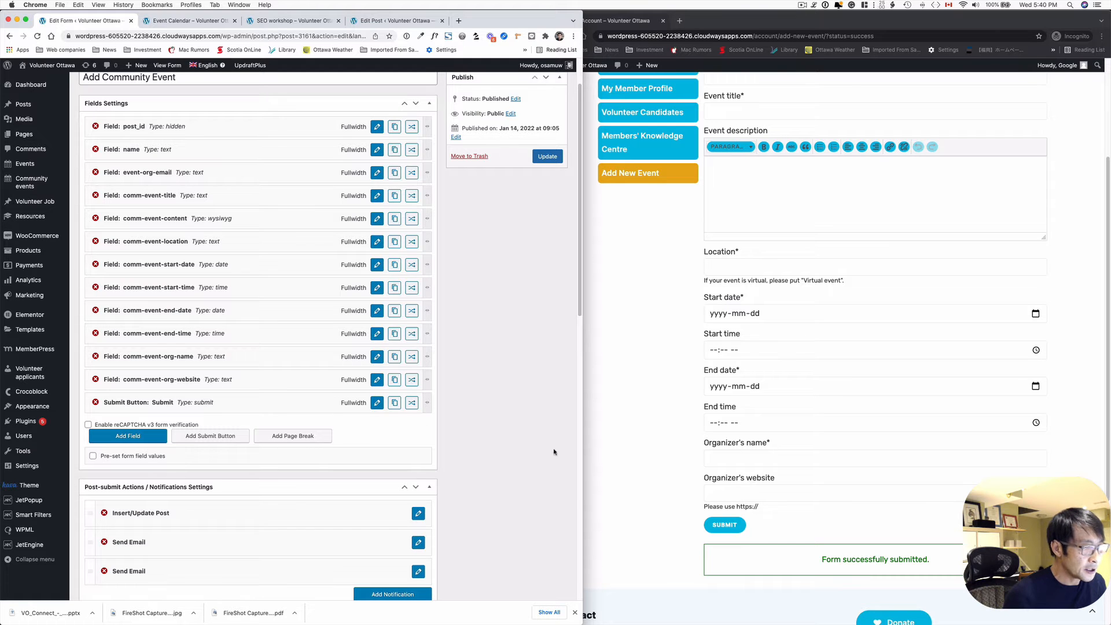
pyautogui.click(377, 379)
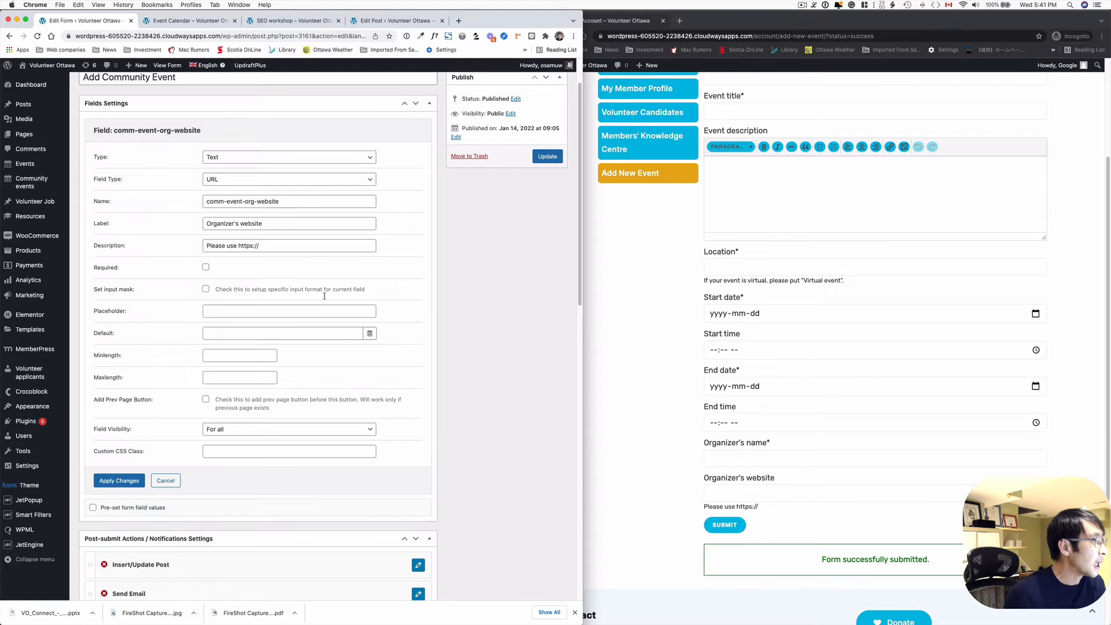
pyautogui.click(256, 180)
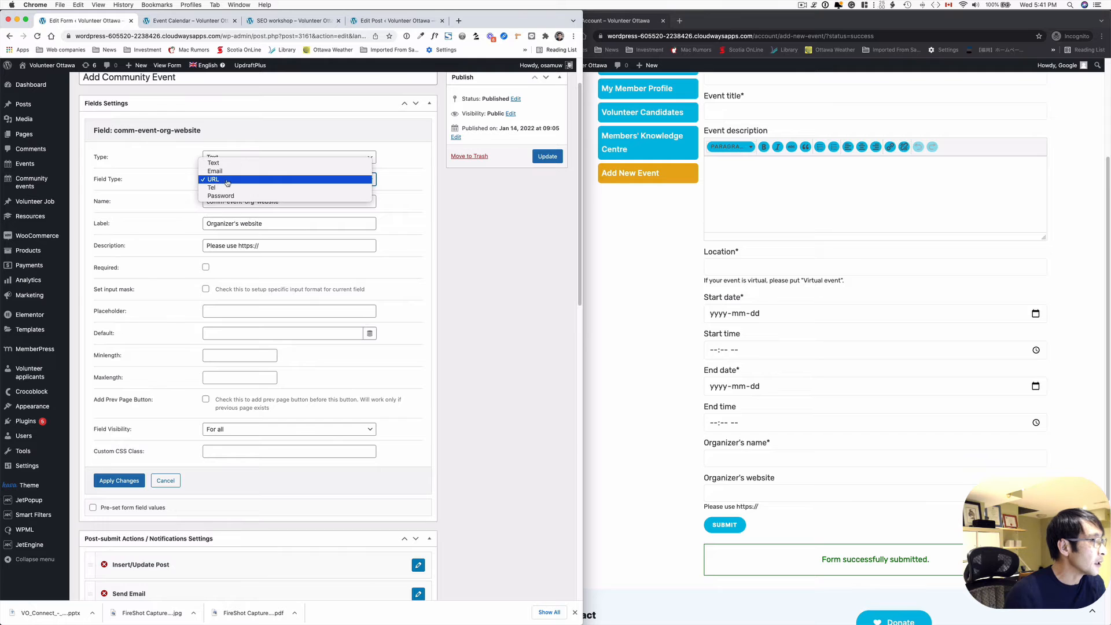
pyautogui.click(227, 183)
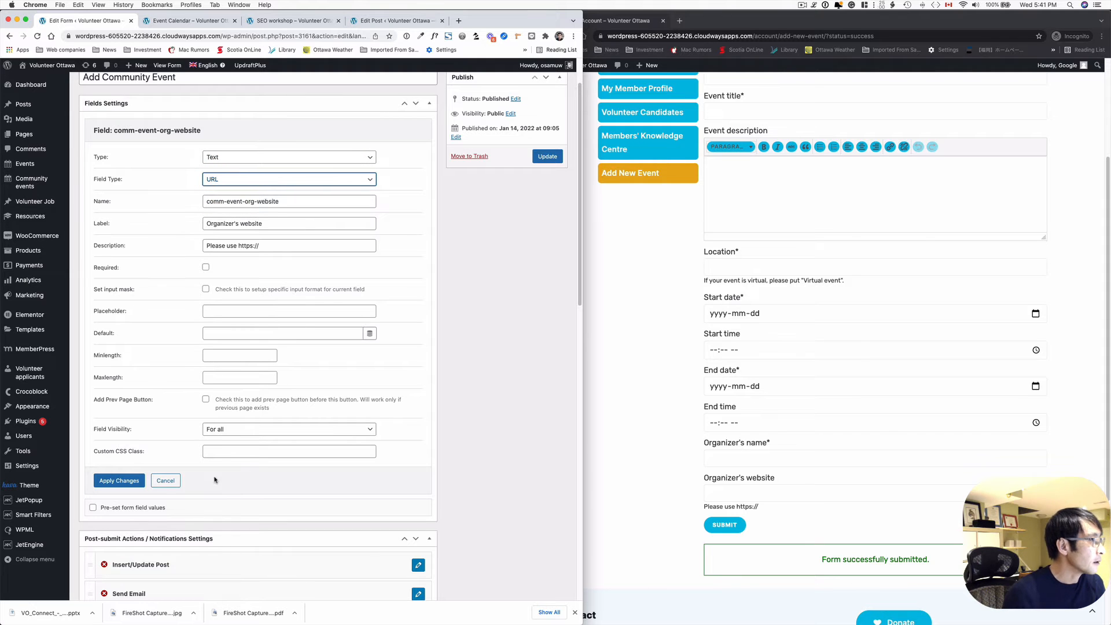
pyautogui.click(165, 480)
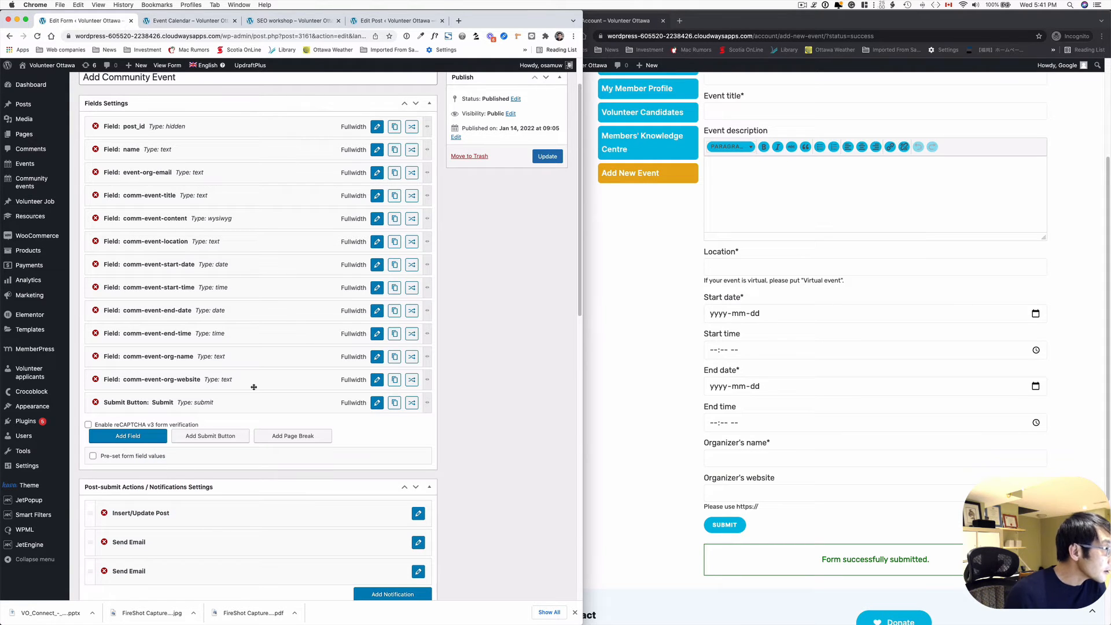
# - Examine the submit button's label and other settings, and close it without changes
pyautogui.click(376, 403)
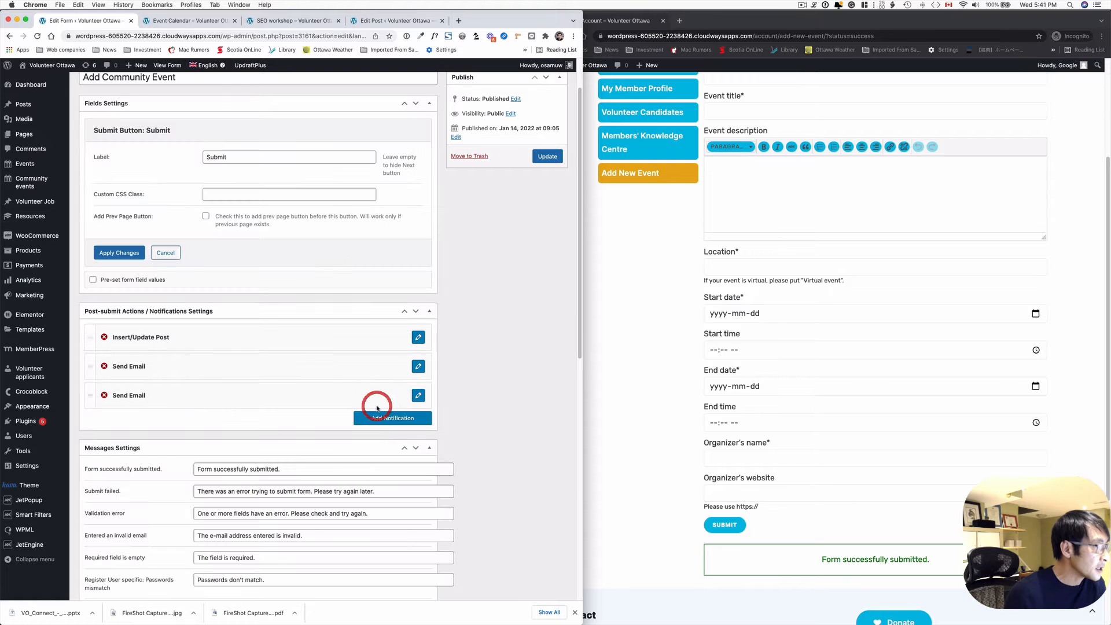
pyautogui.scroll(2, 257, 302)
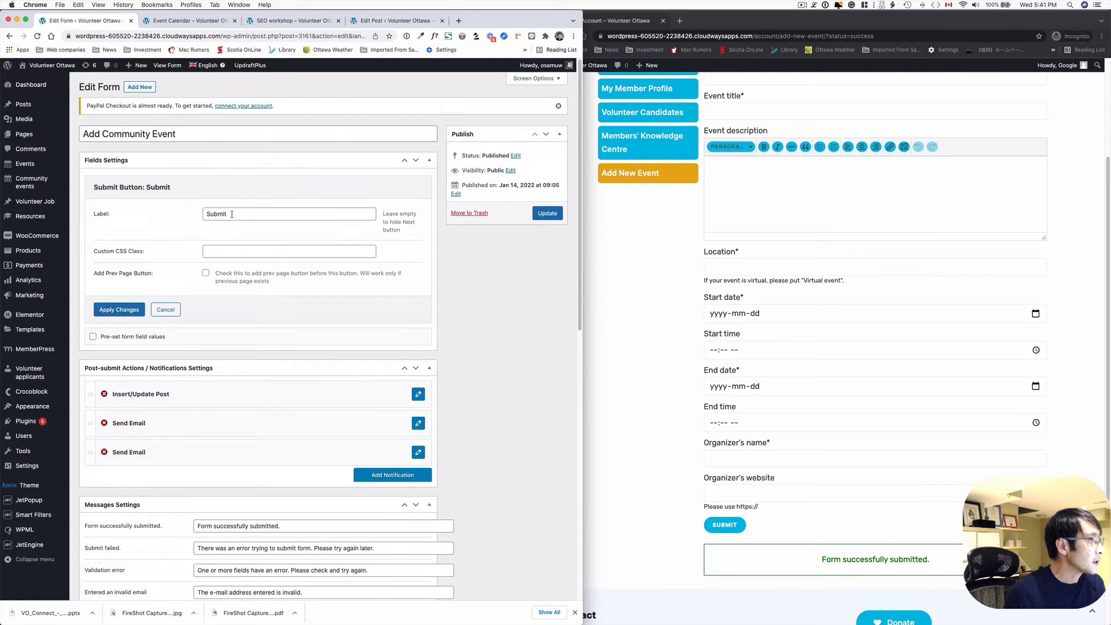
pyautogui.click(165, 310)
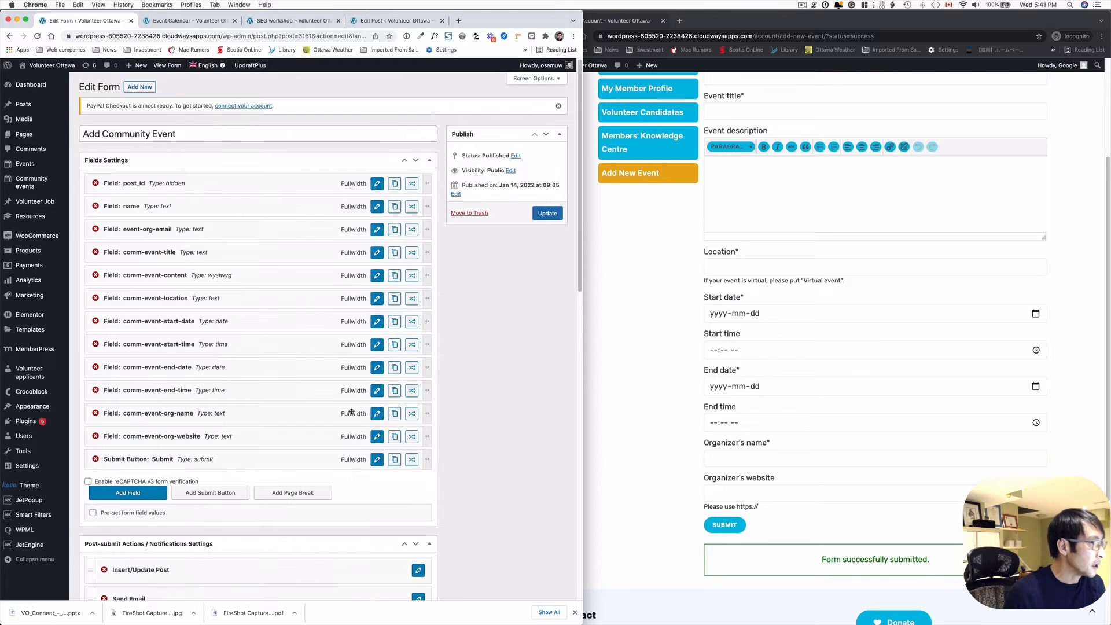
pyautogui.click(374, 464)
pyautogui.moveTo(230, 214); pyautogui.dragTo(195, 216)
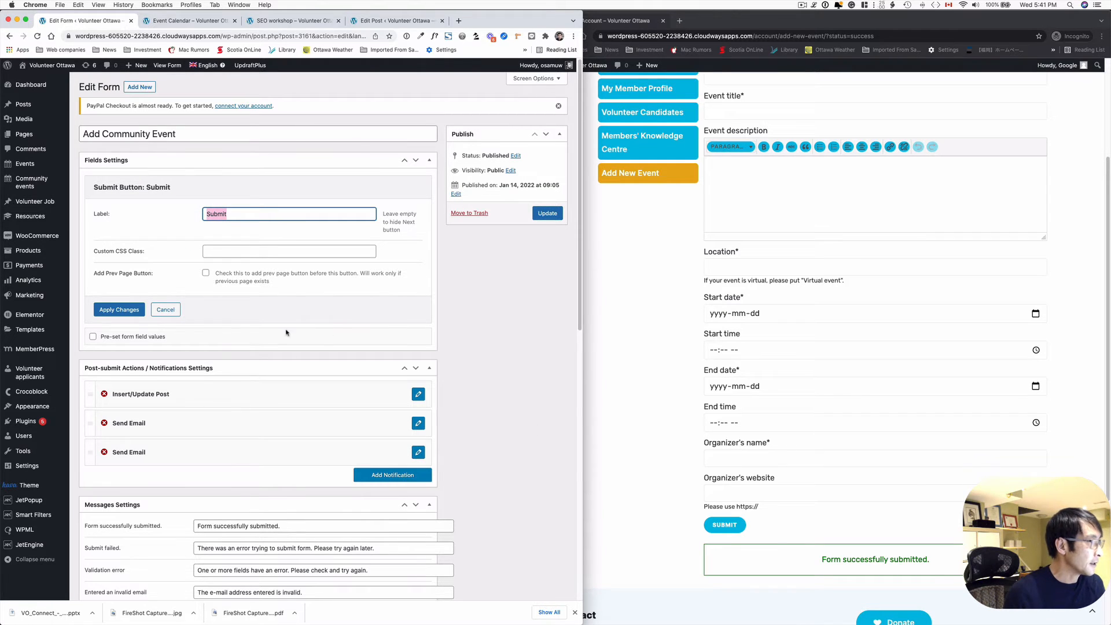
pyautogui.click(166, 309)
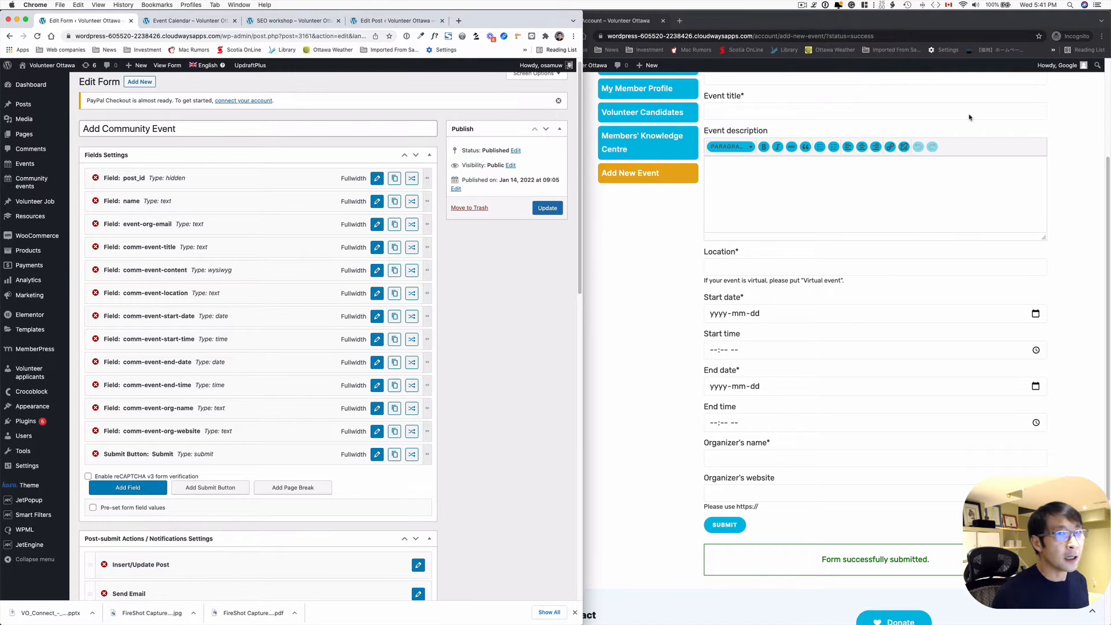
# - Examine the Location meta field's Name/ID in the community-events post type and compare it with the form's field names
pyautogui.moveTo(1110, 156); pyautogui.dragTo(819, 21)
pyautogui.moveTo(822, 390); pyautogui.dragTo(823, 624)
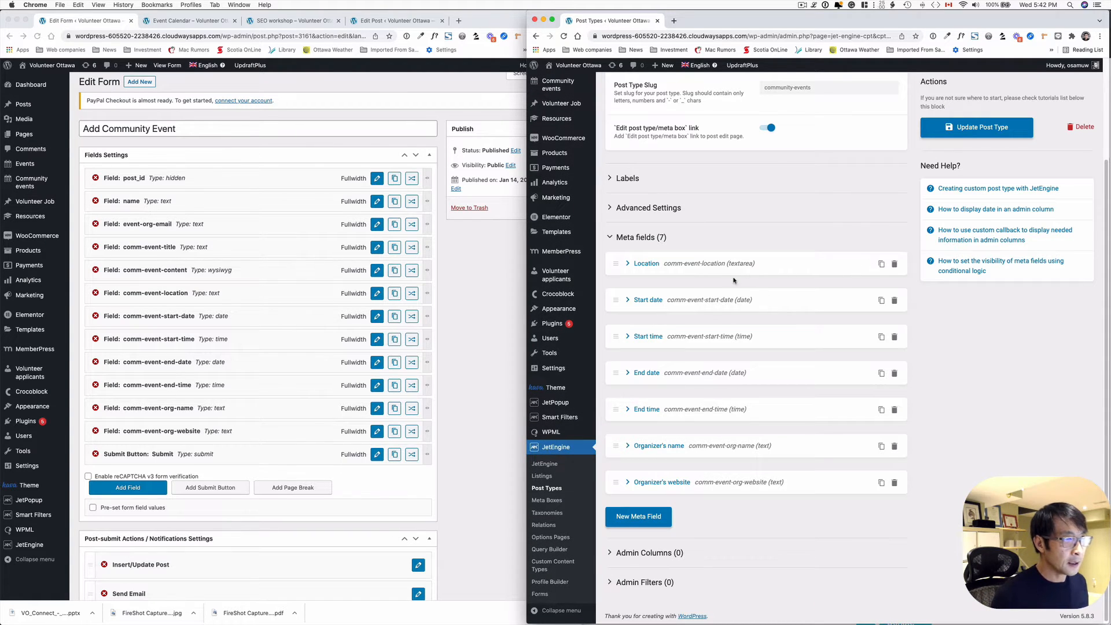
pyautogui.click(647, 264)
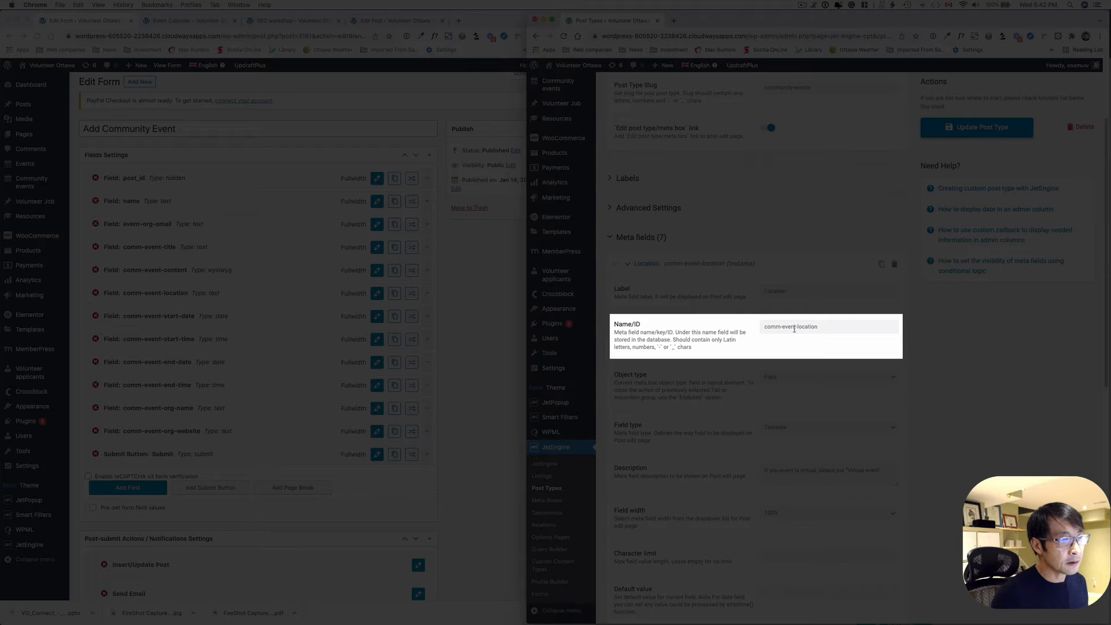
pyautogui.moveTo(817, 328); pyautogui.dragTo(762, 327)
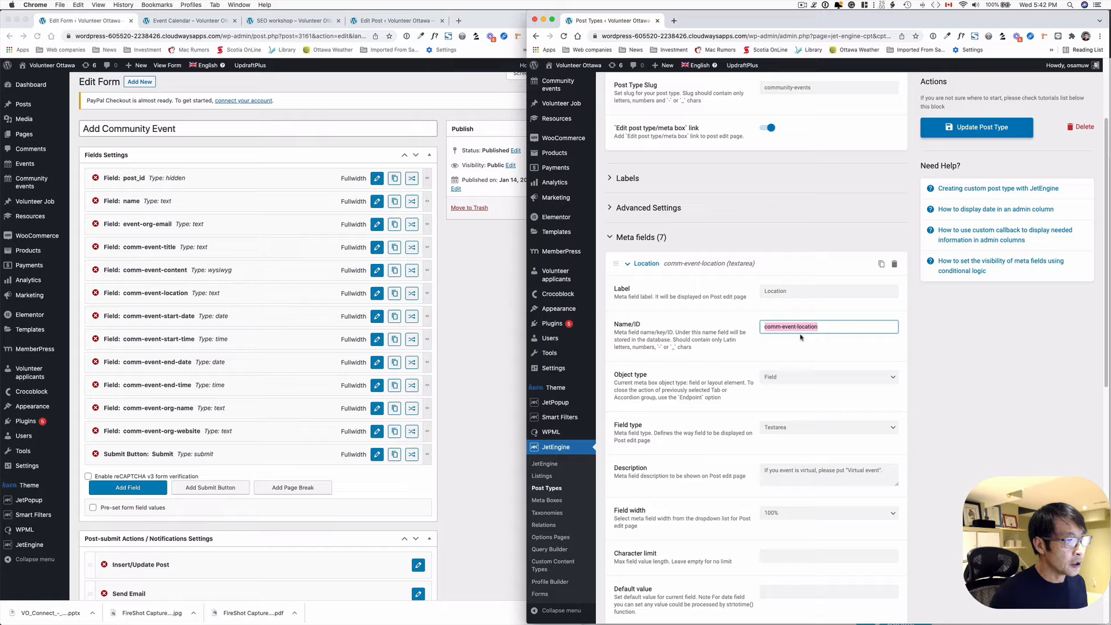
pyautogui.moveTo(823, 327); pyautogui.dragTo(759, 326)
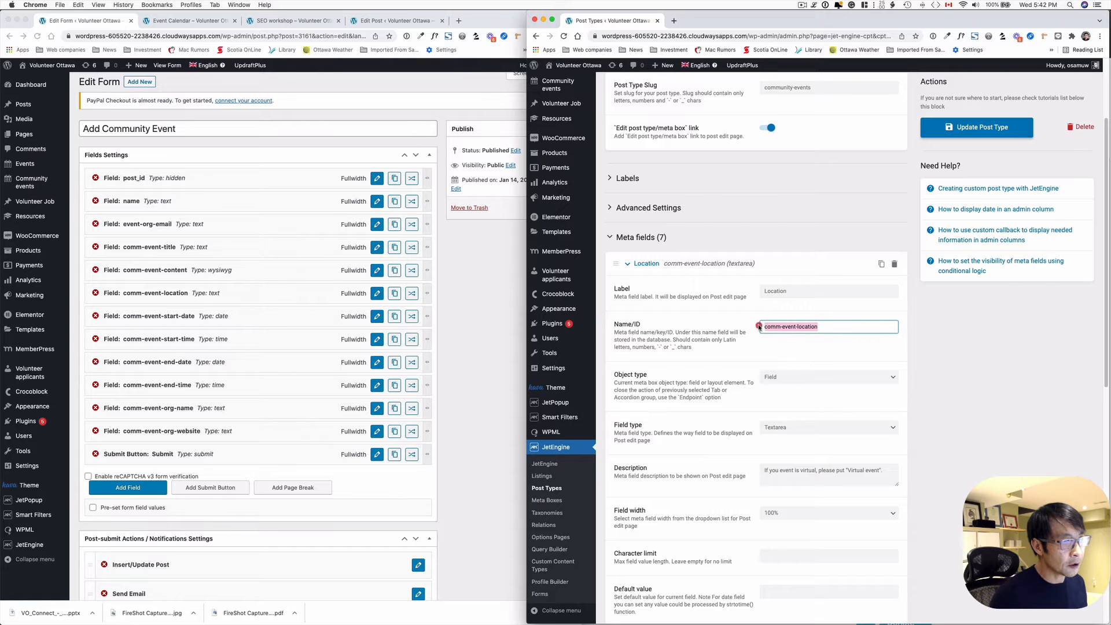
pyautogui.click(142, 271)
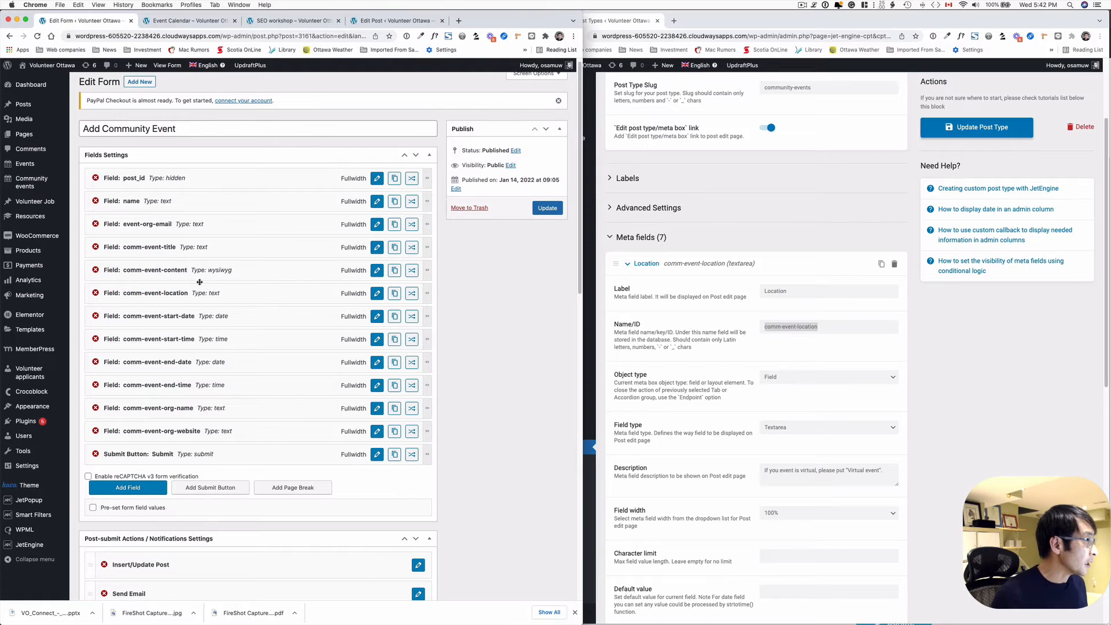
# - Examine the comm-event-location form field's name to match it with the Location meta field's Name/ID, and close it without changes
pyautogui.click(377, 294)
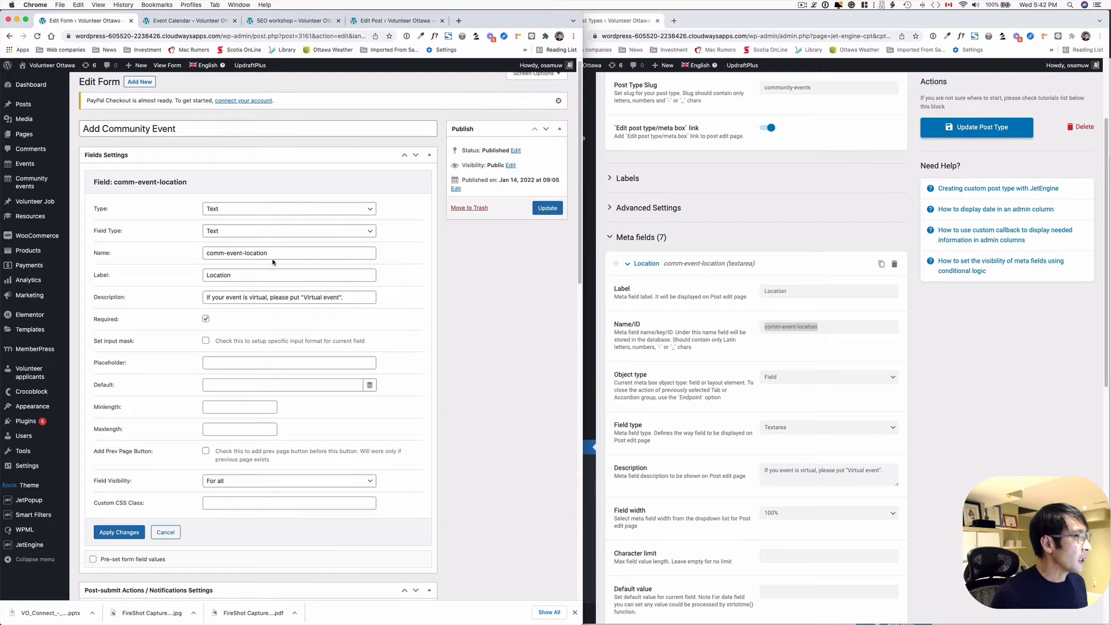
pyautogui.moveTo(272, 255); pyautogui.dragTo(199, 253)
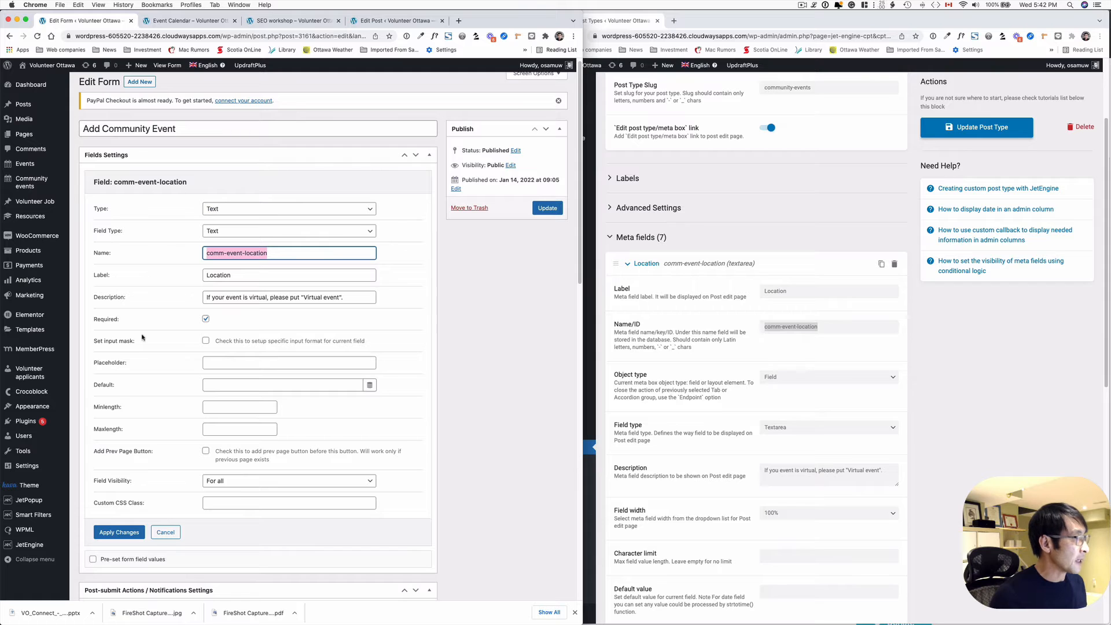
pyautogui.click(166, 529)
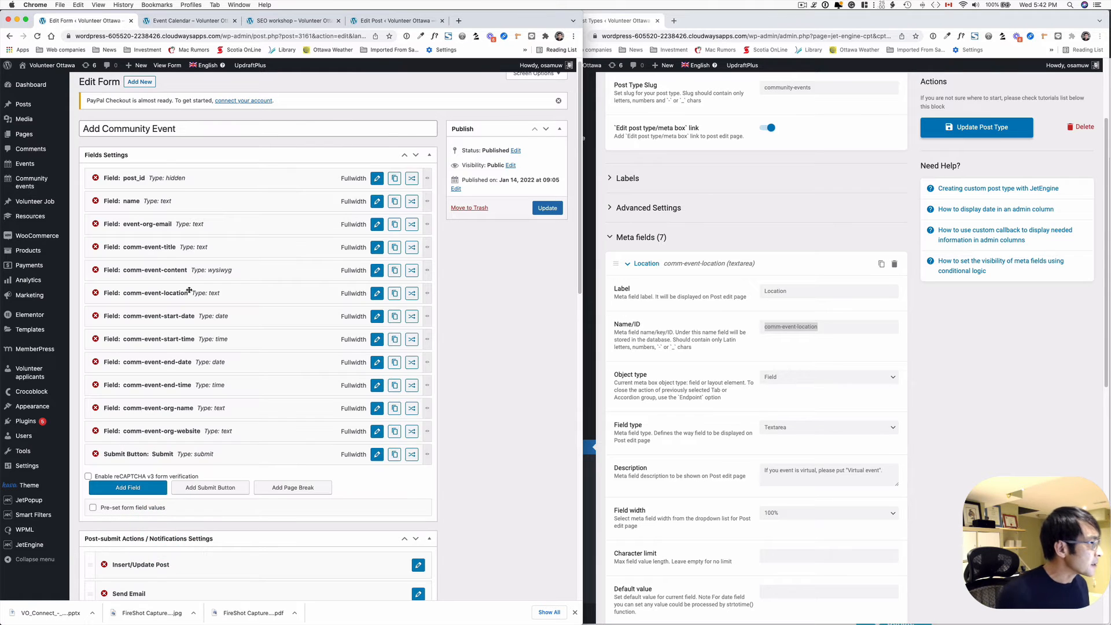
# - Compare the comm-event-start-date form field's name with the Start date meta field's Name/ID, and close both without changes
pyautogui.click(377, 316)
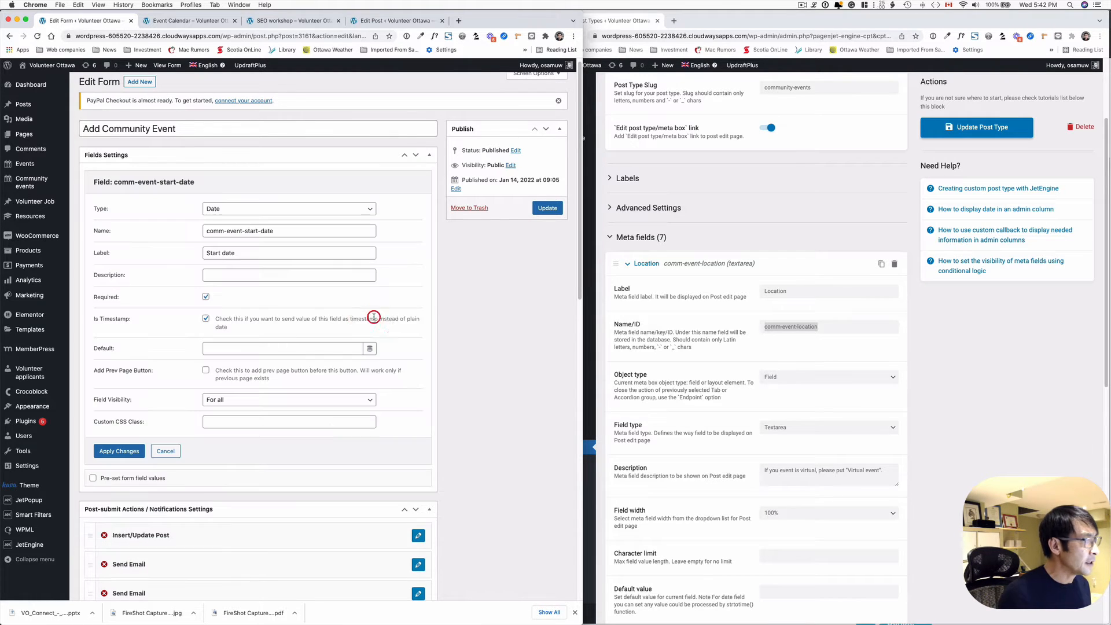
pyautogui.scroll(-5, 636, 289)
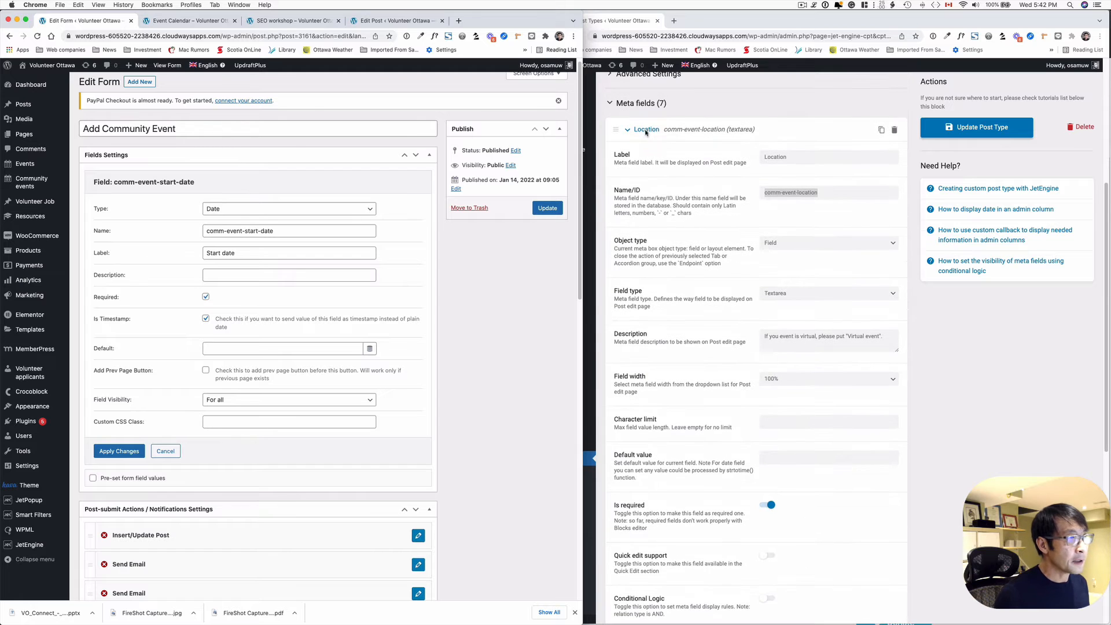
pyautogui.click(645, 130)
pyautogui.click(645, 130)
pyautogui.click(648, 165)
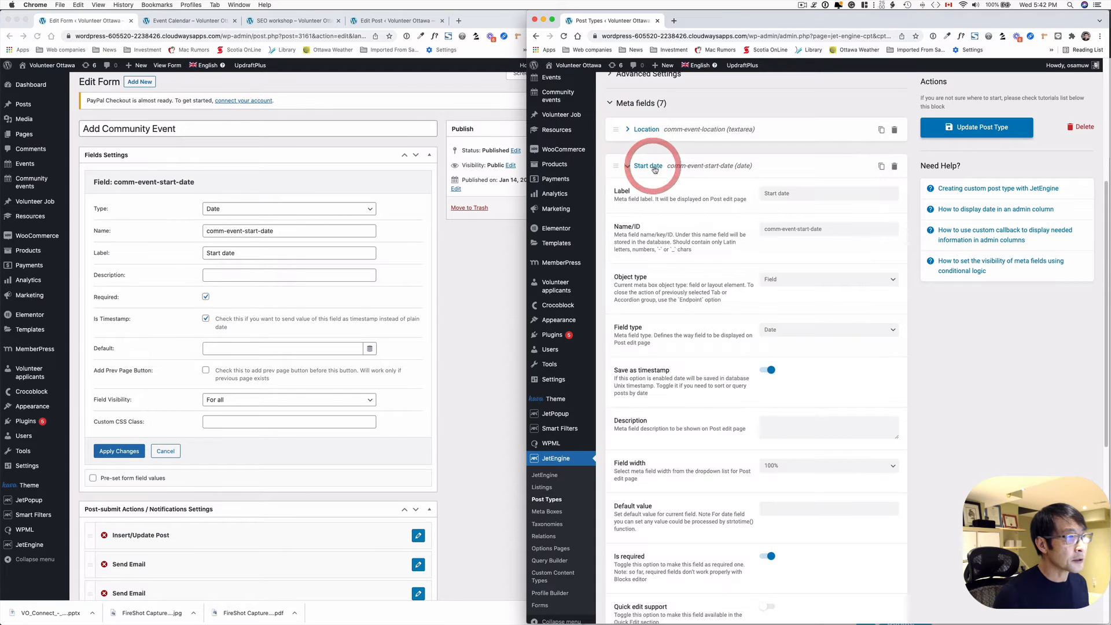
pyautogui.moveTo(824, 228); pyautogui.dragTo(748, 230)
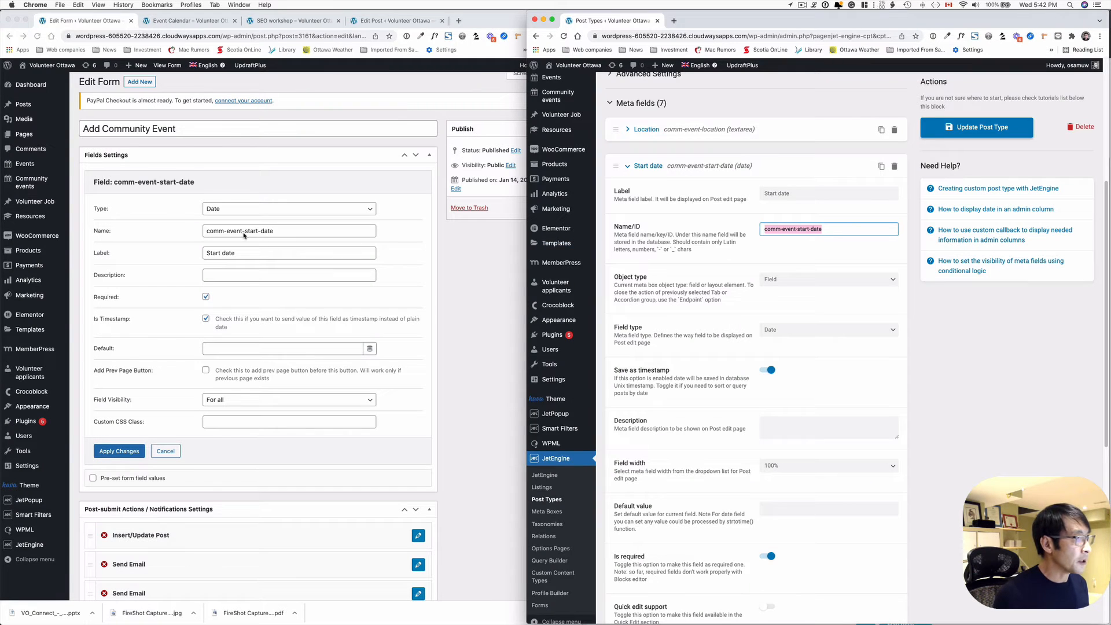
pyautogui.moveTo(272, 231); pyautogui.dragTo(206, 231)
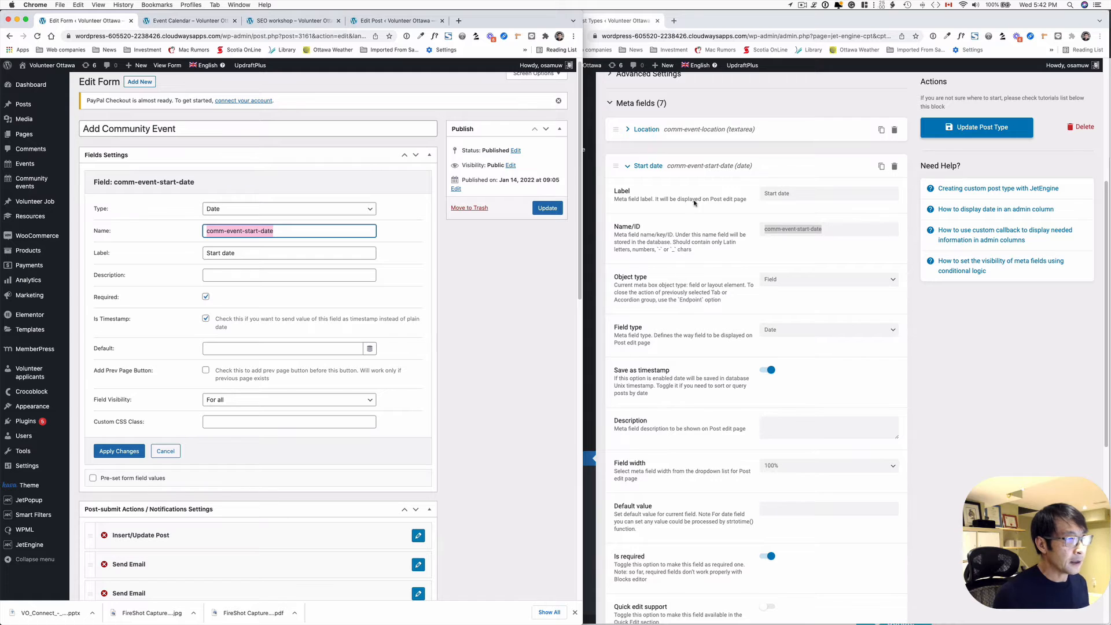
pyautogui.click(648, 167)
pyautogui.click(648, 167)
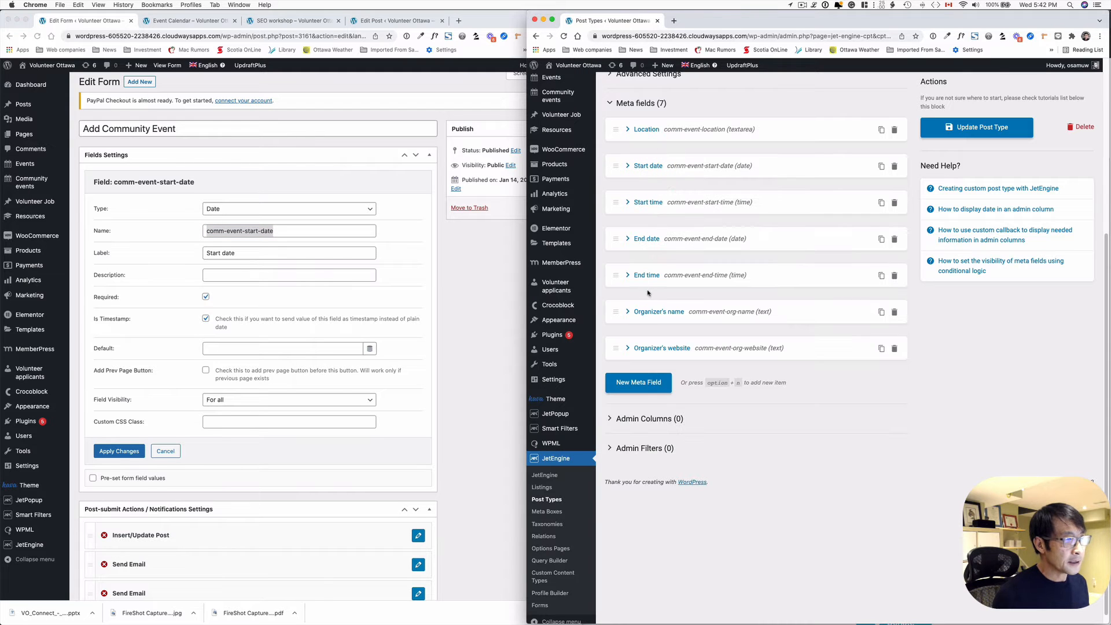
pyautogui.click(172, 453)
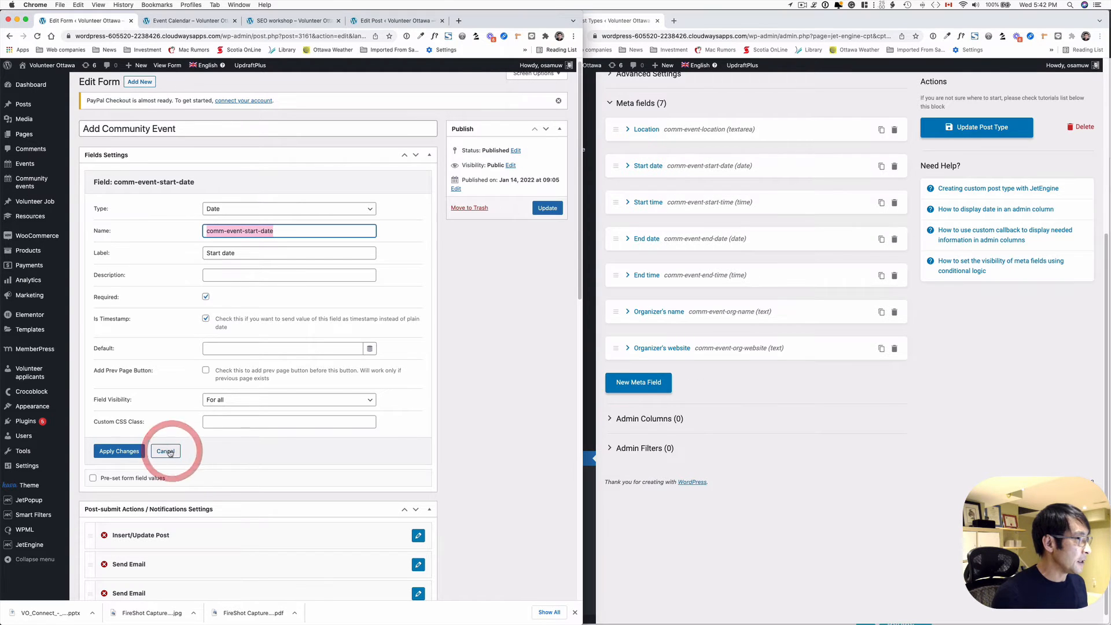
pyautogui.click(171, 452)
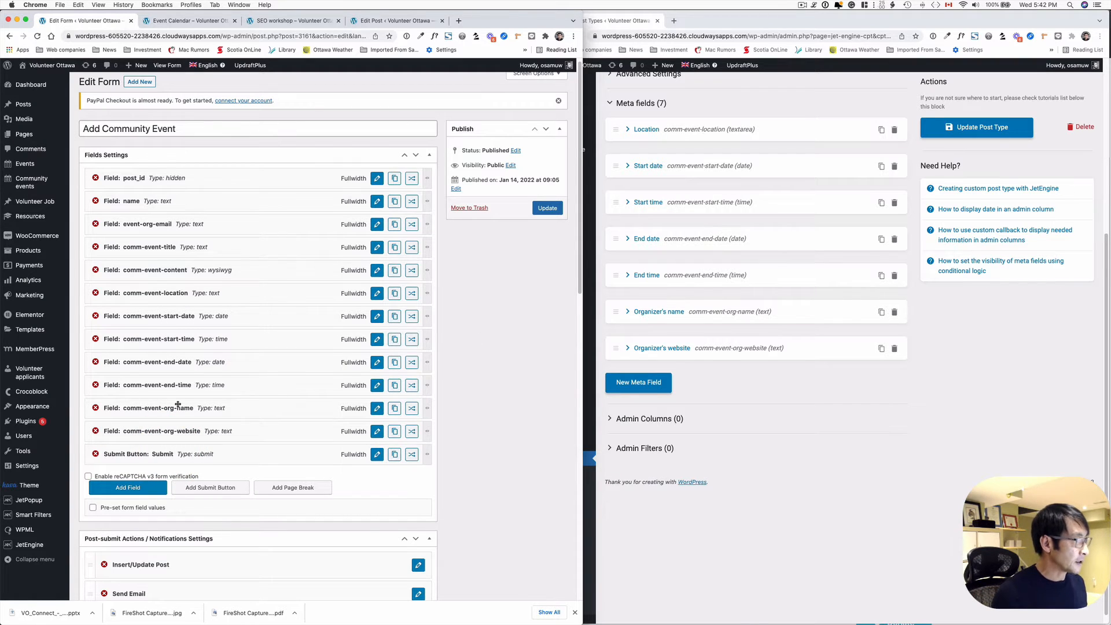
# - Compare the form's field names with the community-events meta fields list, and look over the form's post-submit actions
pyautogui.scroll(-2, 177, 404)
pyautogui.scroll(3, 676, 240)
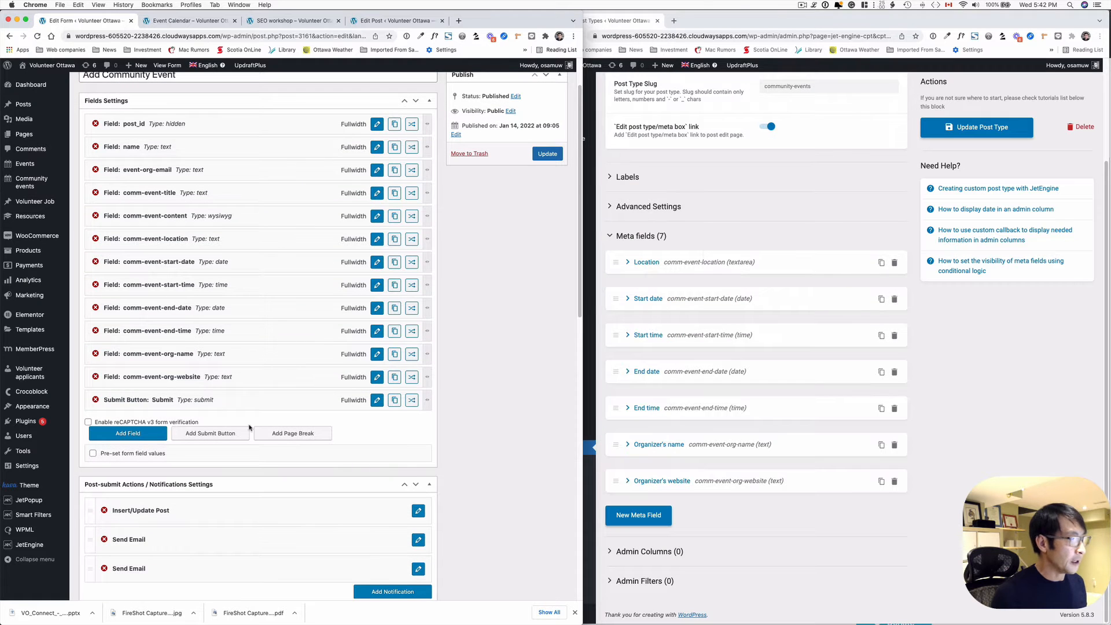
pyautogui.scroll(-1, 446, 421)
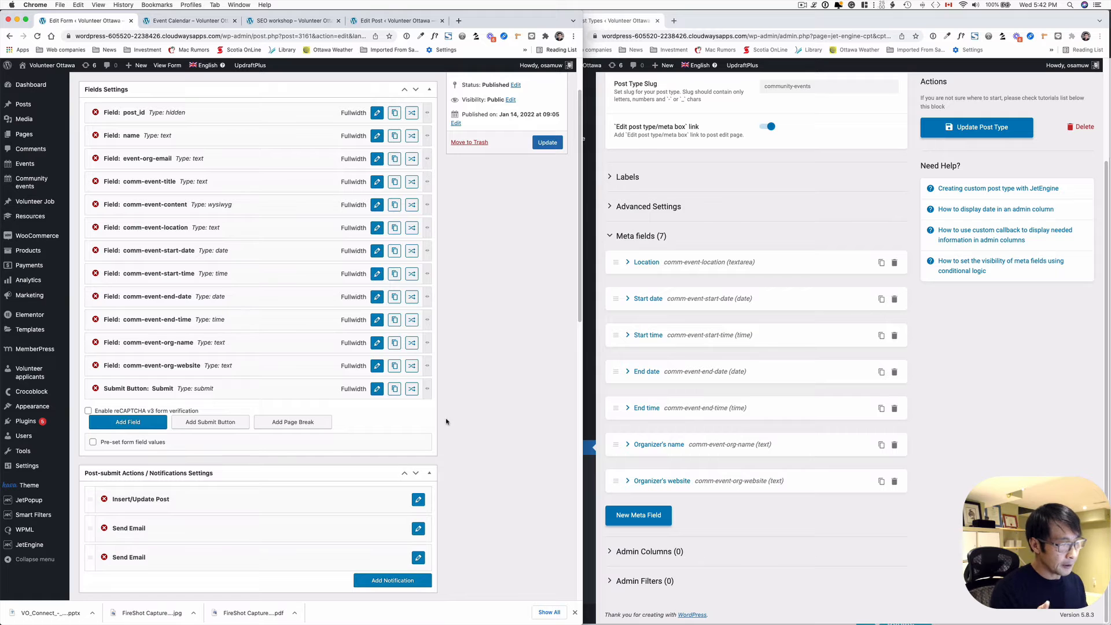
pyautogui.scroll(-6, 450, 320)
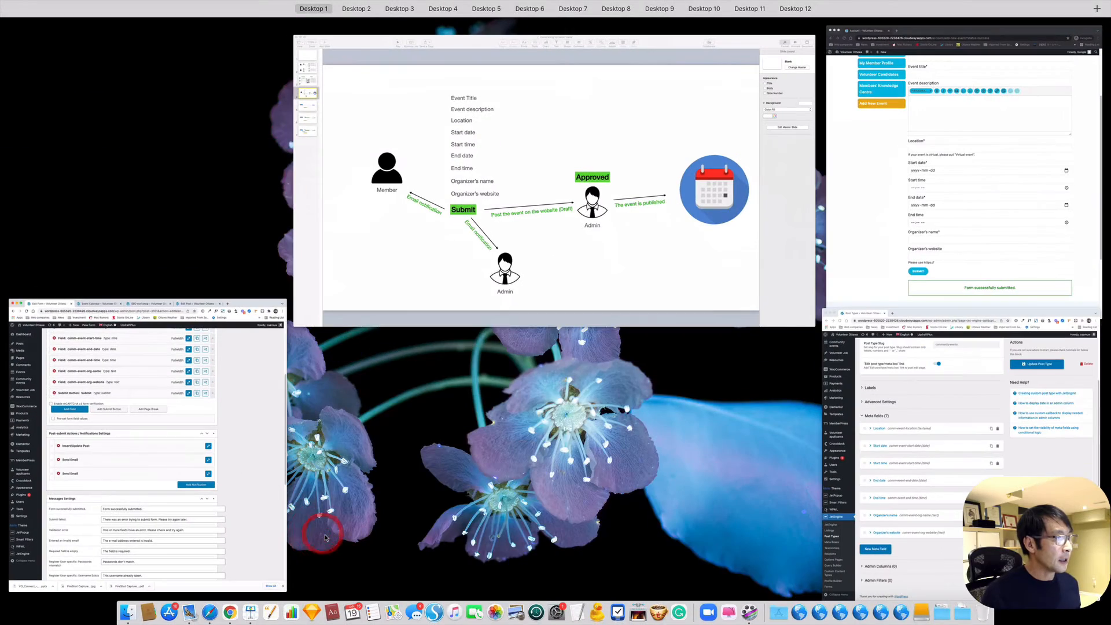
# - Switch to Keynote to review the event submission workflow diagram, move its window aside, and return to the form editor in Chrome
pyautogui.hotkey('ctrl', 'Up')
pyautogui.click(494, 237)
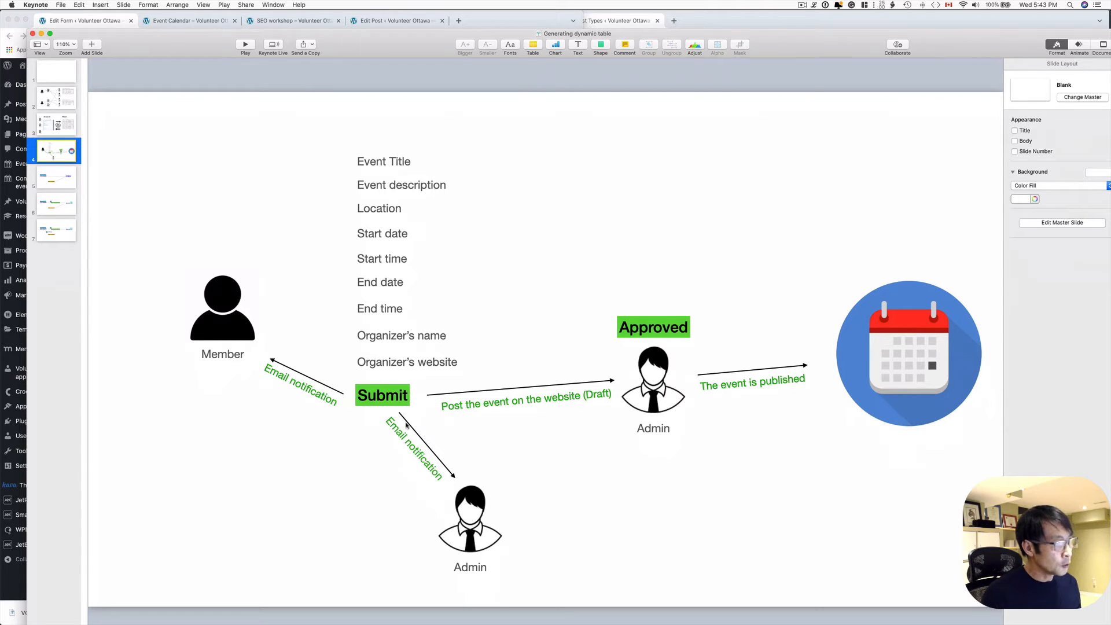
pyautogui.moveTo(164, 49); pyautogui.dragTo(232, 139)
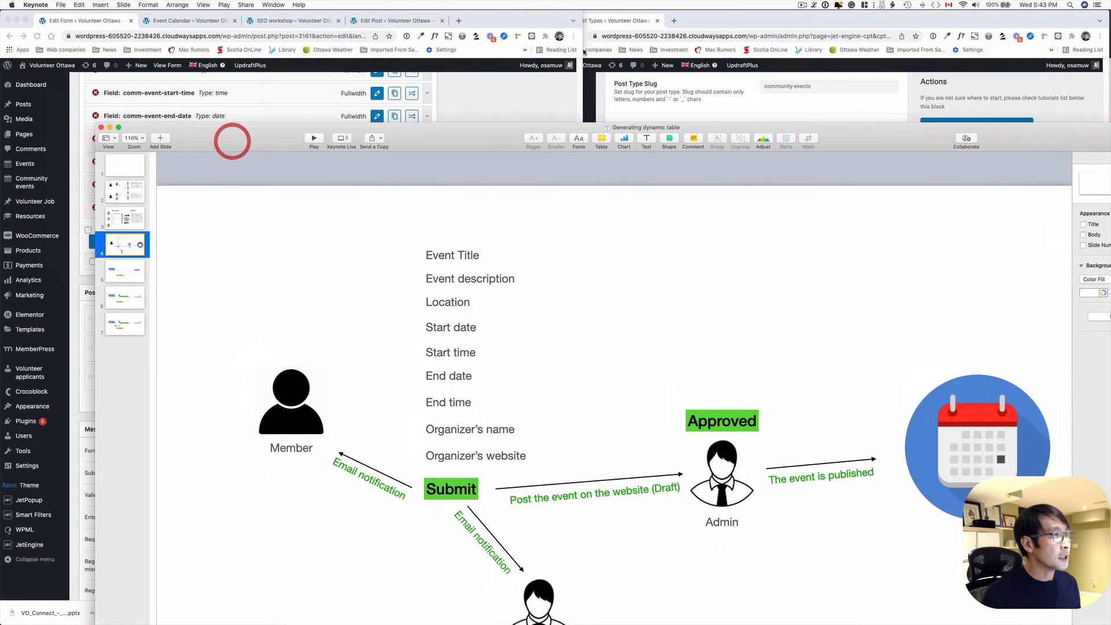
pyautogui.click(540, 14)
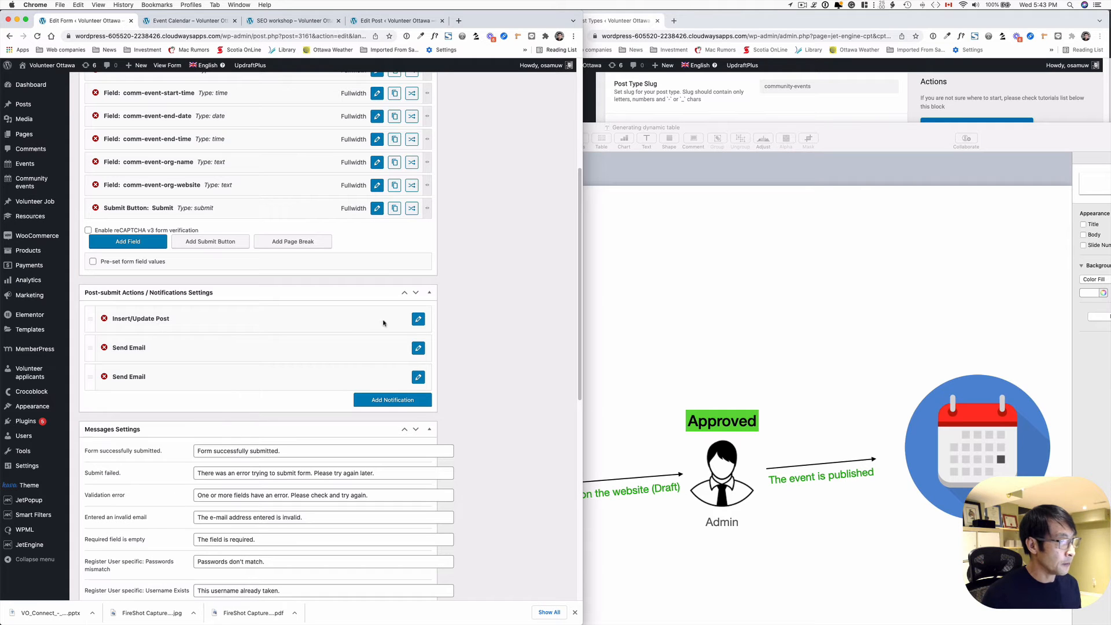
# - Open the Insert/Update Post action and examine its type and post type options, keeping Insert/Update Post and Community events
pyautogui.click(418, 319)
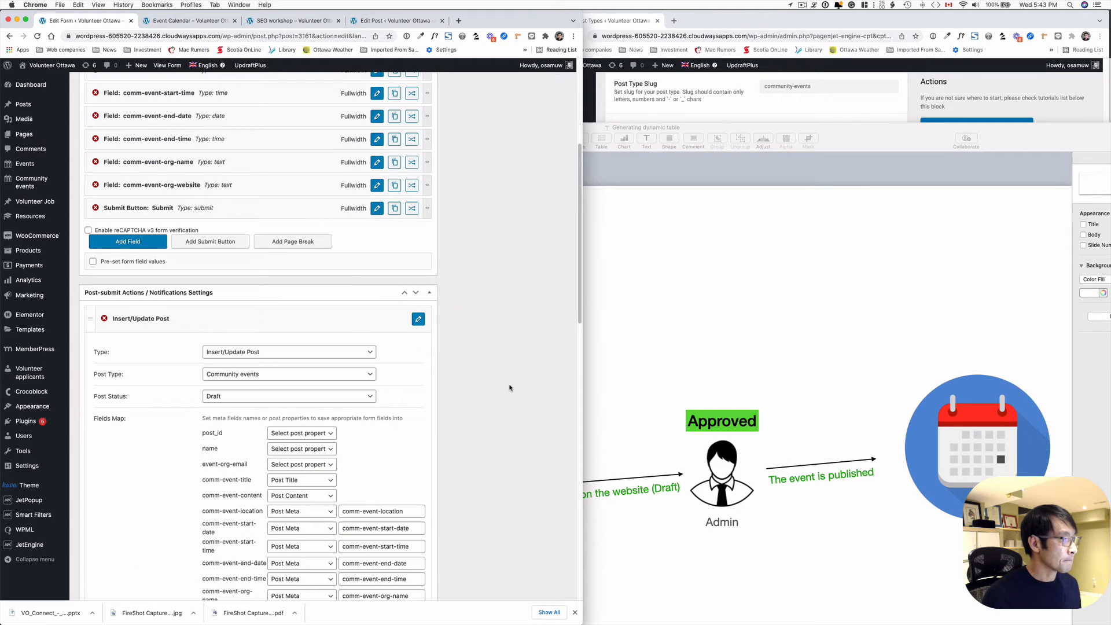
pyautogui.scroll(-2, 495, 387)
pyautogui.click(280, 319)
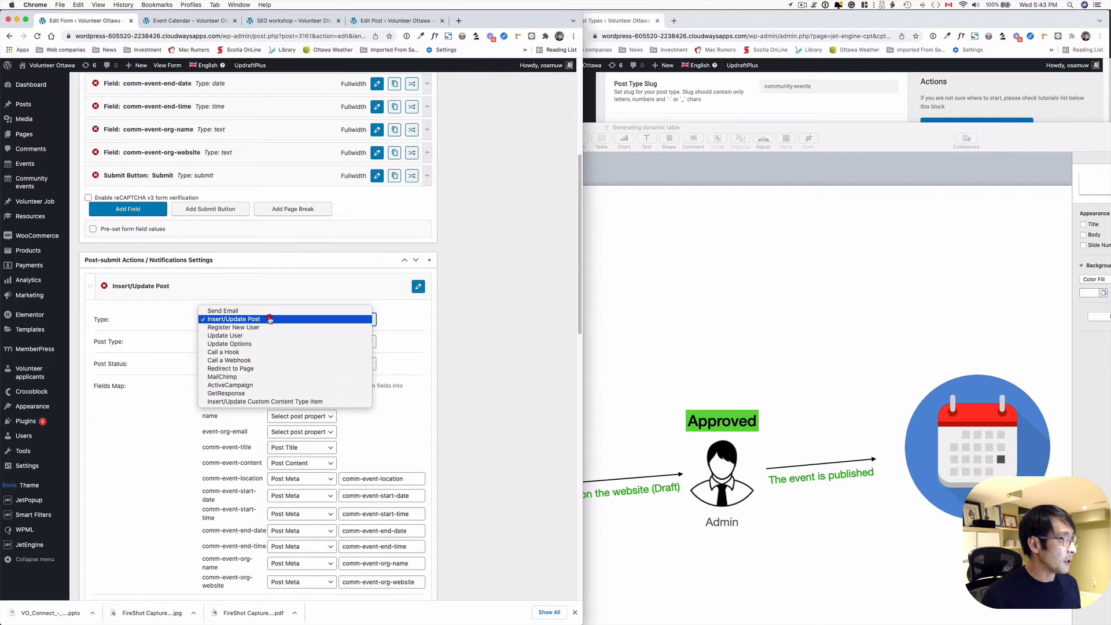
pyautogui.click(263, 319)
pyautogui.scroll(-1, 176, 349)
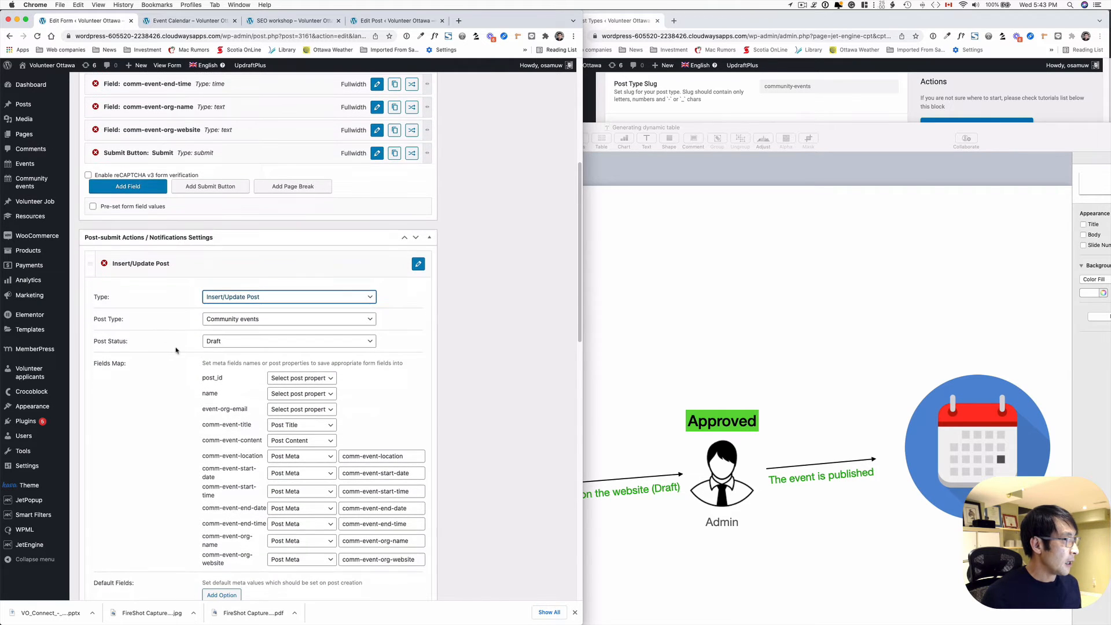
pyautogui.click(238, 320)
pyautogui.click(238, 320)
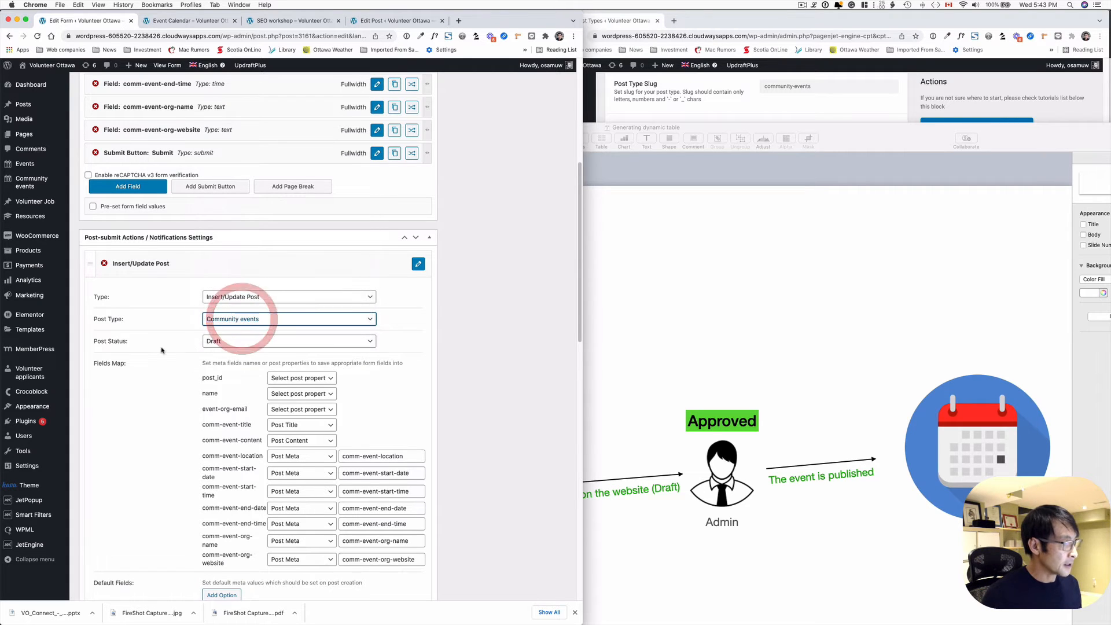
# - Examine the available post statuses for the Insert/Update Post action, keeping Draft
pyautogui.click(227, 343)
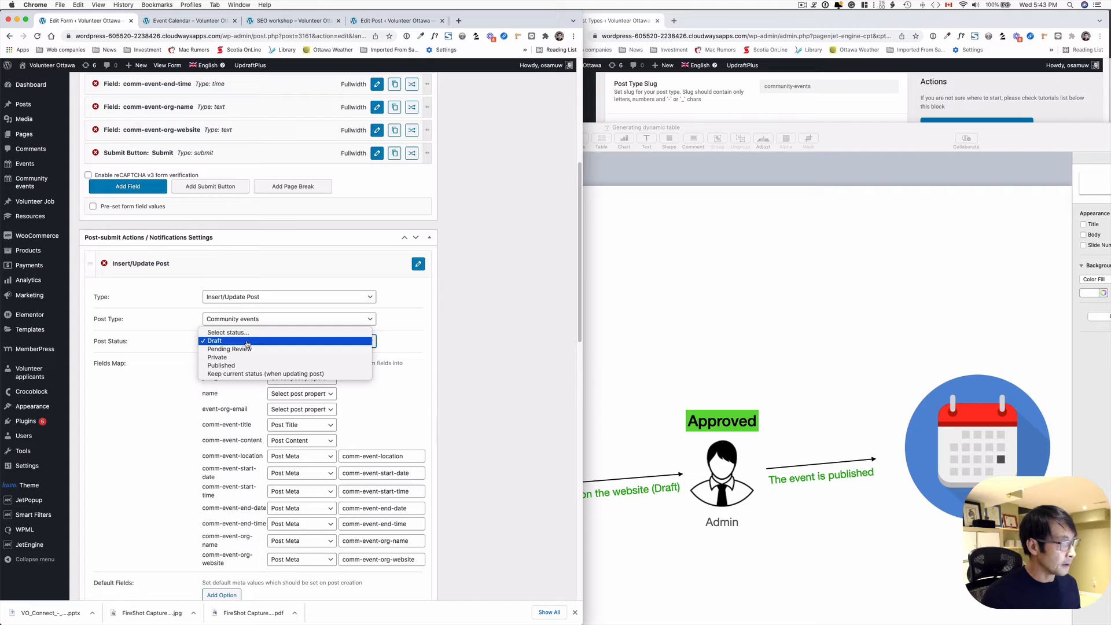
pyautogui.click(247, 342)
pyautogui.scroll(-1, 243, 351)
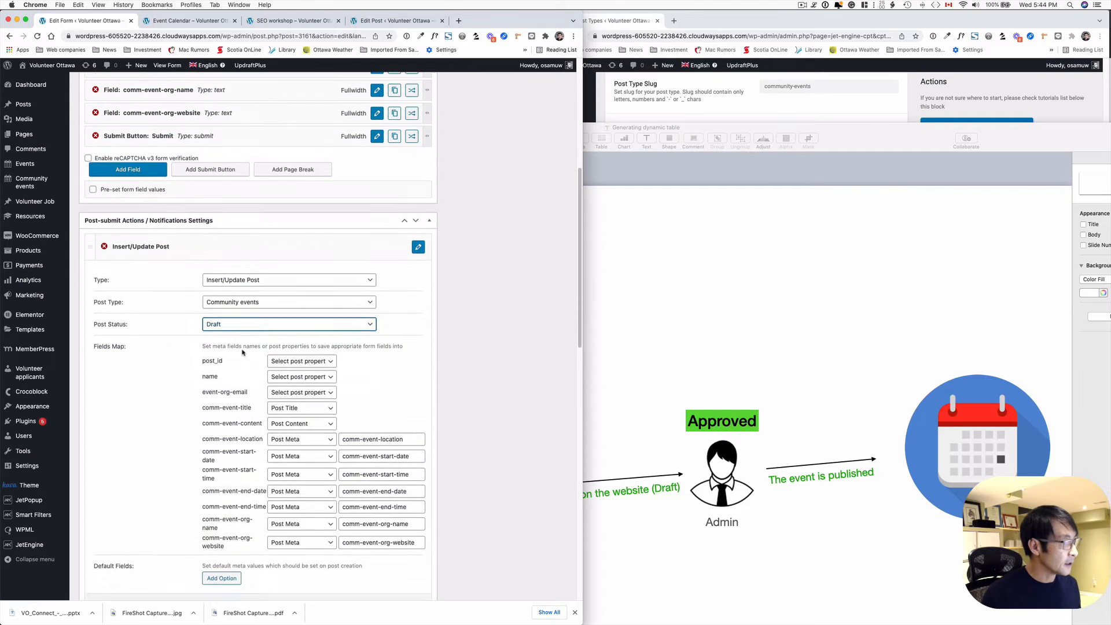
# - Examine the fields map for comm-event-title and comm-event-content, keeping them mapped to Post Title and Post Content
pyautogui.scroll(-2, 244, 351)
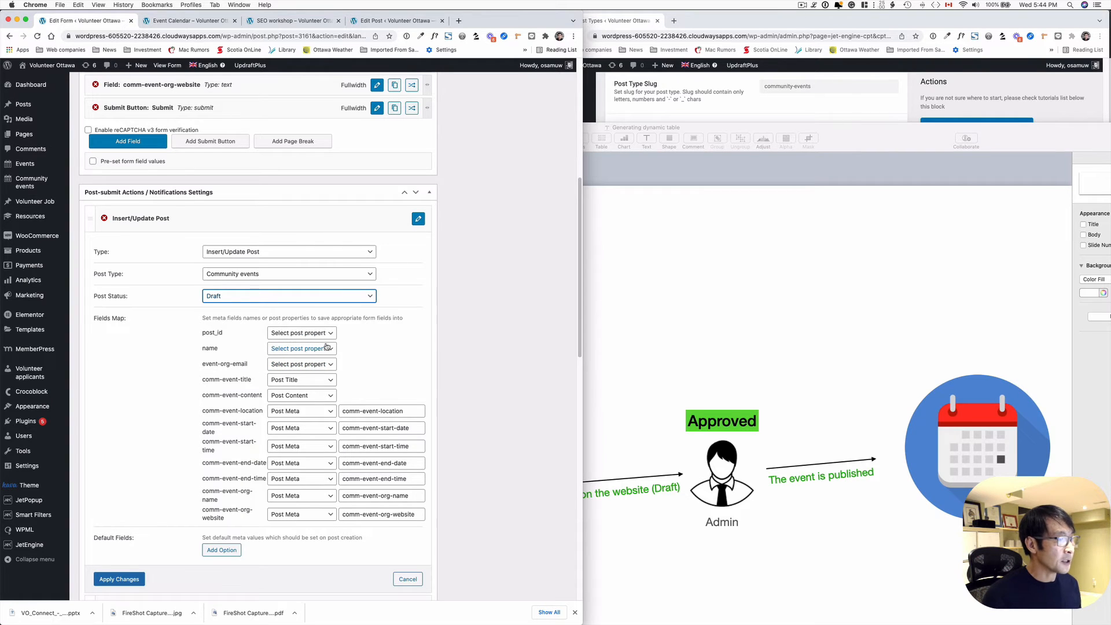
pyautogui.click(705, 107)
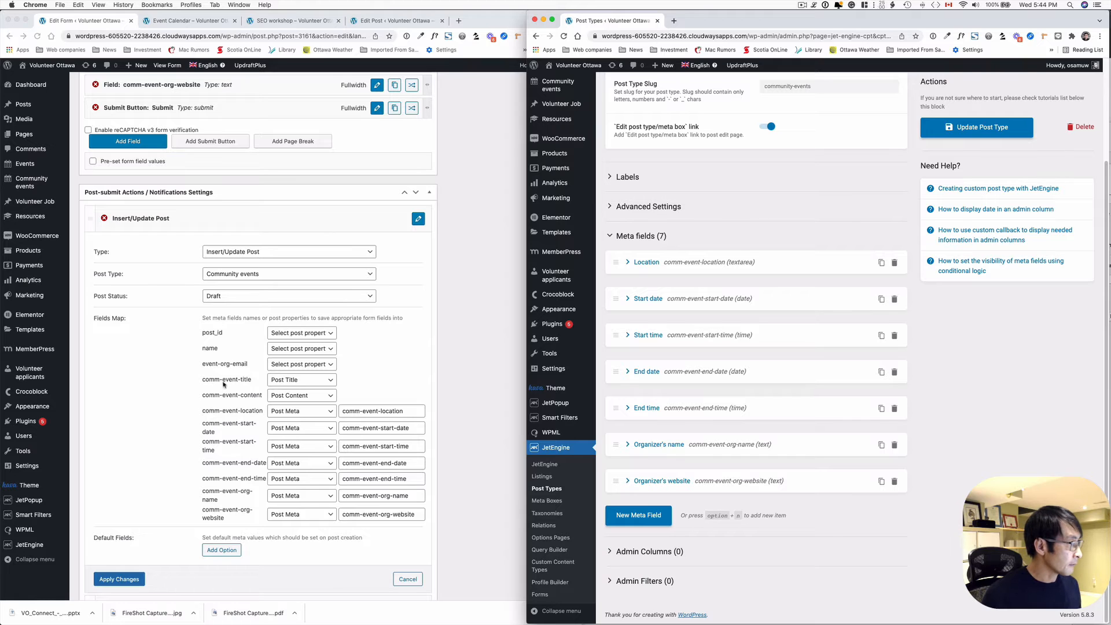
pyautogui.click(294, 382)
pyautogui.click(293, 383)
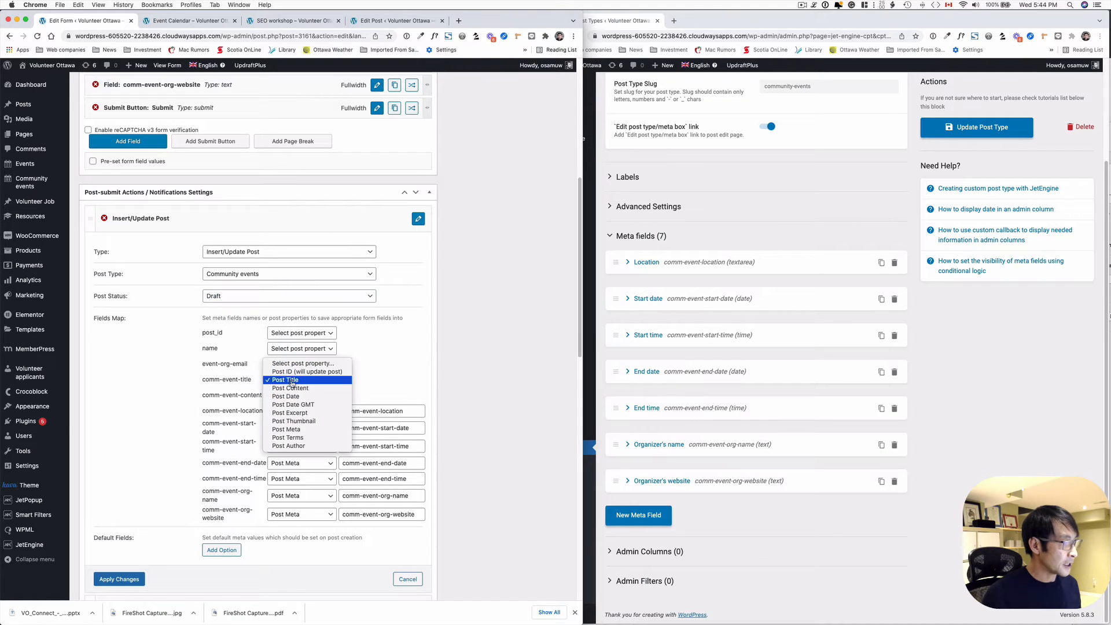
pyautogui.click(291, 381)
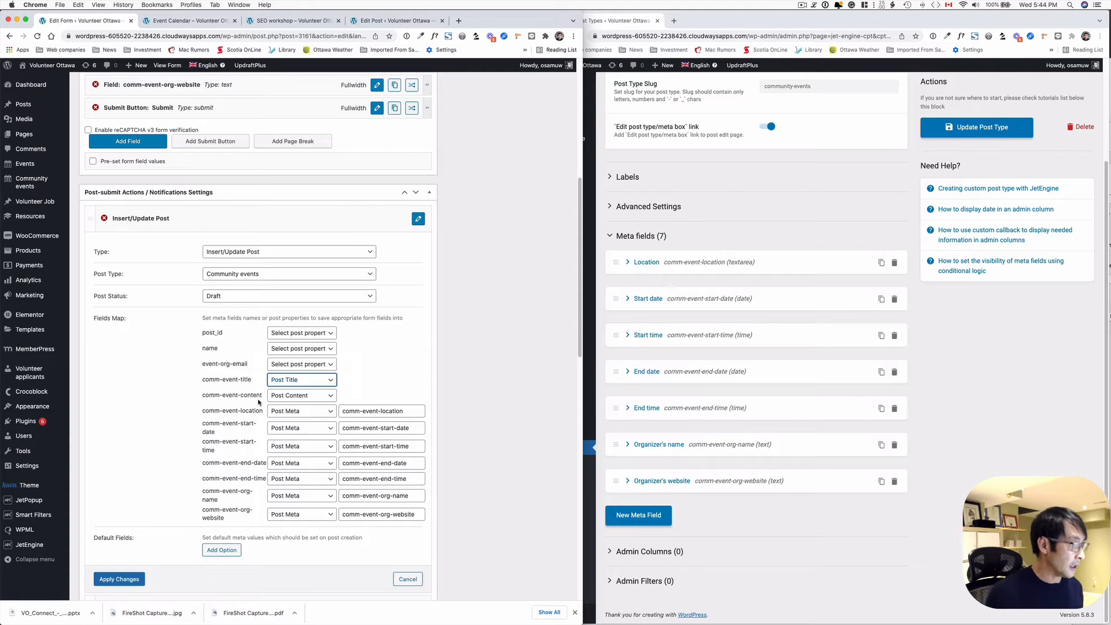
pyautogui.click(301, 396)
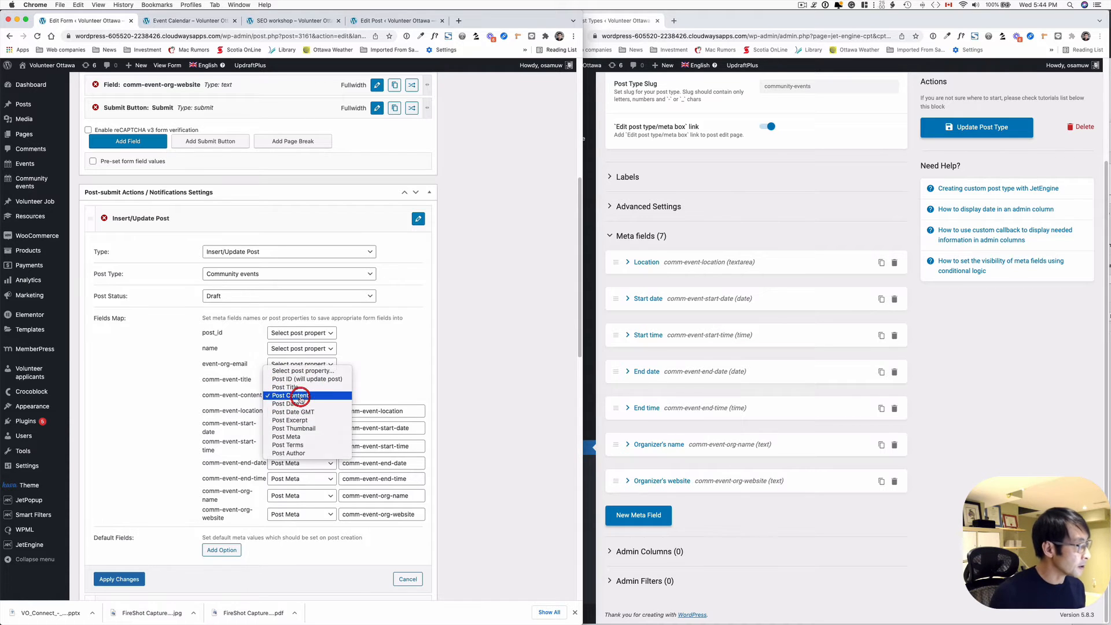
pyautogui.click(301, 397)
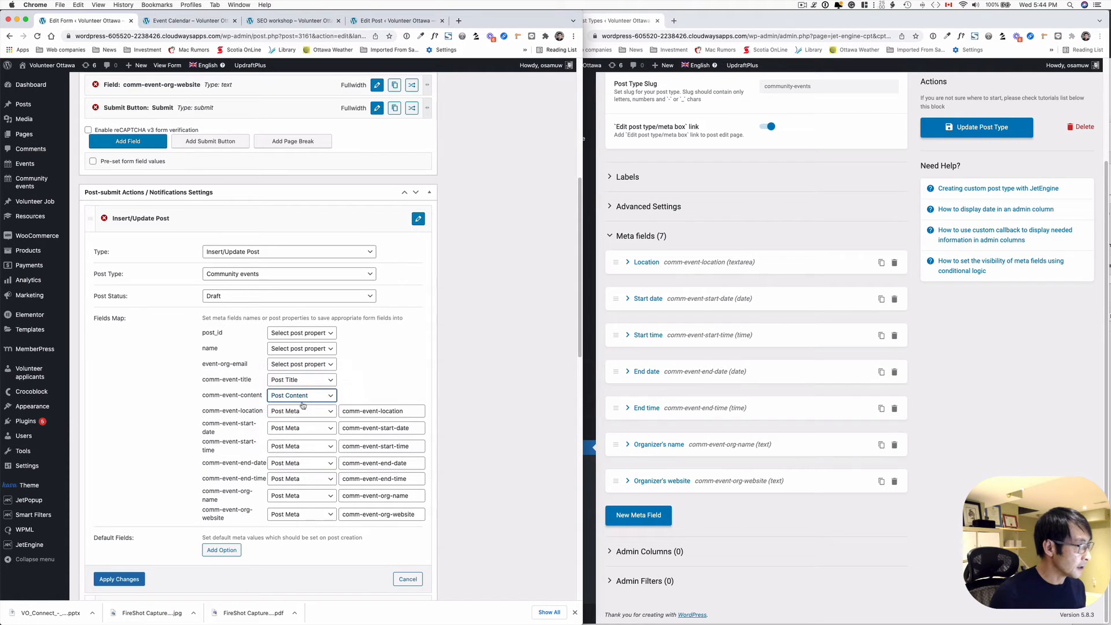
# - Examine comm-event-location's Post Meta mapping and compare its meta name with the Location meta field's Name/ID
pyautogui.click(288, 413)
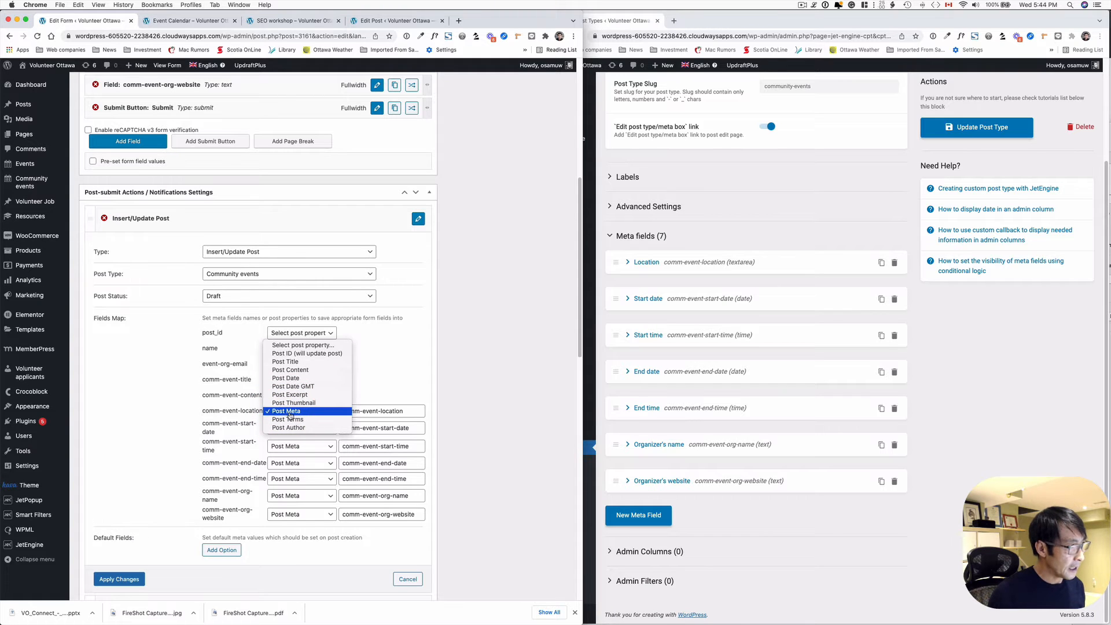
pyautogui.click(370, 408)
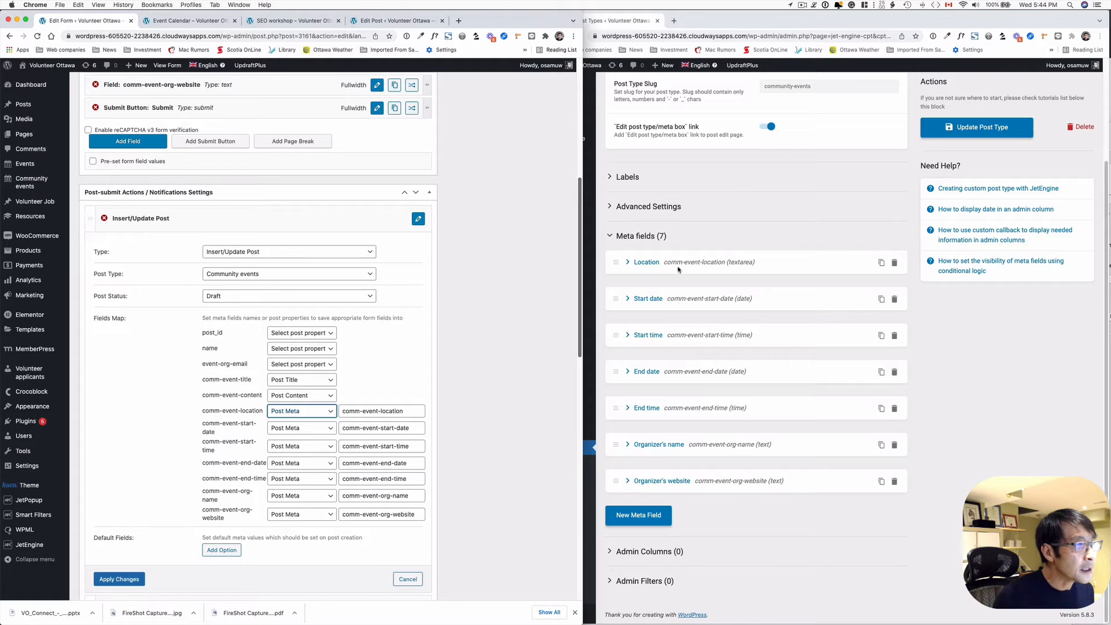
pyautogui.click(627, 262)
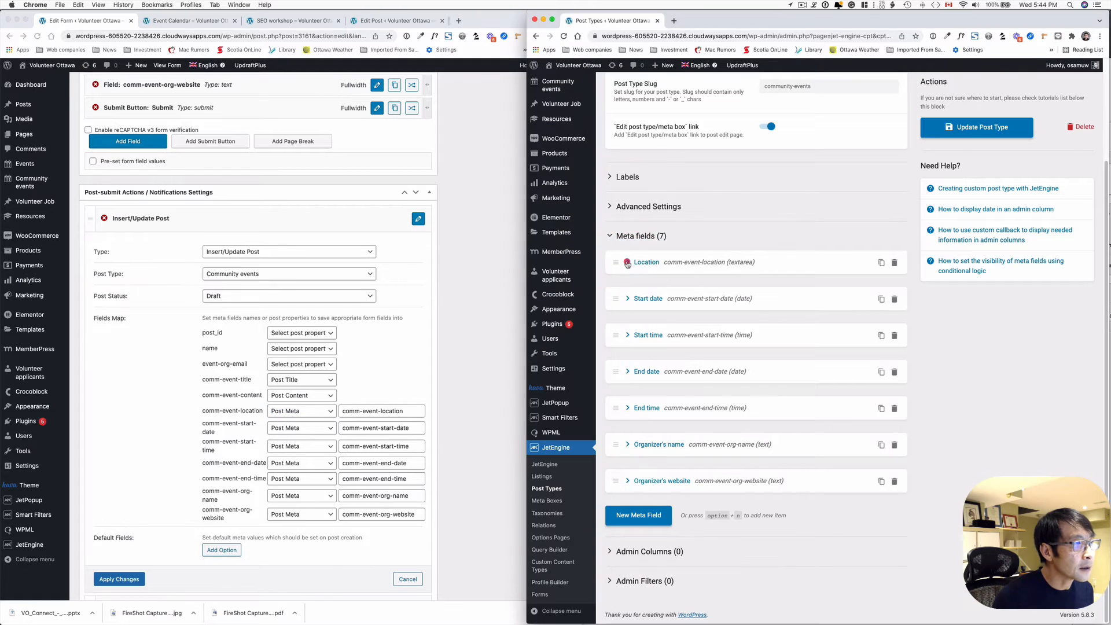
pyautogui.click(627, 263)
pyautogui.scroll(1, 767, 267)
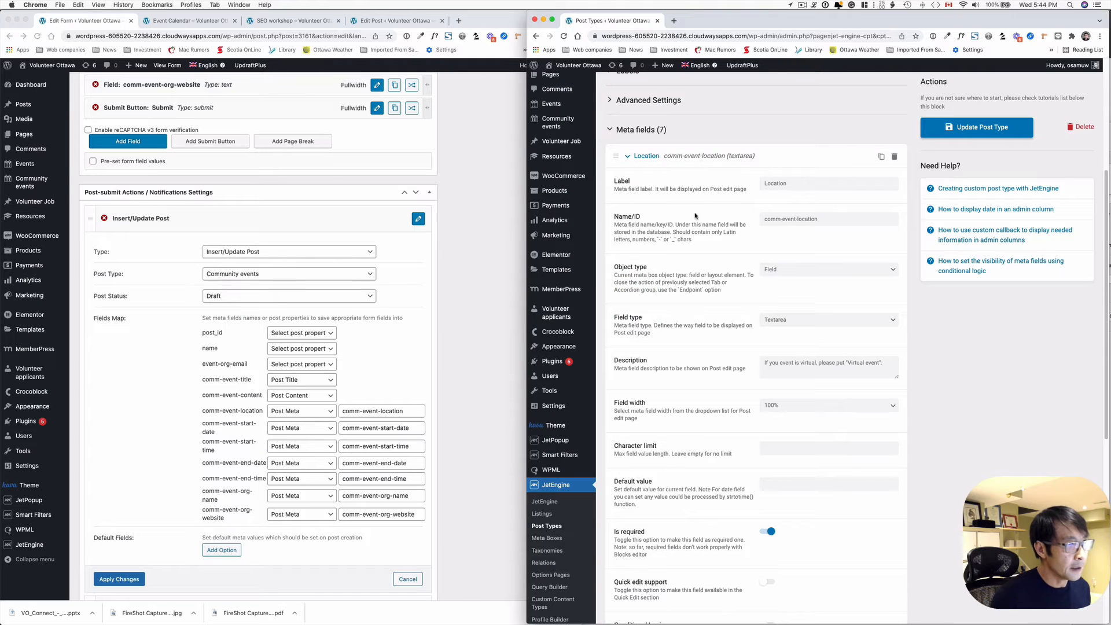
pyautogui.moveTo(826, 217); pyautogui.dragTo(747, 220)
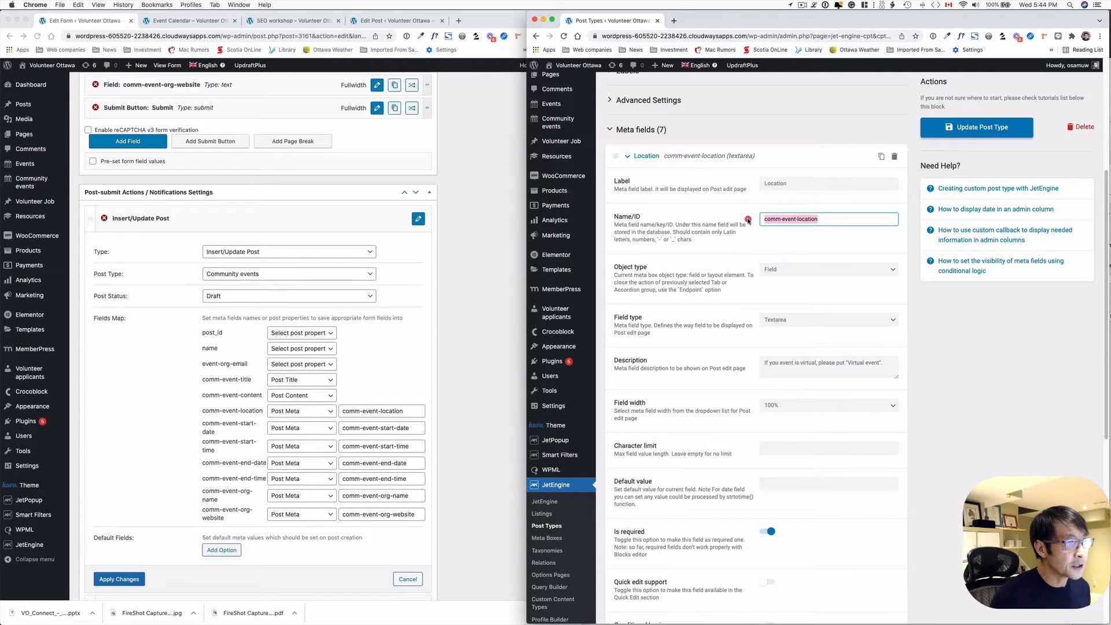
pyautogui.click(401, 410)
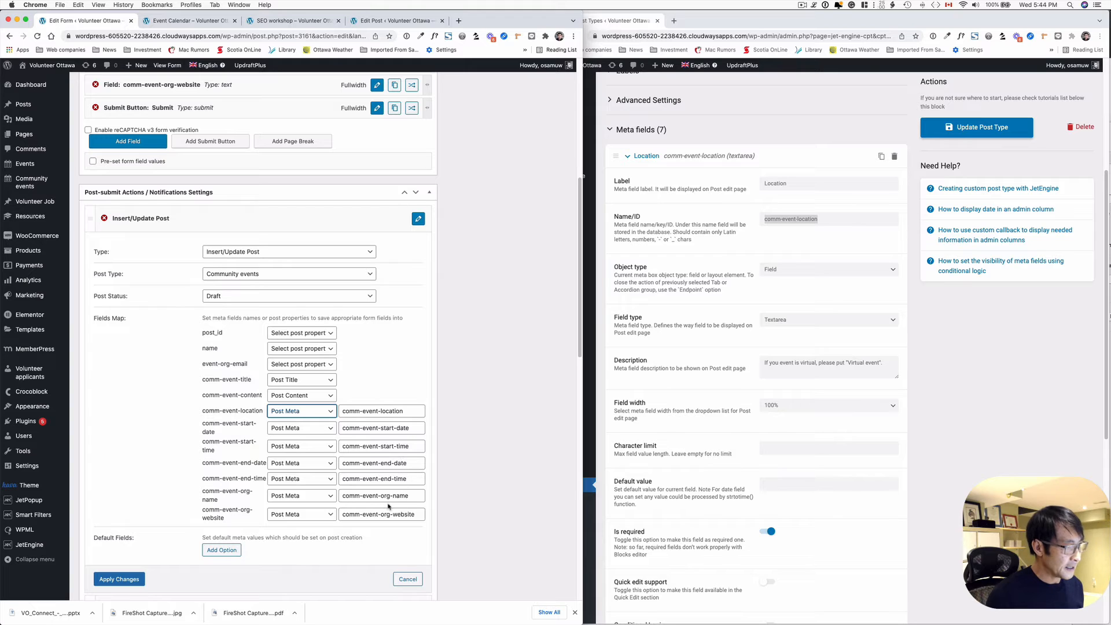
# - Examine the remaining Post Meta mappings in the Insert/Update Post action and close its settings without applying changes
pyautogui.scroll(-1, 394, 524)
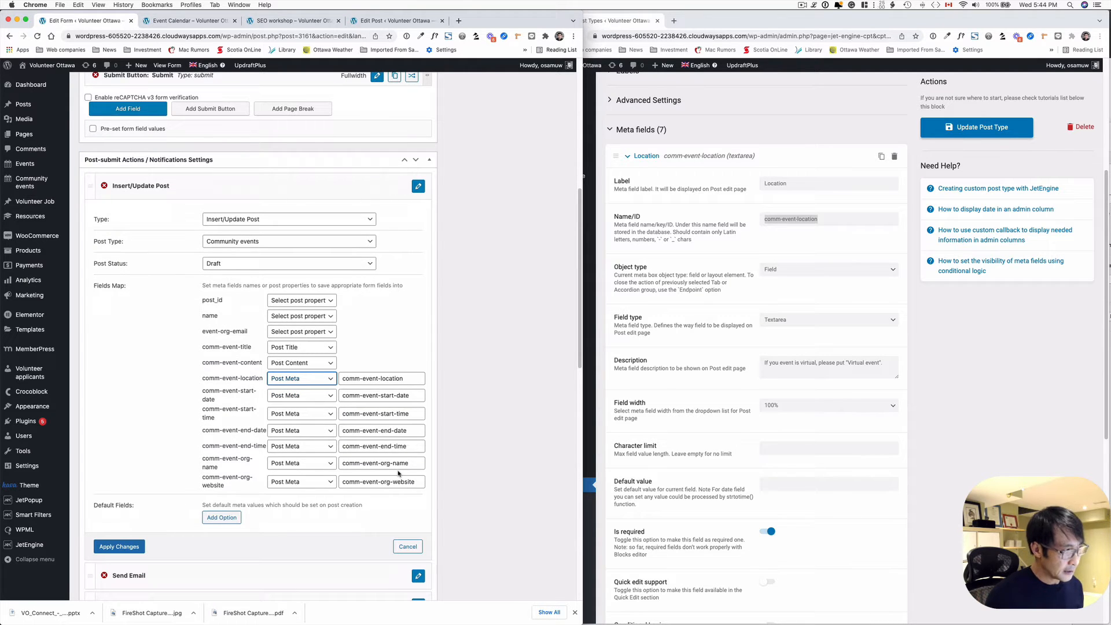
pyautogui.scroll(1, 139, 227)
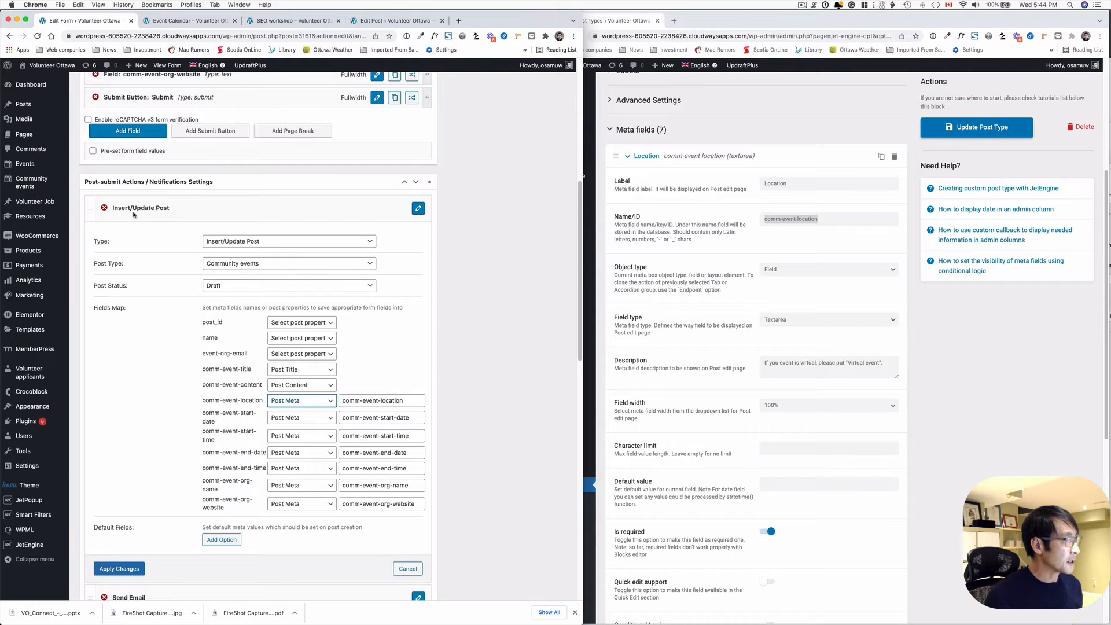
pyautogui.click(419, 210)
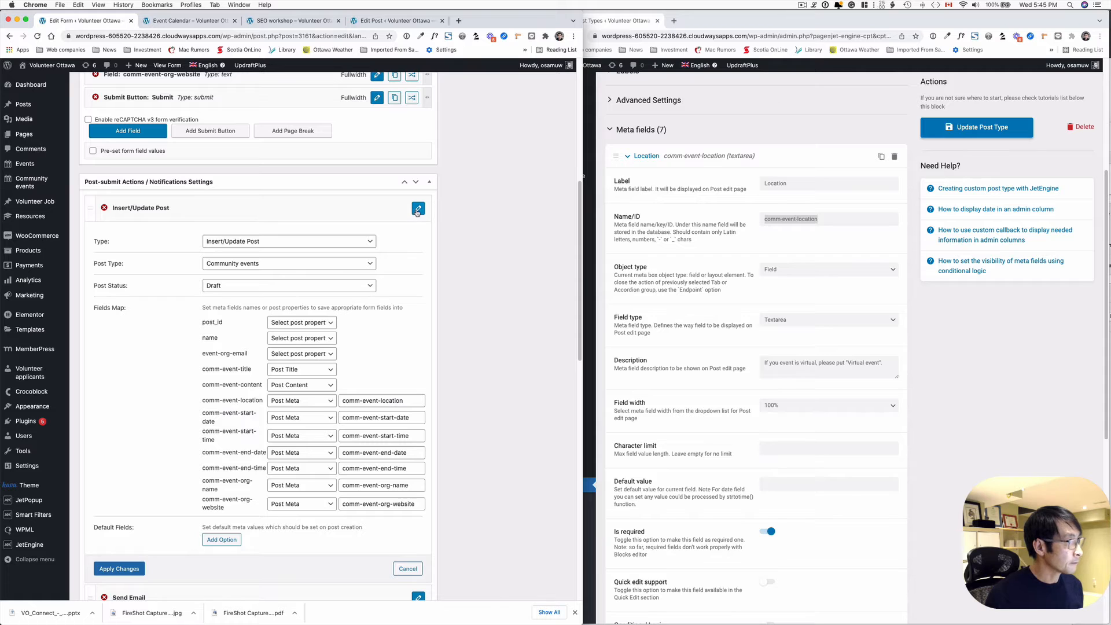
pyautogui.click(417, 211)
pyautogui.scroll(-3, 177, 508)
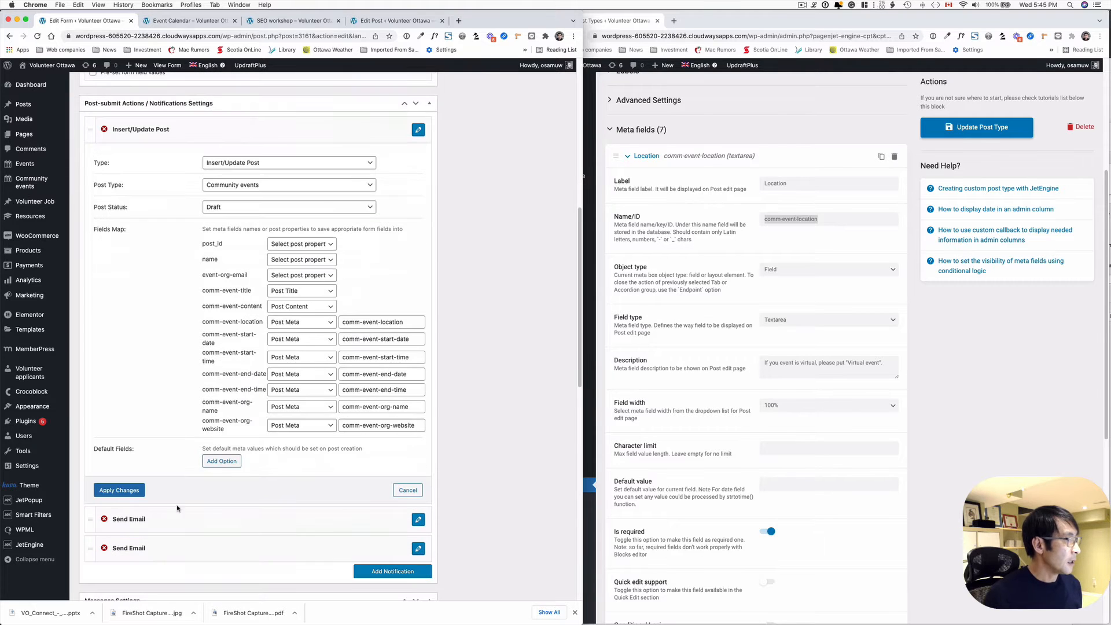
pyautogui.click(408, 490)
pyautogui.scroll(1, 414, 207)
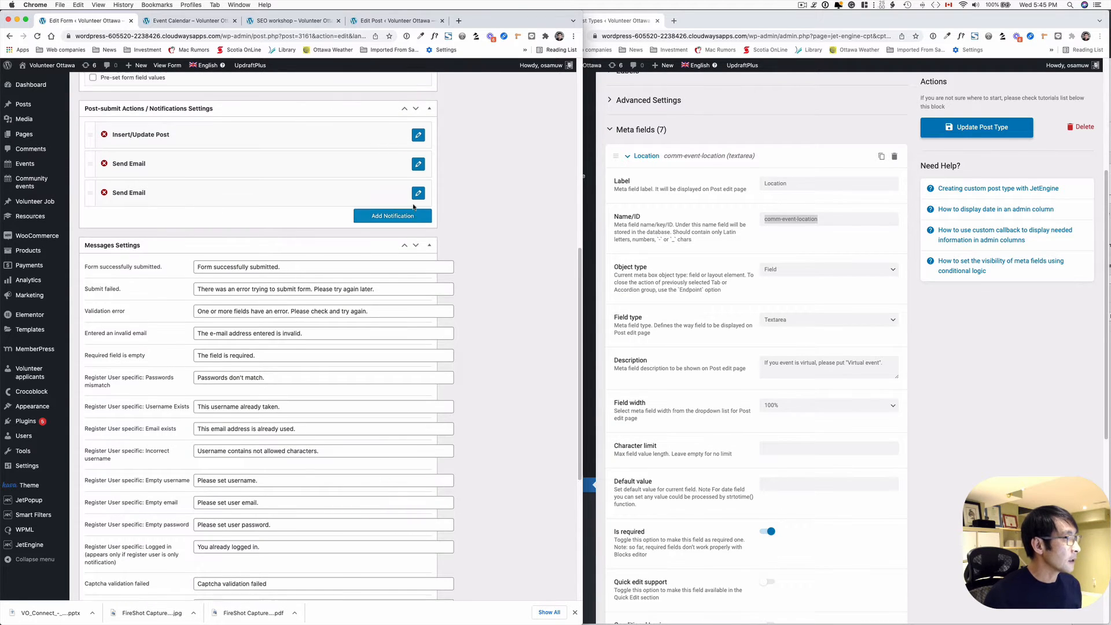
# - Open the first Send Email action and examine its type and Mail to options, keeping Send Email and Admin email
pyautogui.scroll(2, 414, 206)
pyautogui.click(418, 211)
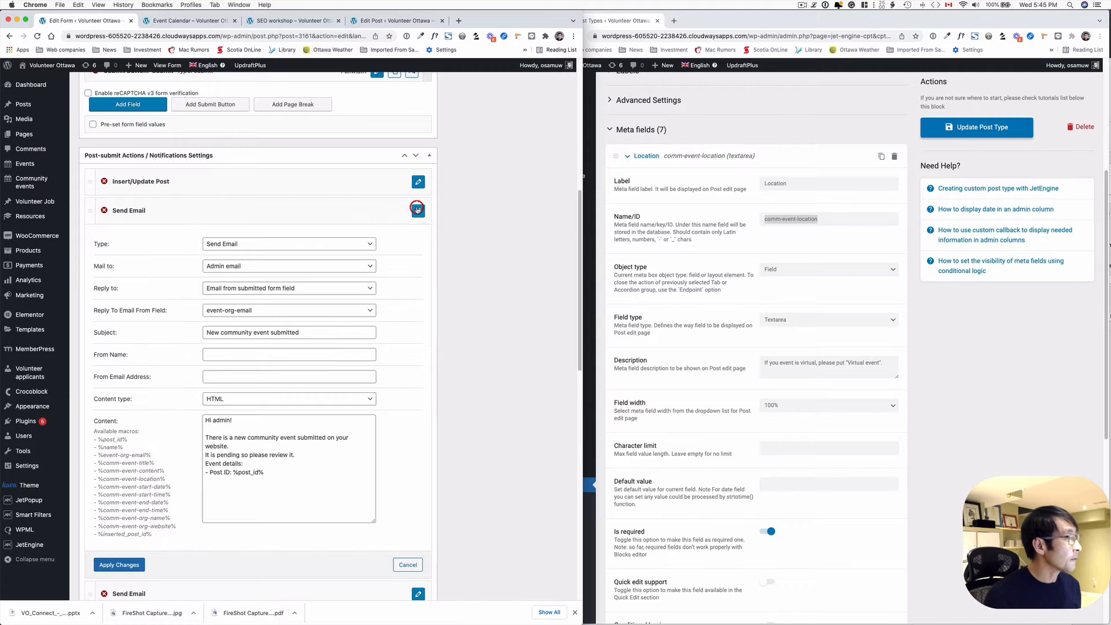
pyautogui.click(253, 245)
pyautogui.click(227, 245)
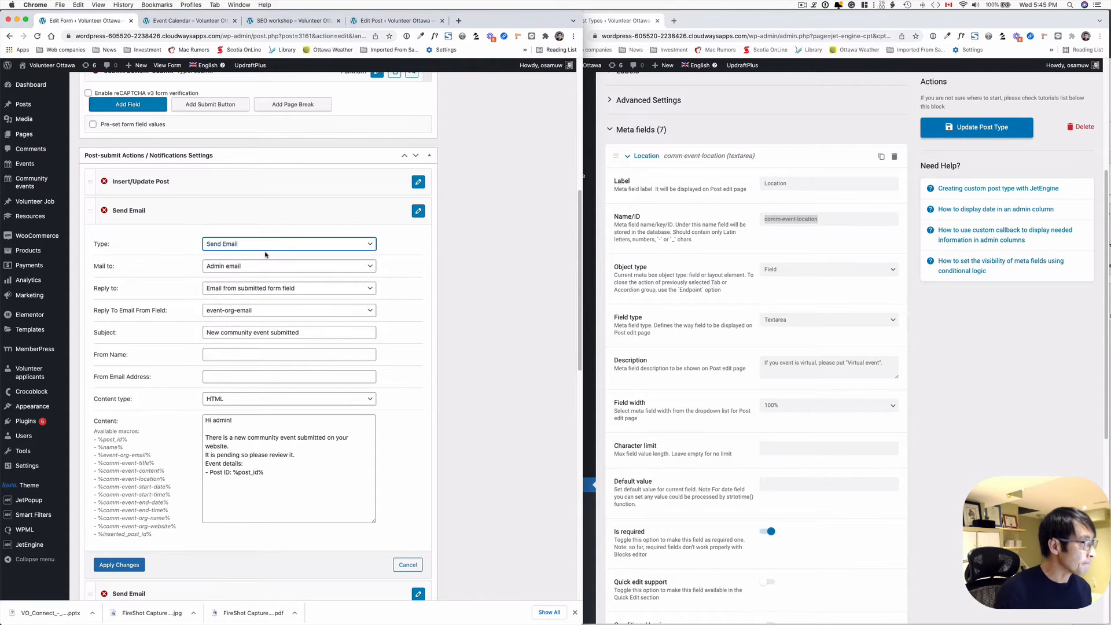
pyautogui.click(228, 267)
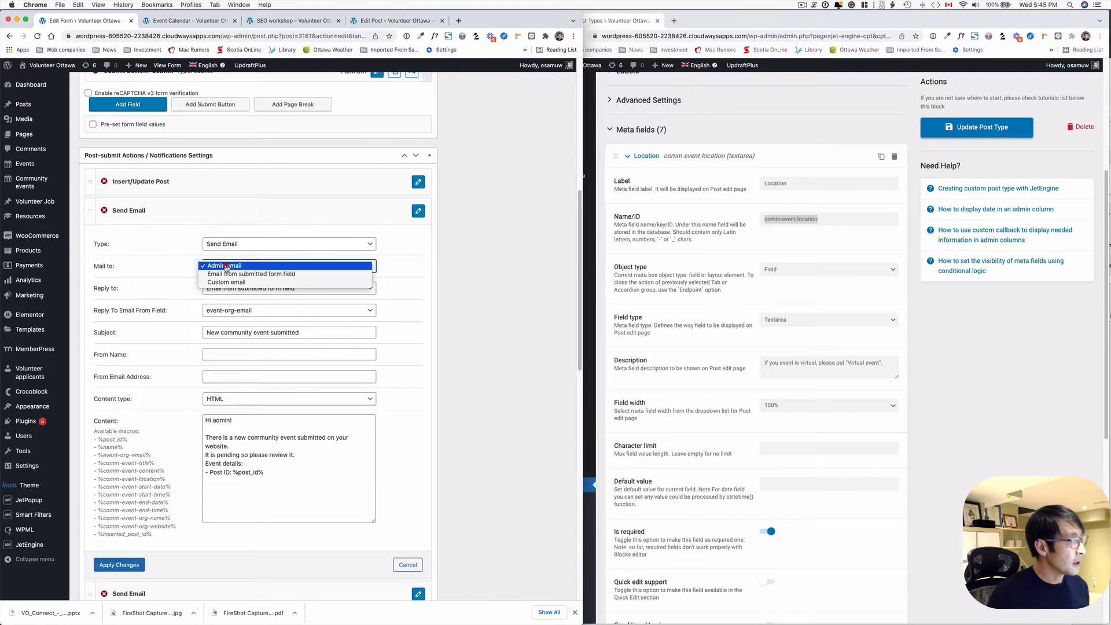
pyautogui.click(230, 268)
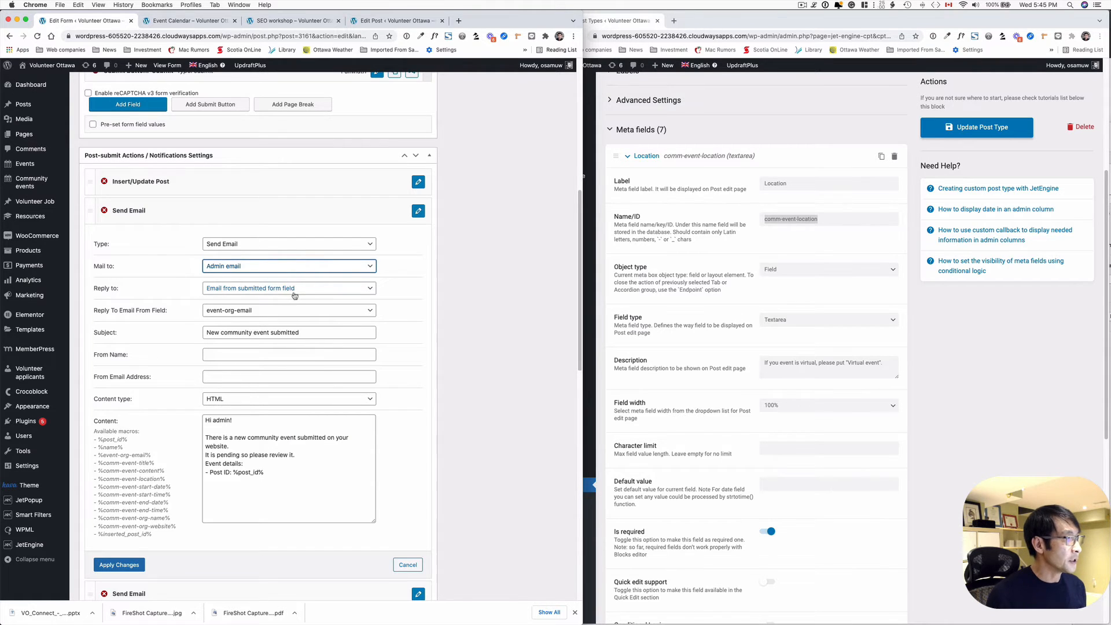
# - Locate event-org-email among the form fields and examine the admin email's reply-to field options, keeping event-org-email
pyautogui.scroll(10, 294, 296)
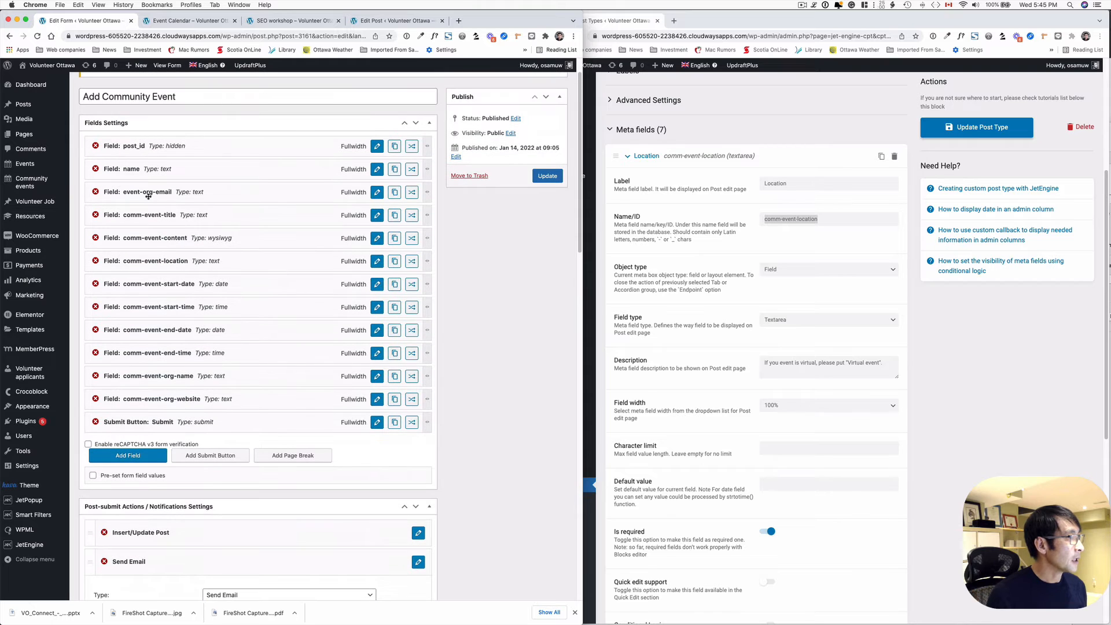
pyautogui.scroll(-10, 183, 195)
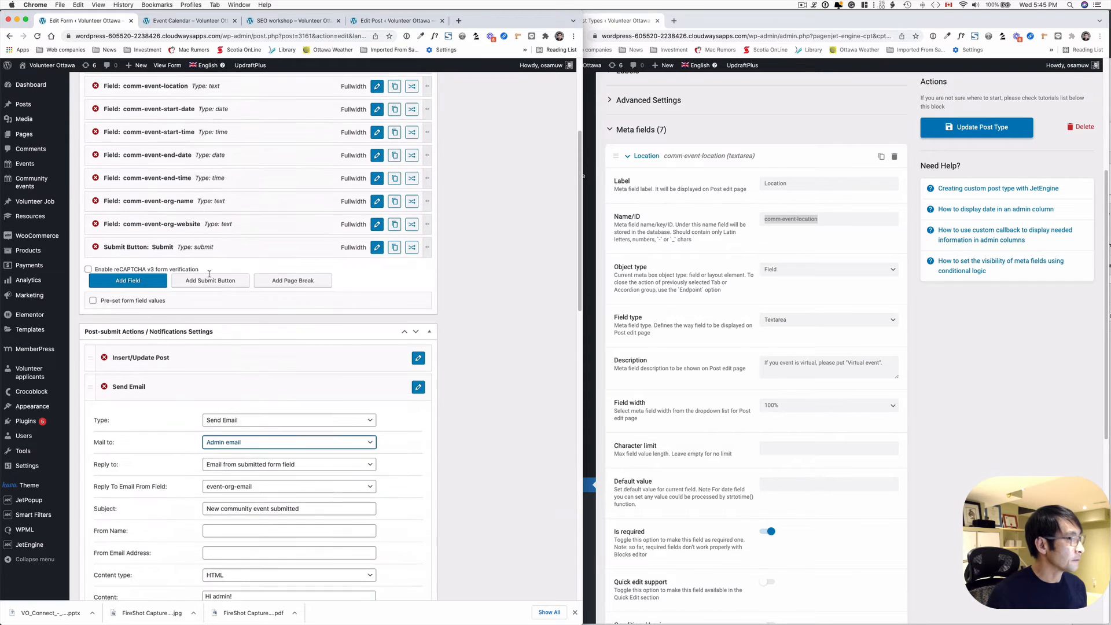
pyautogui.scroll(-1, 218, 290)
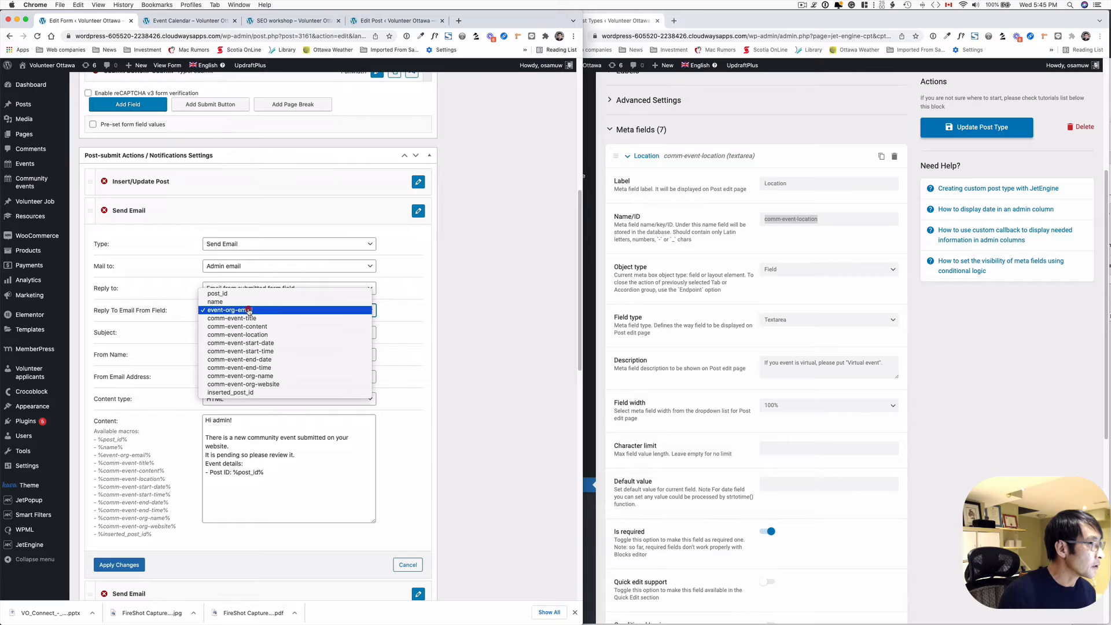
pyautogui.click(232, 315)
# - Examine the admin email's subject, sender fields and content type options, keeping HTML
pyautogui.scroll(-1, 230, 293)
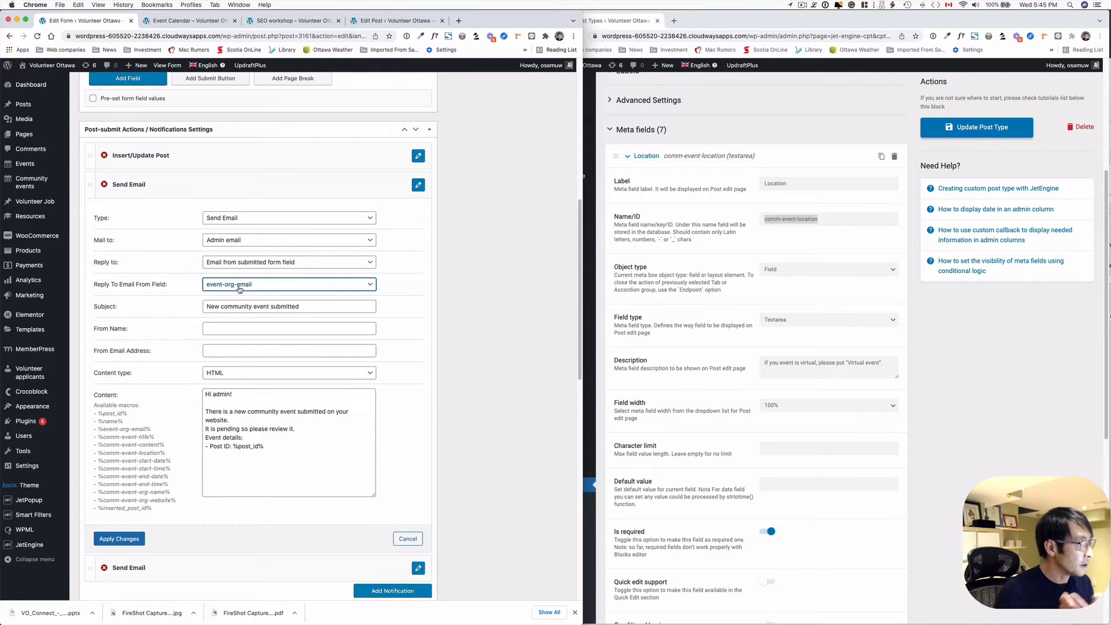
pyautogui.scroll(-1, 257, 296)
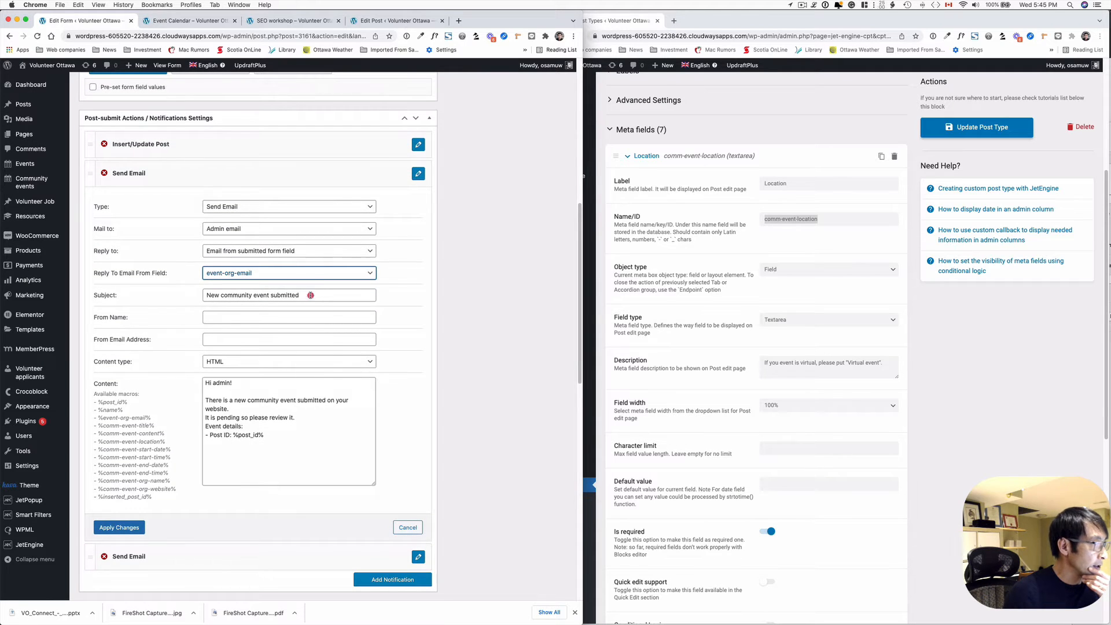
pyautogui.click(285, 296)
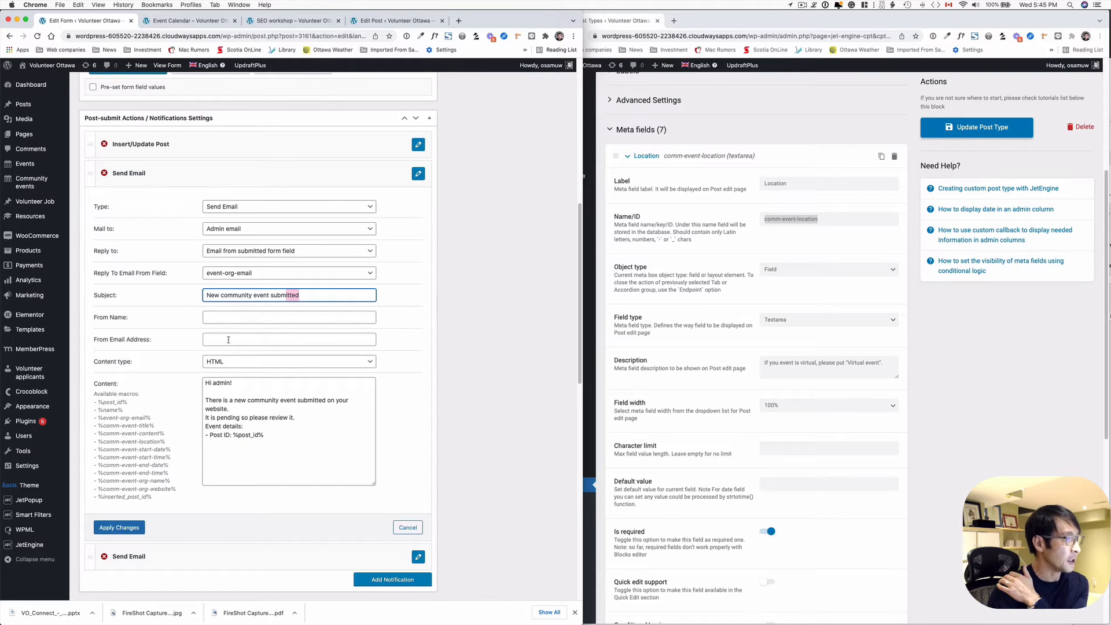
pyautogui.click(224, 317)
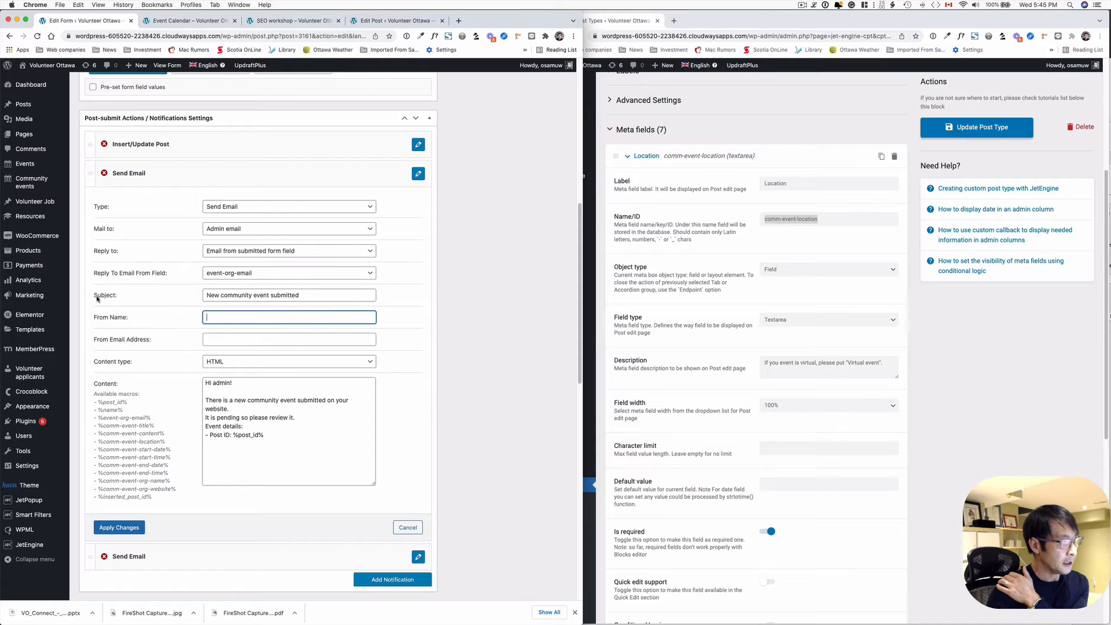
pyautogui.scroll(-2, 142, 339)
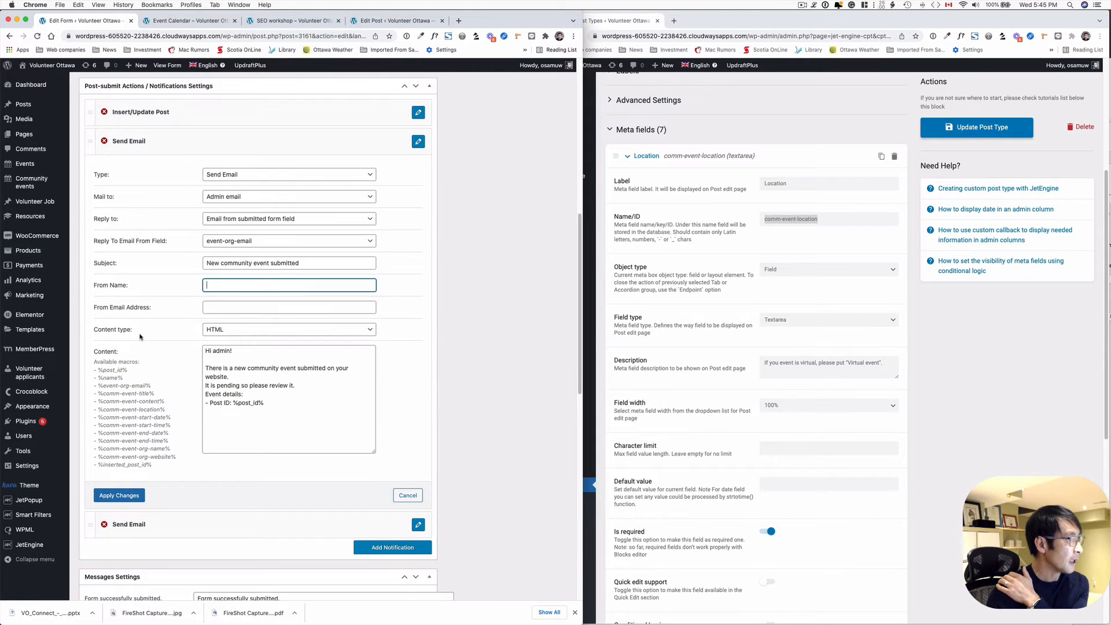
pyautogui.click(225, 331)
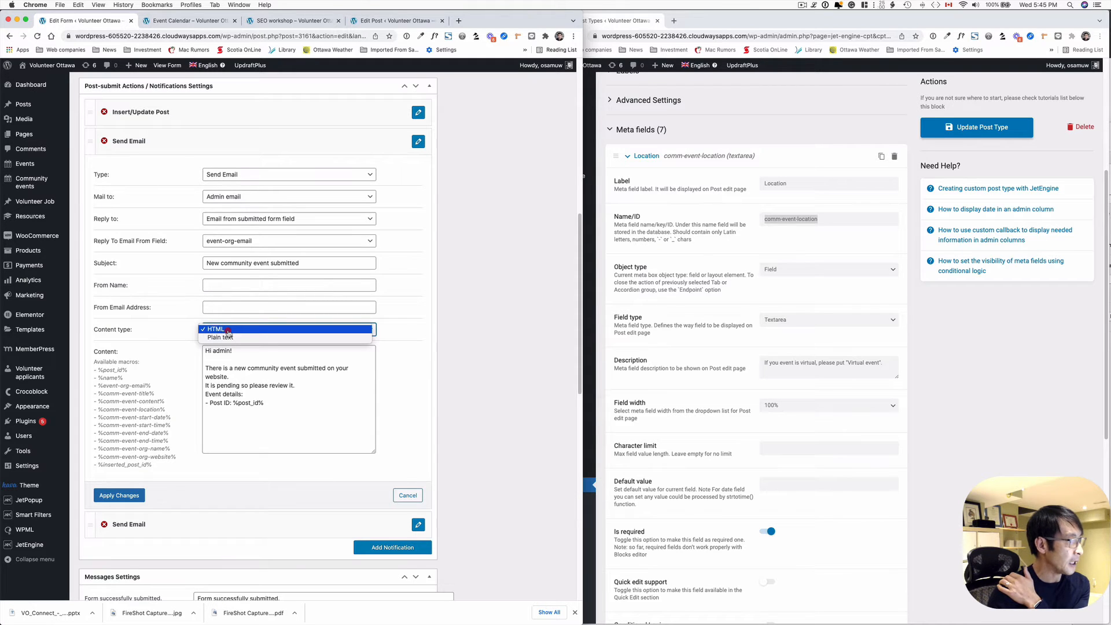
pyautogui.click(229, 330)
# - Examine the admin email's message content and the macros available for it
pyautogui.scroll(-2, 208, 327)
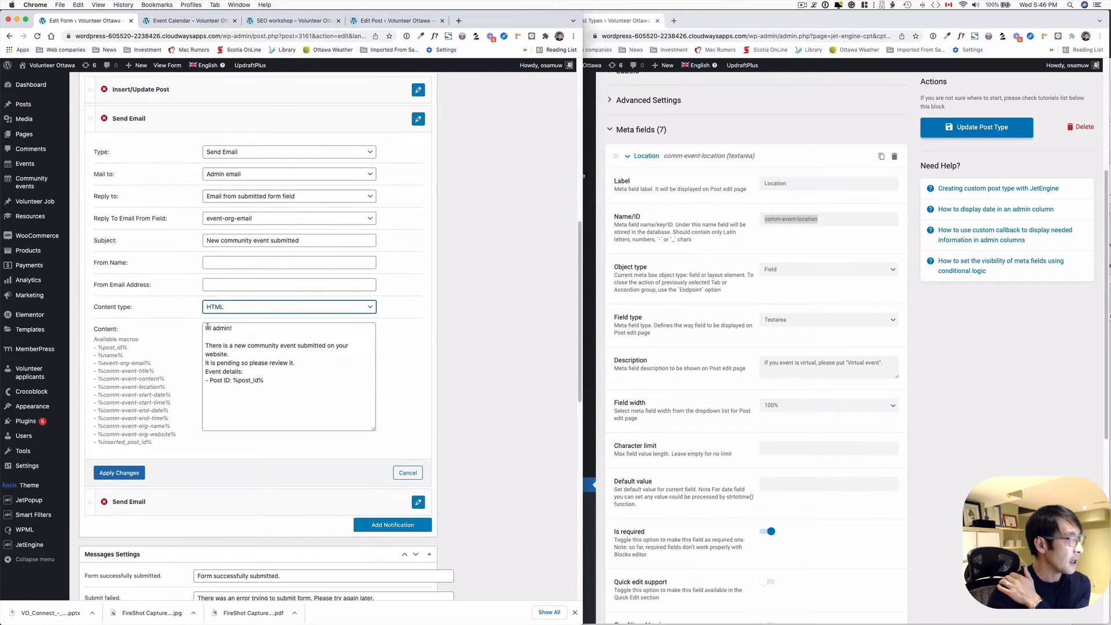
pyautogui.scroll(-1, 207, 326)
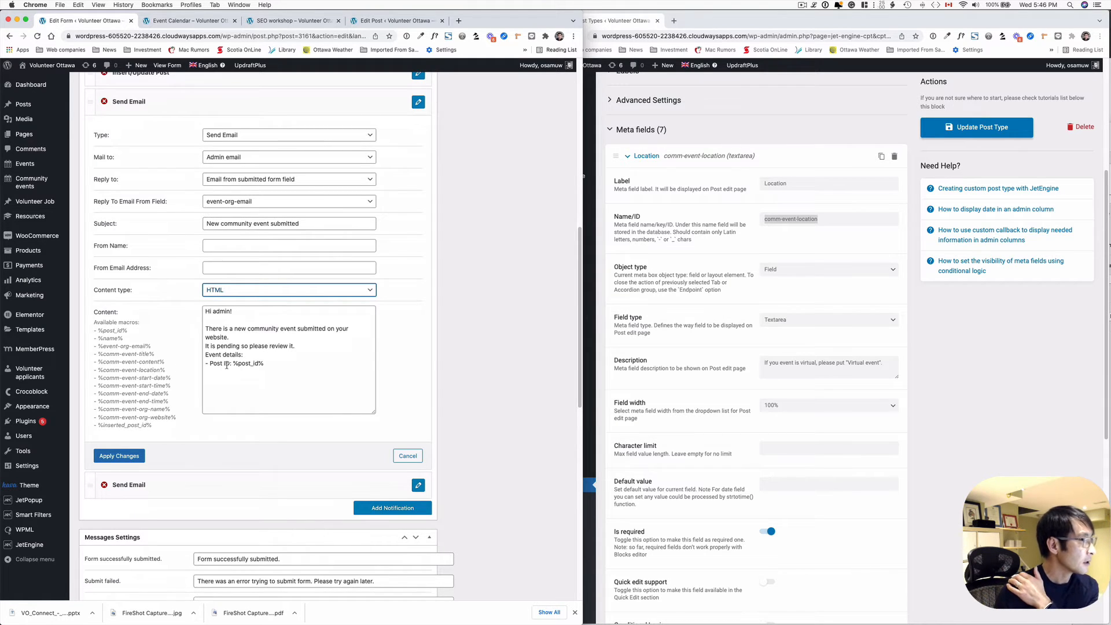
pyautogui.scroll(-1, 229, 364)
pyautogui.scroll(2, 243, 359)
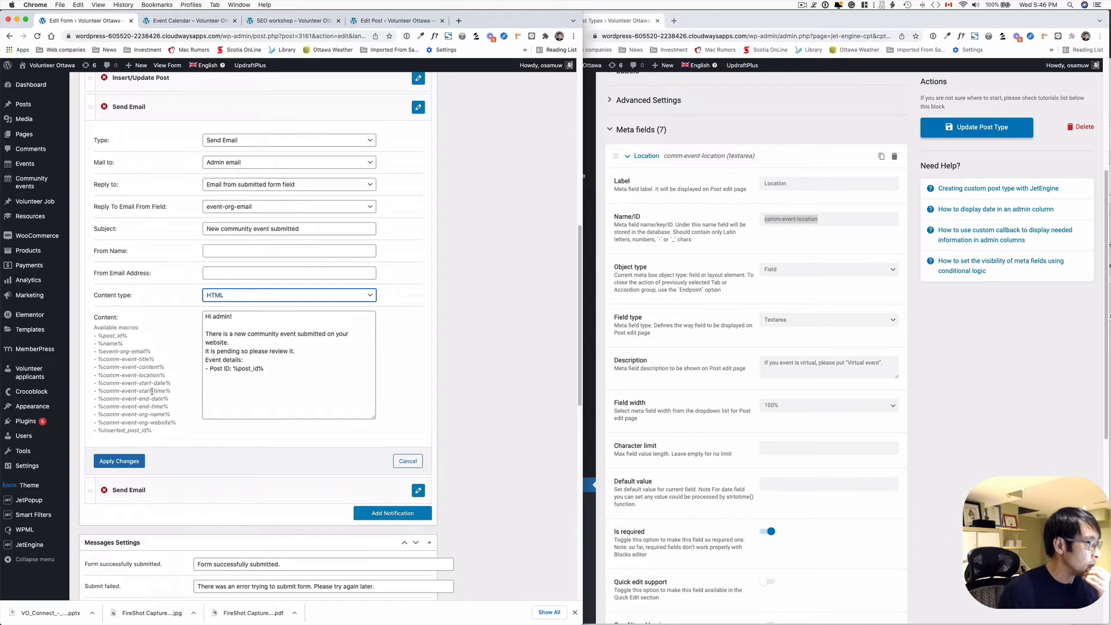
pyautogui.scroll(-2, 261, 382)
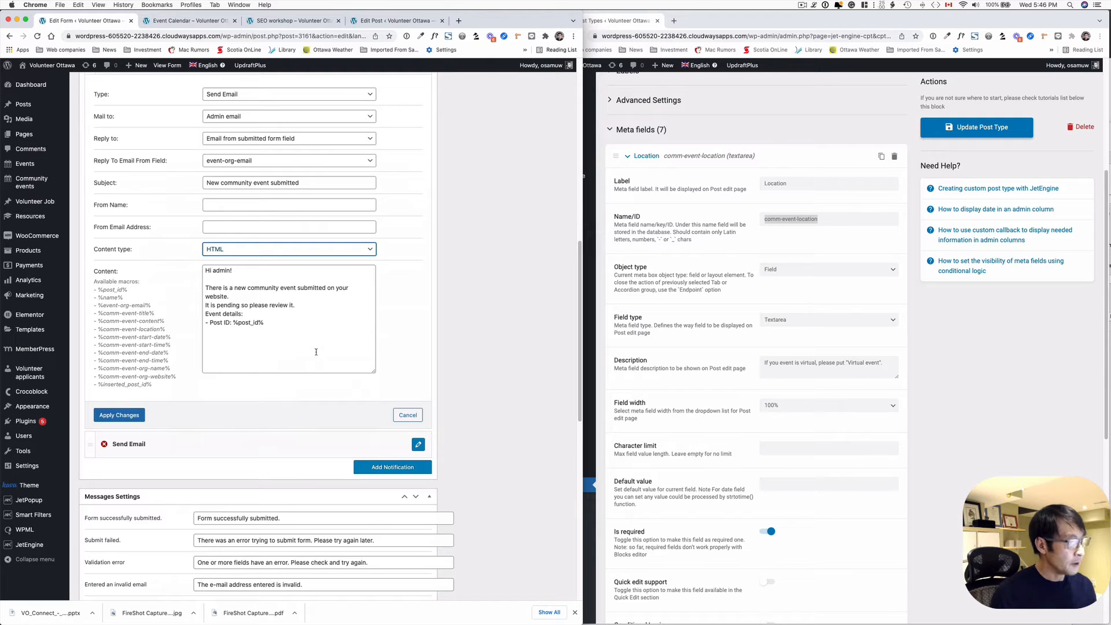
# - Open the second Send Email action and examine its recipient options, keeping Email from submitted form field and event-org-email
pyautogui.scroll(-2, 312, 351)
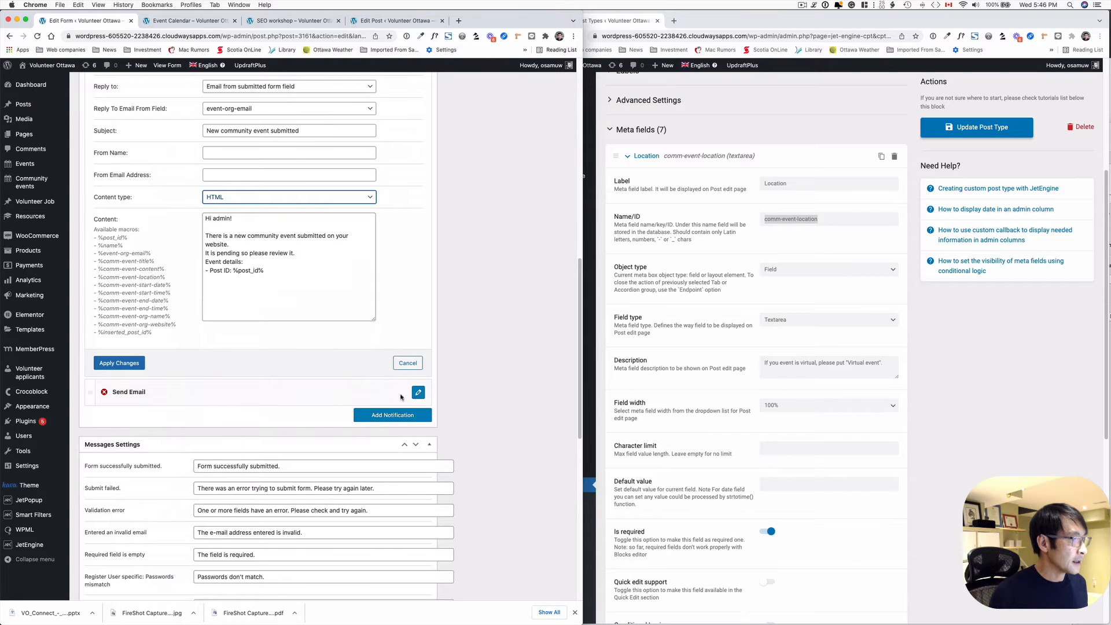
pyautogui.click(418, 392)
pyautogui.scroll(3, 338, 354)
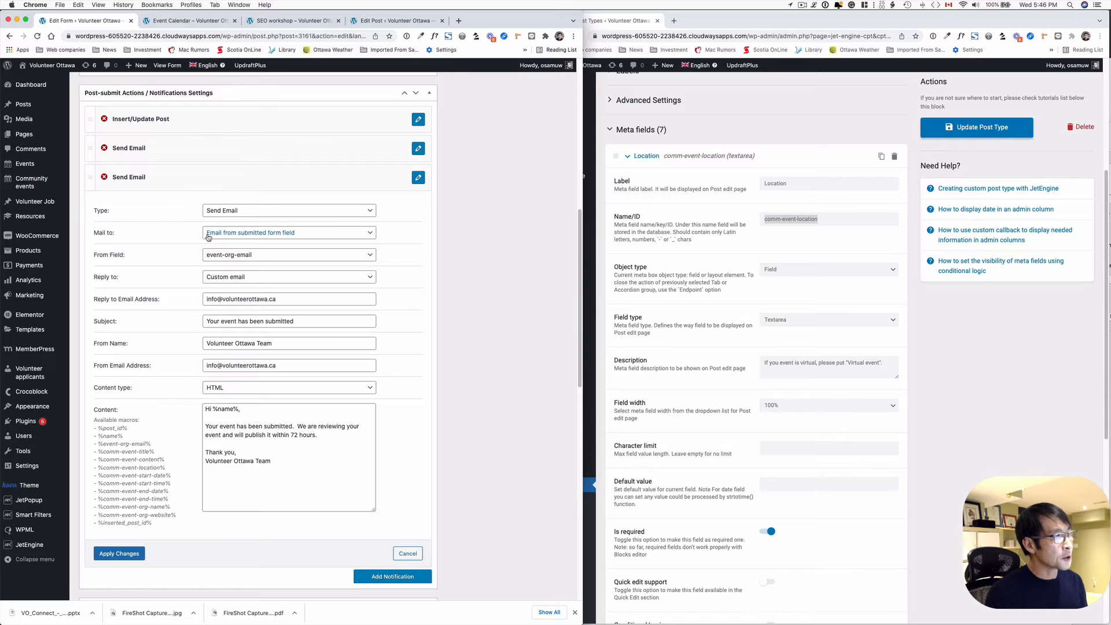
pyautogui.click(240, 233)
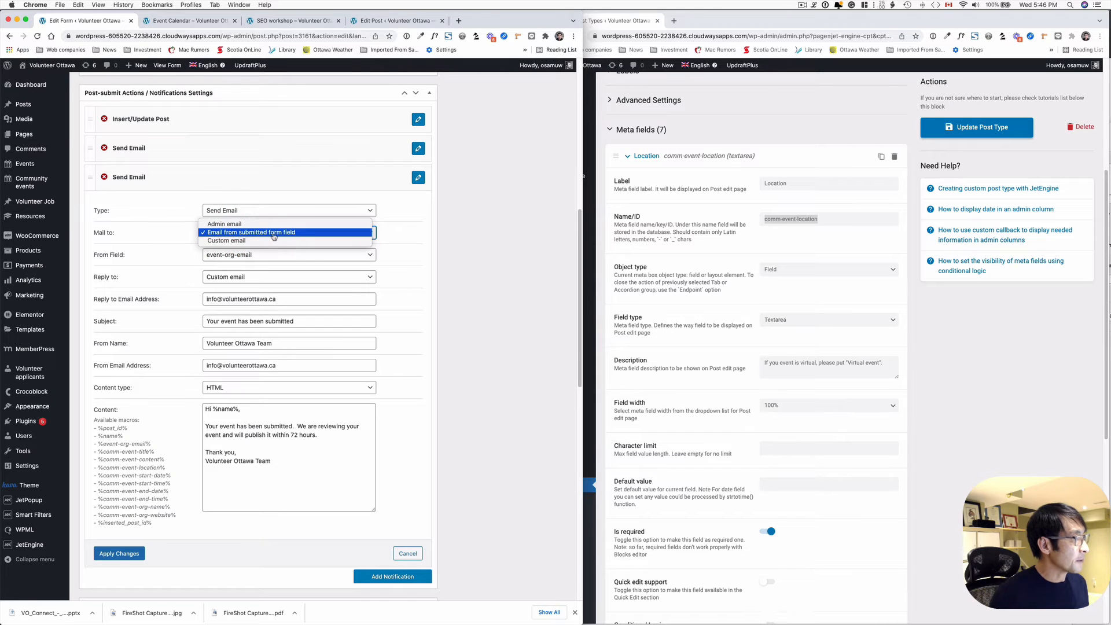
pyautogui.click(164, 238)
pyautogui.click(232, 254)
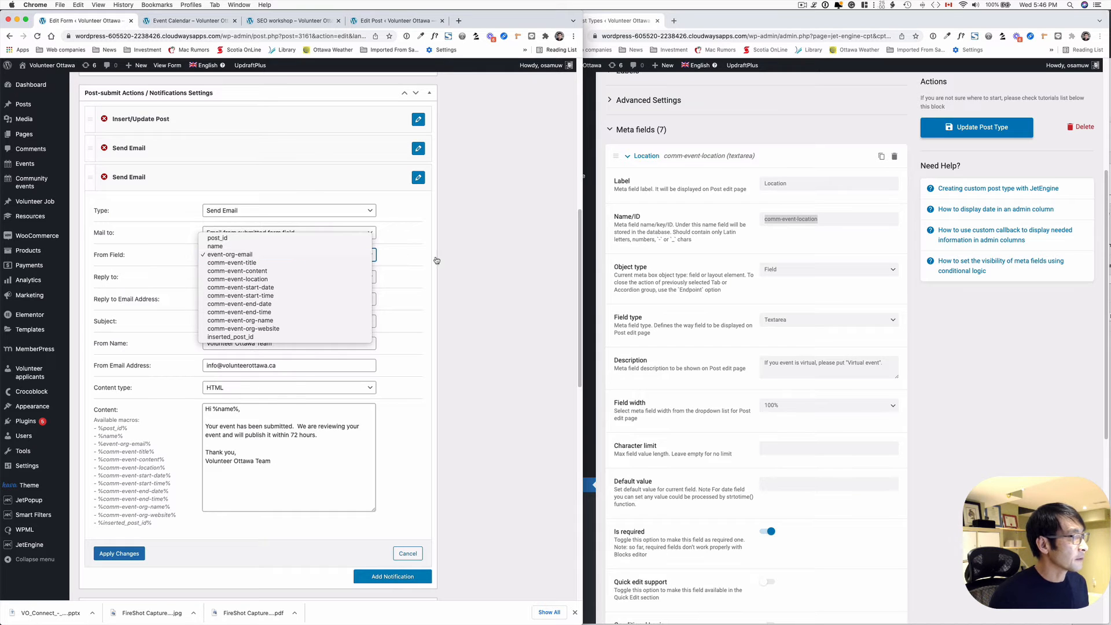
pyautogui.click(484, 256)
# - Compare the event-org-email form field with the Your email field on the front-end Submit your event form, then return to the form editor
pyautogui.scroll(10, 461, 244)
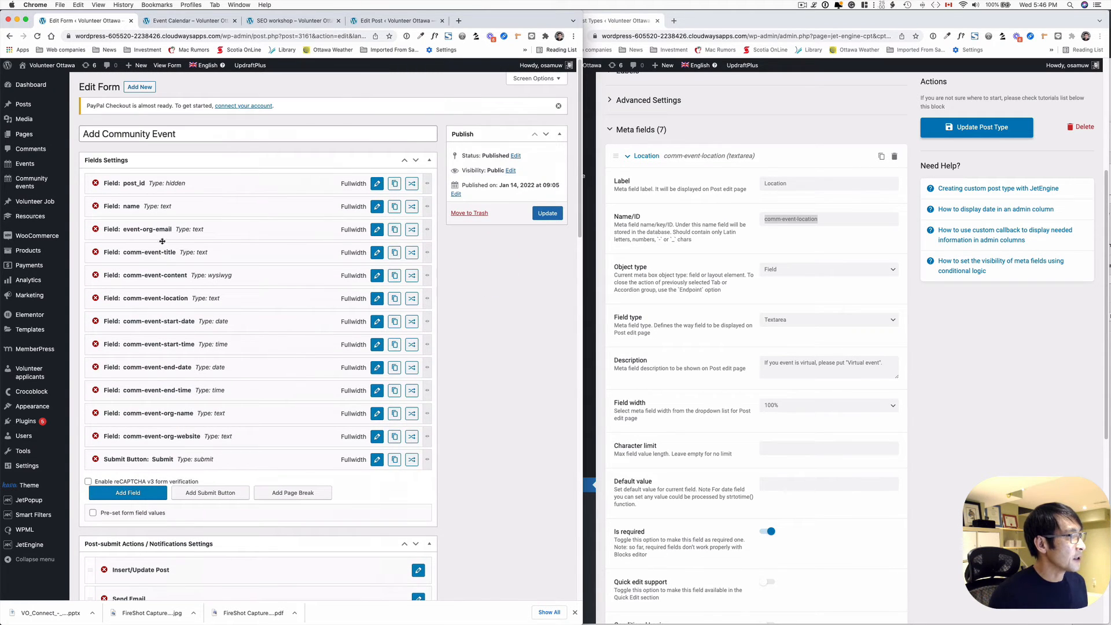
pyautogui.hotkey('ctrl', 'Up')
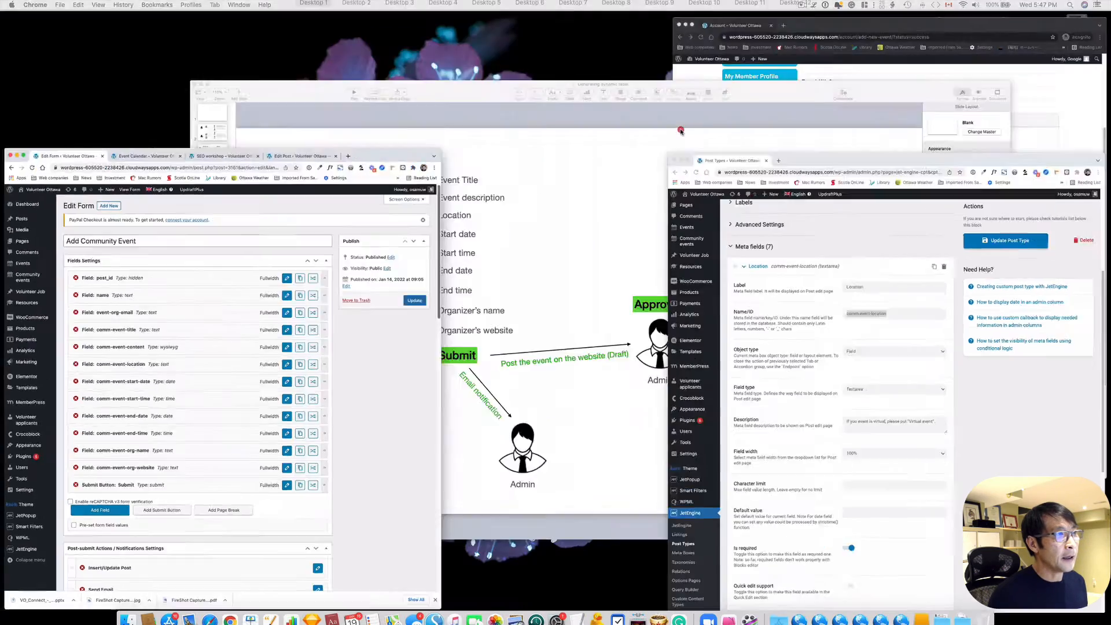
pyautogui.click(878, 162)
pyautogui.scroll(3, 777, 182)
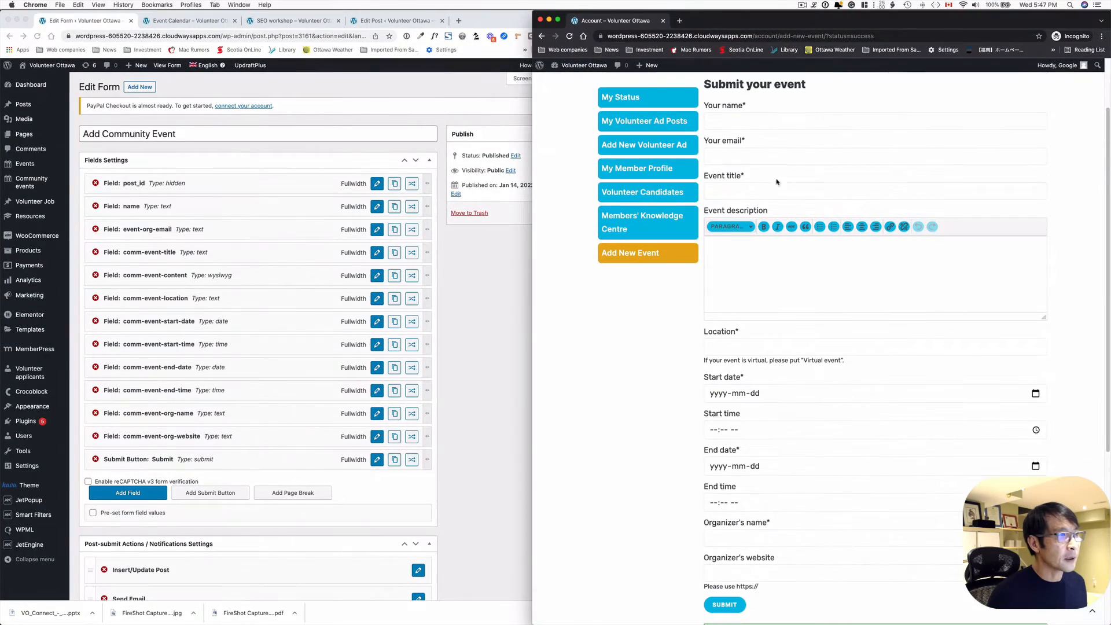
pyautogui.click(707, 152)
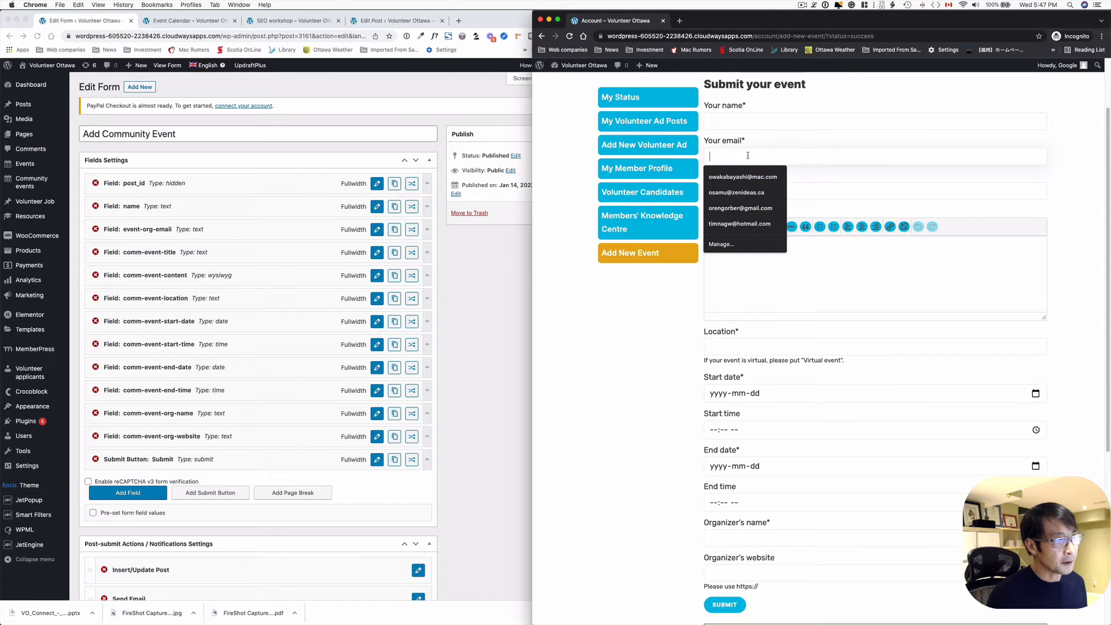
pyautogui.click(746, 155)
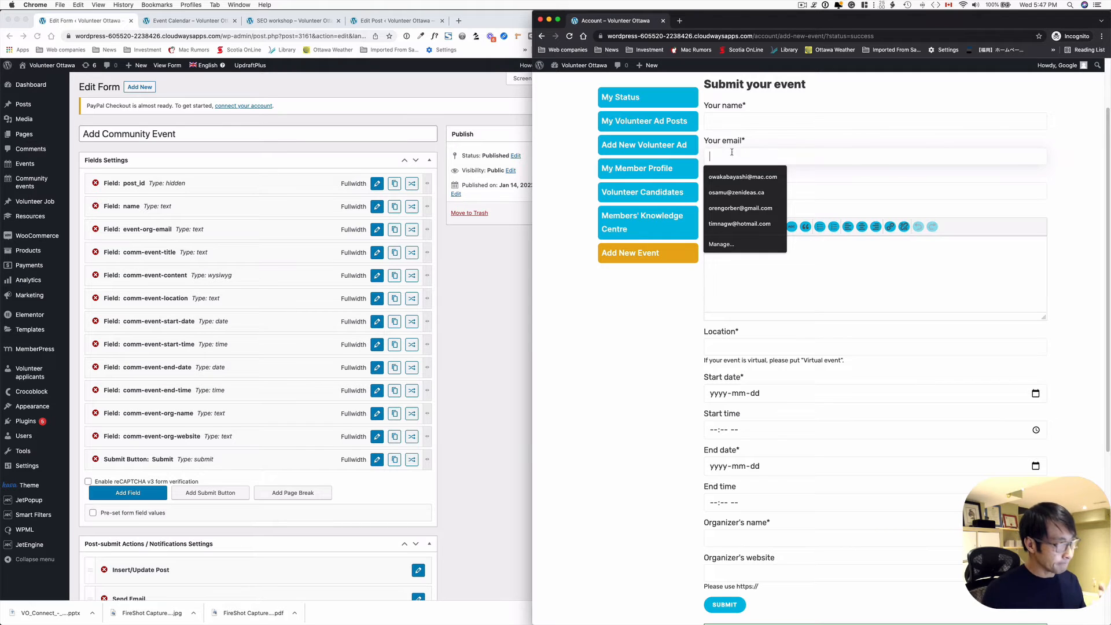
pyautogui.click(477, 284)
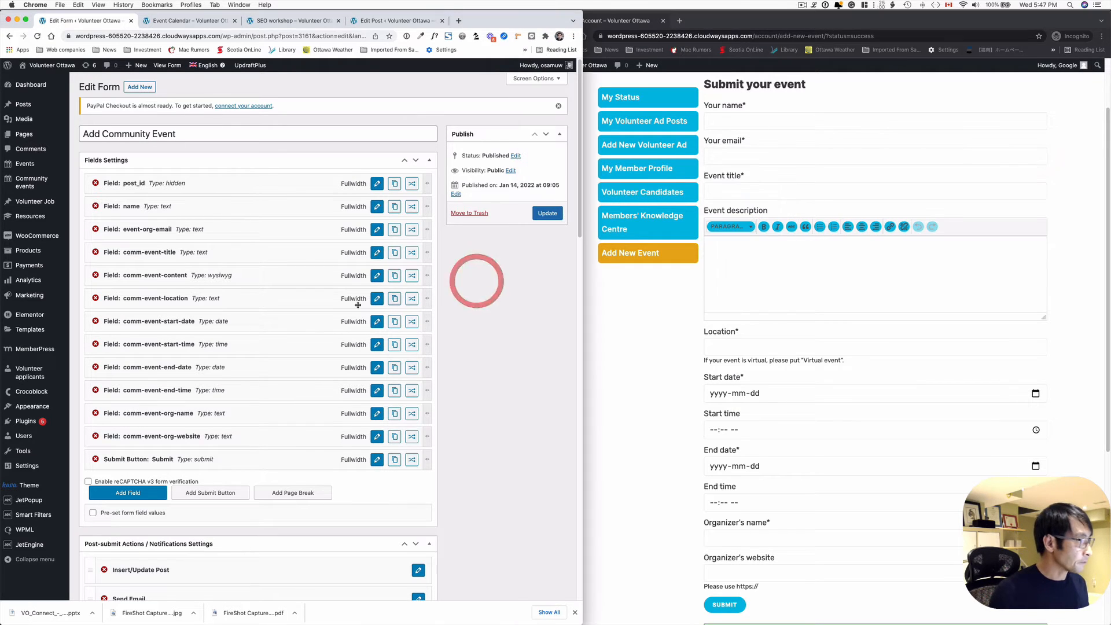
# - Examine the Reply to options of the second Send Email action, keeping Custom email
pyautogui.scroll(-2, 303, 271)
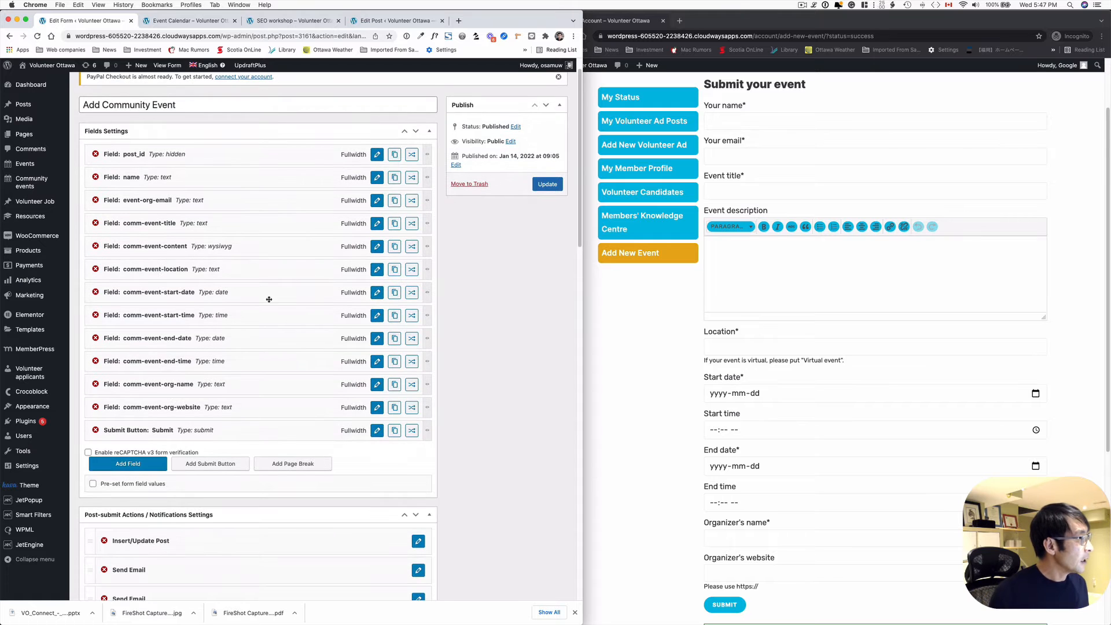
pyautogui.scroll(-10, 272, 295)
pyautogui.scroll(-2, 302, 390)
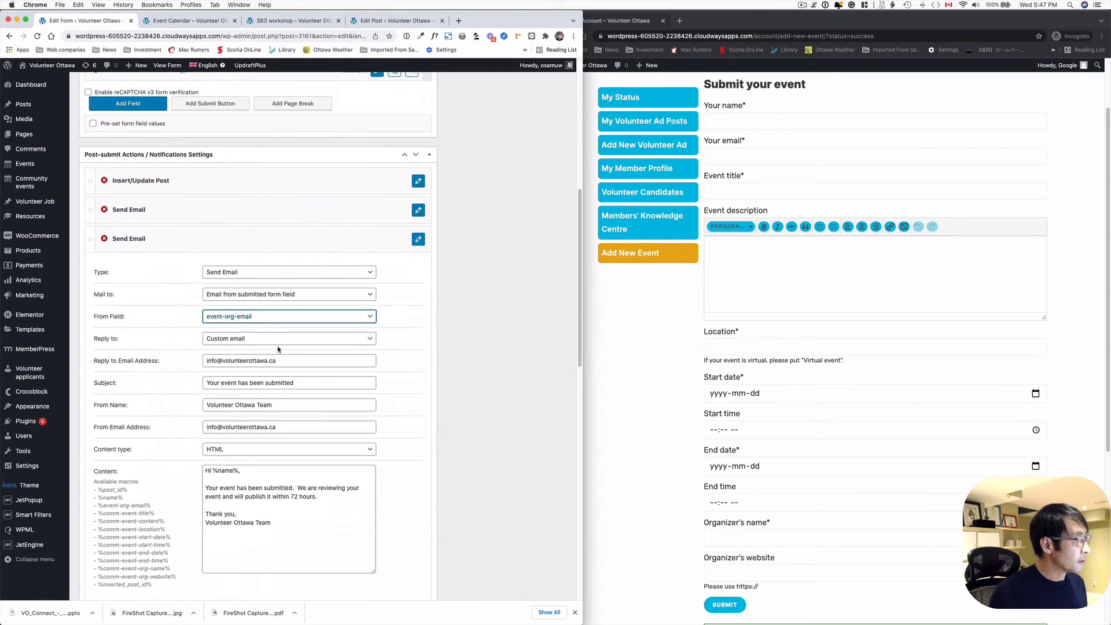
pyautogui.click(258, 339)
pyautogui.click(258, 340)
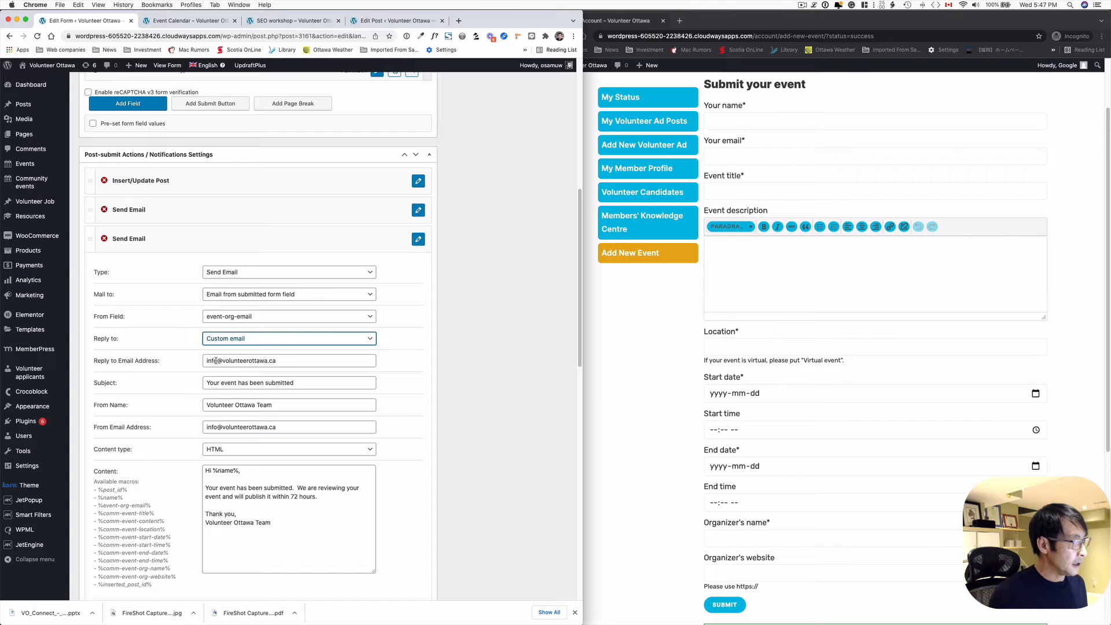
# - Examine the subject, From Name and From Email Address settings of the second Send Email action
pyautogui.scroll(-2, 249, 374)
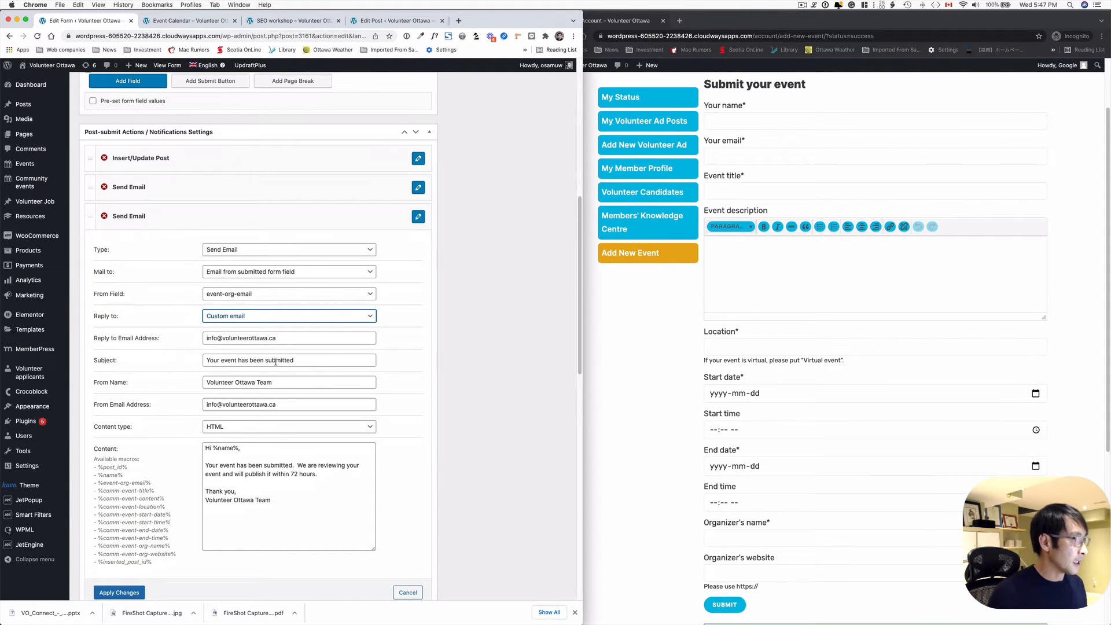
pyautogui.scroll(-2, 313, 373)
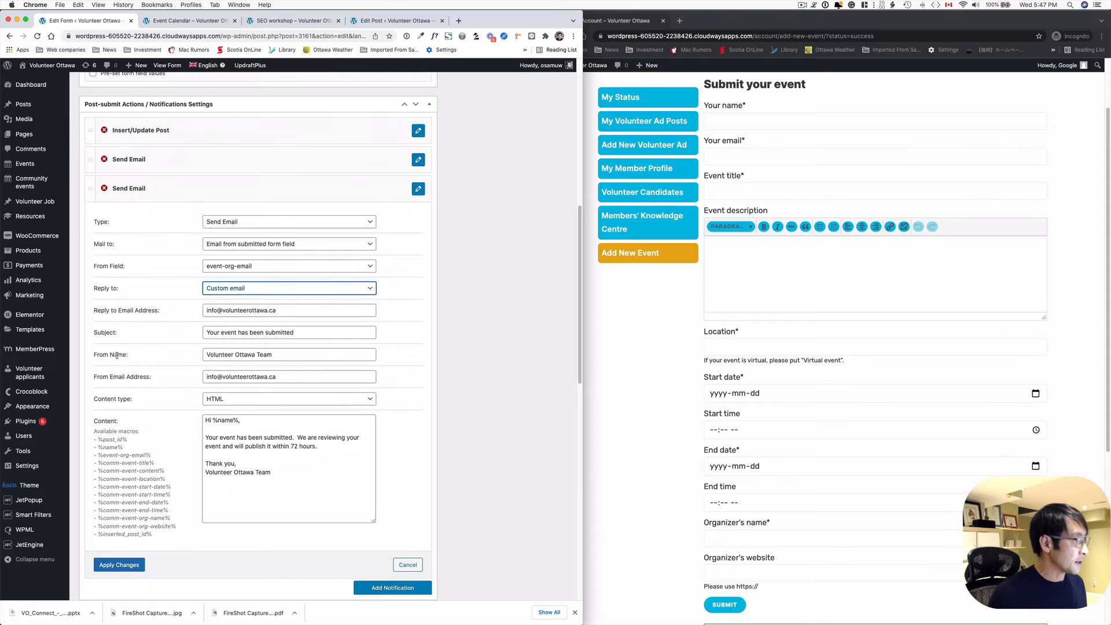
pyautogui.moveTo(274, 354); pyautogui.dragTo(211, 356)
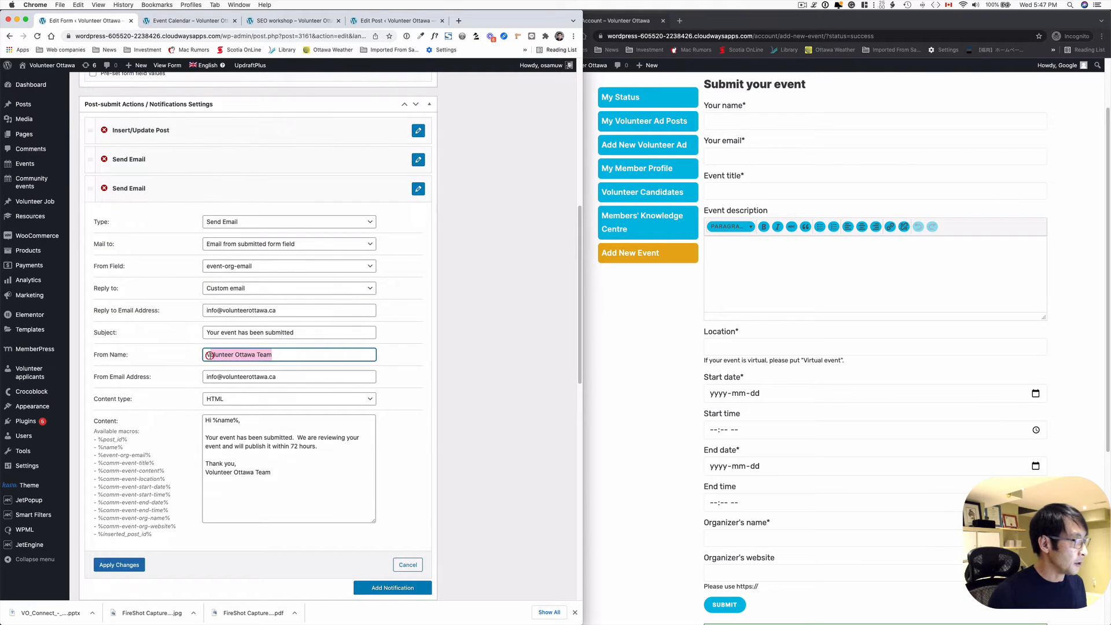
pyautogui.click(204, 355)
pyautogui.click(155, 373)
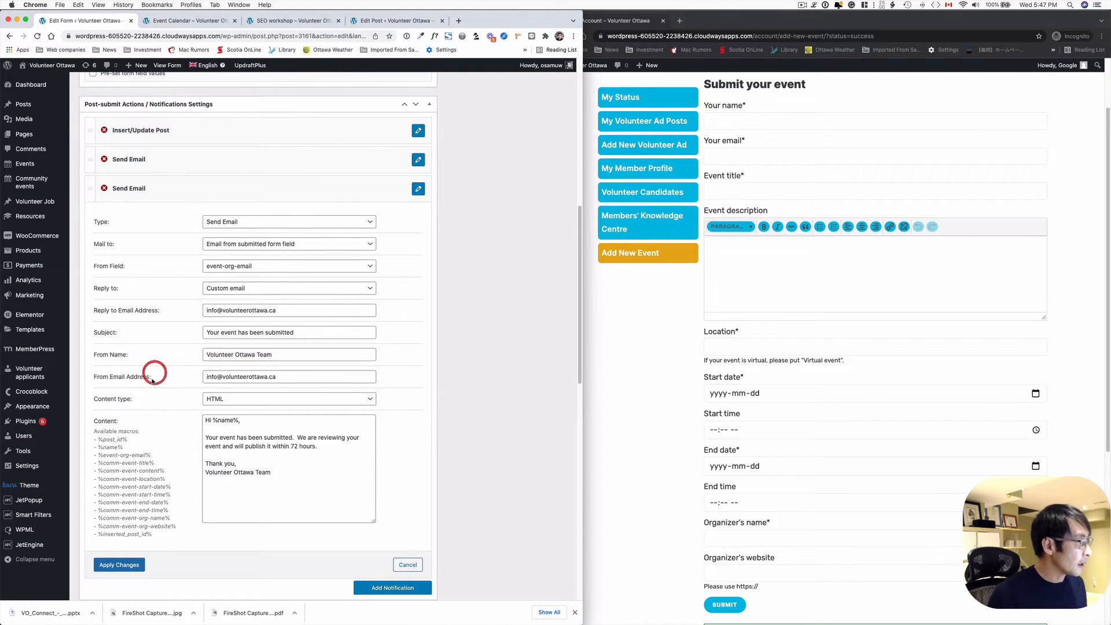
pyautogui.moveTo(295, 377); pyautogui.dragTo(201, 377)
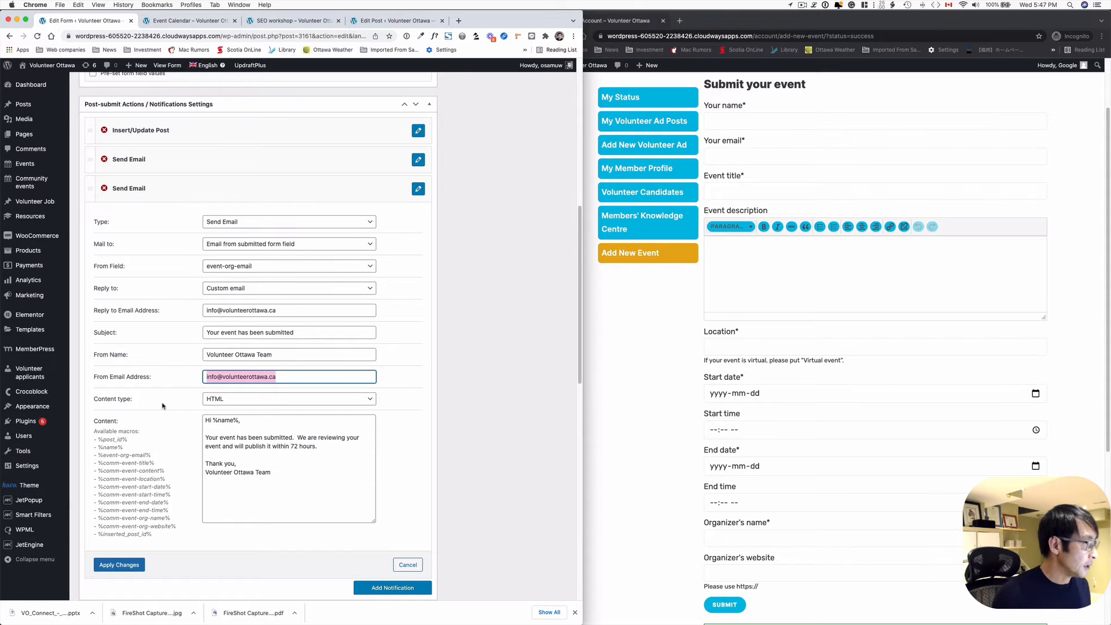
# - Examine the macros available for the submitter email's content, comparing %name% with the Your name field on the front-end form
pyautogui.scroll(-1, 165, 407)
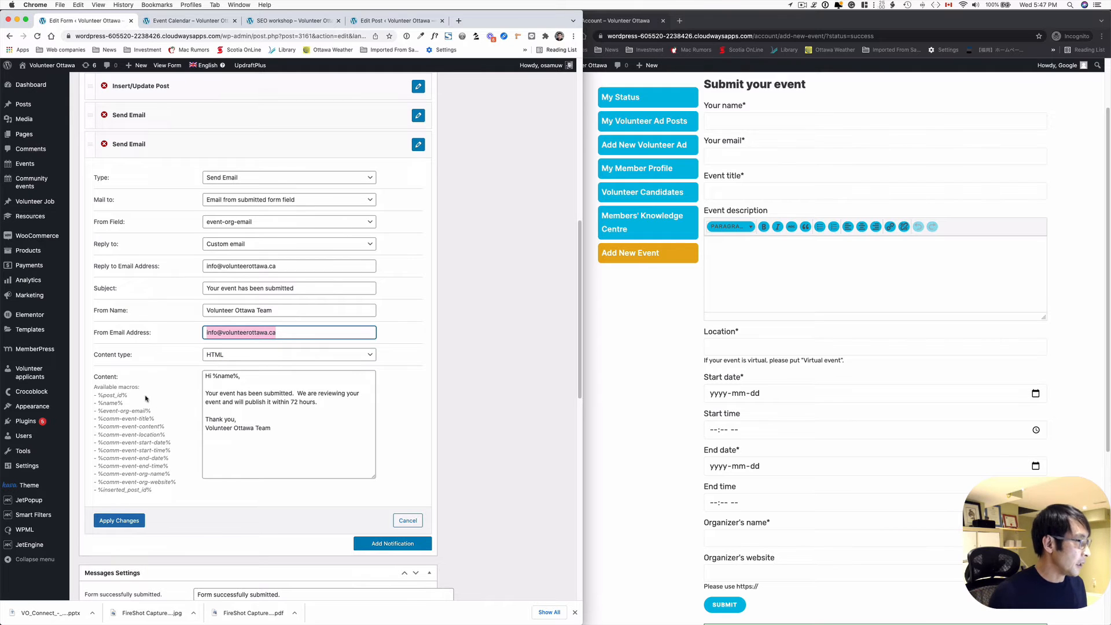
pyautogui.moveTo(126, 408); pyautogui.dragTo(96, 404)
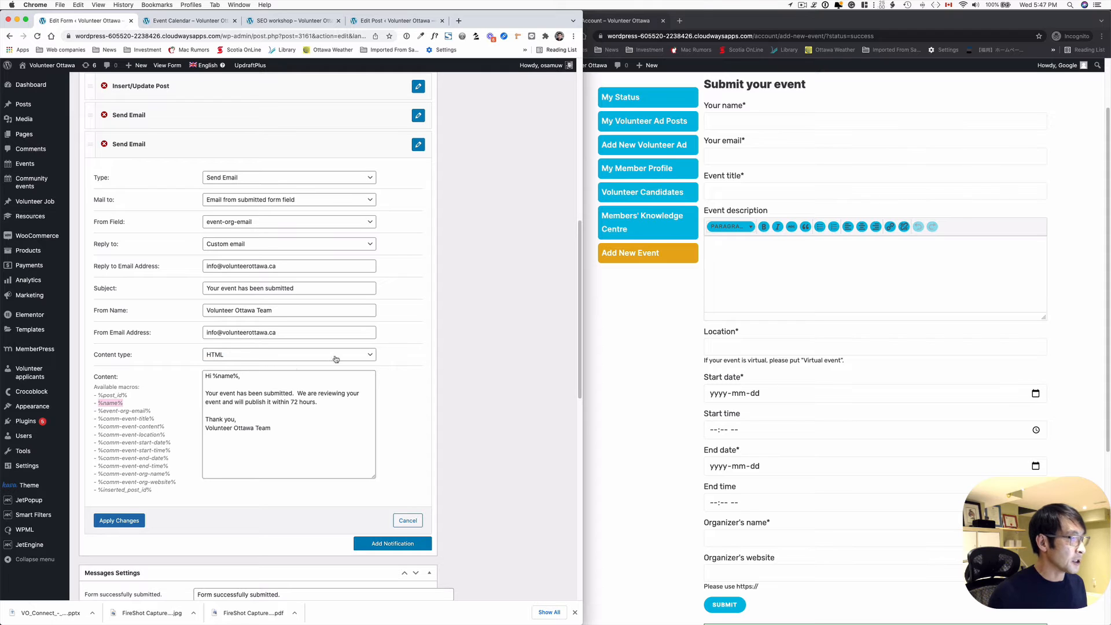
pyautogui.click(746, 121)
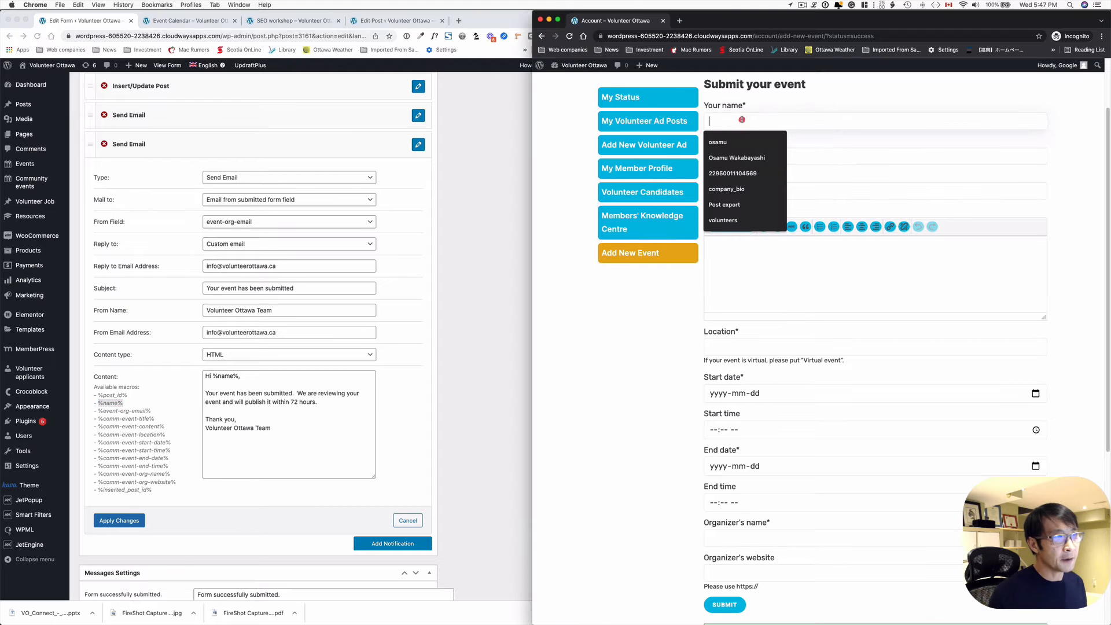
pyautogui.click(872, 119)
pyautogui.click(296, 411)
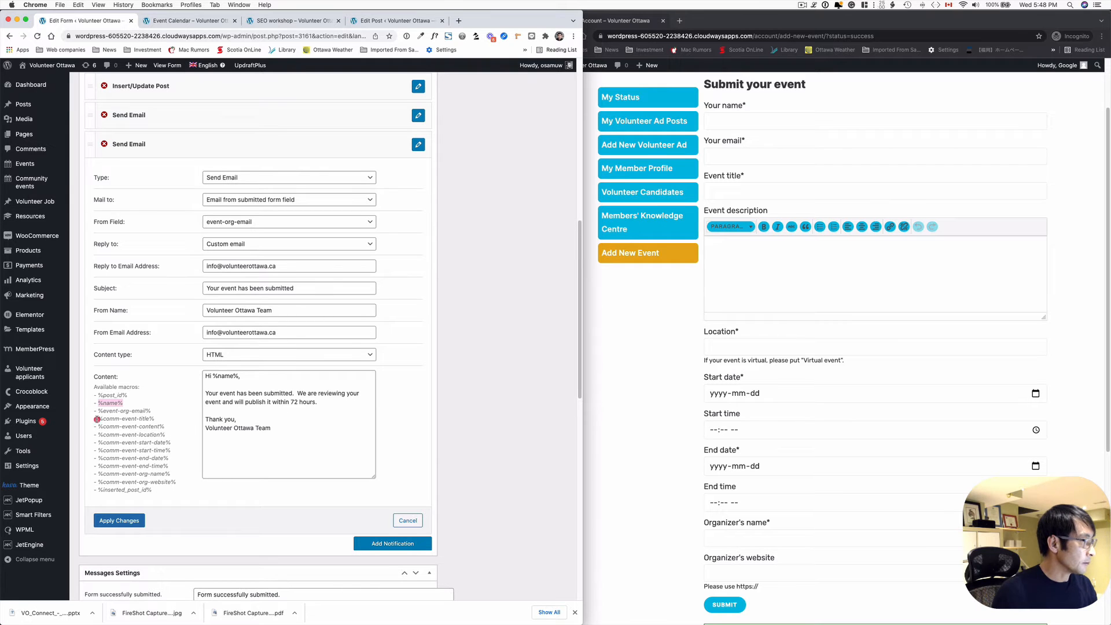
pyautogui.moveTo(95, 418); pyautogui.dragTo(170, 438)
pyautogui.click(169, 438)
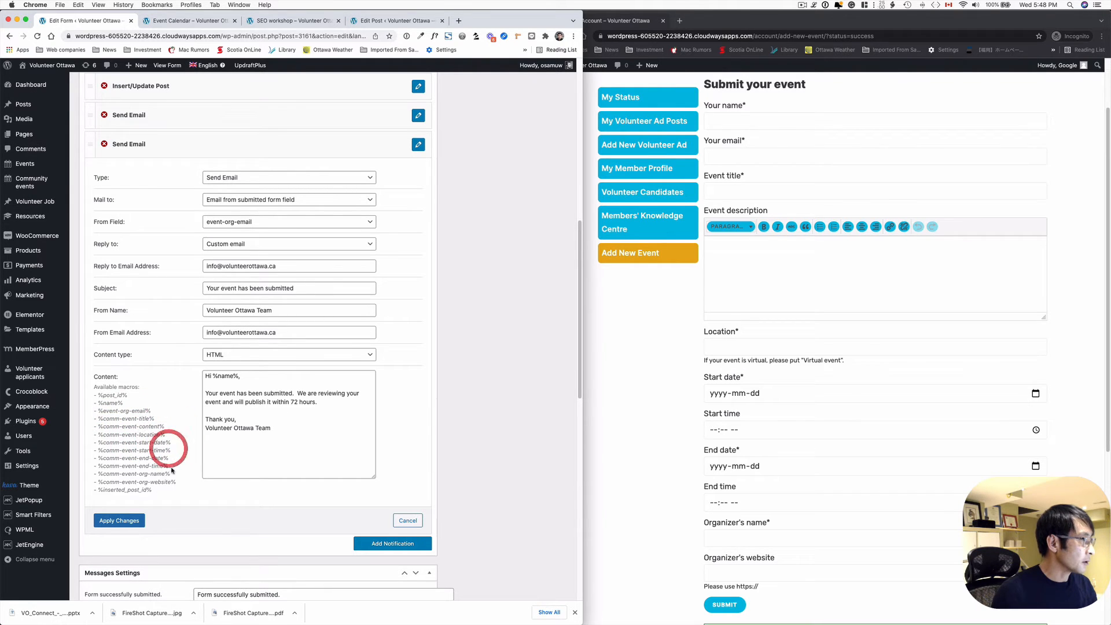
# - Open the saved template Add Calendar Event for editing in Elementor and widen the browser window
pyautogui.scroll(2, 365, 427)
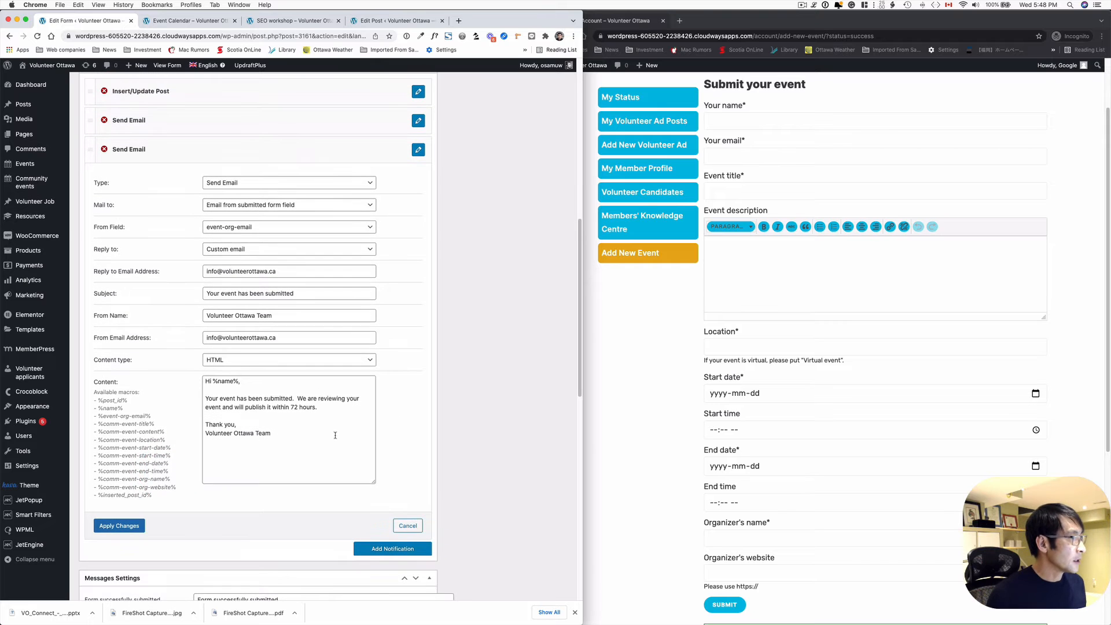
pyautogui.scroll(10, 360, 432)
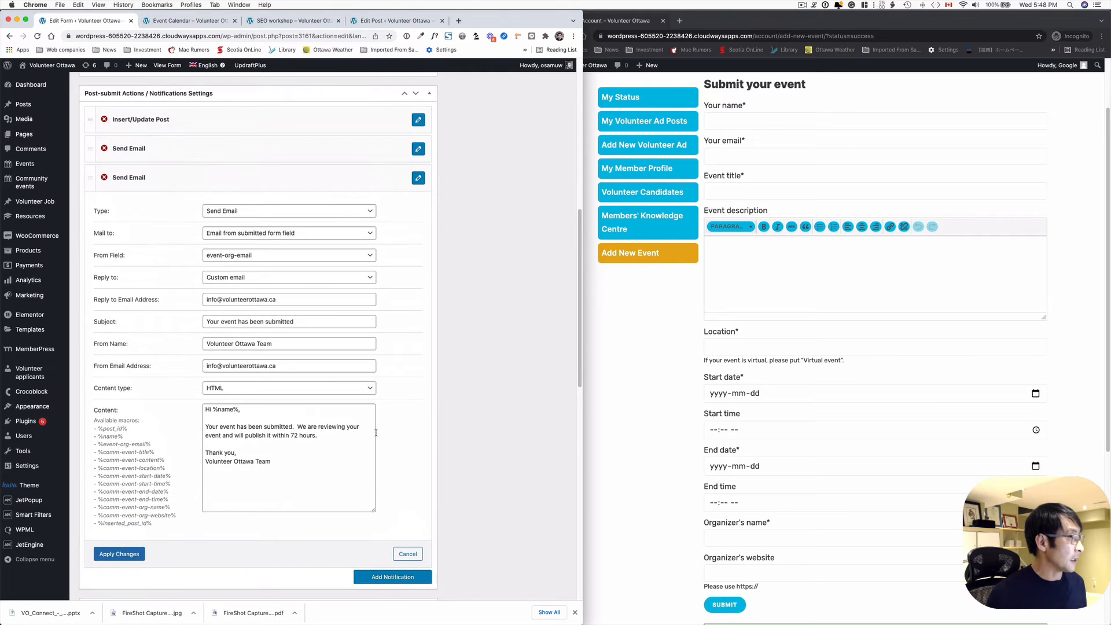
pyautogui.scroll(7, 486, 394)
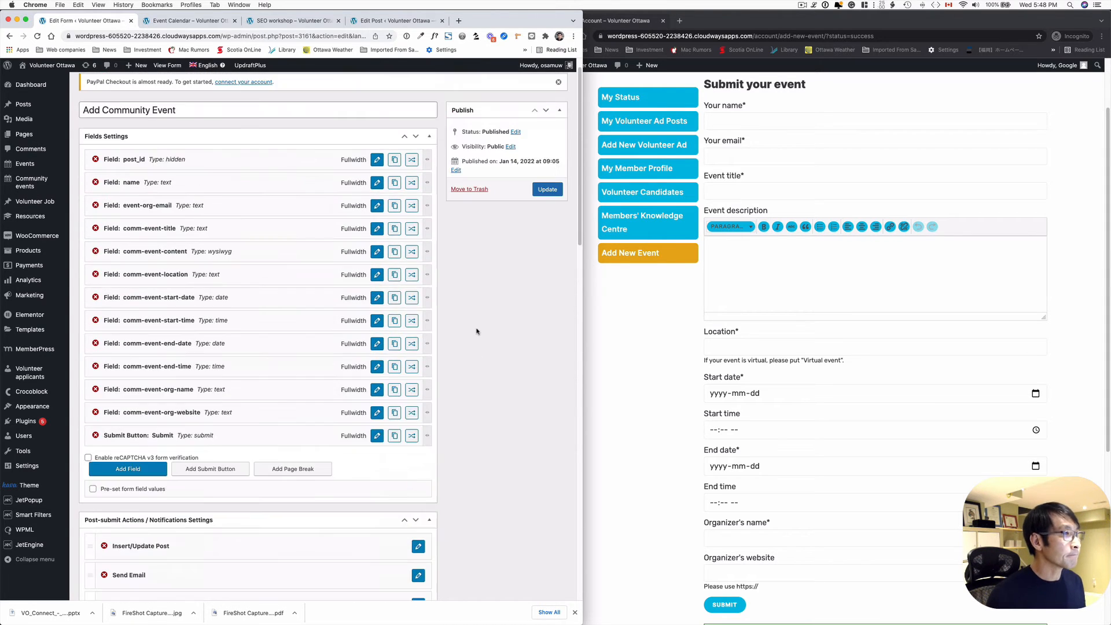
pyautogui.click(803, 6)
pyautogui.click(812, 32)
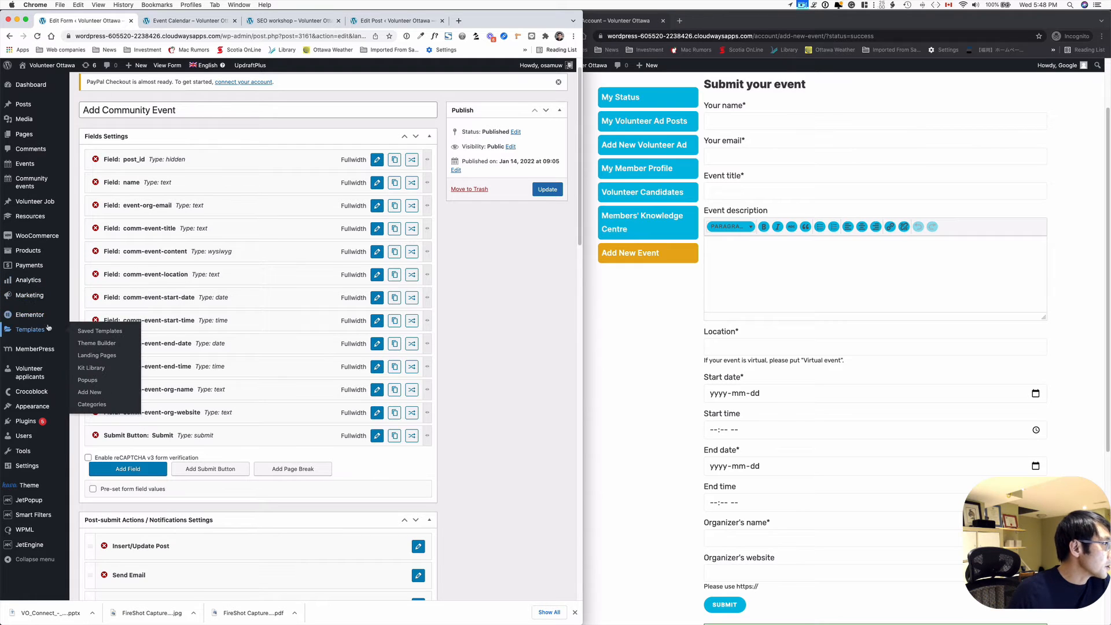
pyautogui.click(81, 331)
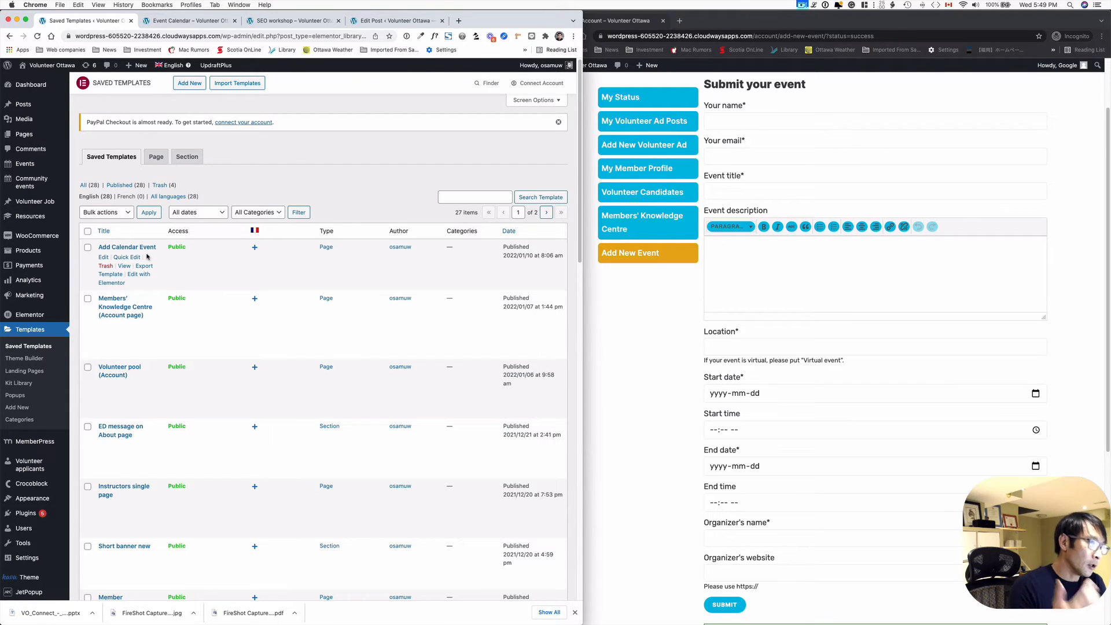
pyautogui.scroll(1, 677, 258)
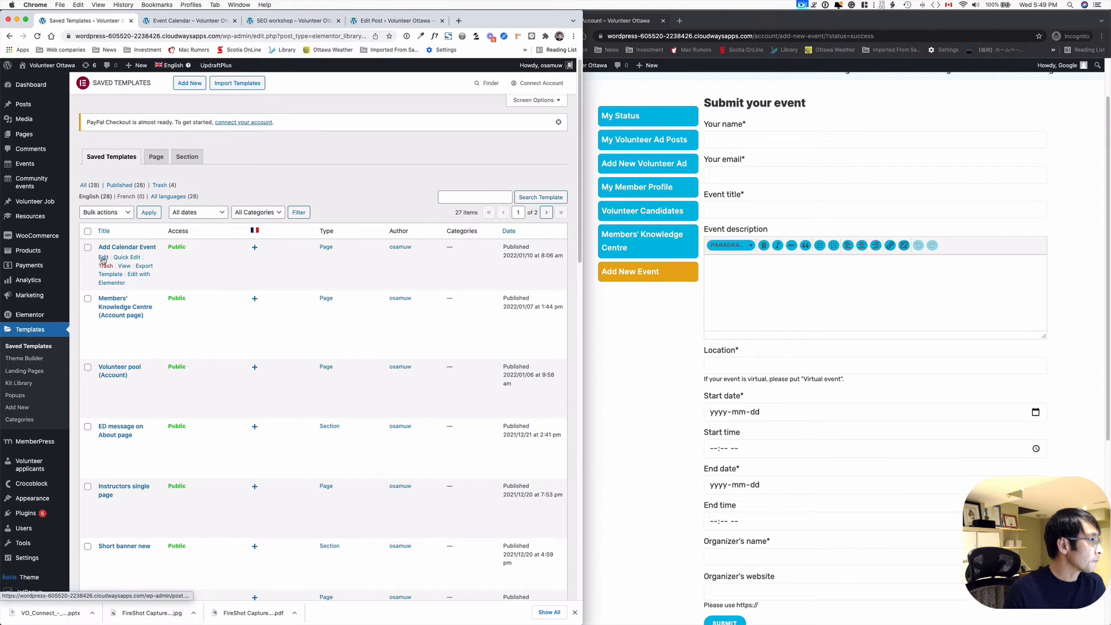
pyautogui.click(143, 277)
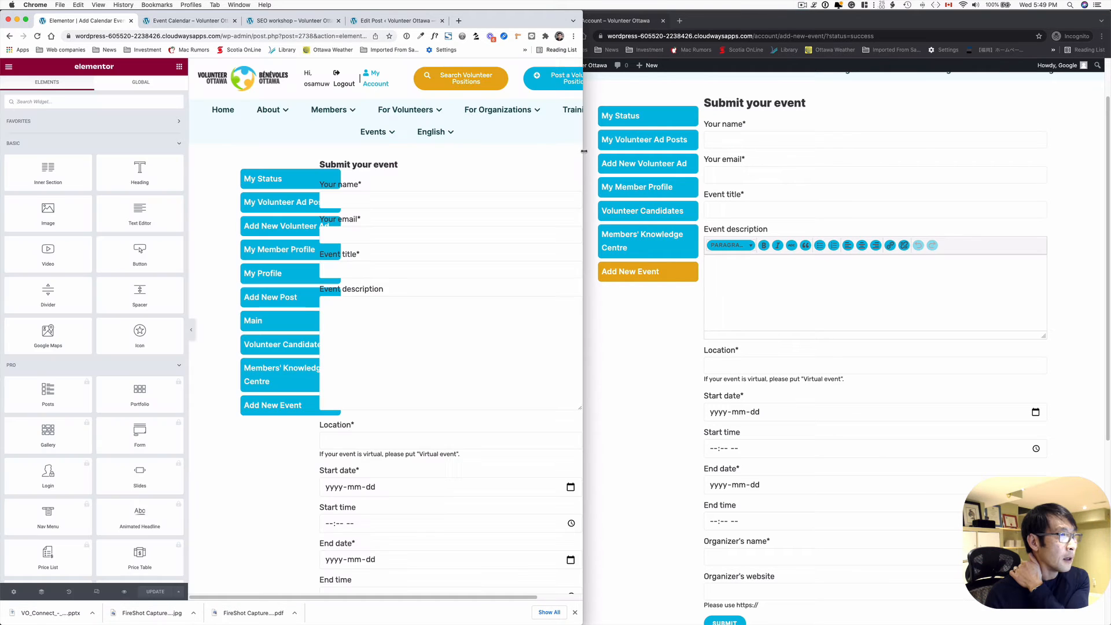
pyautogui.moveTo(583, 151); pyautogui.dragTo(837, 127)
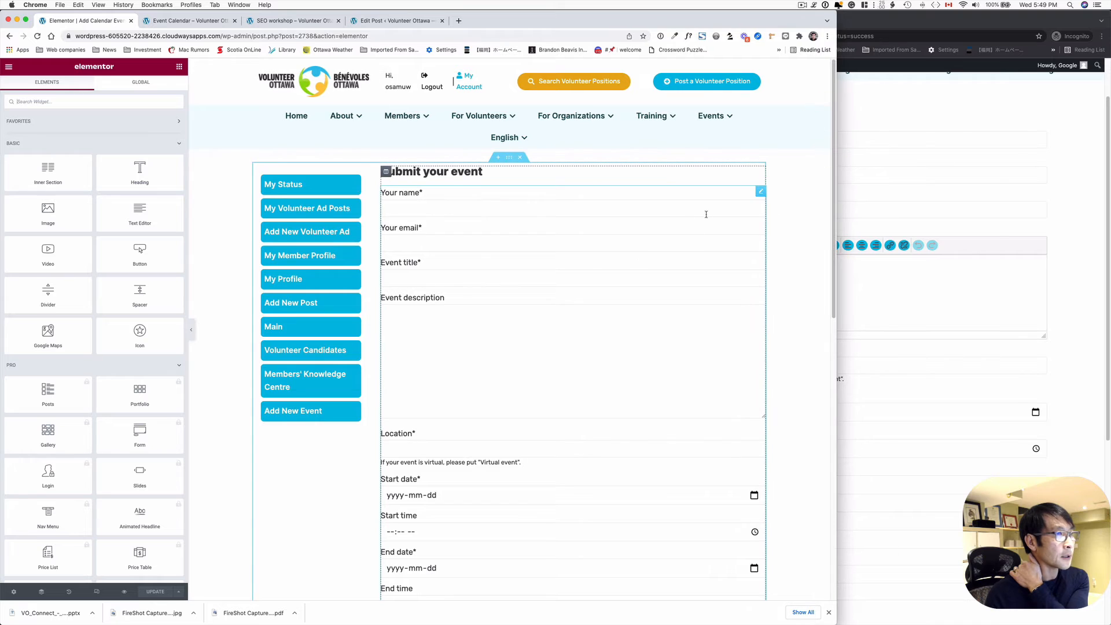
# - Delete the existing form widget below the Submit your event heading in the template
pyautogui.scroll(-5, 693, 220)
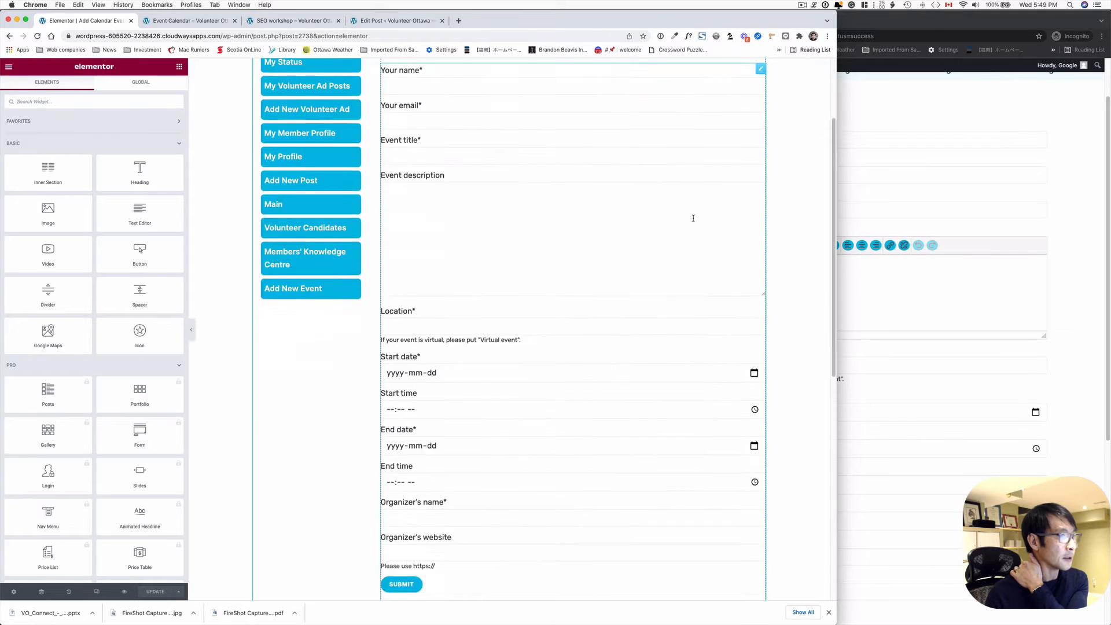
pyautogui.scroll(4, 692, 220)
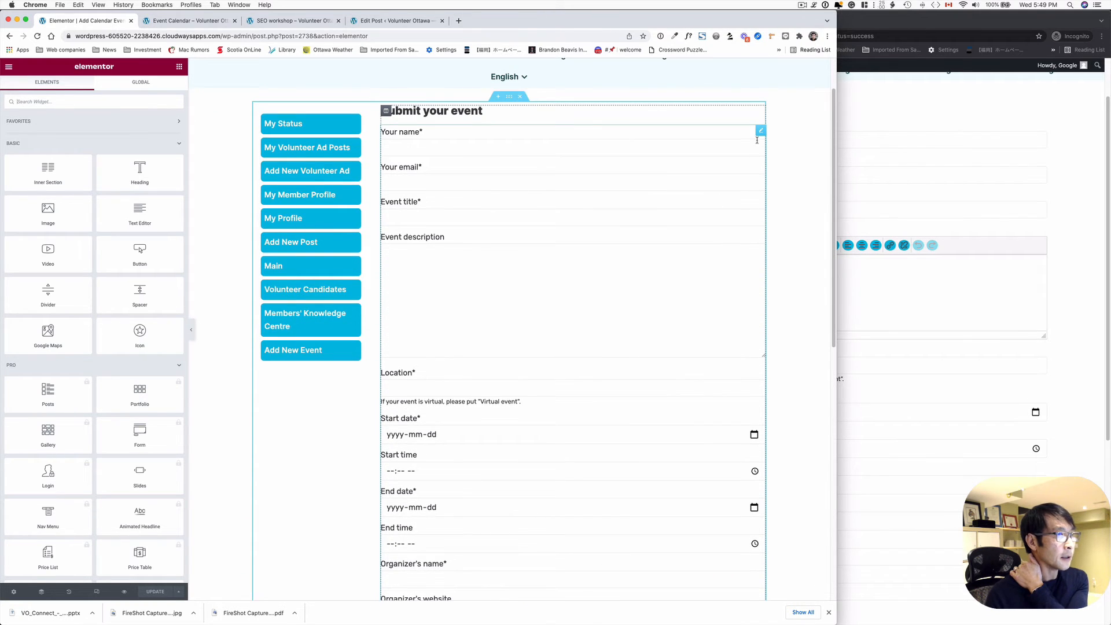
pyautogui.rightClick(762, 135)
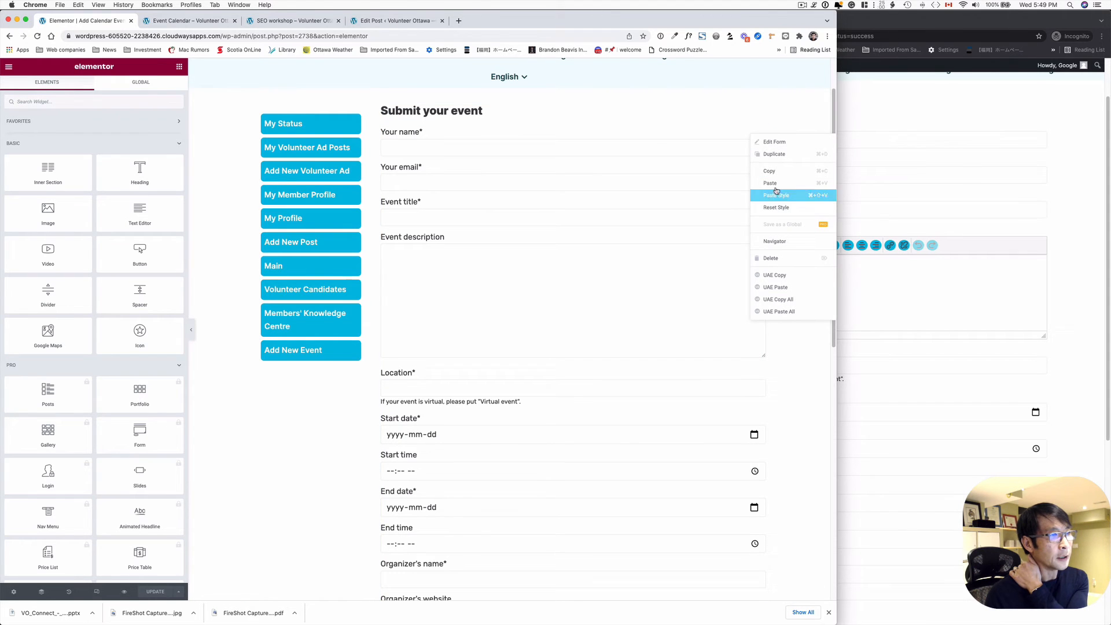
pyautogui.click(771, 258)
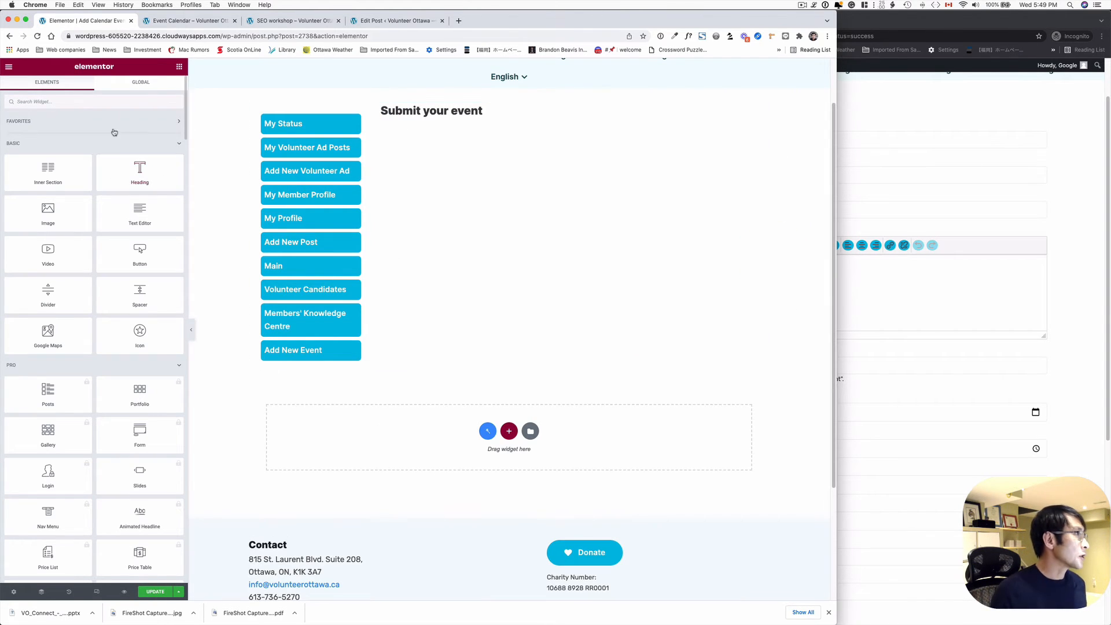
# - Search the widgets for "form" and place the JetEngine Form widget below the Submit your event heading
pyautogui.click(99, 101)
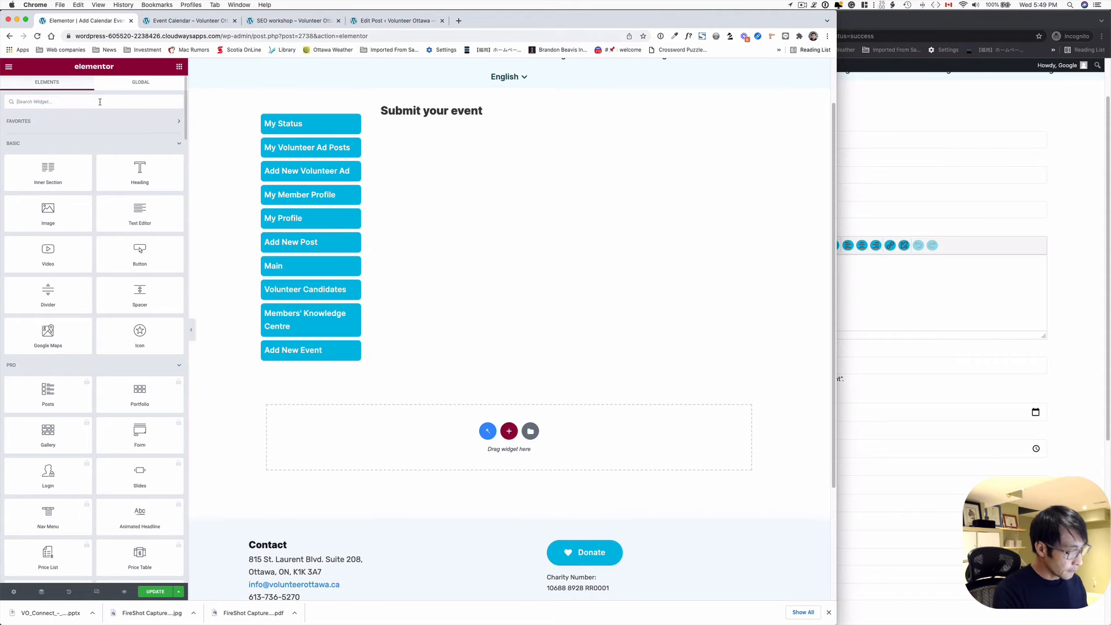
pyautogui.write('form')
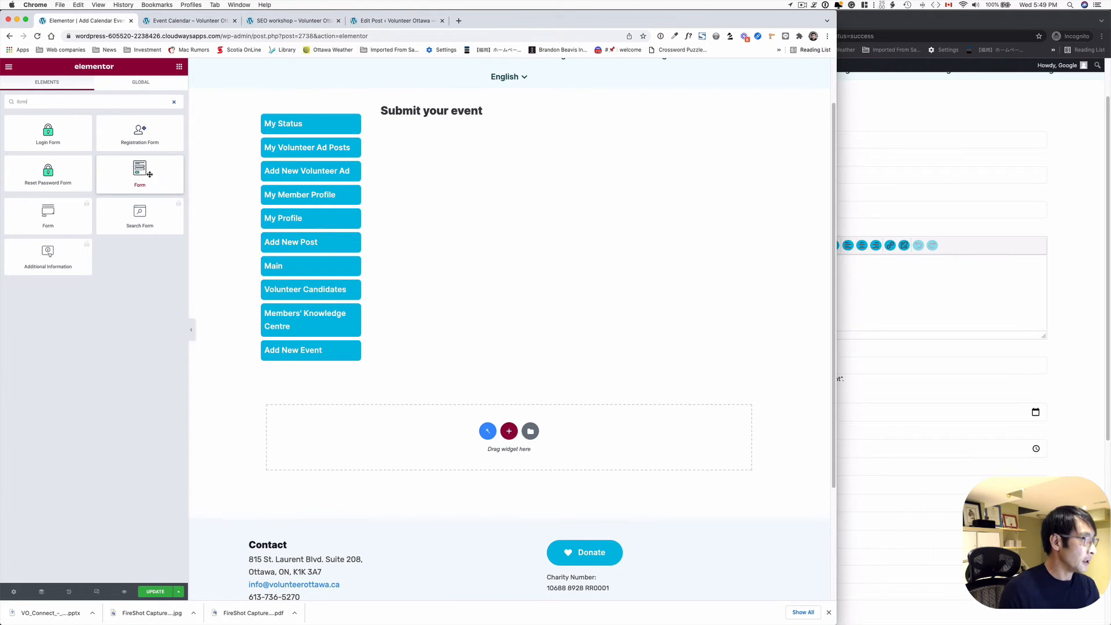
pyautogui.moveTo(152, 170); pyautogui.dragTo(483, 115)
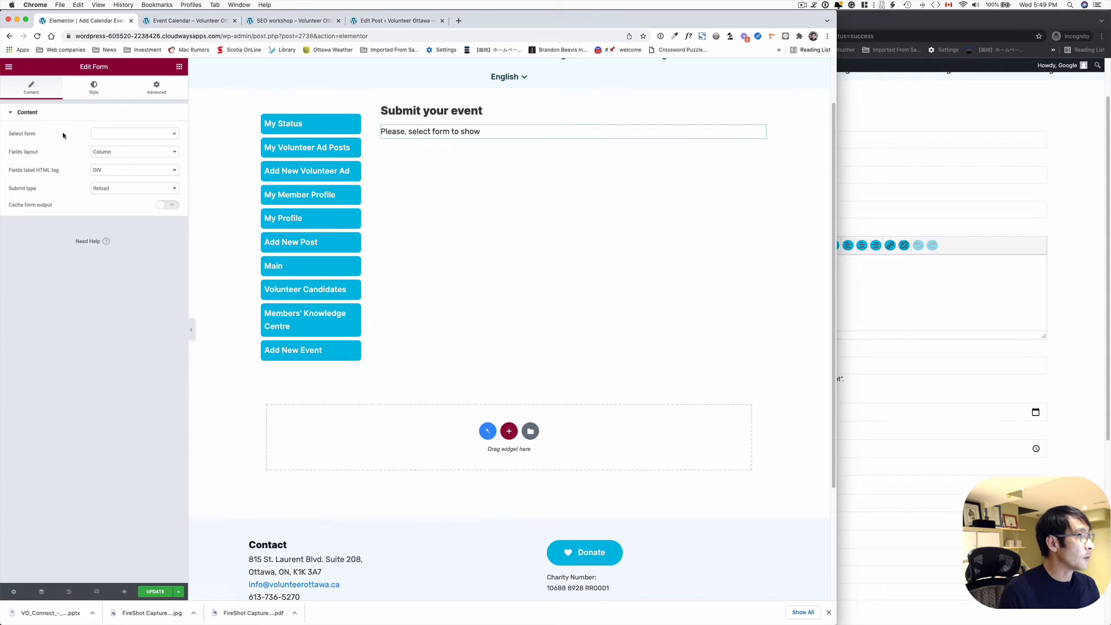
# - Check the title of the event submission form in the form editor, then return to the Elementor template
pyautogui.click(194, 26)
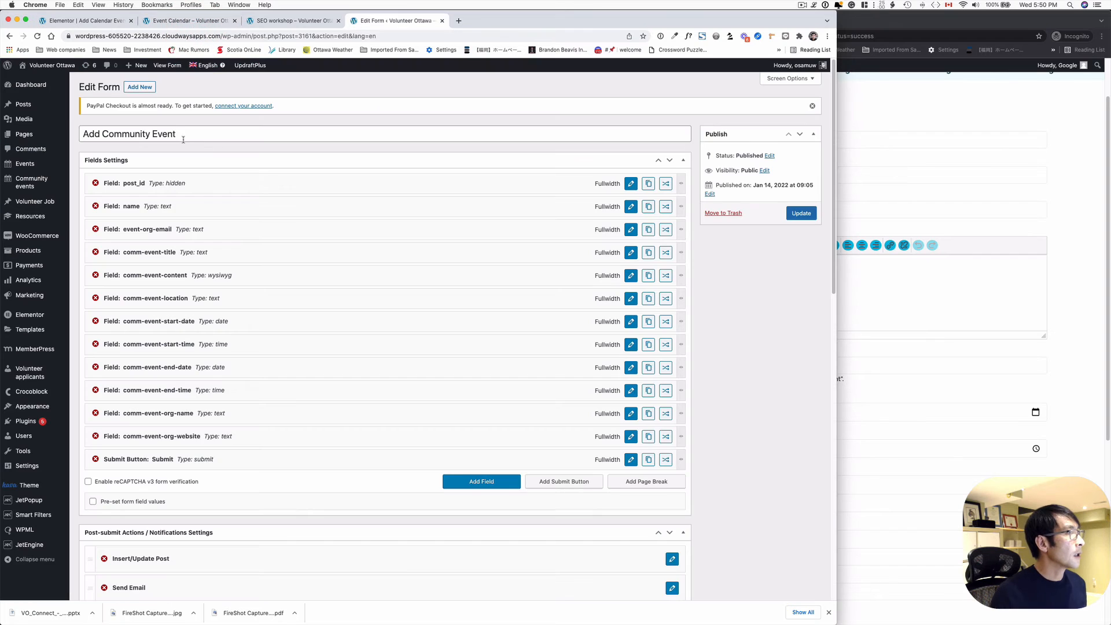
pyautogui.click(183, 137)
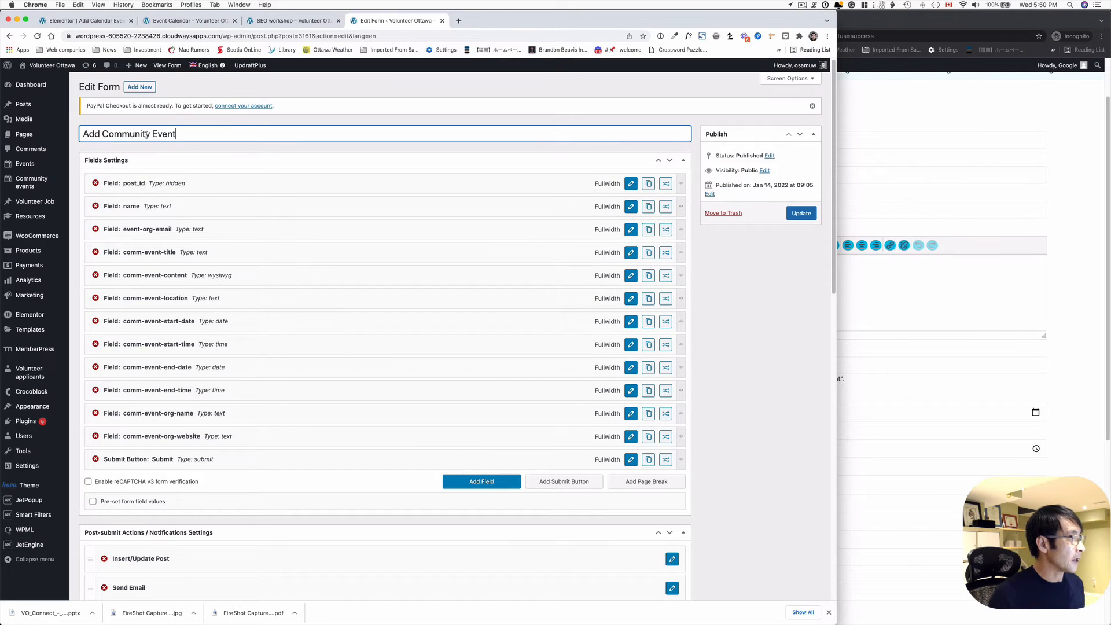
pyautogui.click(95, 21)
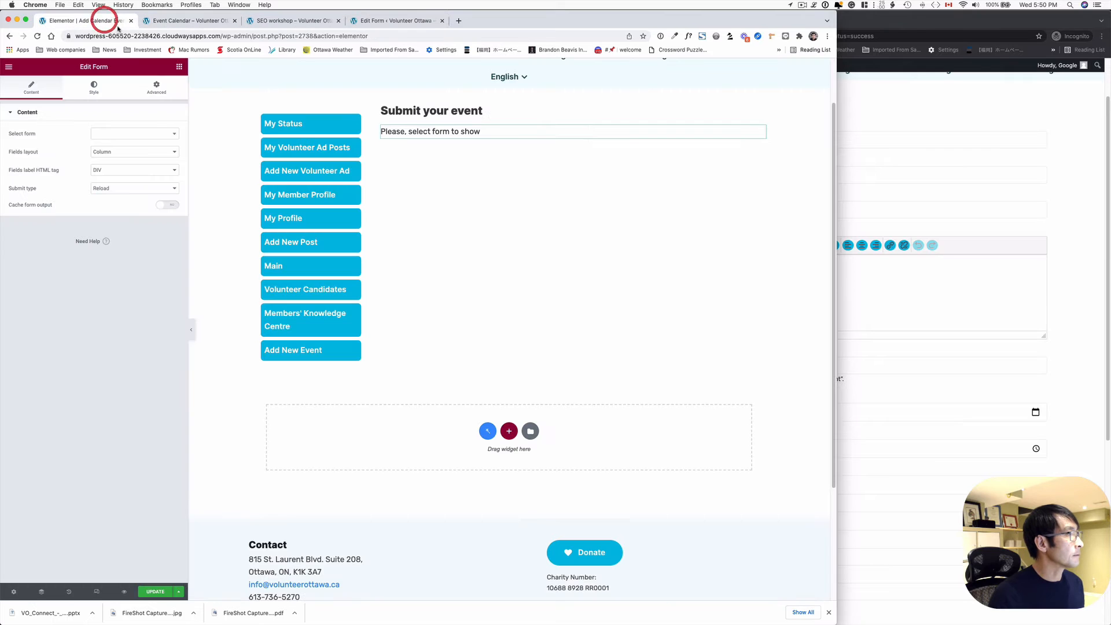
# - Search the widget's form choices for "community", select Add Community Event and review the form placed in the template
pyautogui.click(113, 134)
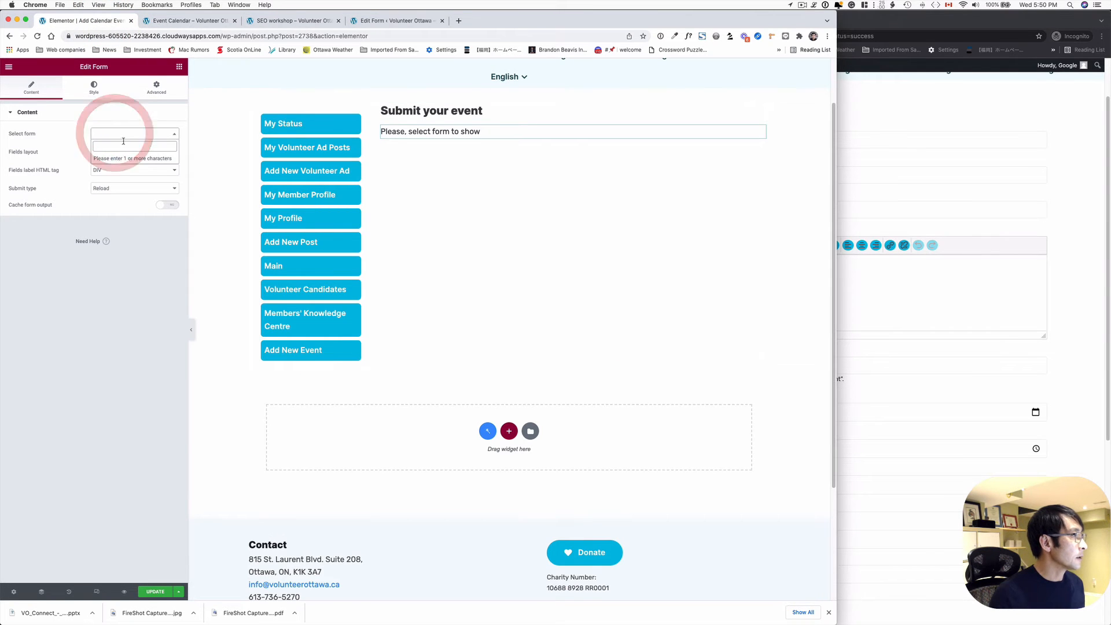
pyautogui.click(120, 143)
pyautogui.write('ad')
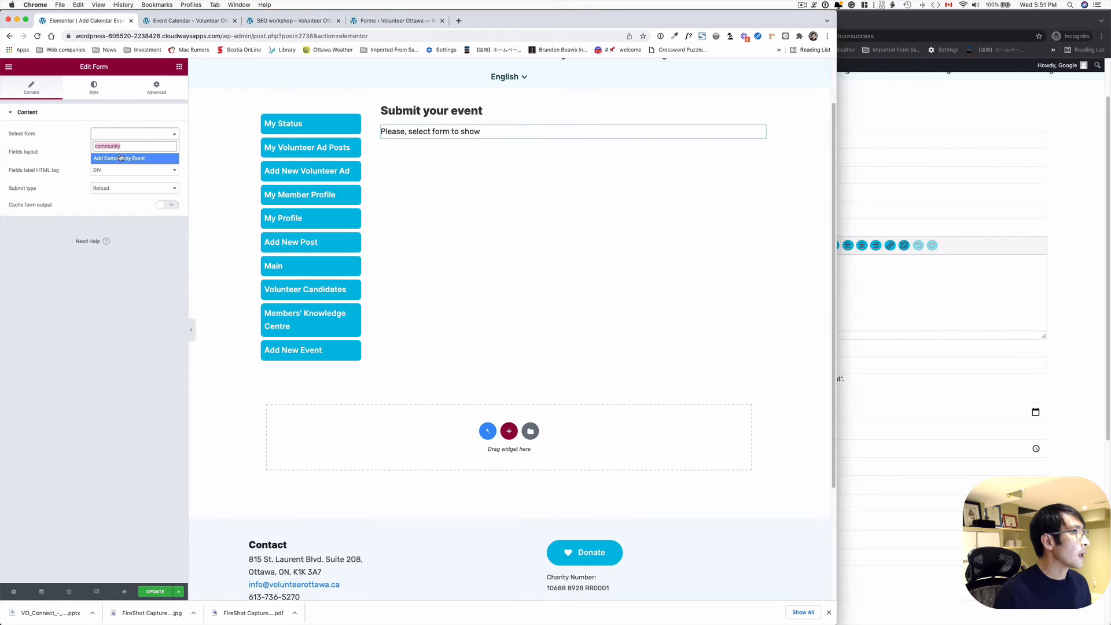
pyautogui.click(110, 158)
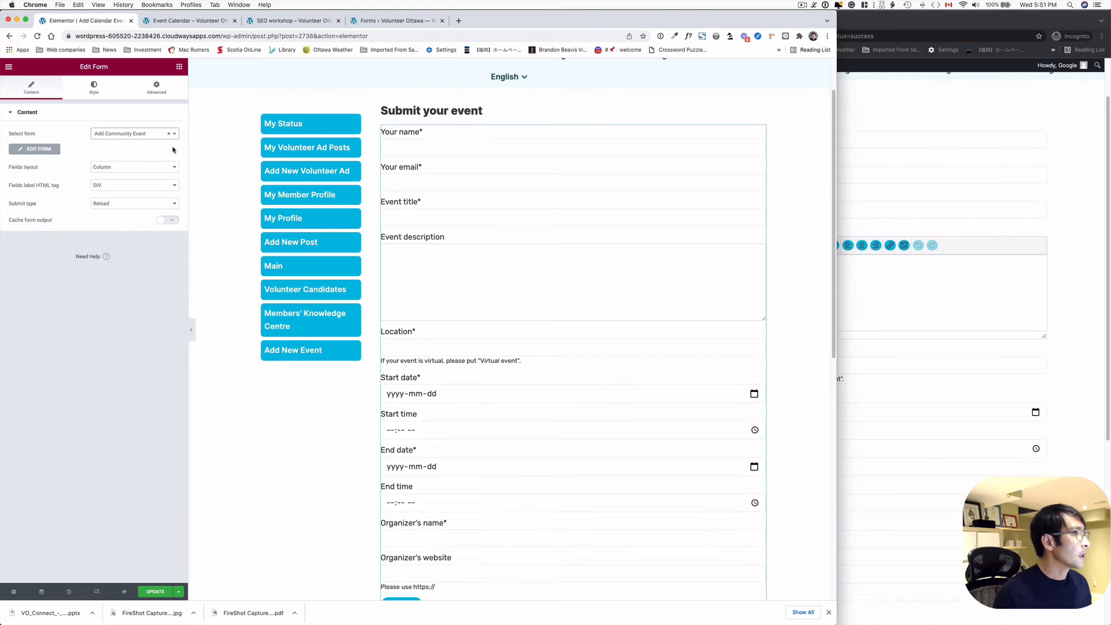
pyautogui.scroll(-4, 621, 248)
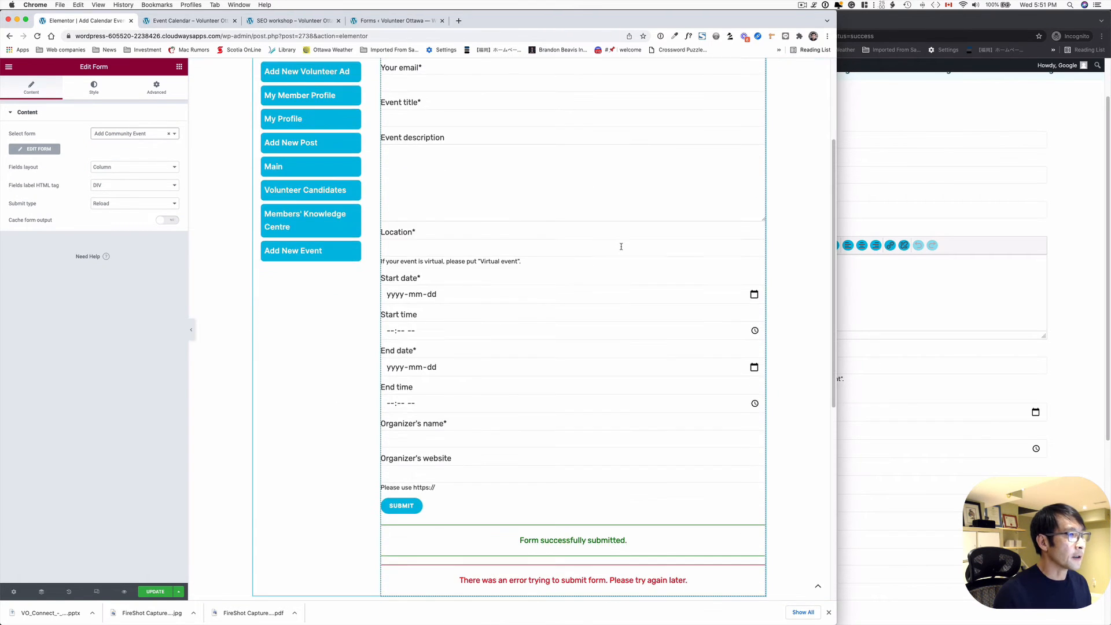
pyautogui.scroll(2, 622, 250)
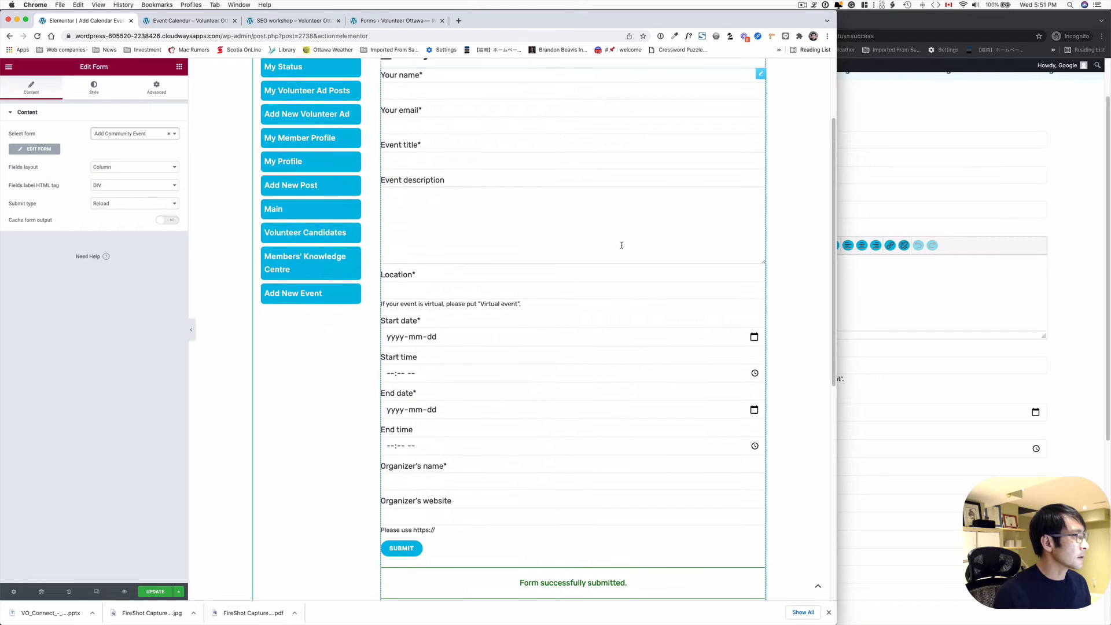
pyautogui.scroll(1, 803, 69)
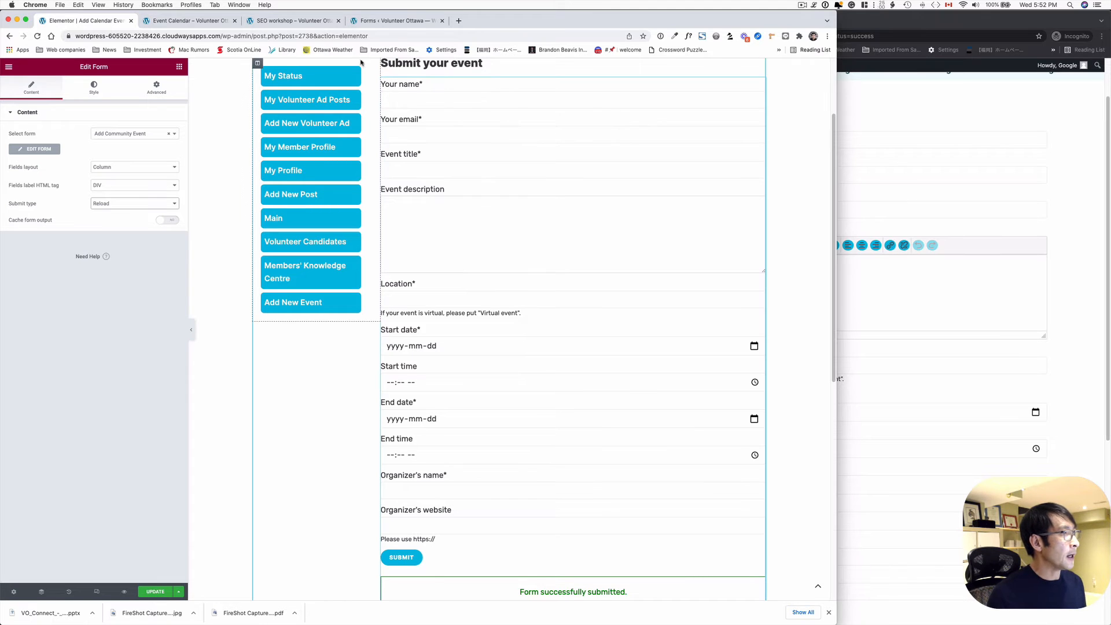
# - Review the SEO workshop page and the Community Events list on the Event Calendar page
pyautogui.click(294, 21)
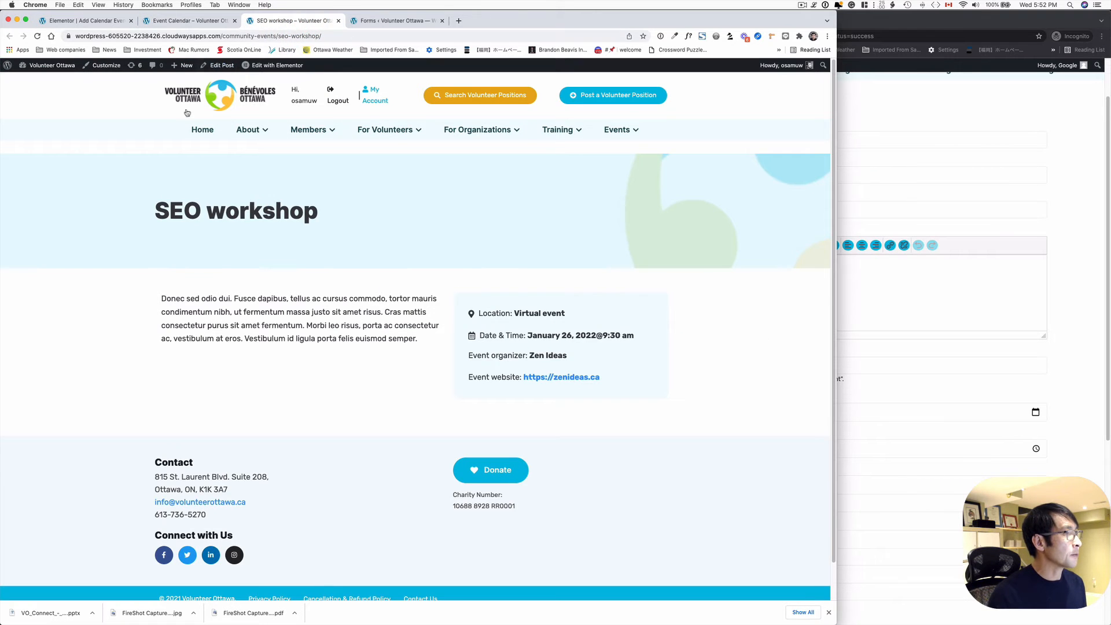
pyautogui.click(206, 23)
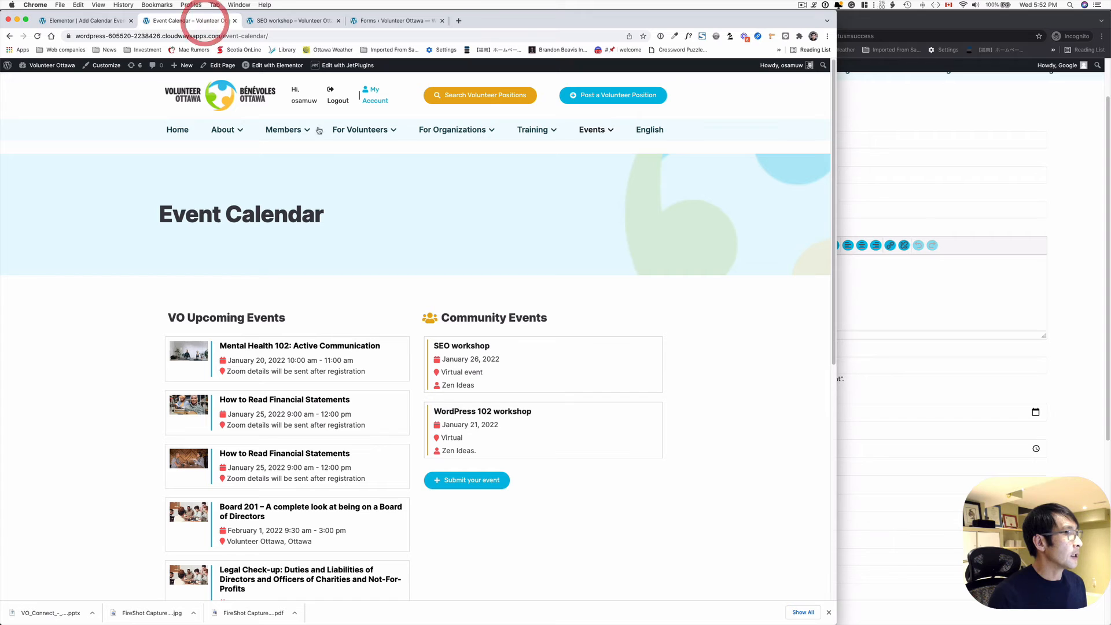
pyautogui.click(702, 408)
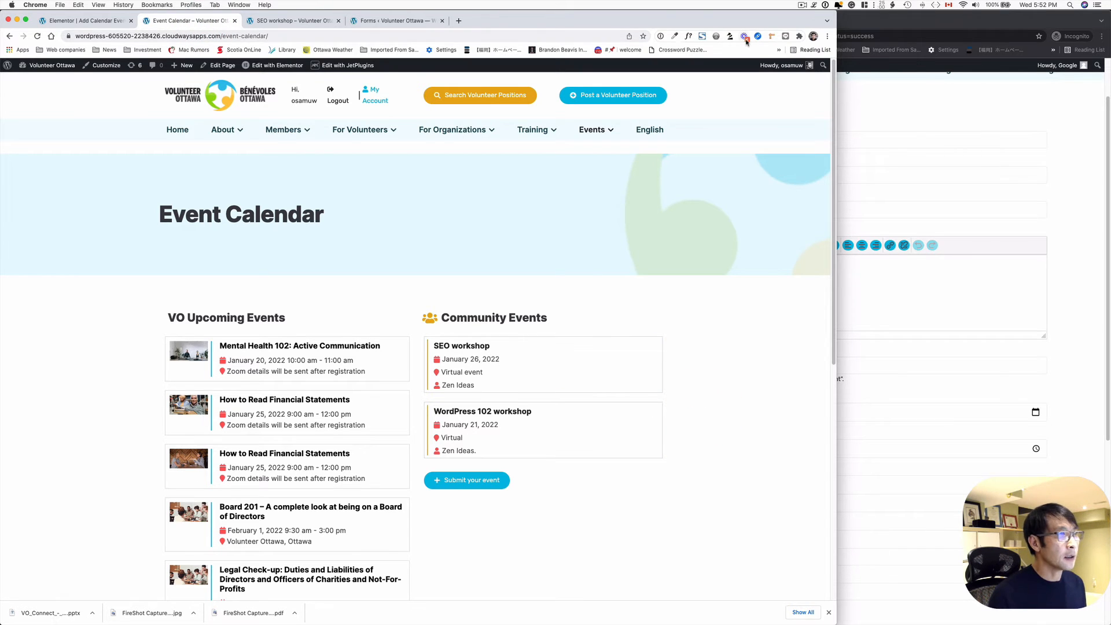
# - Return to the WordPress dashboard and open the Community Events listing item from the JetEngine listings for editing with Elementor
pyautogui.click(802, 6)
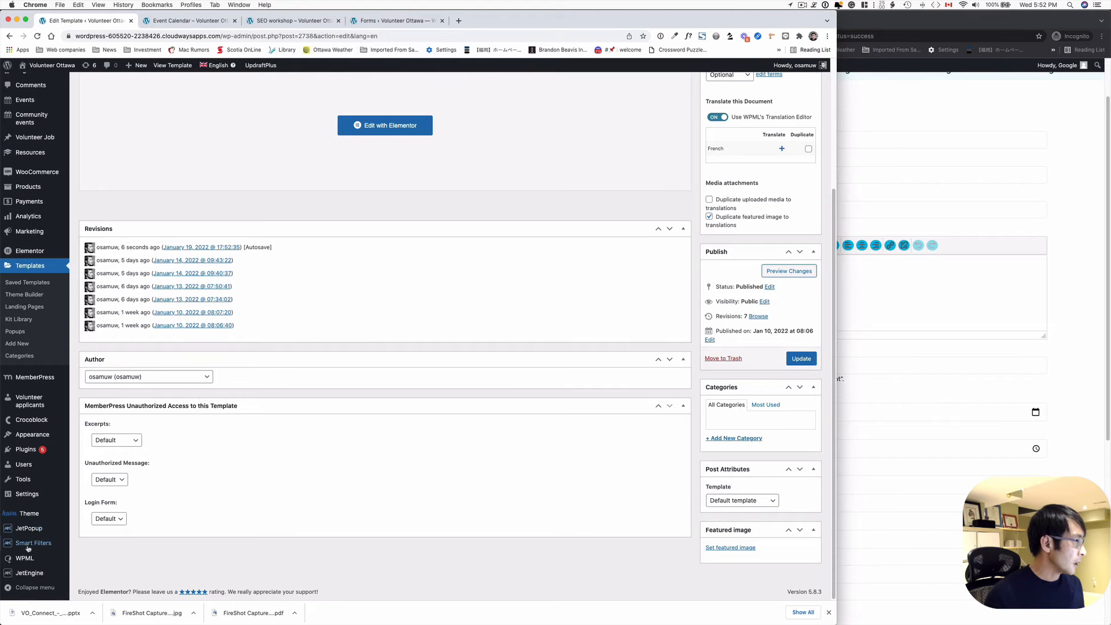
pyautogui.moveTo(29, 573)
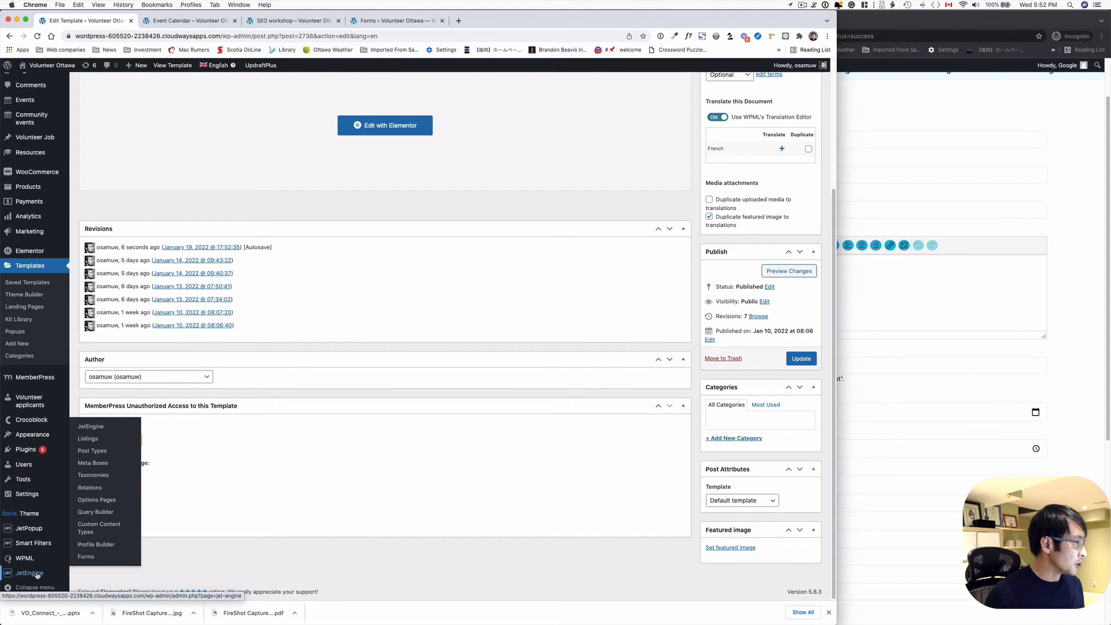
pyautogui.click(98, 441)
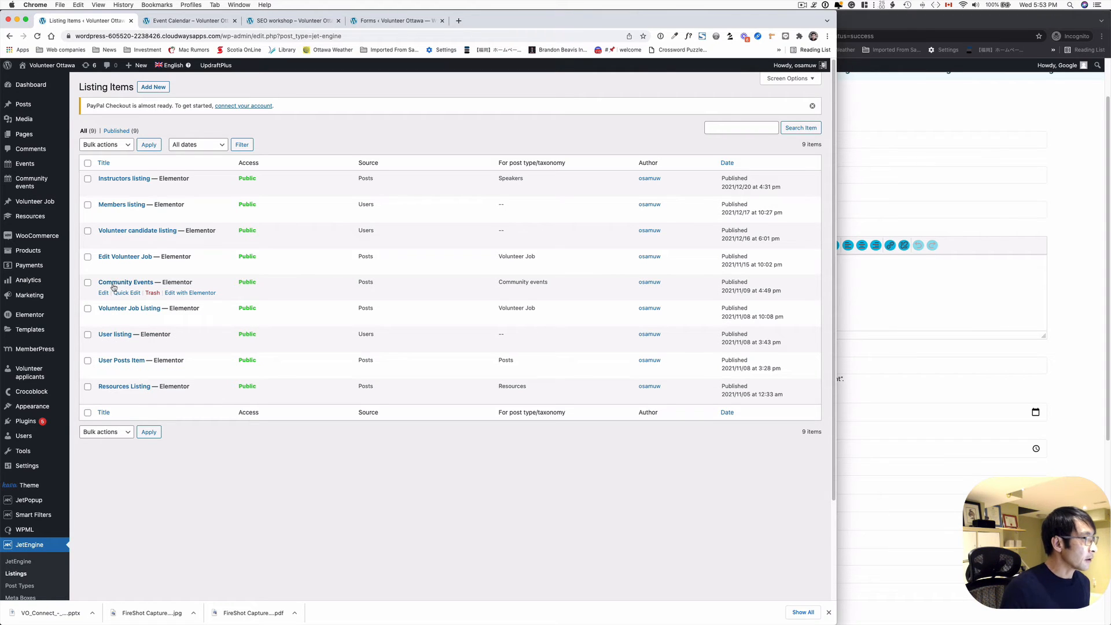
pyautogui.click(189, 294)
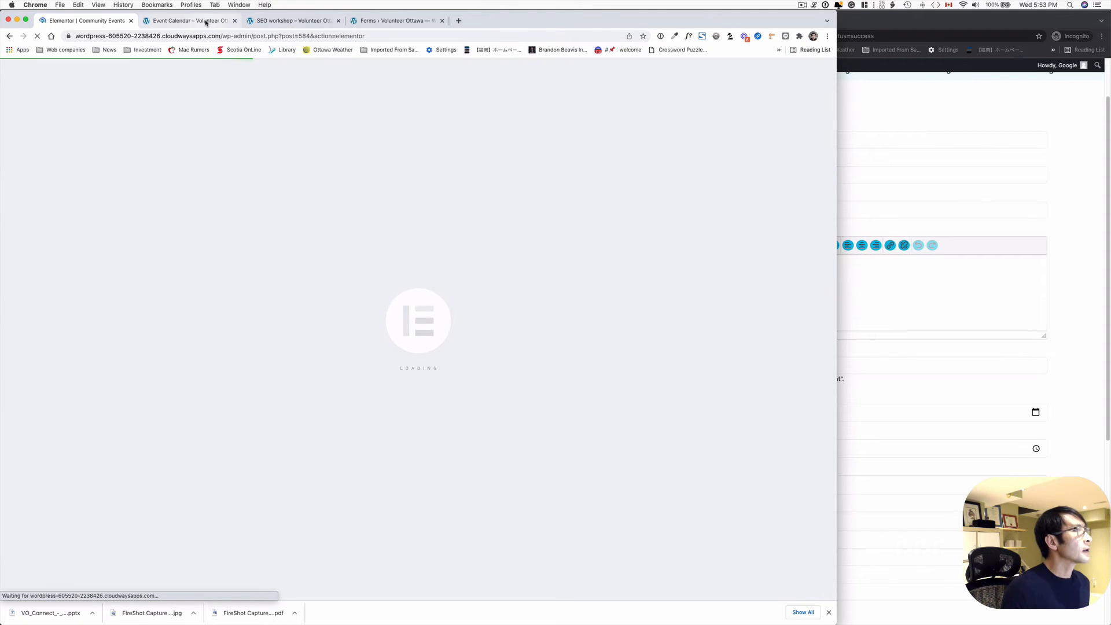
# - Move the Event Calendar page into its own window and arrange it side by side with the widened Community Events listing editor
pyautogui.moveTo(212, 22); pyautogui.dragTo(476, 60)
pyautogui.click(534, 73)
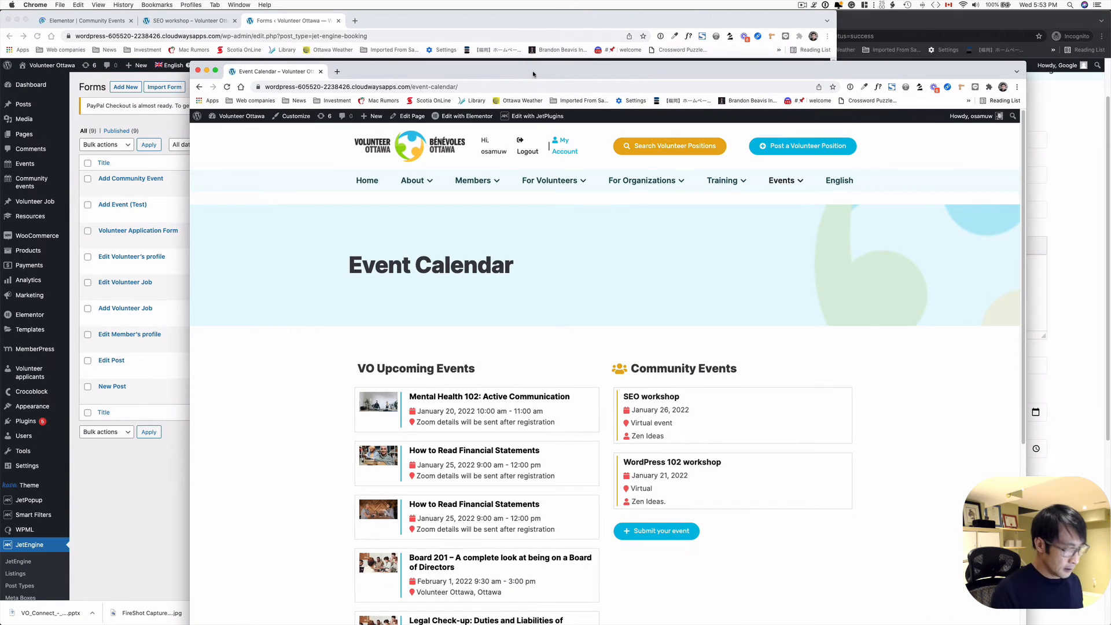
pyautogui.hotkey('ctrl', 'alt', 'Right')
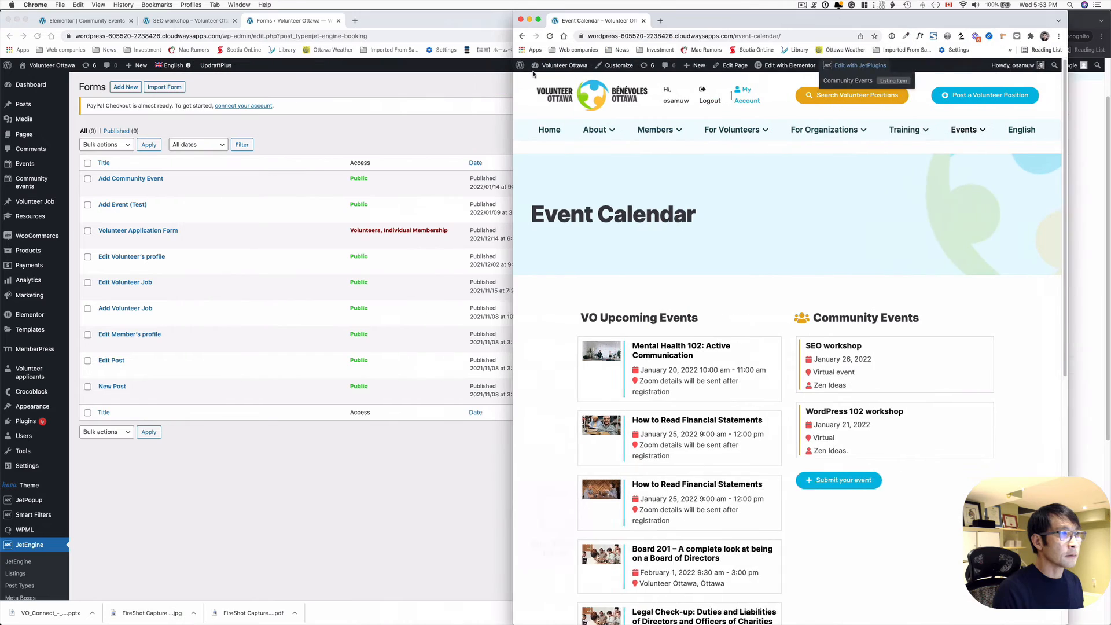
pyautogui.click(285, 87)
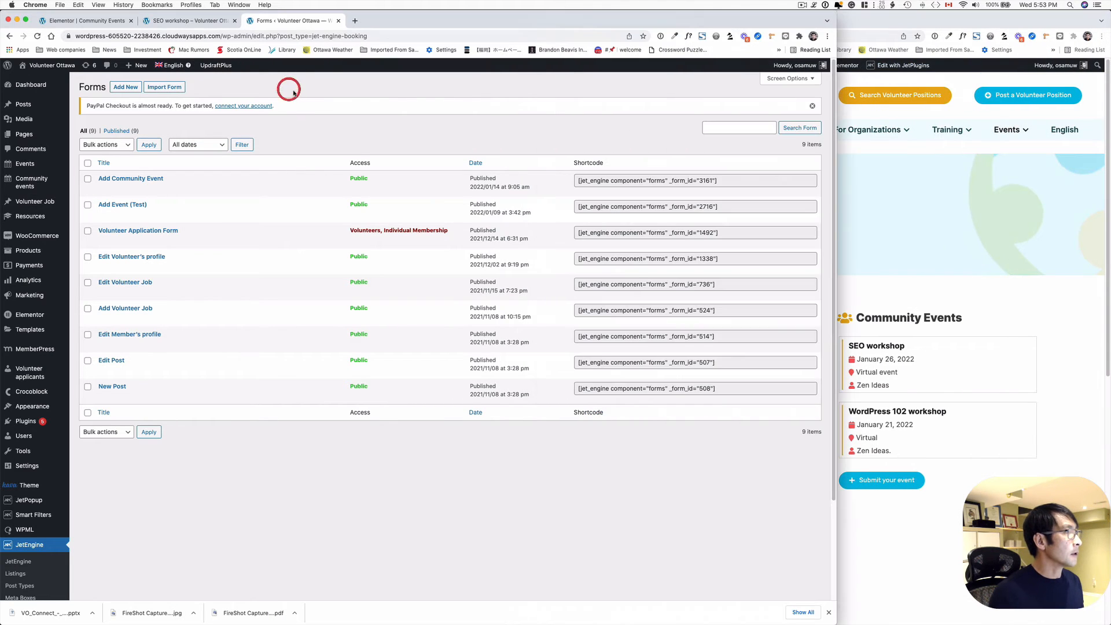
pyautogui.click(109, 19)
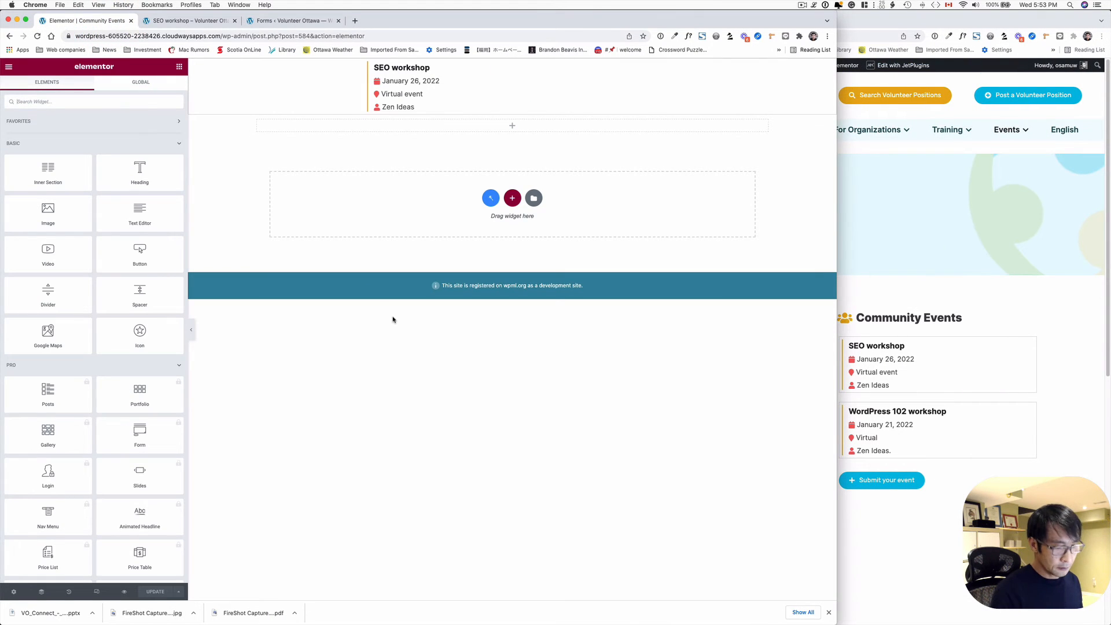
pyautogui.hotkey('ctrl', 'alt', 'Left')
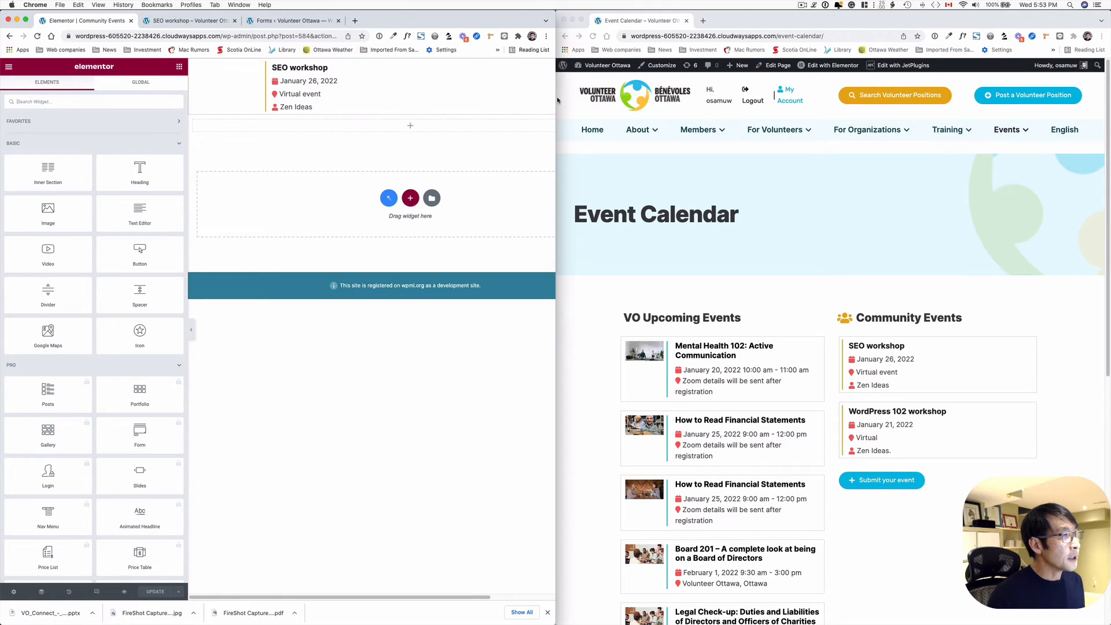
pyautogui.moveTo(554, 91); pyautogui.dragTo(620, 80)
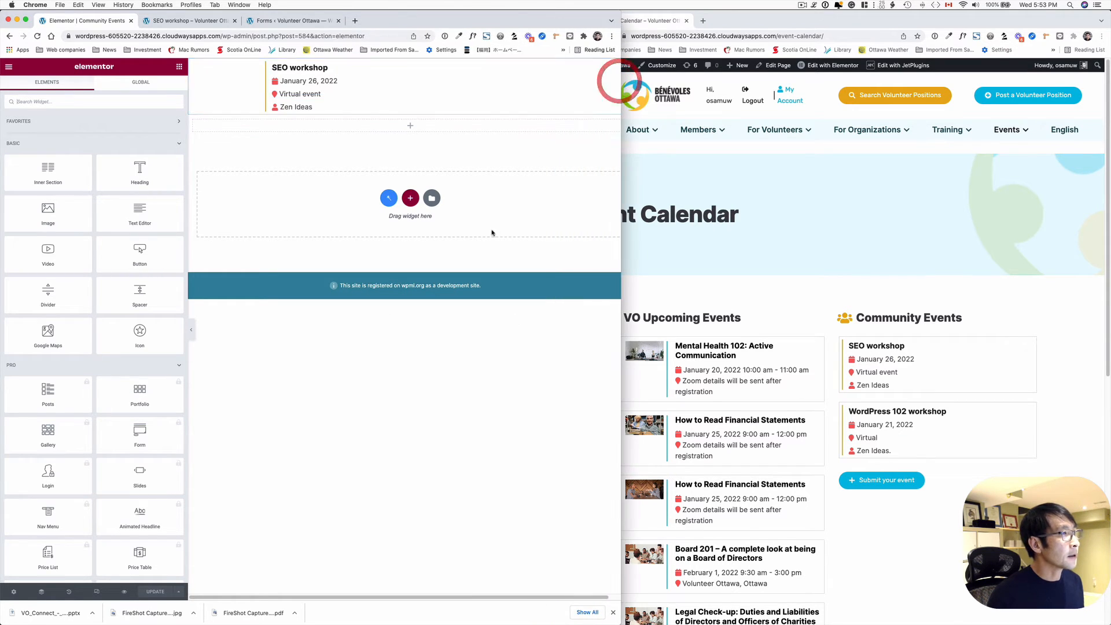
# - Inspect the listing's section and event title, and search the widgets for "dynam" to locate the Dynamic Field widget
pyautogui.click(412, 64)
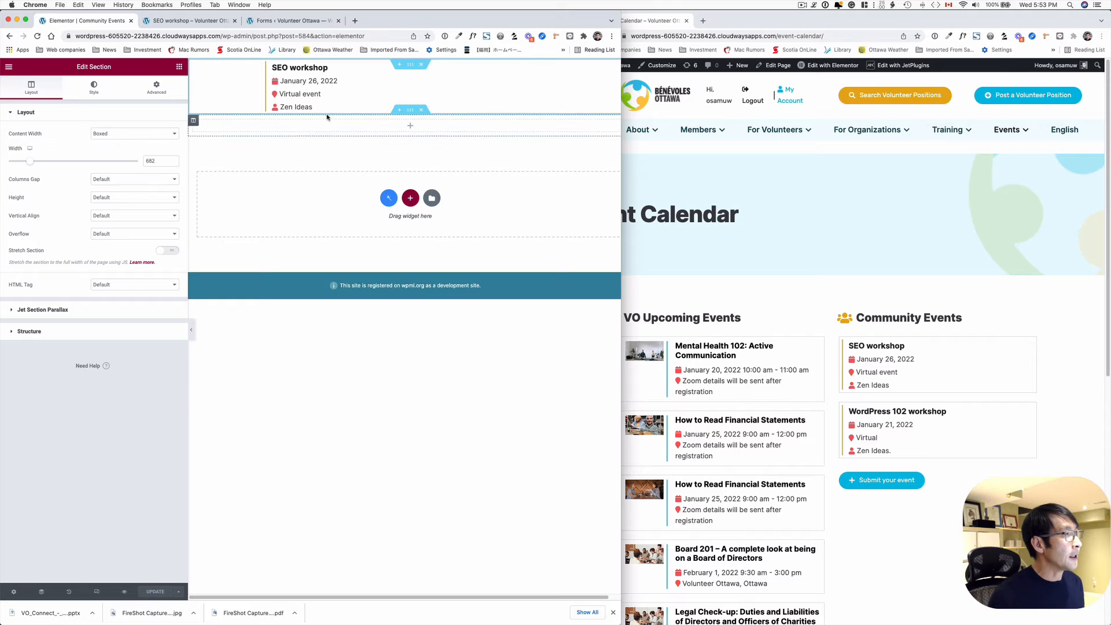
pyautogui.click(312, 65)
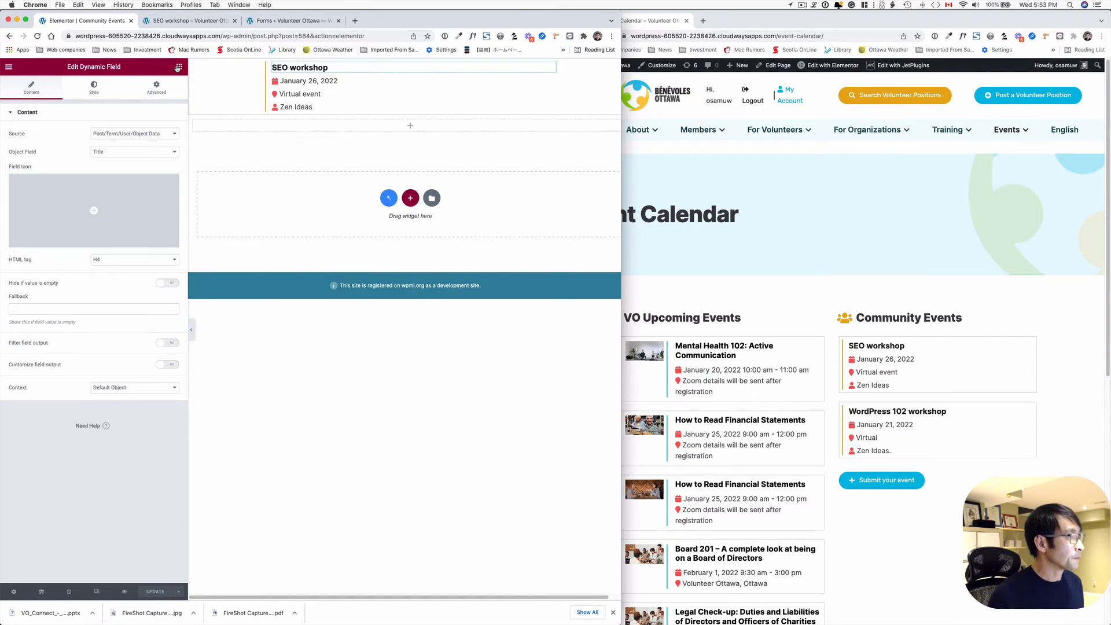
pyautogui.click(178, 67)
pyautogui.click(110, 103)
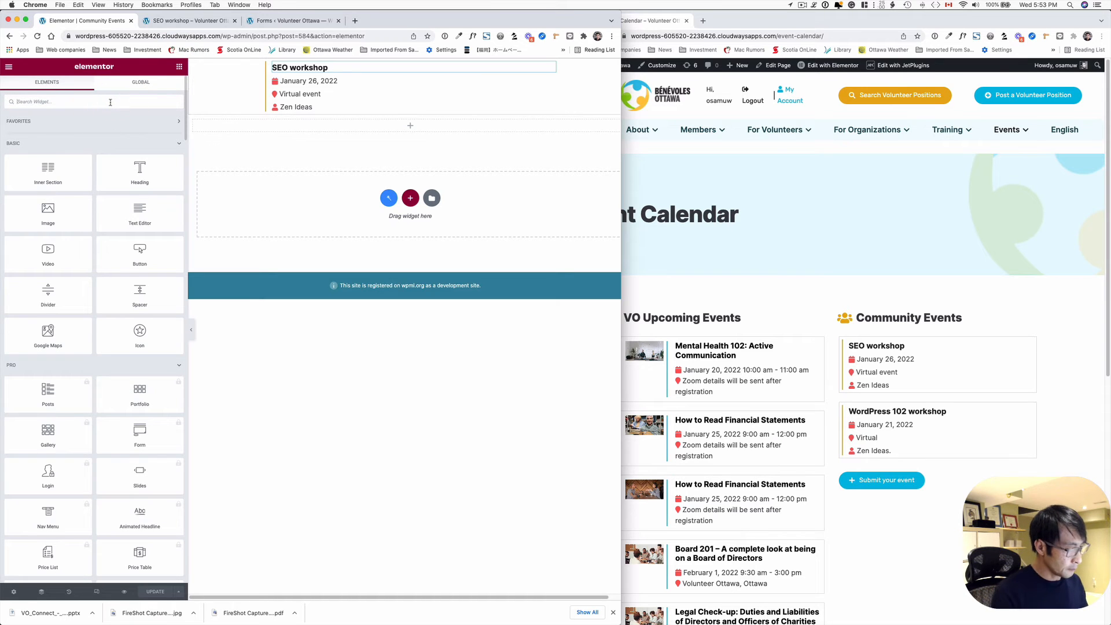
pyautogui.write('dynam')
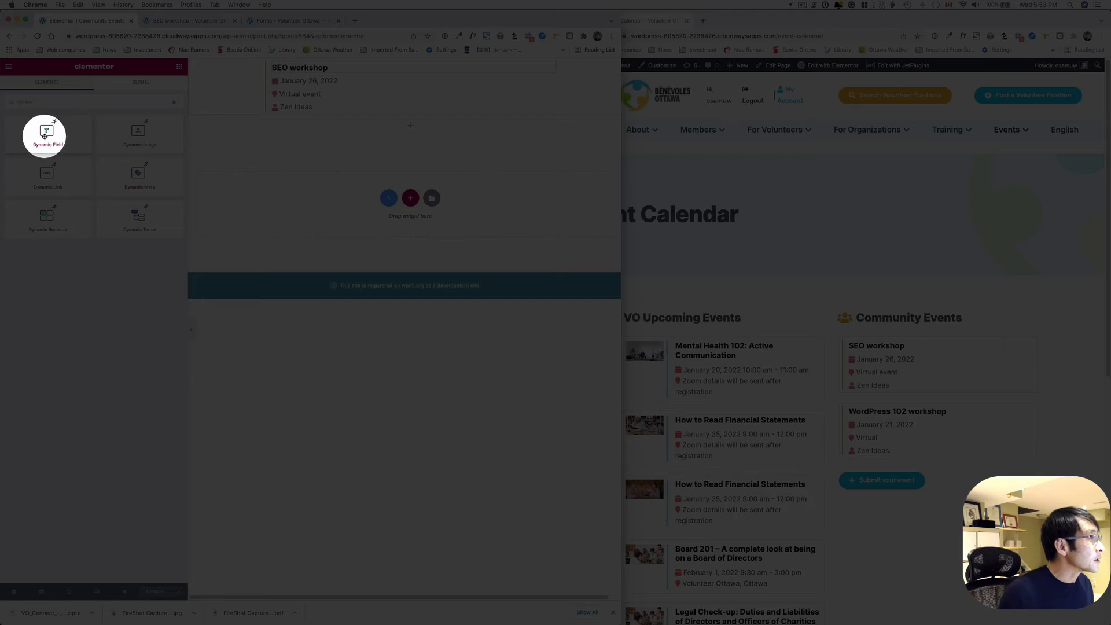
# - Examine the source and object field choices of the event title's dynamic field, keeping the current selections
pyautogui.click(300, 67)
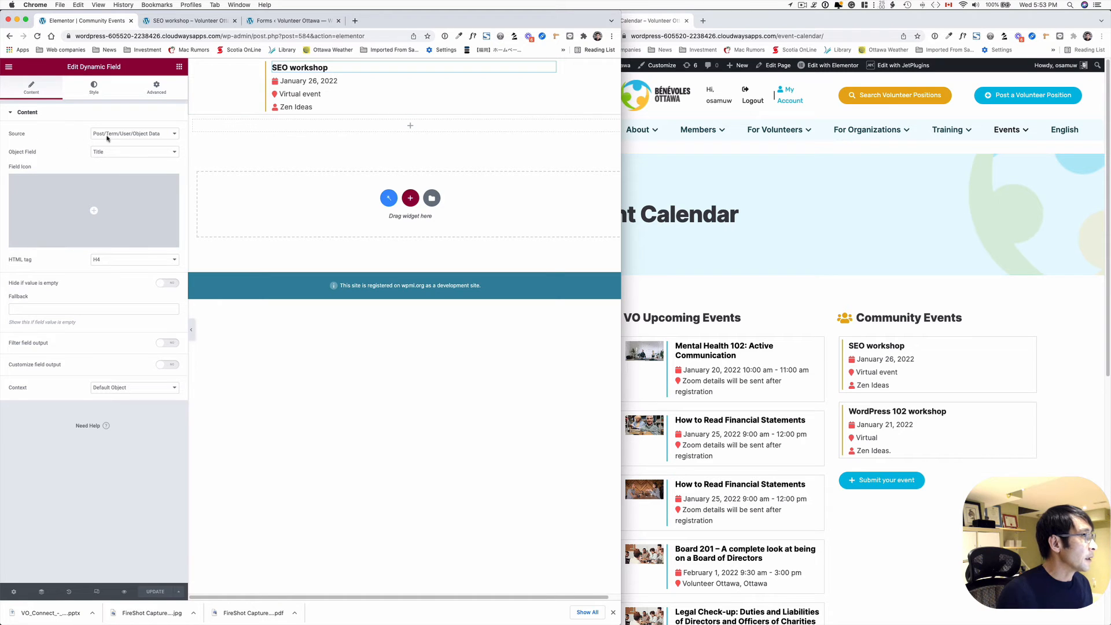
pyautogui.click(107, 136)
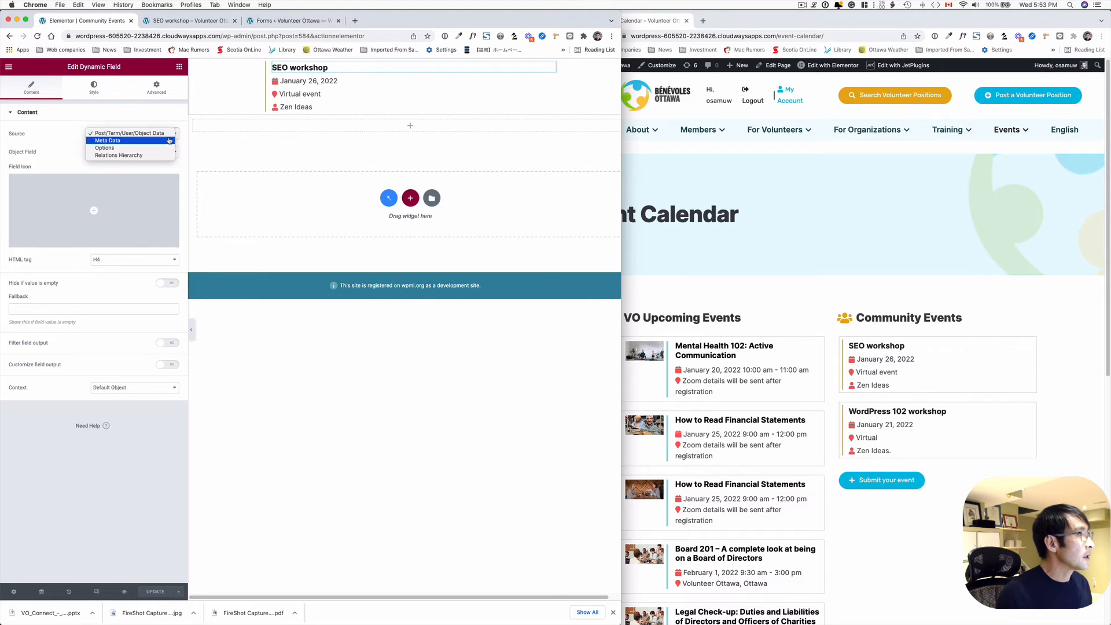
pyautogui.click(122, 111)
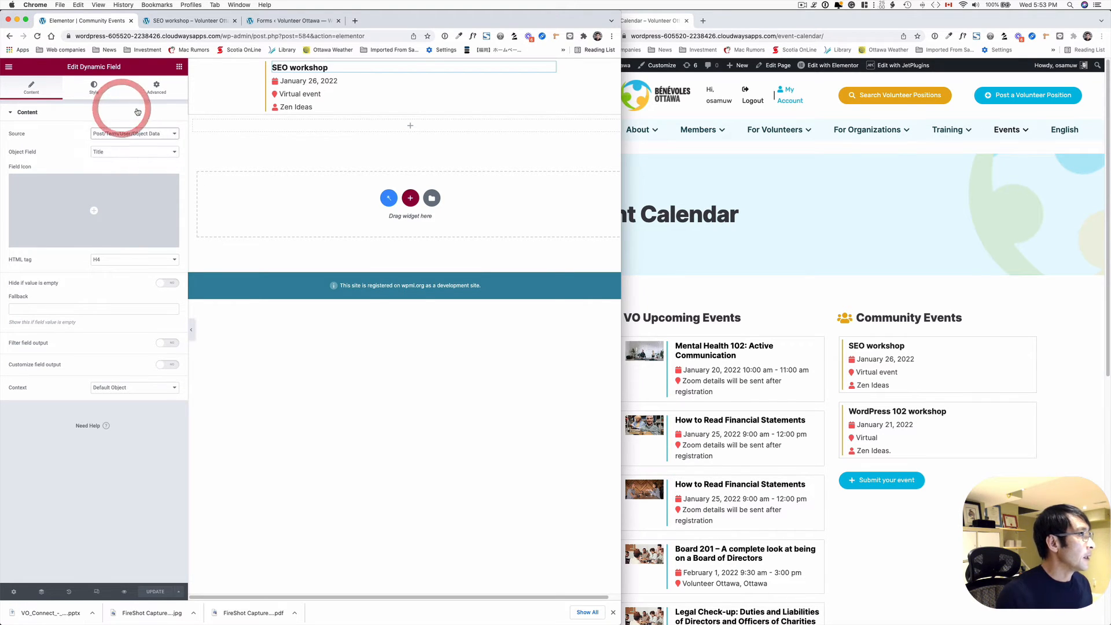
pyautogui.click(120, 155)
pyautogui.click(118, 152)
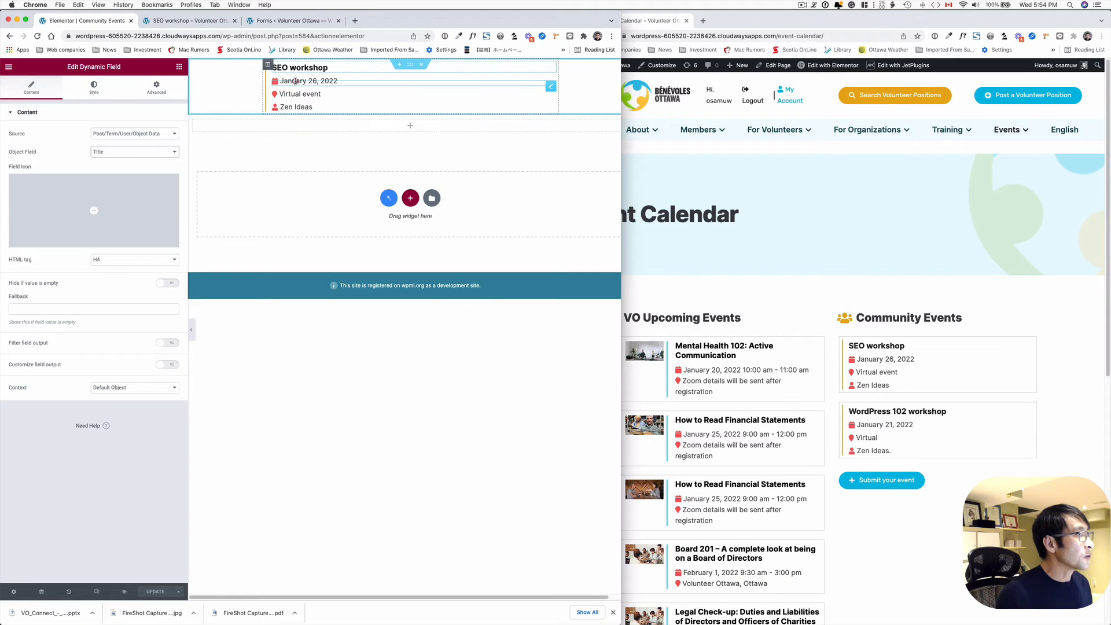
# - Examine the source and meta field choices of the event date's dynamic field, keeping the current selections
pyautogui.click(320, 81)
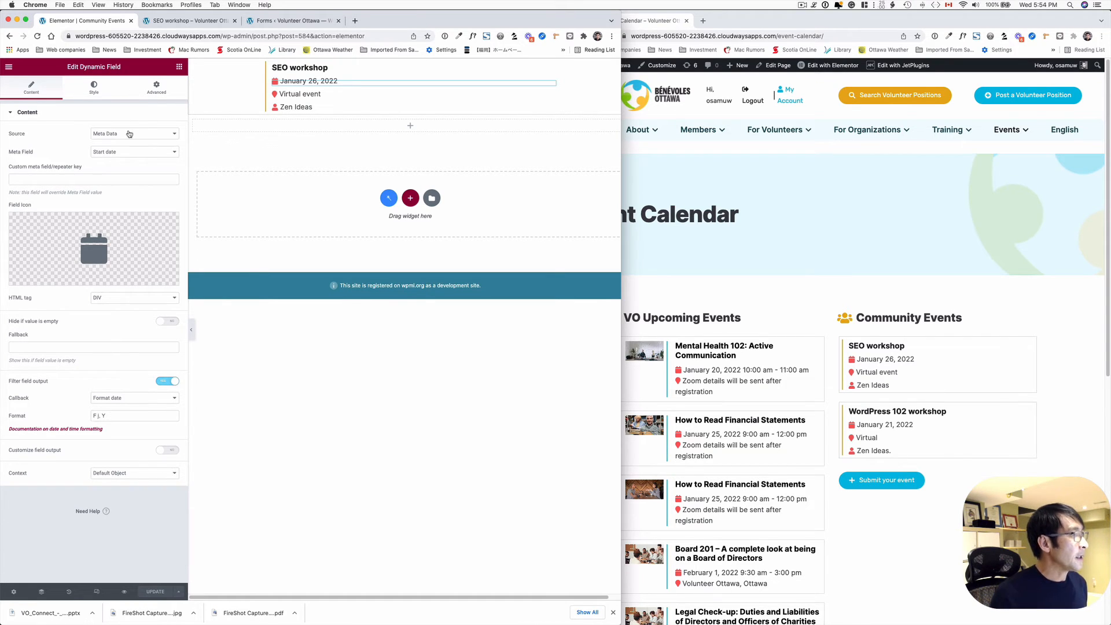
pyautogui.click(129, 134)
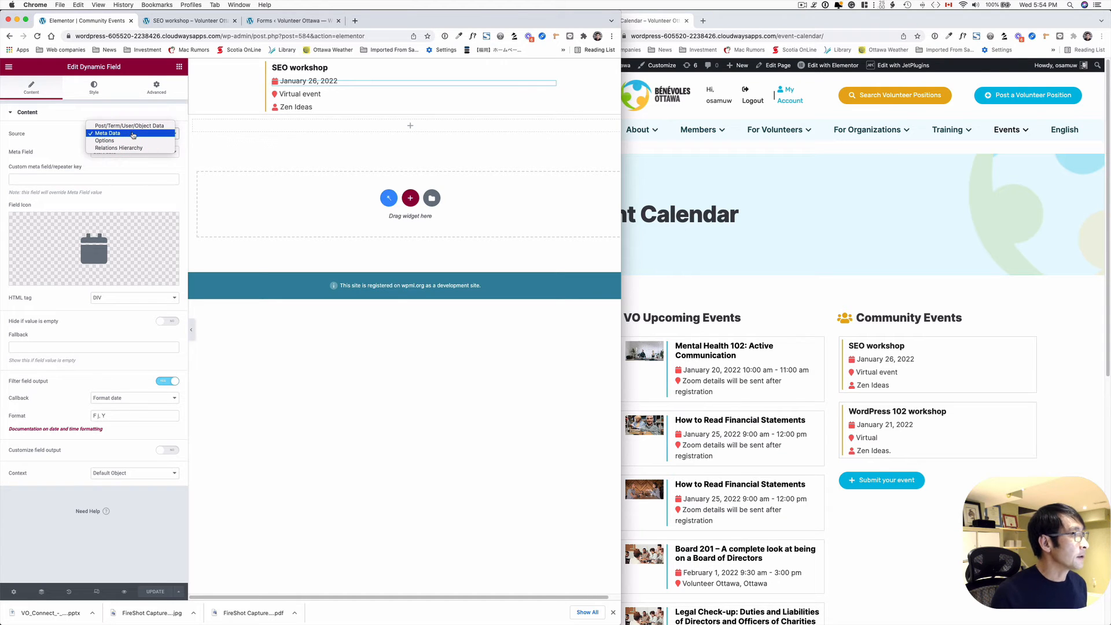
pyautogui.click(65, 145)
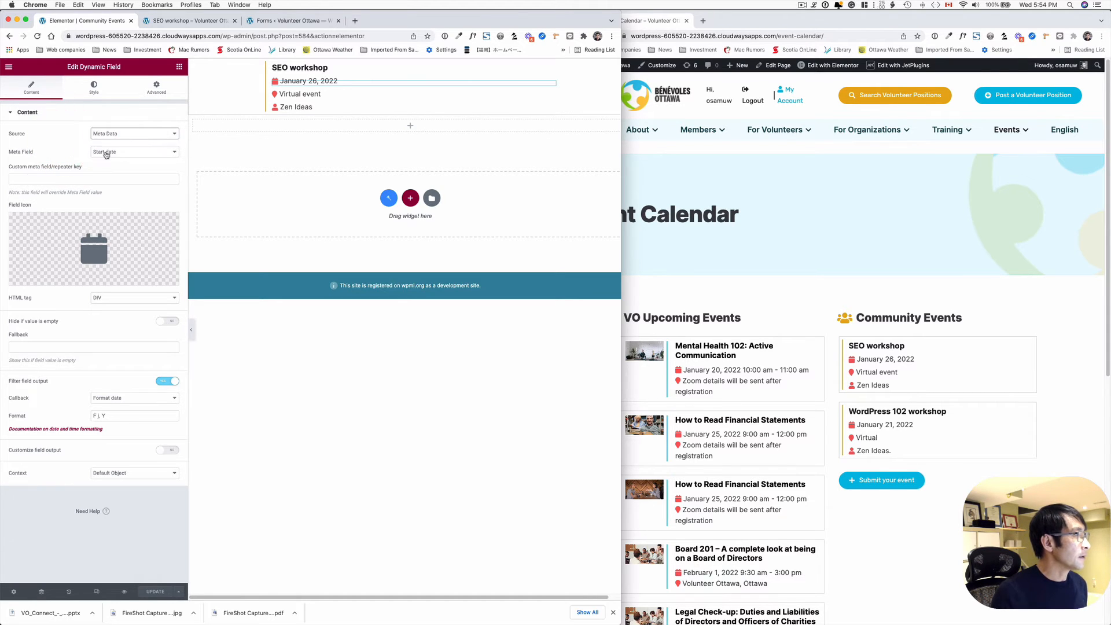
pyautogui.click(122, 153)
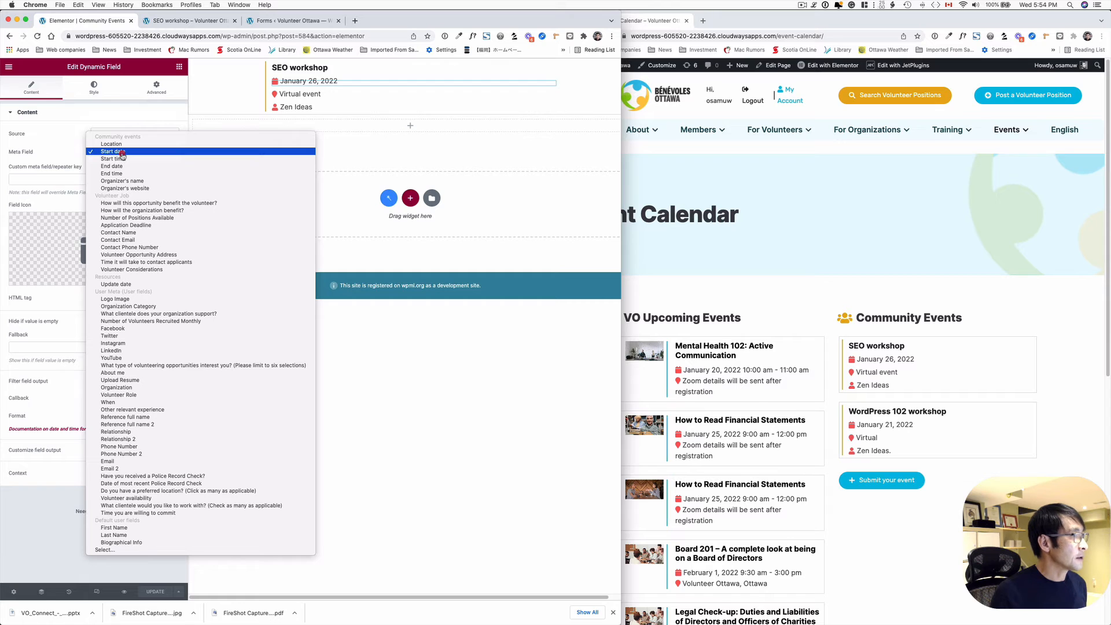
pyautogui.click(123, 154)
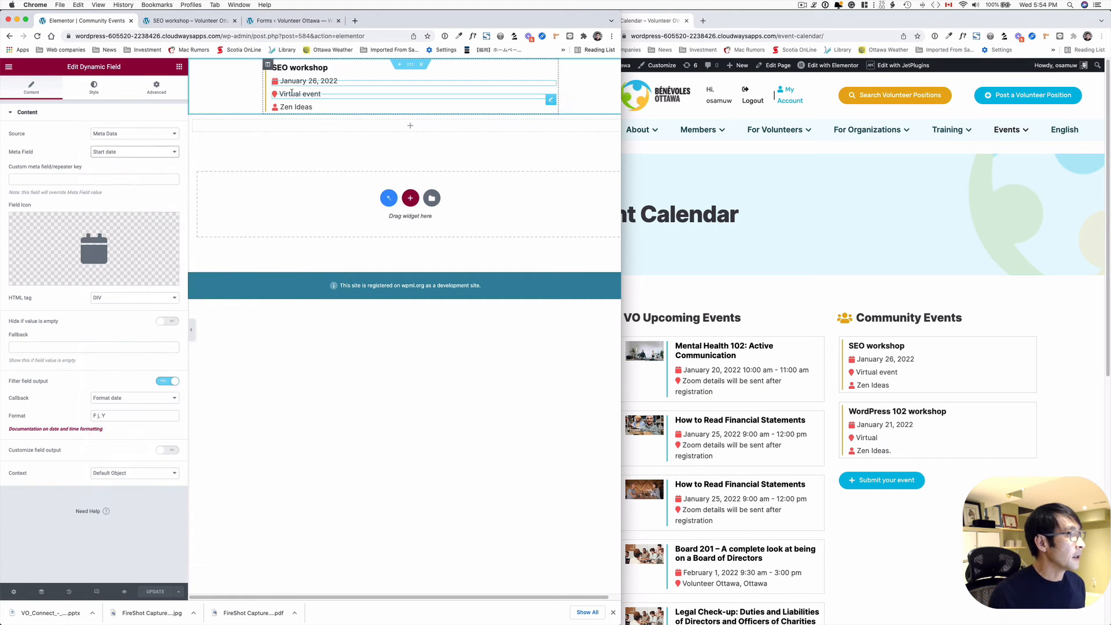
# - Check the meta field settings of the event location and organizer's name dynamic fields
pyautogui.click(292, 93)
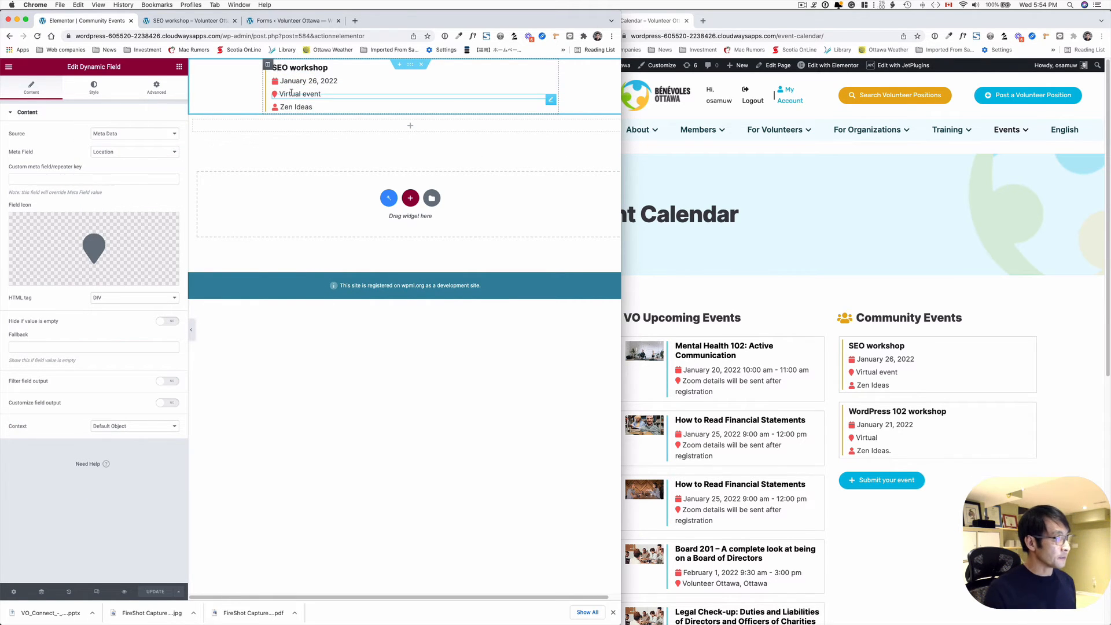
pyautogui.click(116, 152)
pyautogui.click(145, 121)
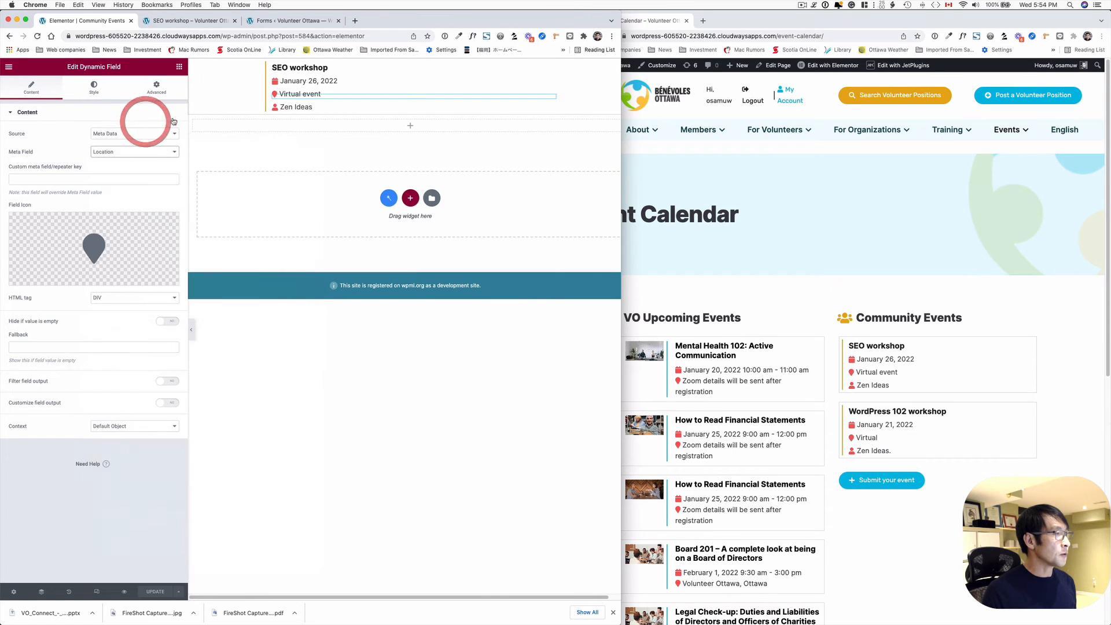
pyautogui.click(300, 107)
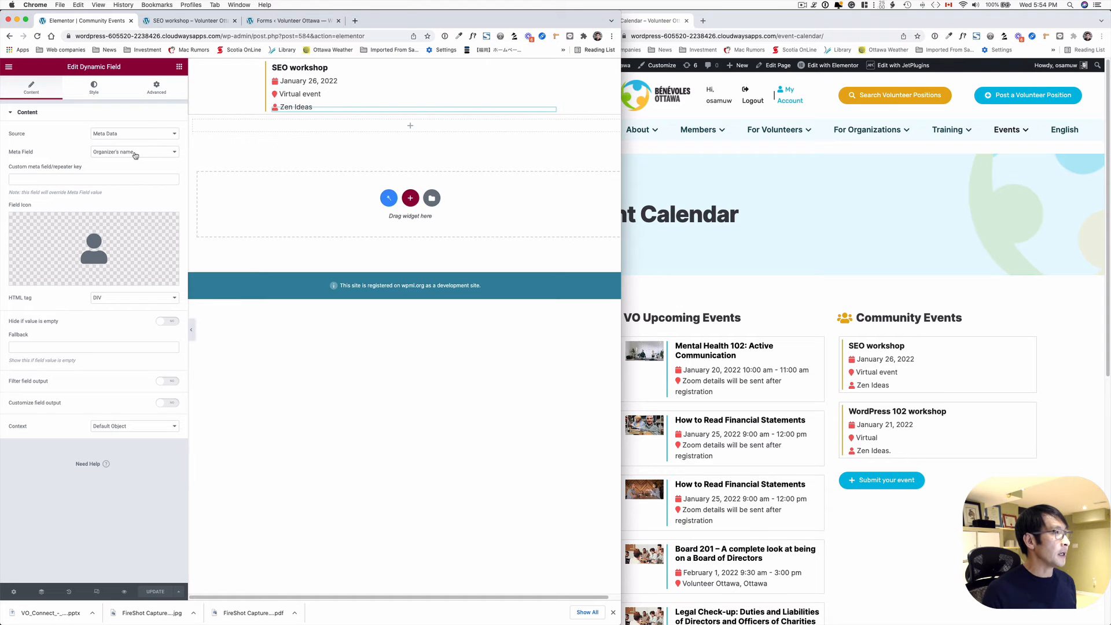
pyautogui.moveTo(108, 240)
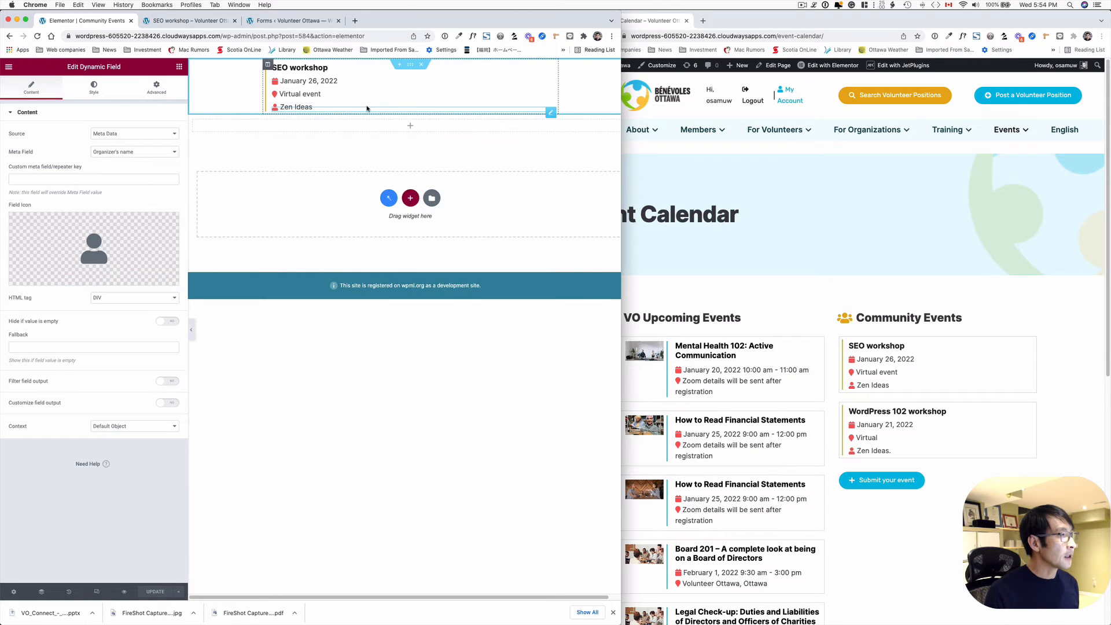
# - Duplicate the organizer's name dynamic field and set the copy's meta field to Organizer's website
pyautogui.rightClick(328, 109)
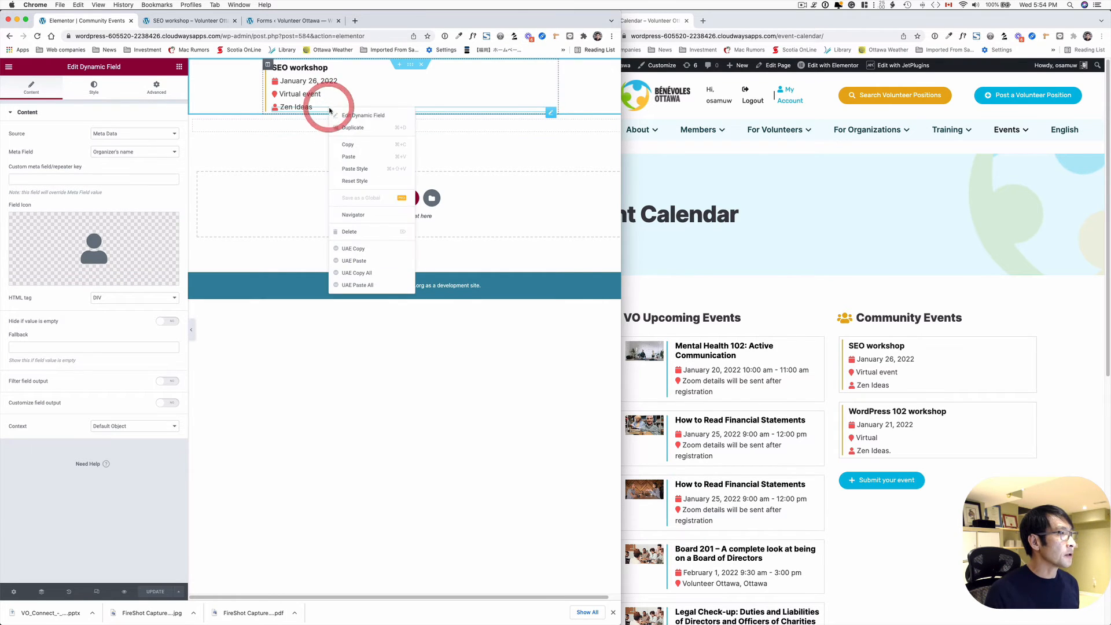
pyautogui.click(338, 129)
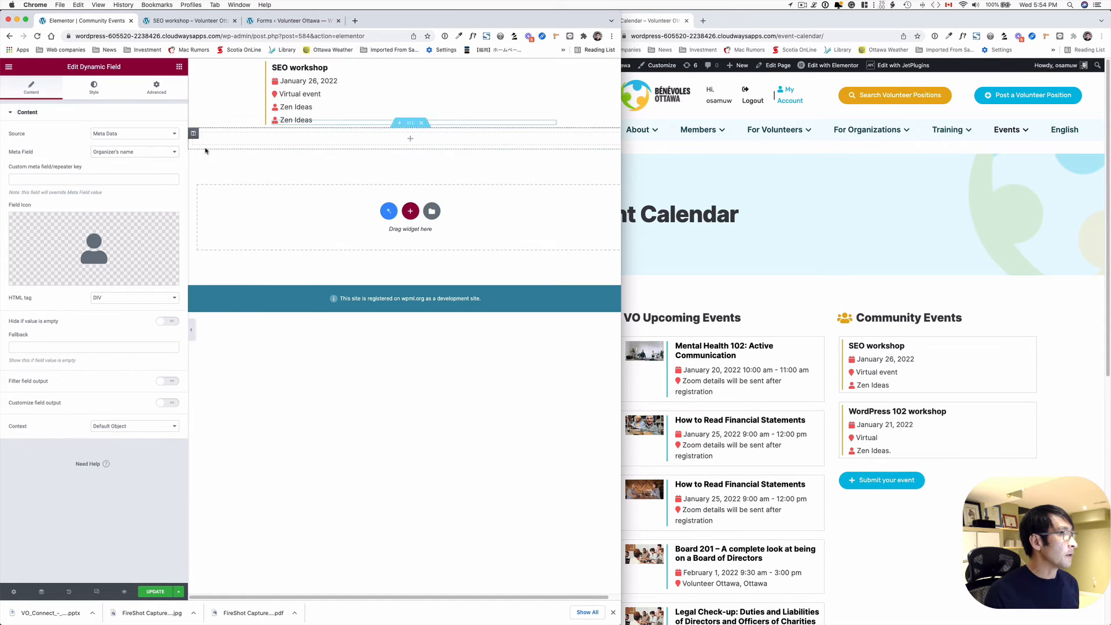
pyautogui.click(150, 153)
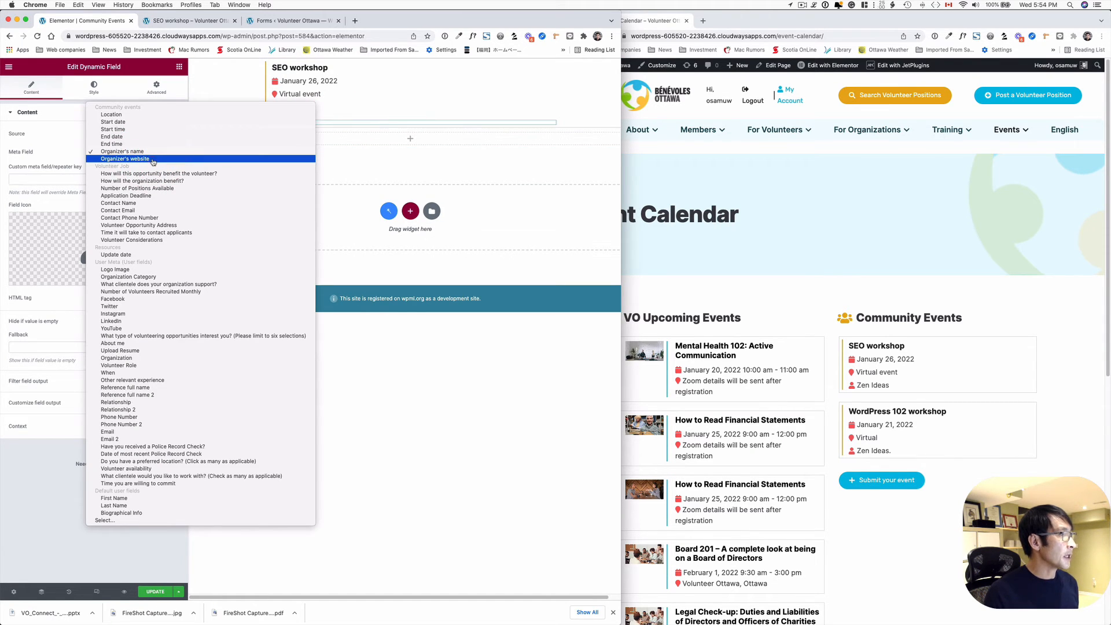
pyautogui.click(153, 159)
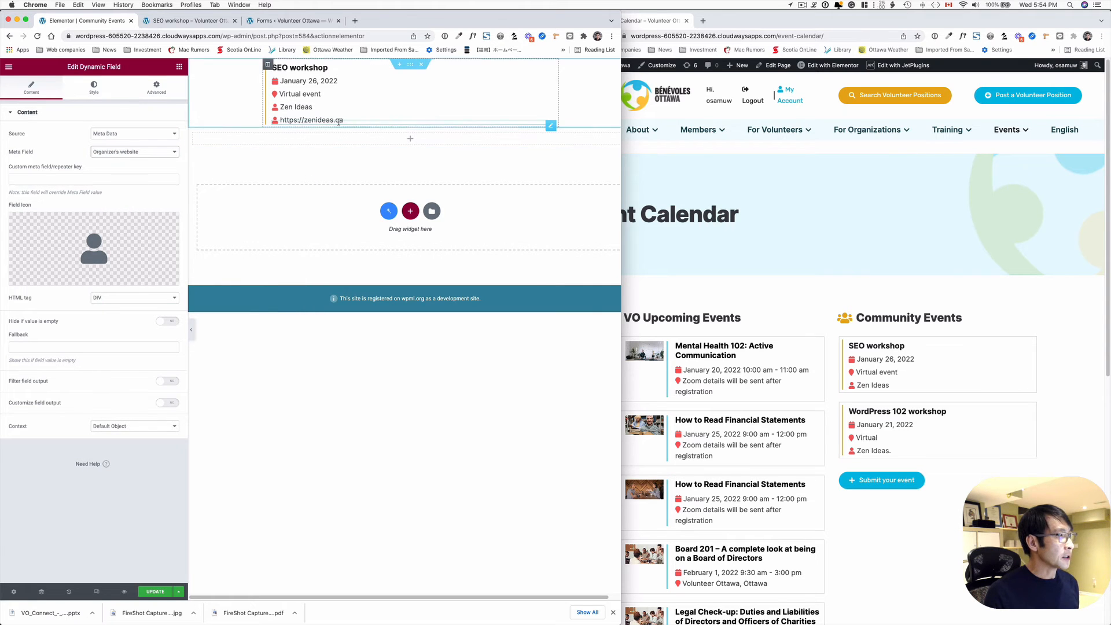
# - Replace the organizer's website field icon with the globe icon showing Africa, searching the icon library for "glo"
pyautogui.click(98, 234)
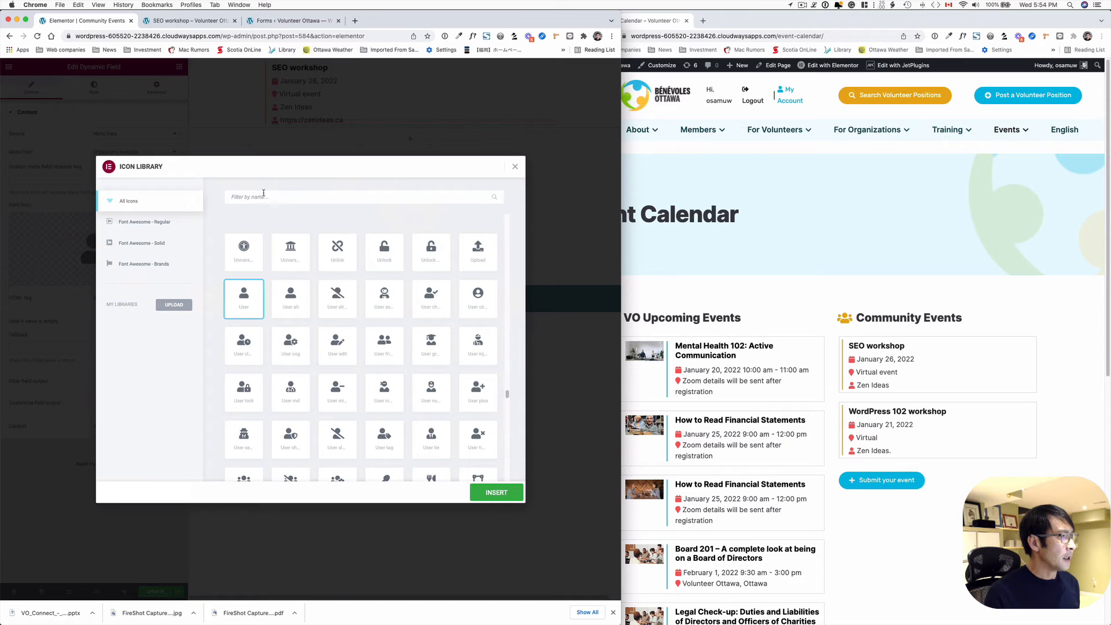
pyautogui.click(263, 193)
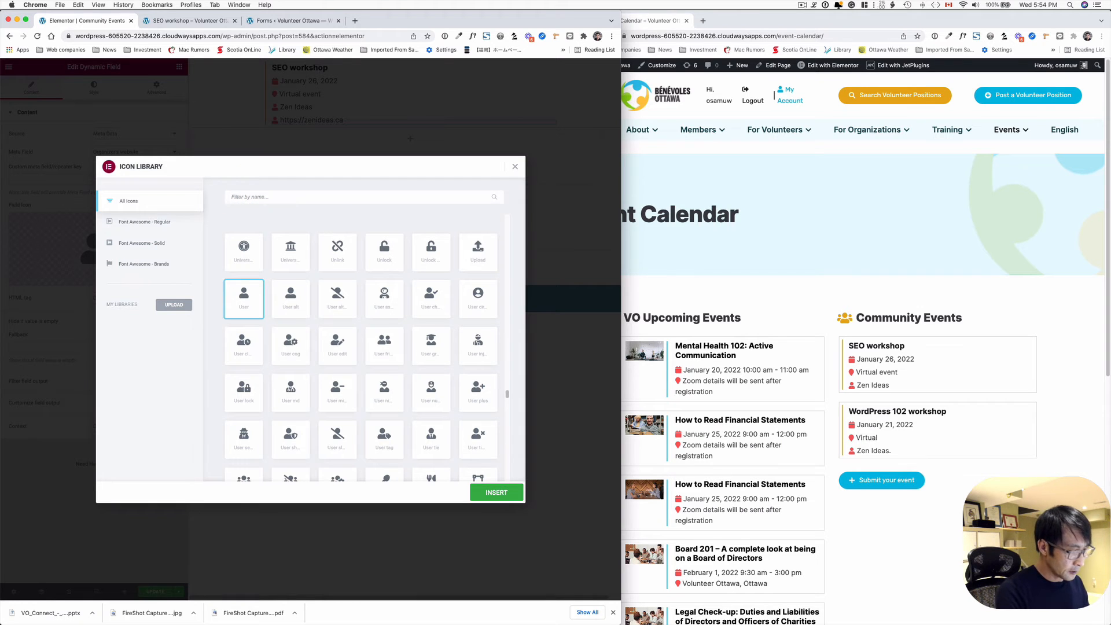
pyautogui.write('glo')
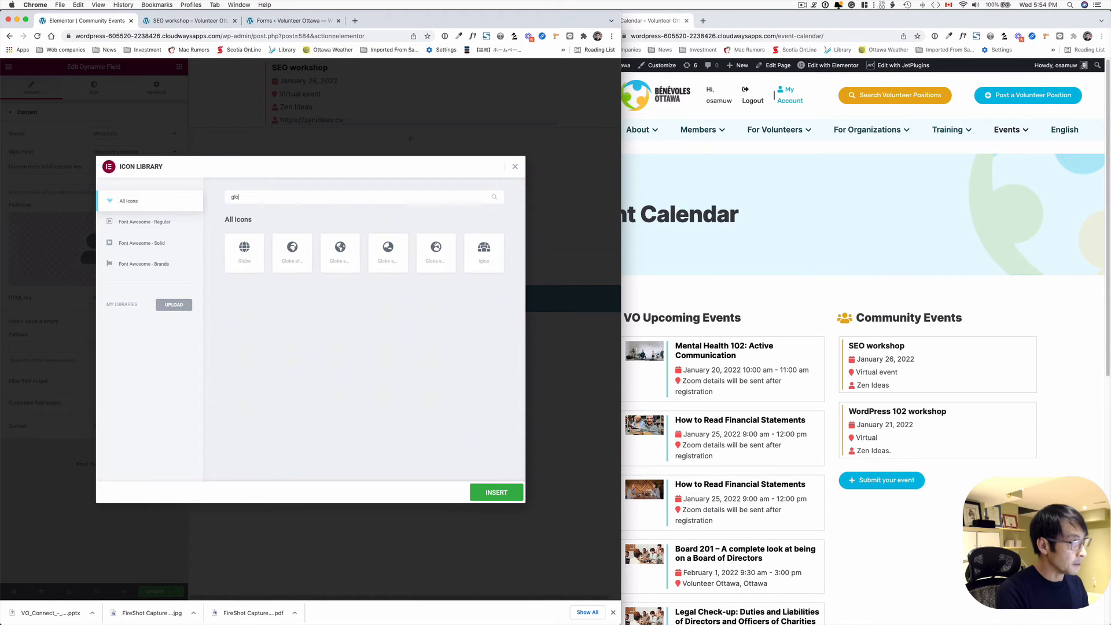
pyautogui.click(280, 261)
pyautogui.click(490, 491)
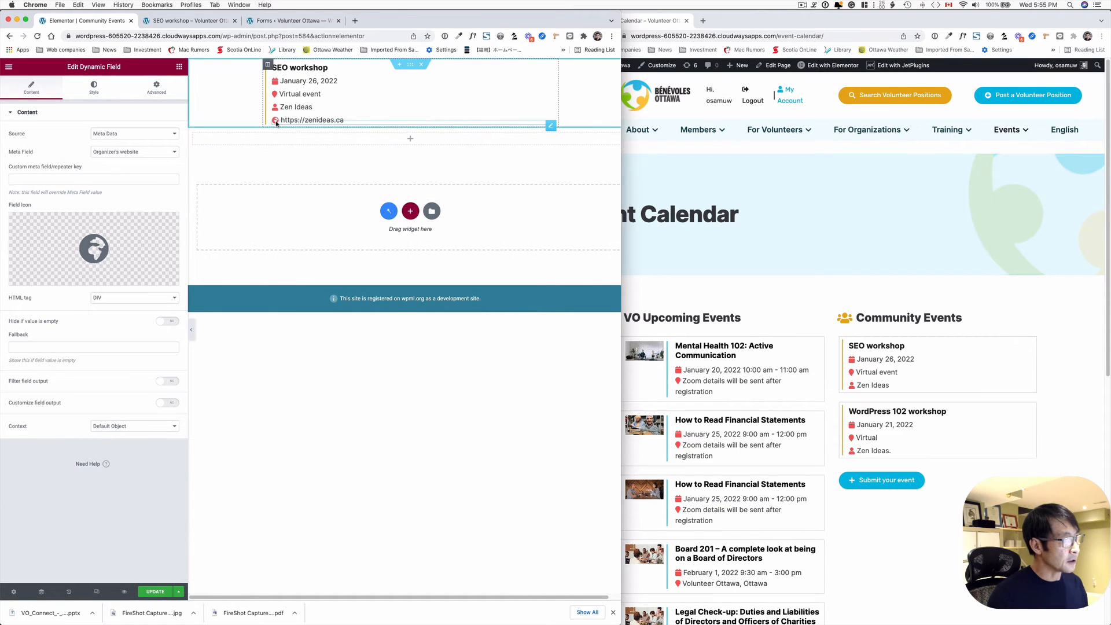
# - Delete the organizer's website dynamic field from the Community Events listing item
pyautogui.rightClick(328, 120)
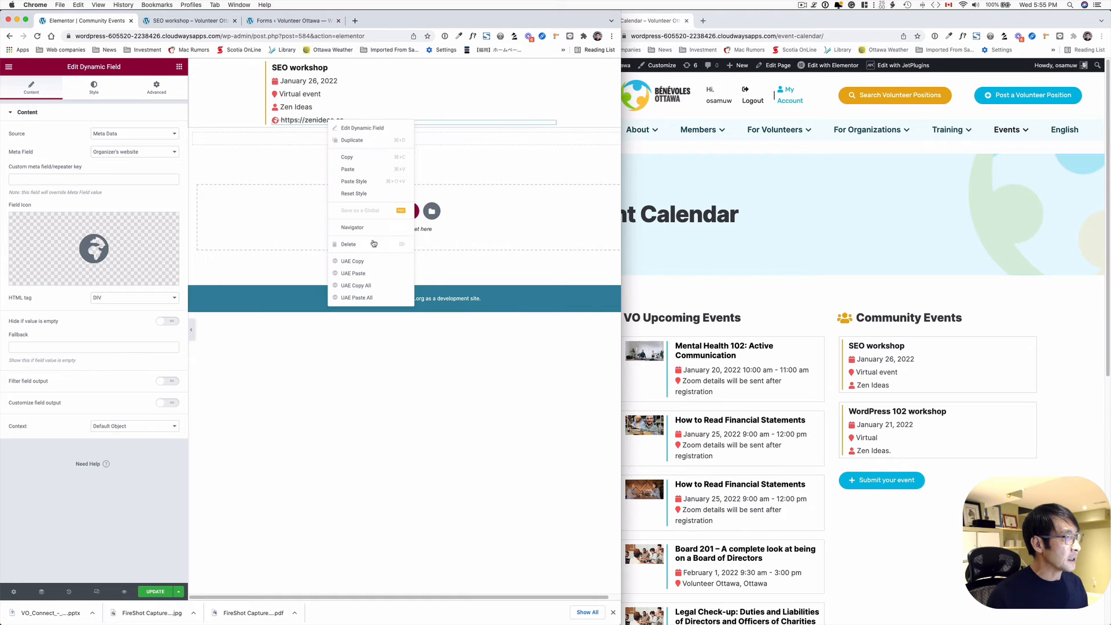
pyautogui.click(367, 244)
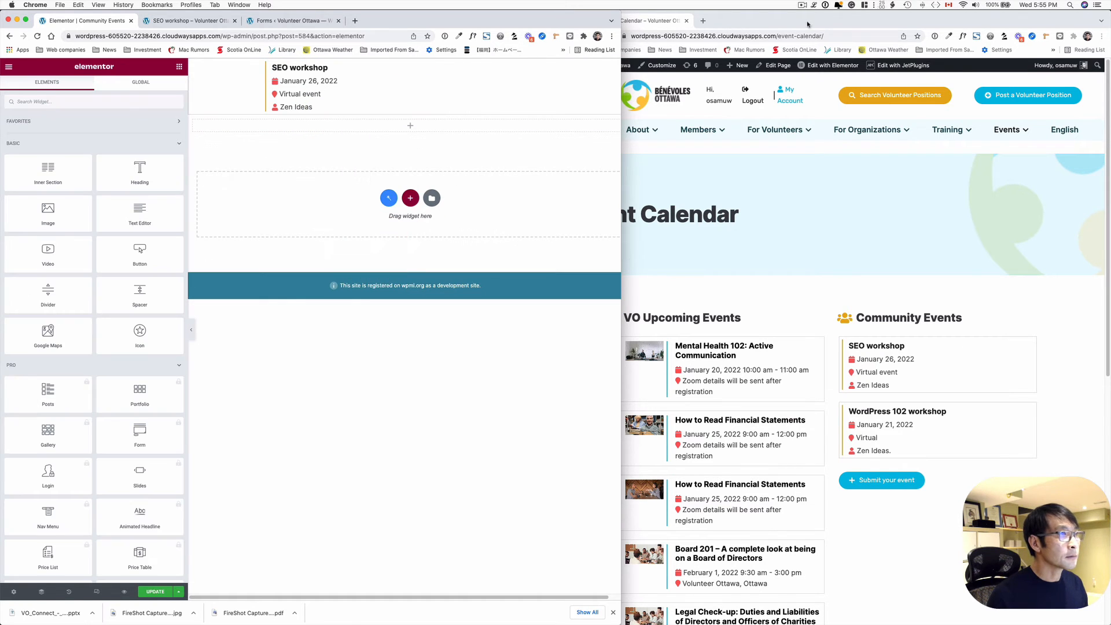
pyautogui.click(803, 6)
pyautogui.click(813, 33)
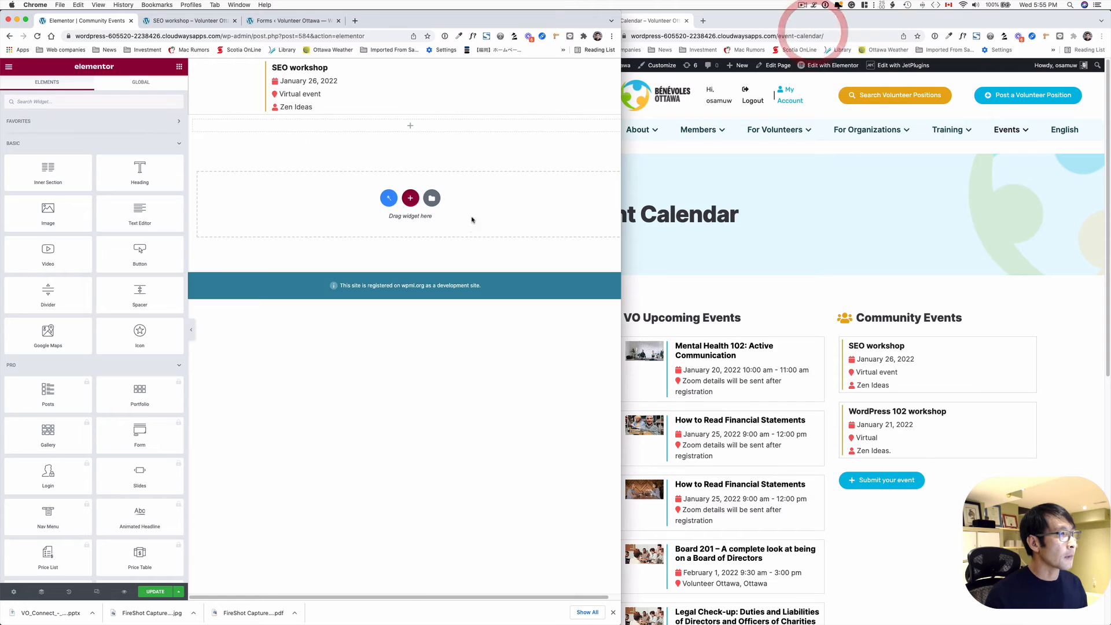
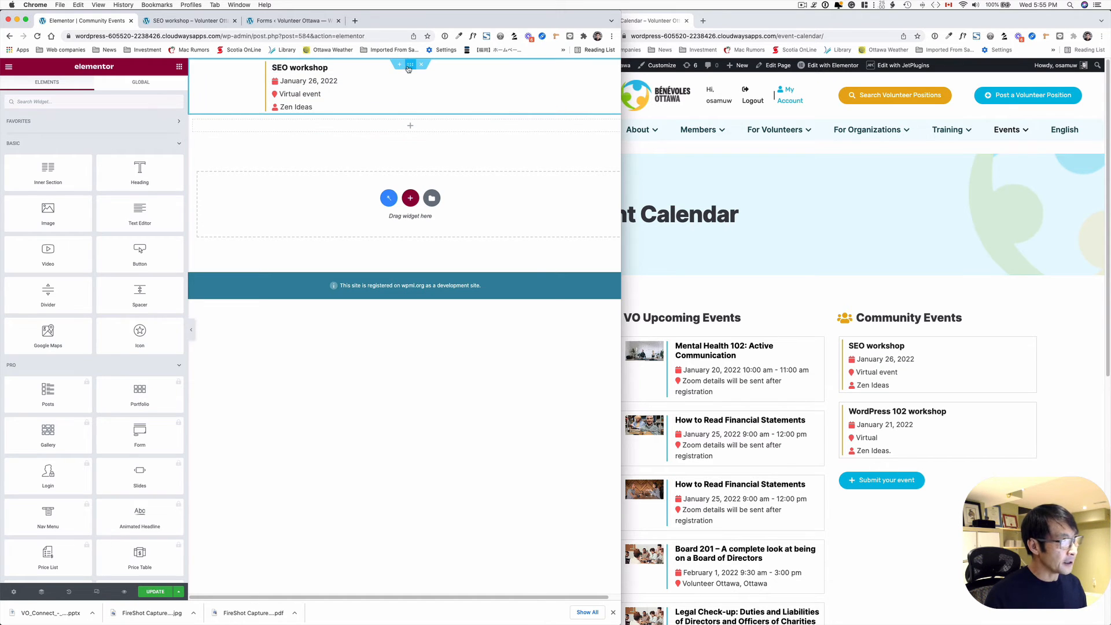
# - Exit the Community Events listing editor to the dashboard, leaving without saving the changes
pyautogui.click(11, 71)
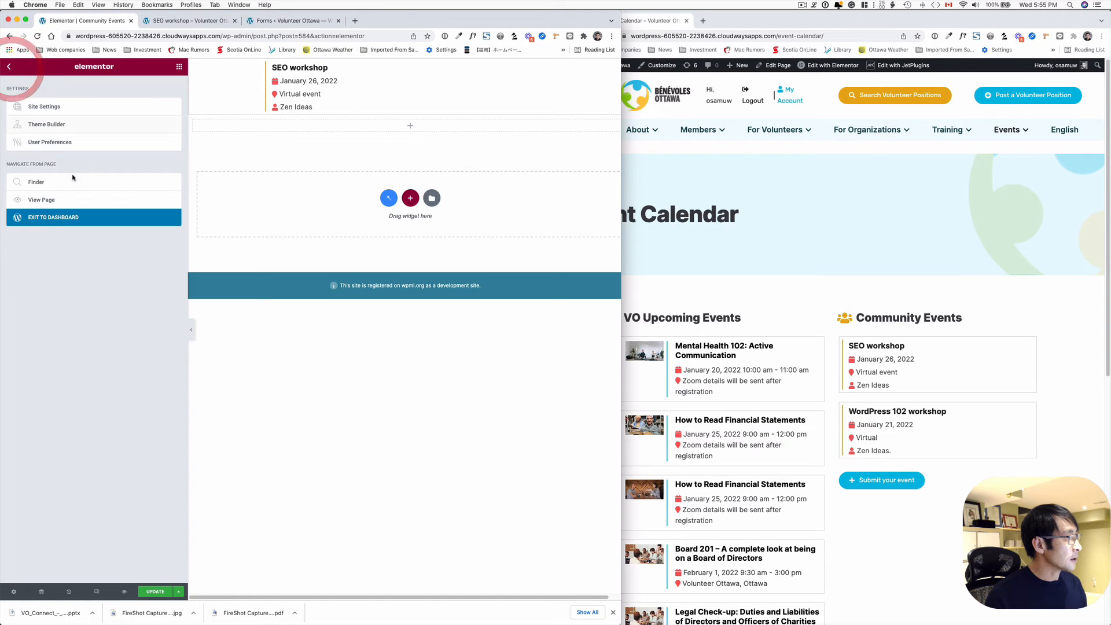
pyautogui.click(51, 221)
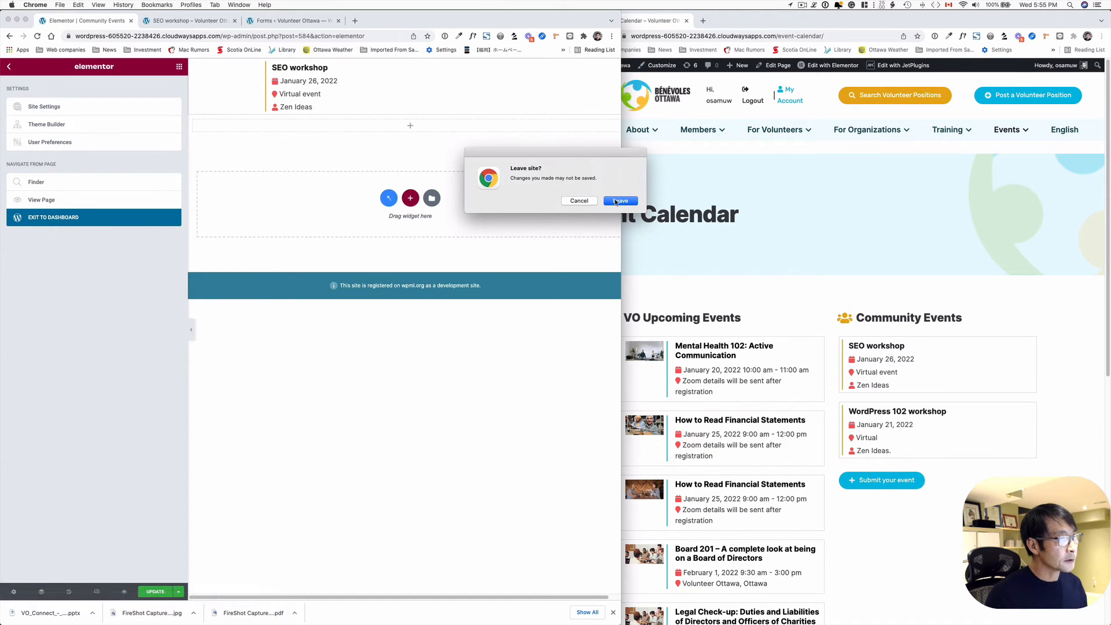
pyautogui.click(615, 199)
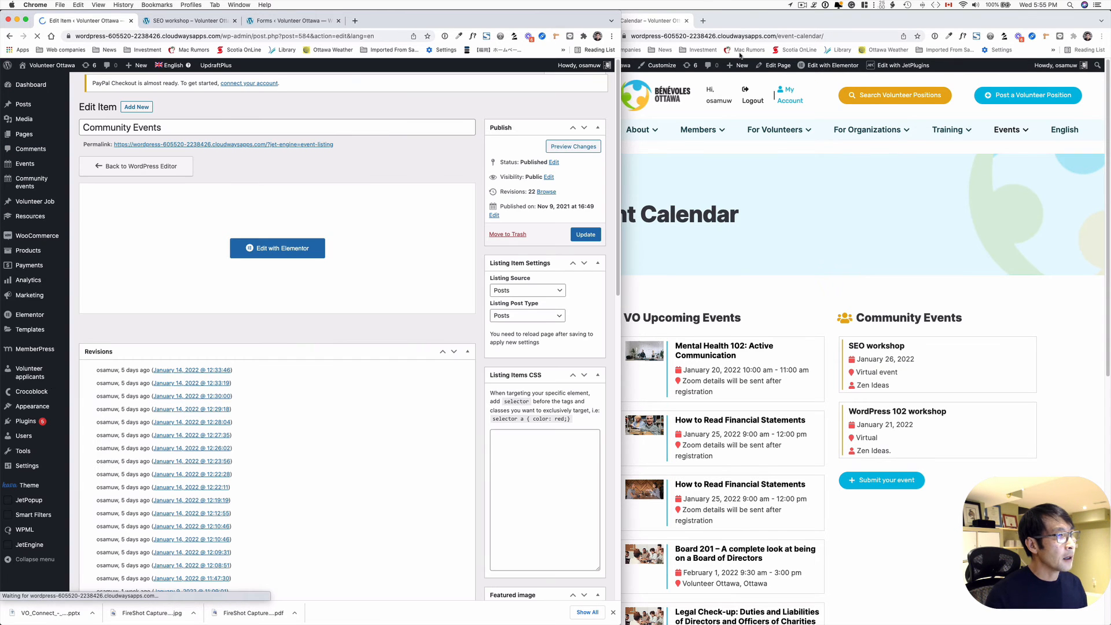
# - Move the Event Calendar browser window over, widen it, and open the page for editing with Elementor
pyautogui.moveTo(740, 21); pyautogui.dragTo(389, 20)
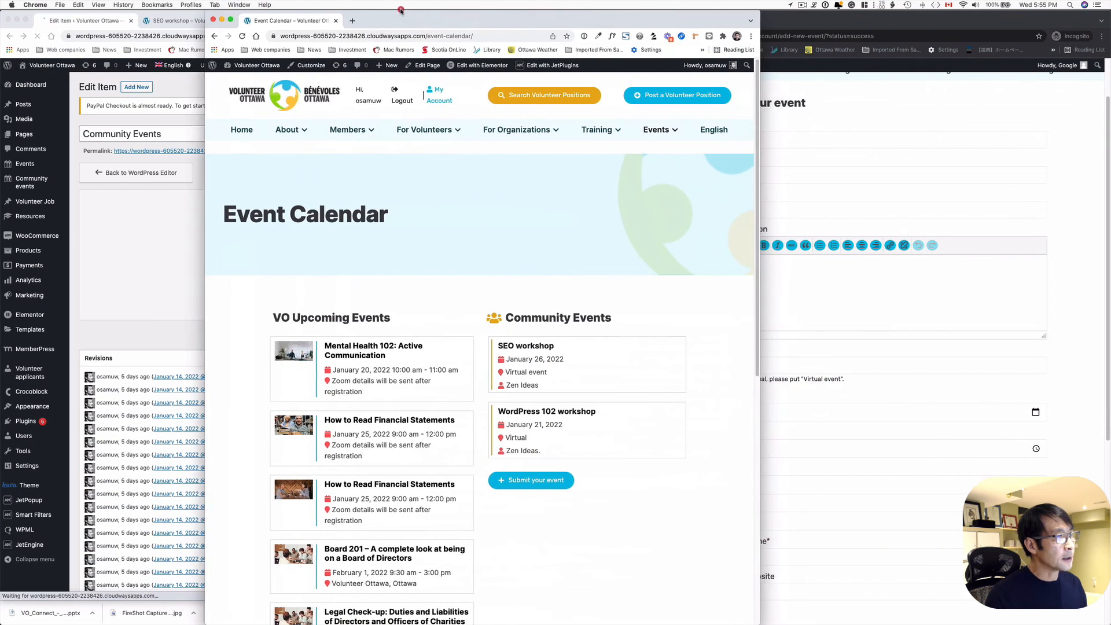
pyautogui.moveTo(760, 110); pyautogui.dragTo(842, 101)
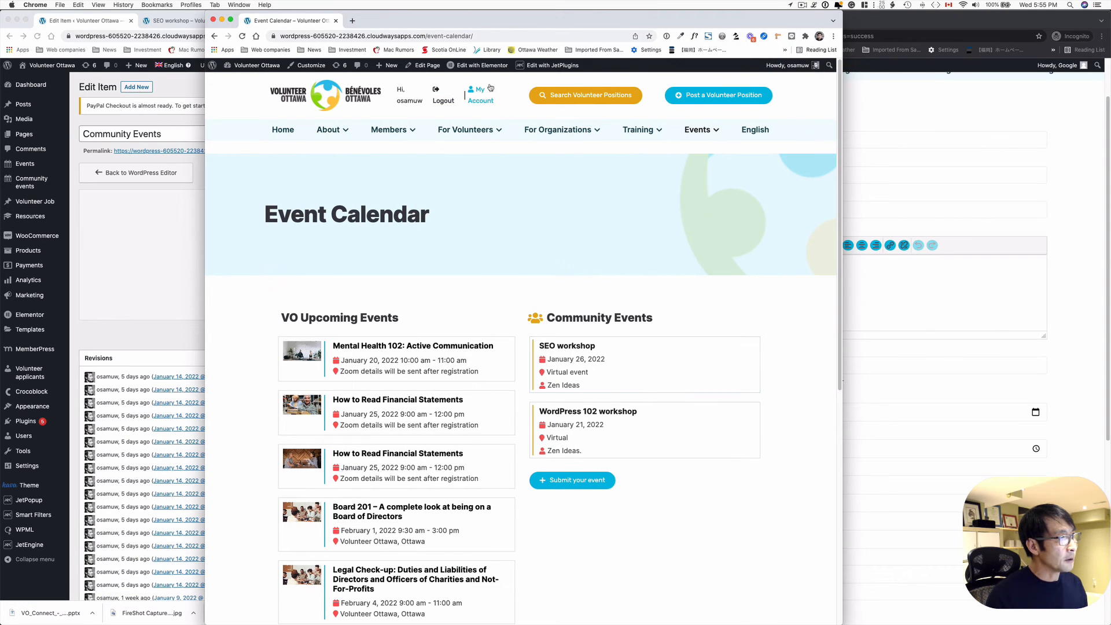
pyautogui.click(488, 66)
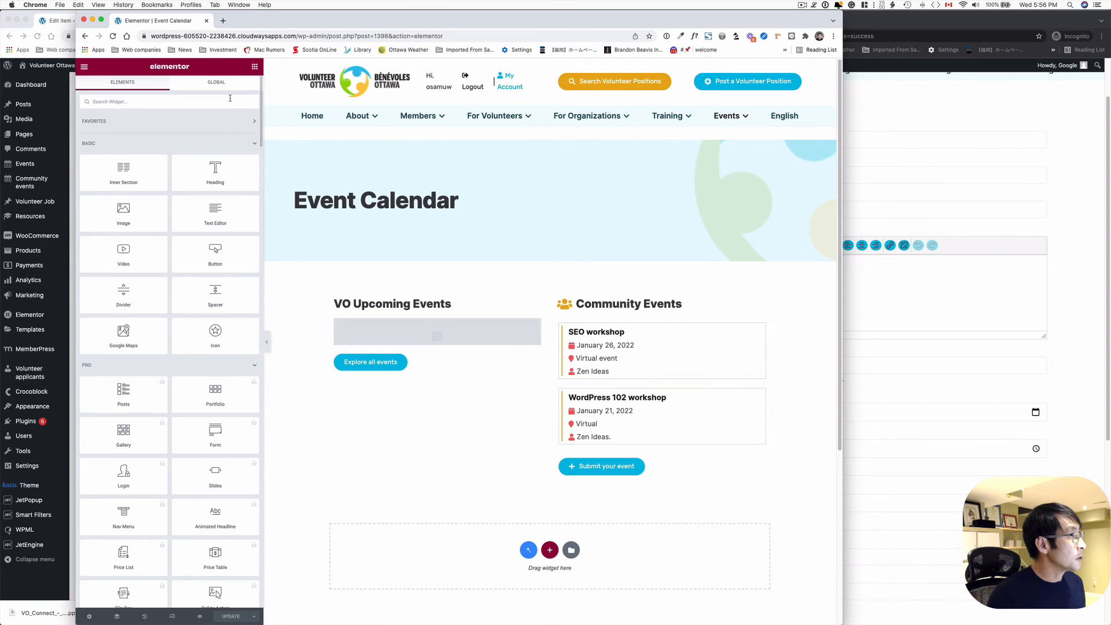
# - Find the Listing Grid widget and place it between the existing community events list and the Submit your event button
pyautogui.click(255, 69)
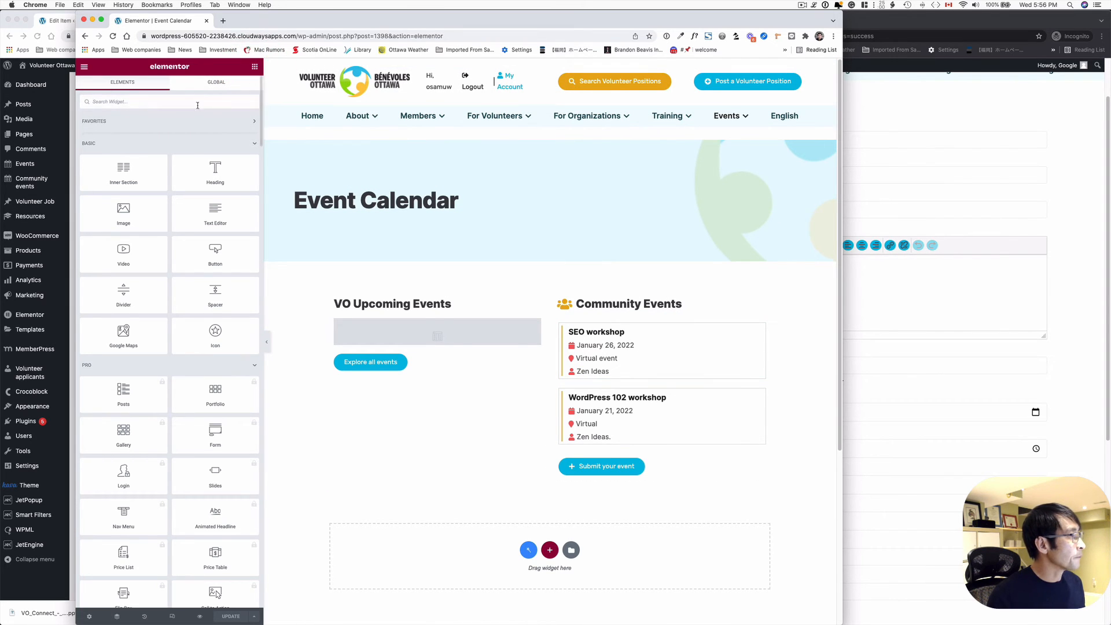
pyautogui.click(255, 66)
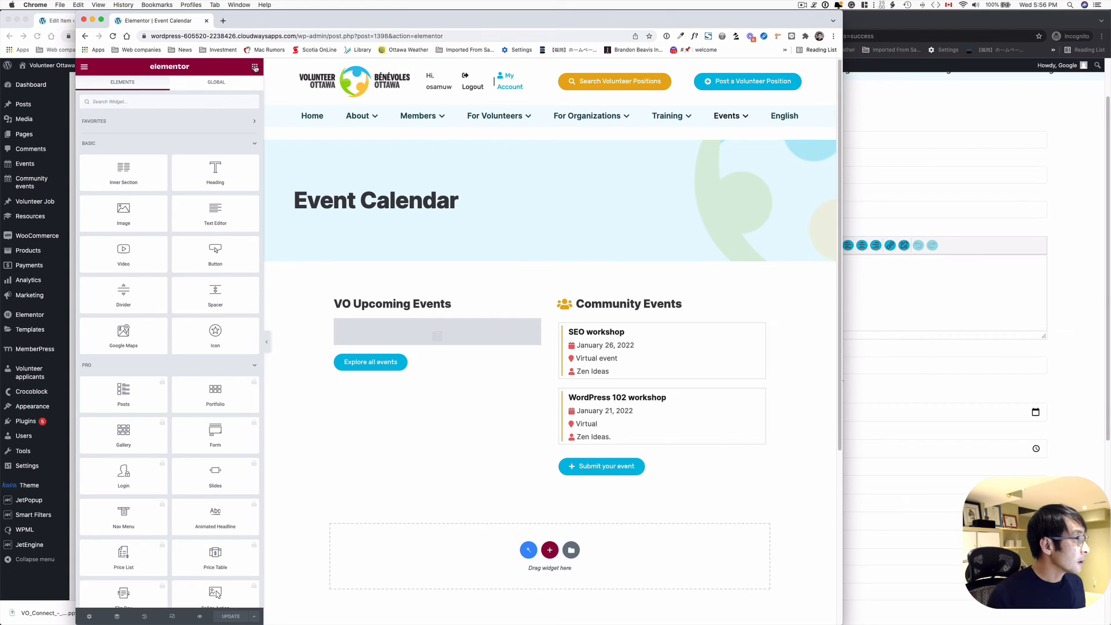
pyautogui.click(179, 100)
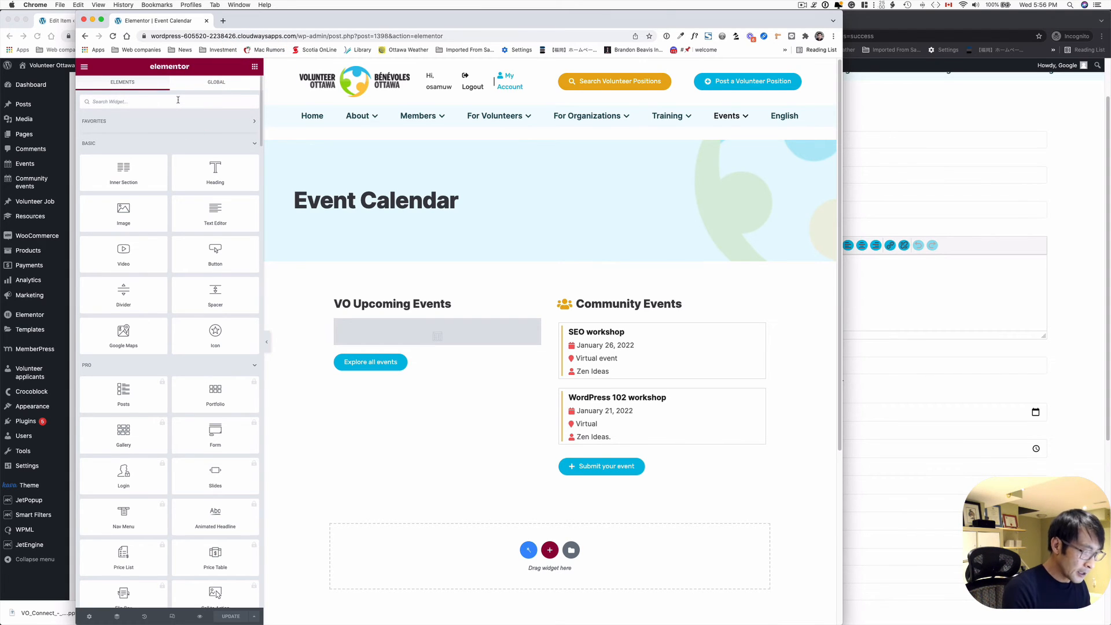
pyautogui.write('listing')
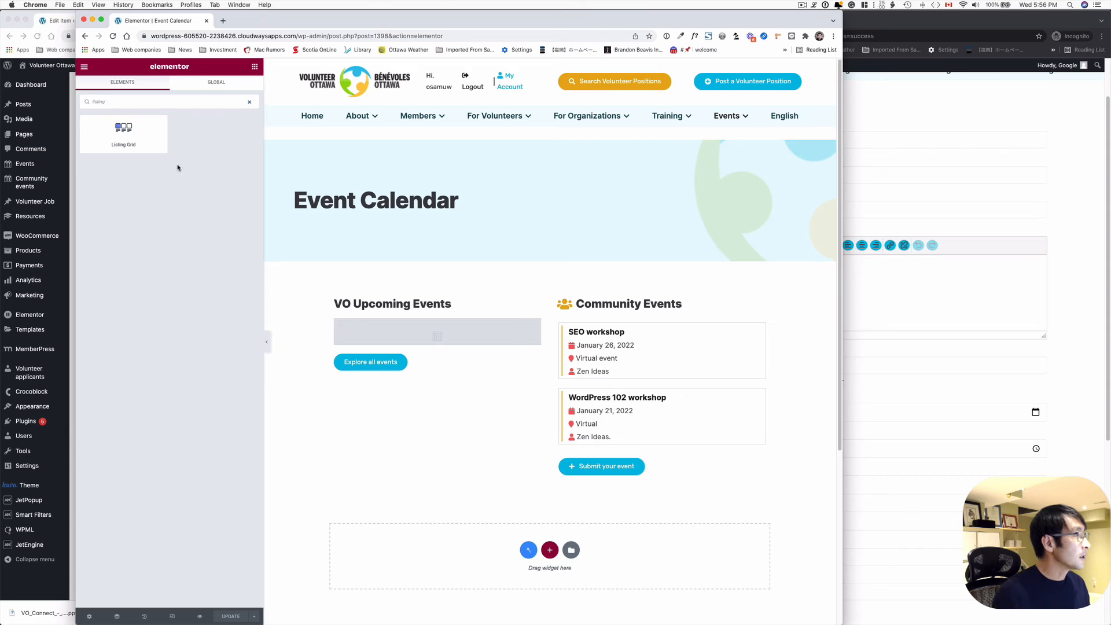
pyautogui.moveTo(122, 127); pyautogui.dragTo(615, 431)
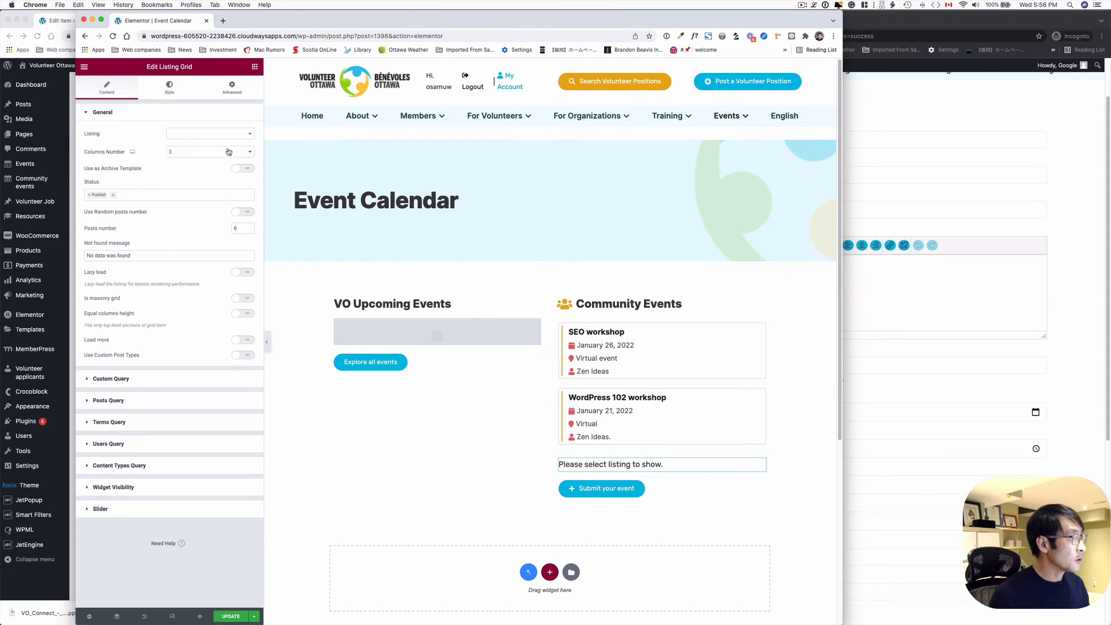
# - Set the new Listing Grid's listing to Community Events
pyautogui.click(248, 137)
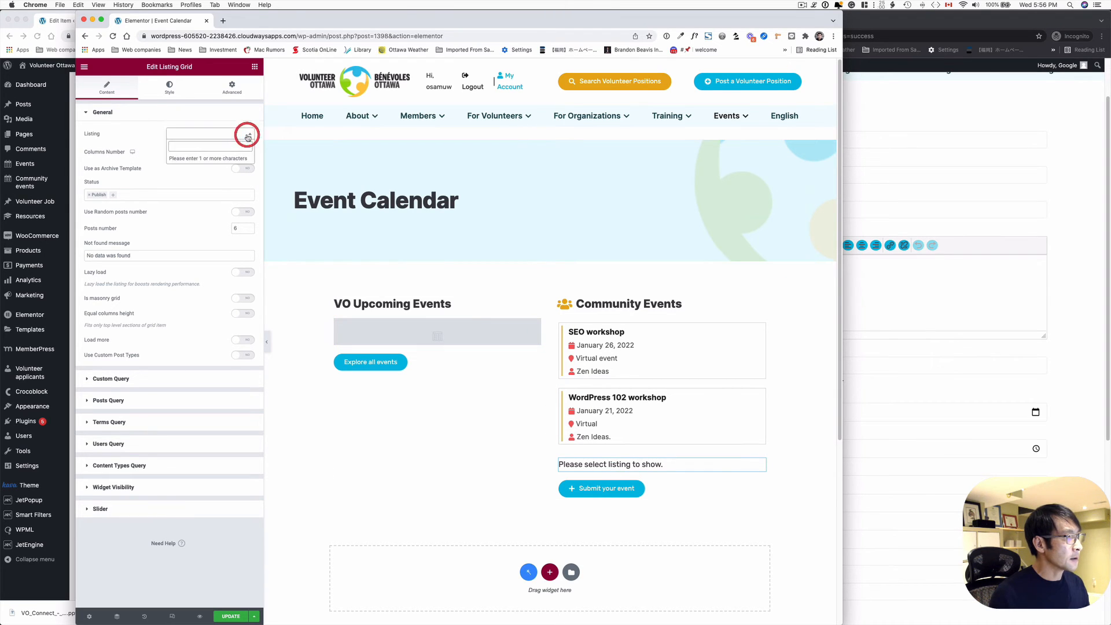
pyautogui.click(229, 144)
pyautogui.write('community')
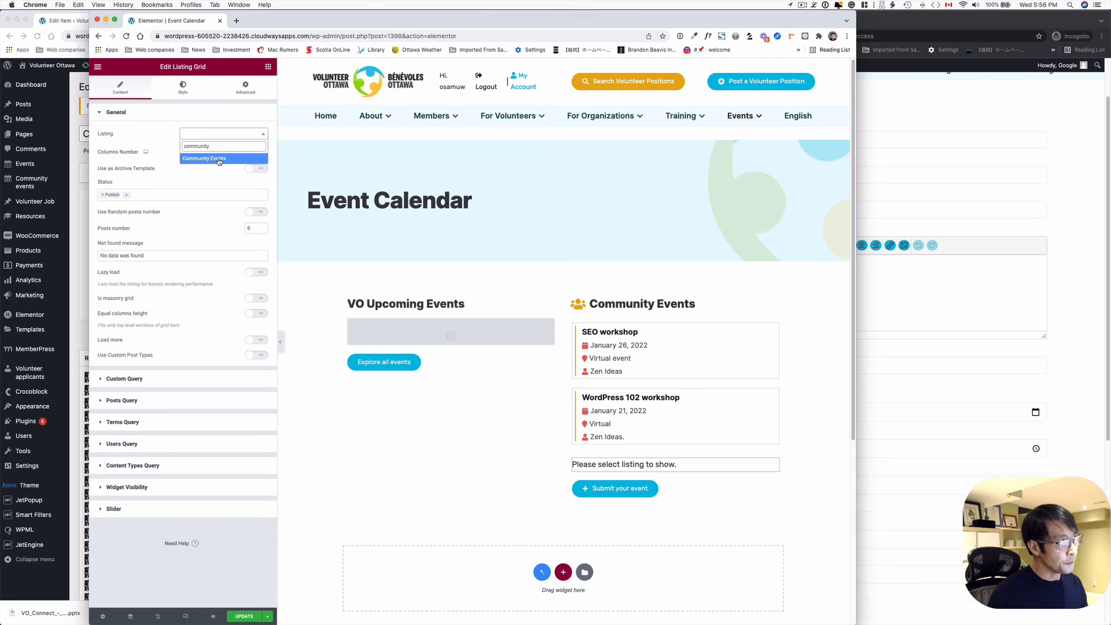
pyautogui.click(219, 160)
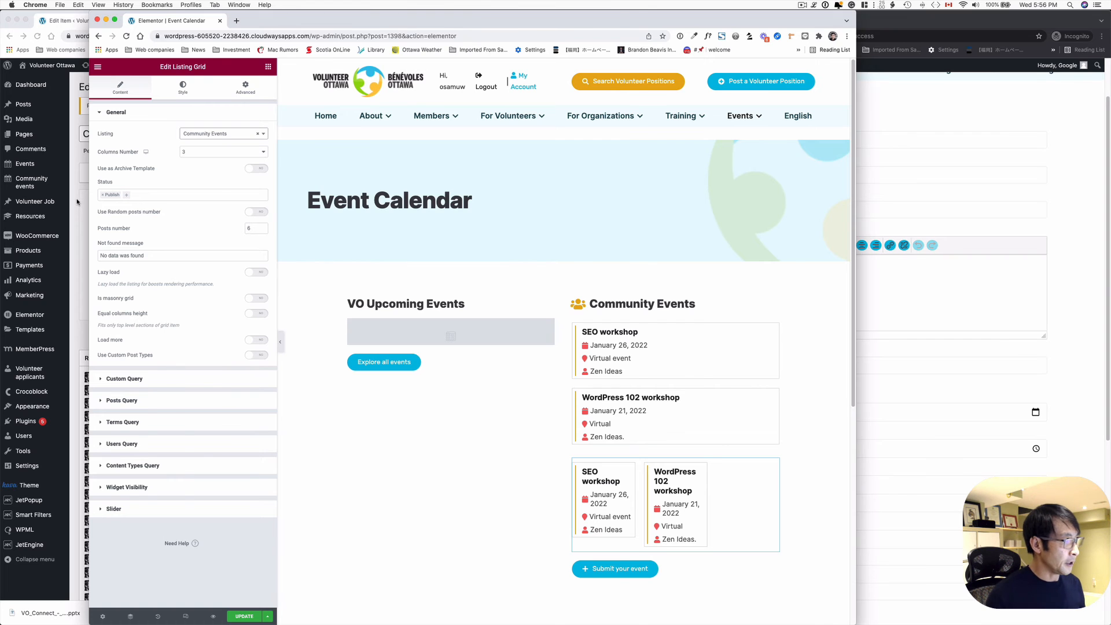
pyautogui.click(79, 203)
pyautogui.click(833, 282)
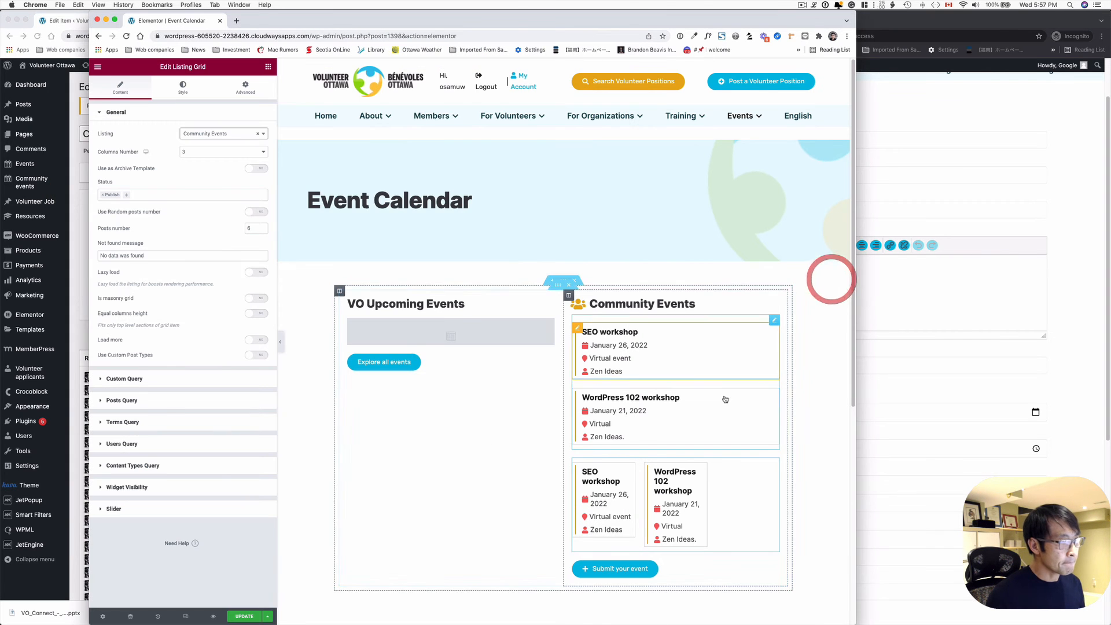
# - Set the new Listing Grid's columns number to 1
pyautogui.scroll(-2, 753, 389)
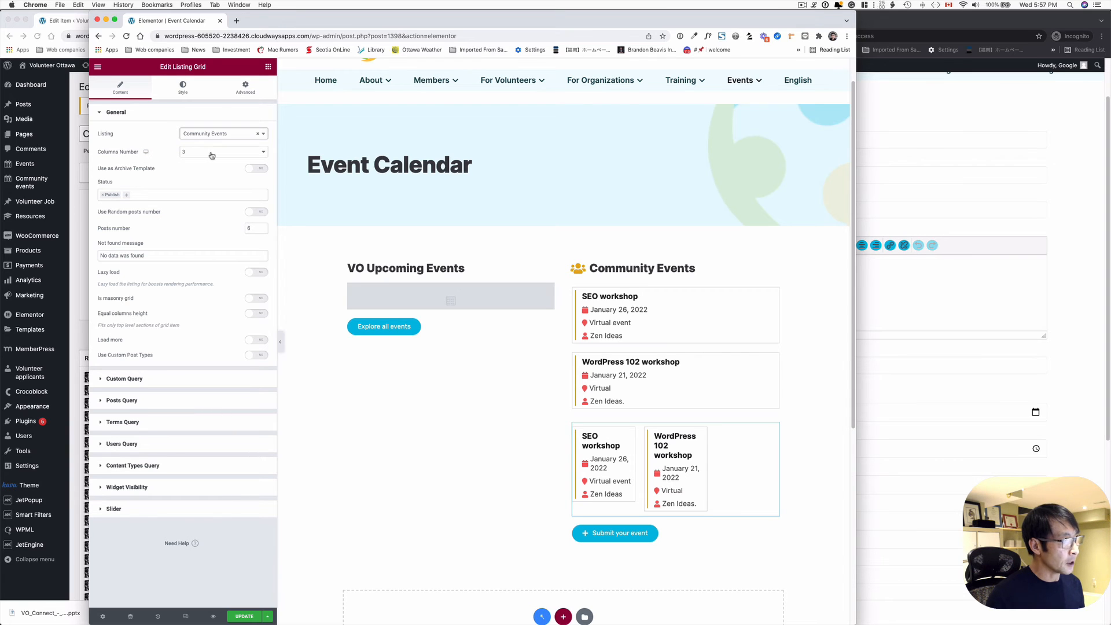
pyautogui.click(255, 154)
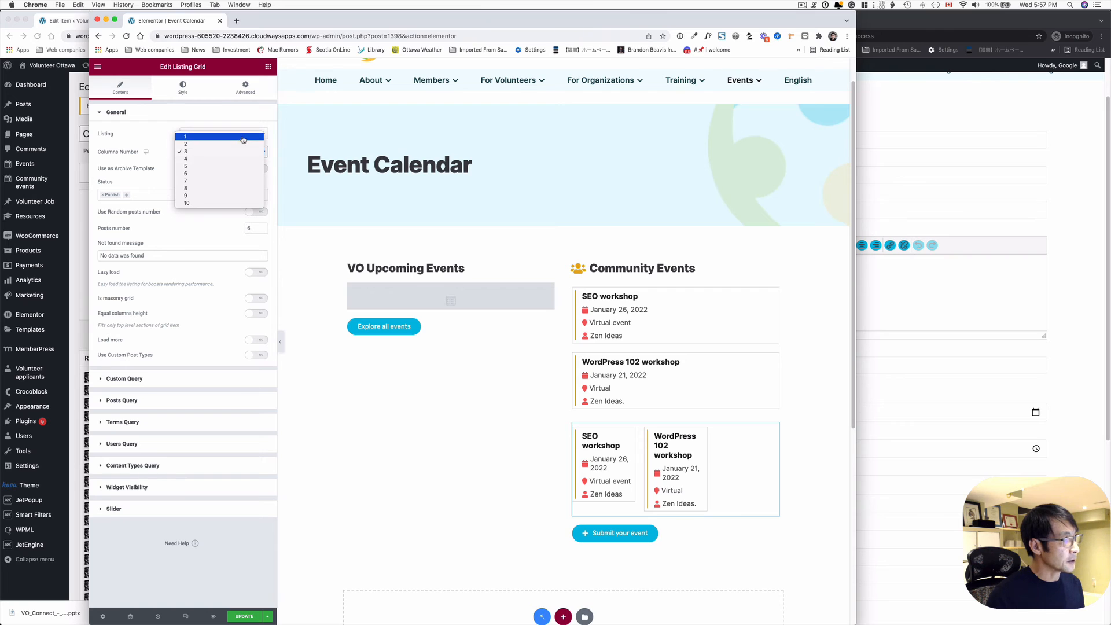
pyautogui.click(243, 139)
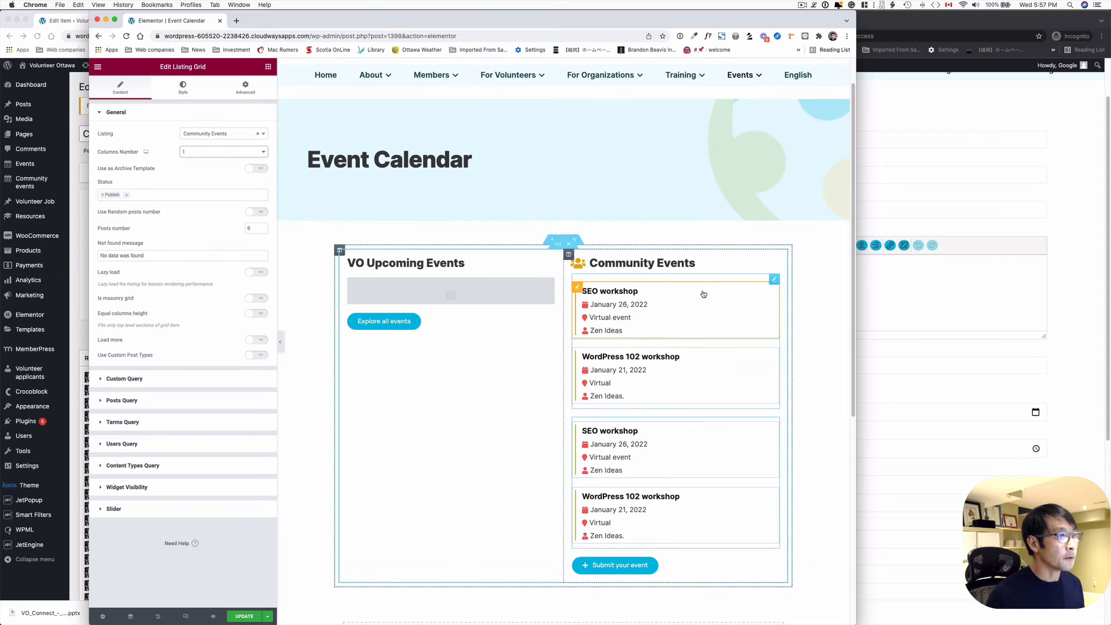
pyautogui.scroll(-2, 702, 292)
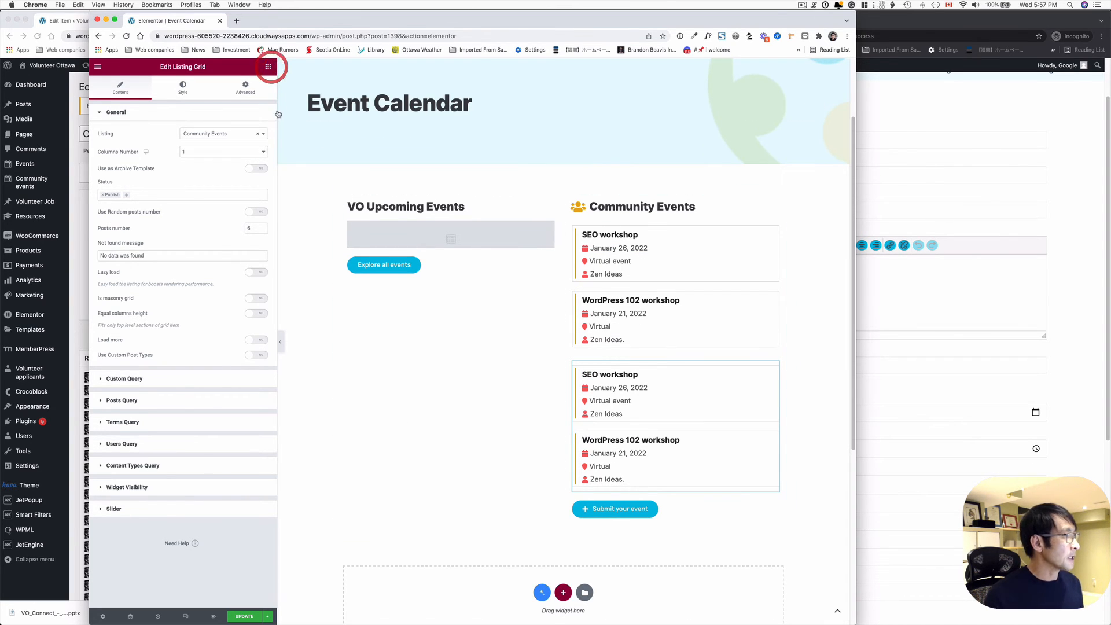
# - Search the widgets for "calen" and add a single-column section below the events section
pyautogui.click(268, 67)
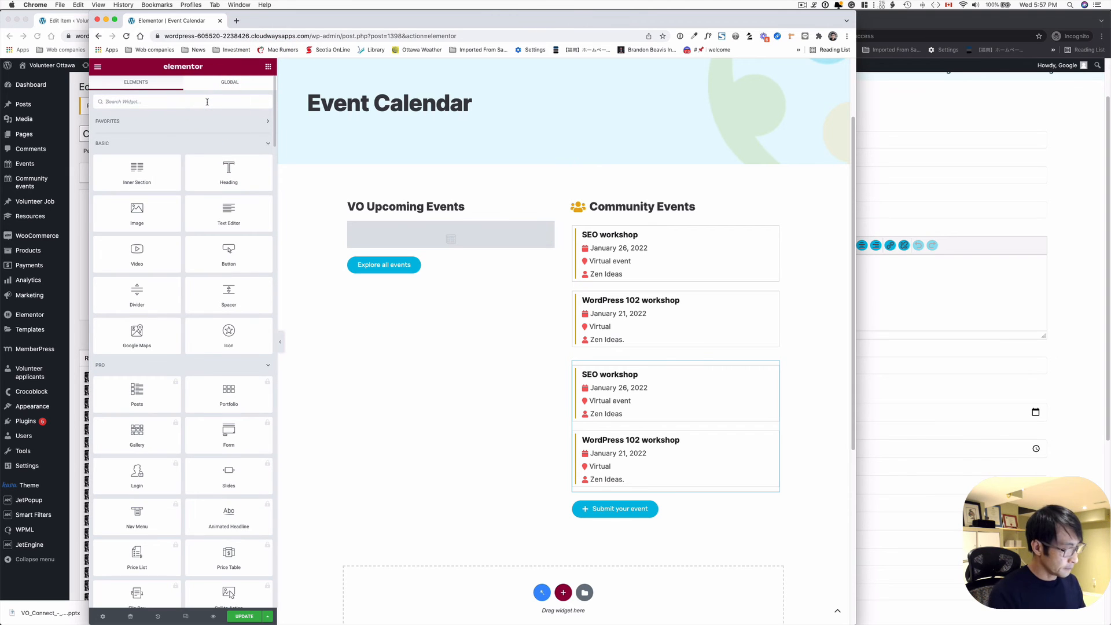
pyautogui.write('calen')
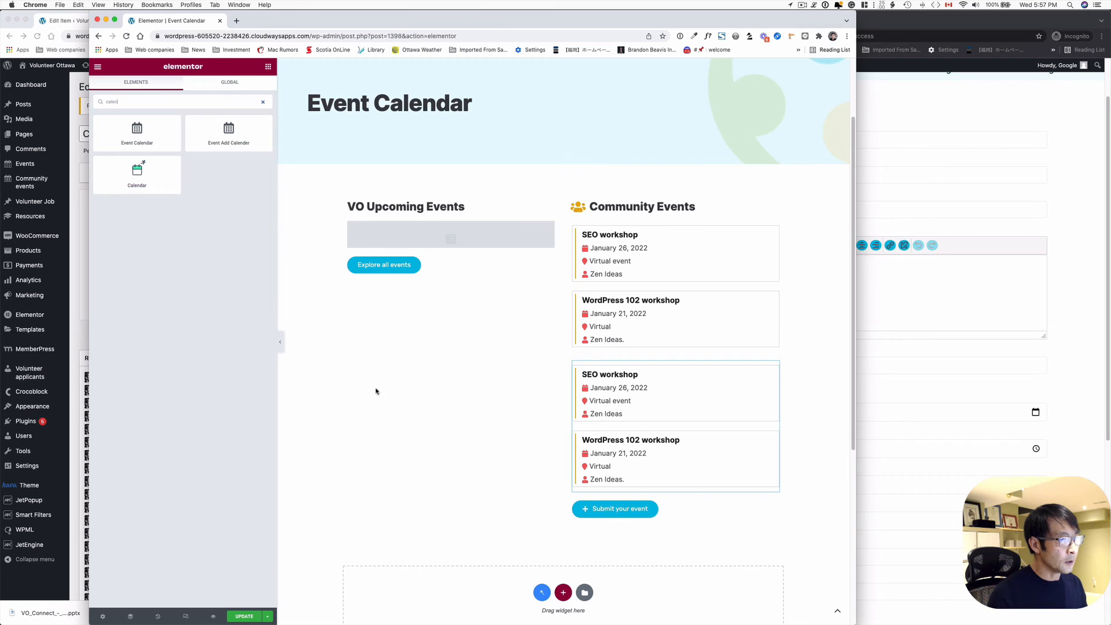
pyautogui.scroll(-2, 375, 389)
pyautogui.click(564, 534)
pyautogui.click(448, 555)
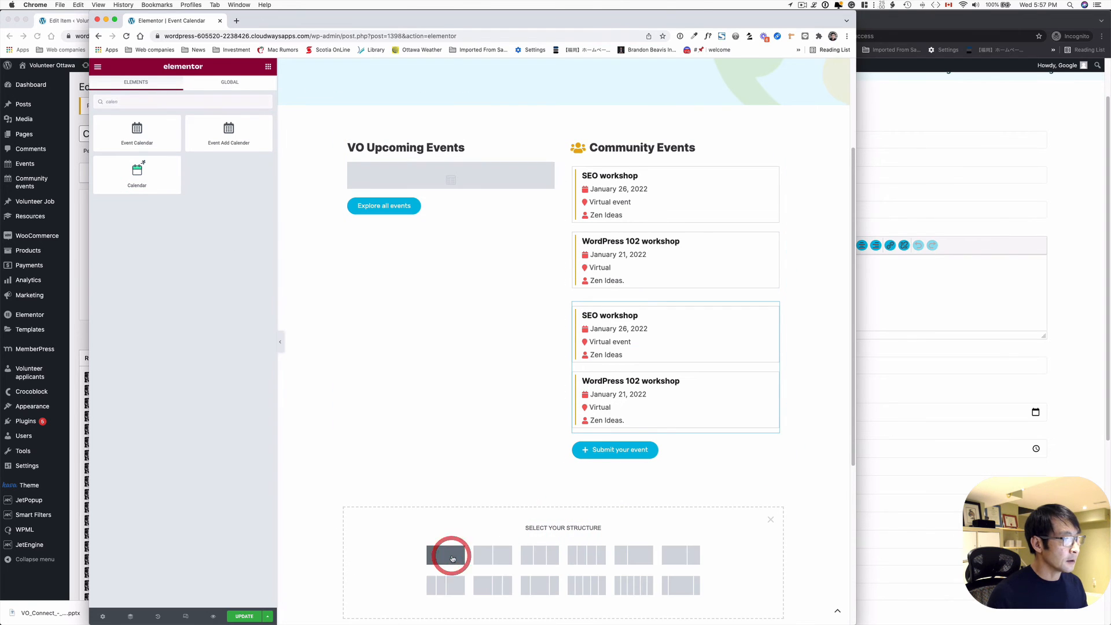
# - Search the widgets for "cal" and place the Calendar widget in the new empty section
pyautogui.click(268, 68)
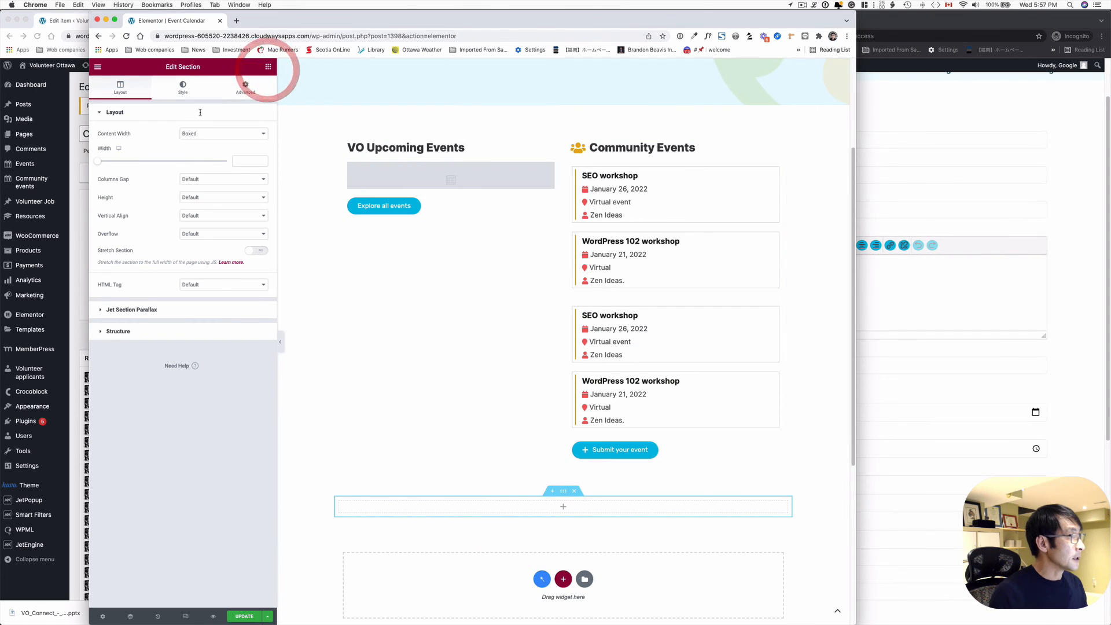
pyautogui.click(171, 101)
pyautogui.write('cal')
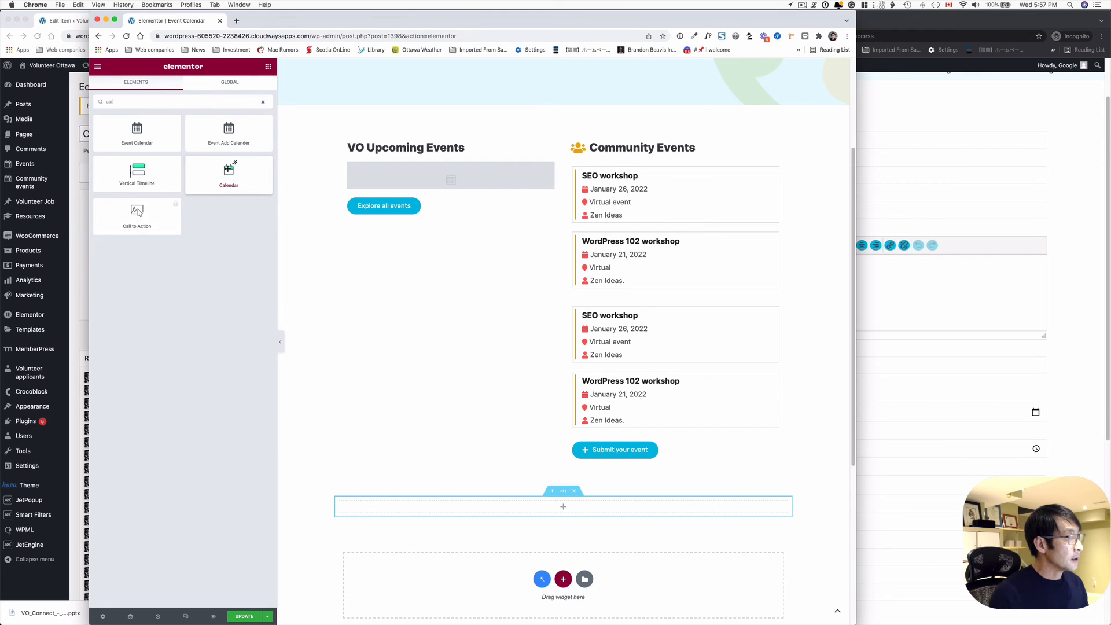
pyautogui.moveTo(232, 177); pyautogui.dragTo(567, 506)
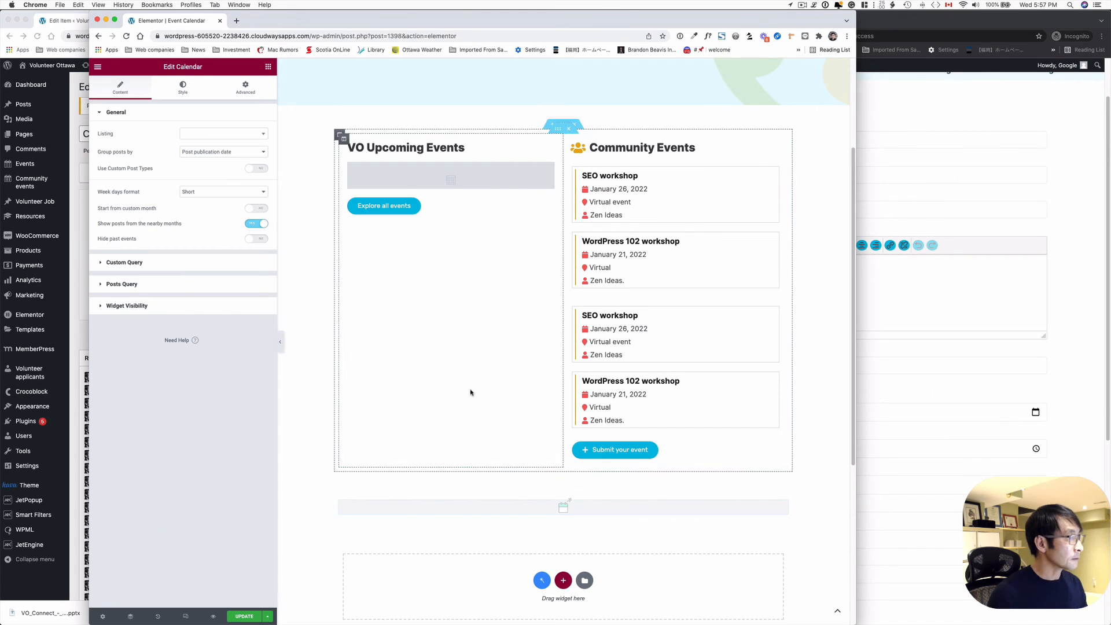
# - Set the Calendar widget's listing to Community Events
pyautogui.click(257, 137)
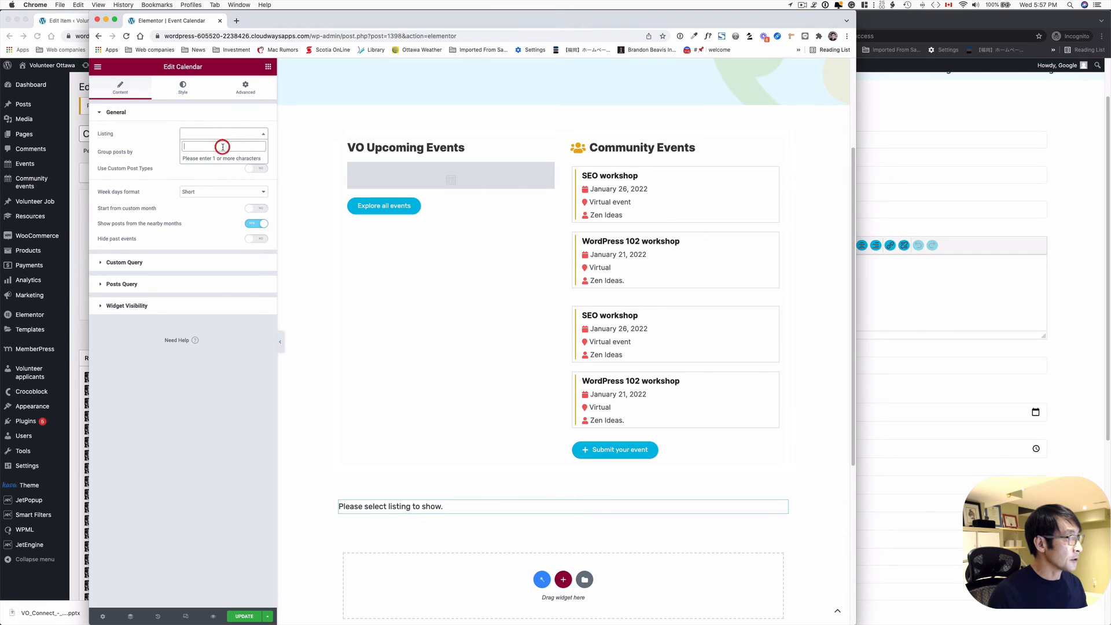
pyautogui.write('community')
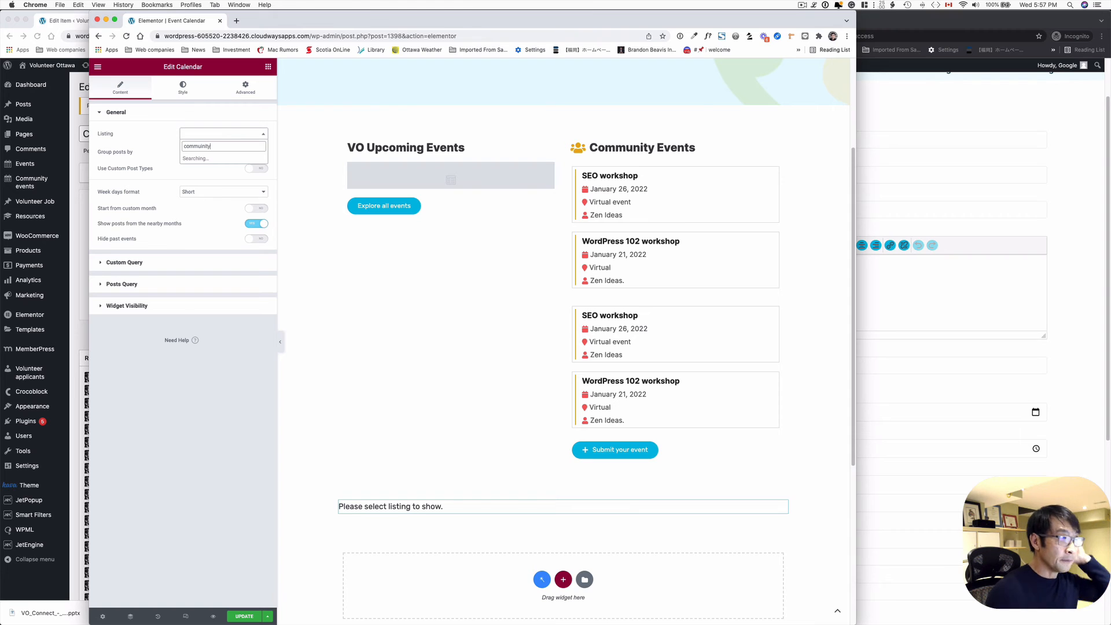
pyautogui.click(206, 162)
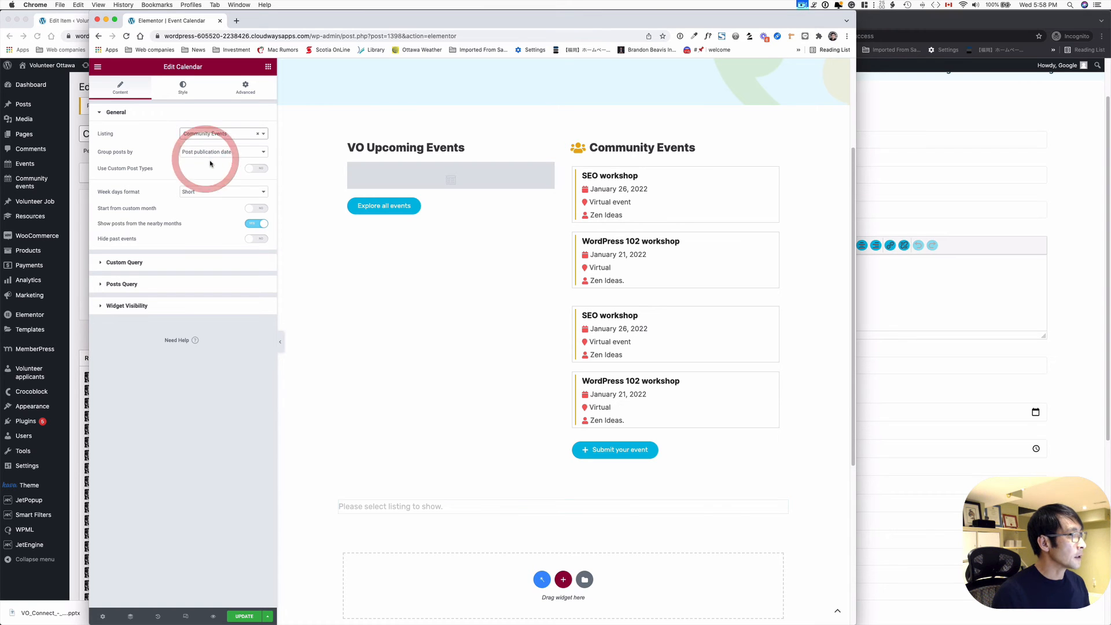
# - Examine how the community events are laid out in the calendar compared with the listing grid above it
pyautogui.scroll(-2, 575, 444)
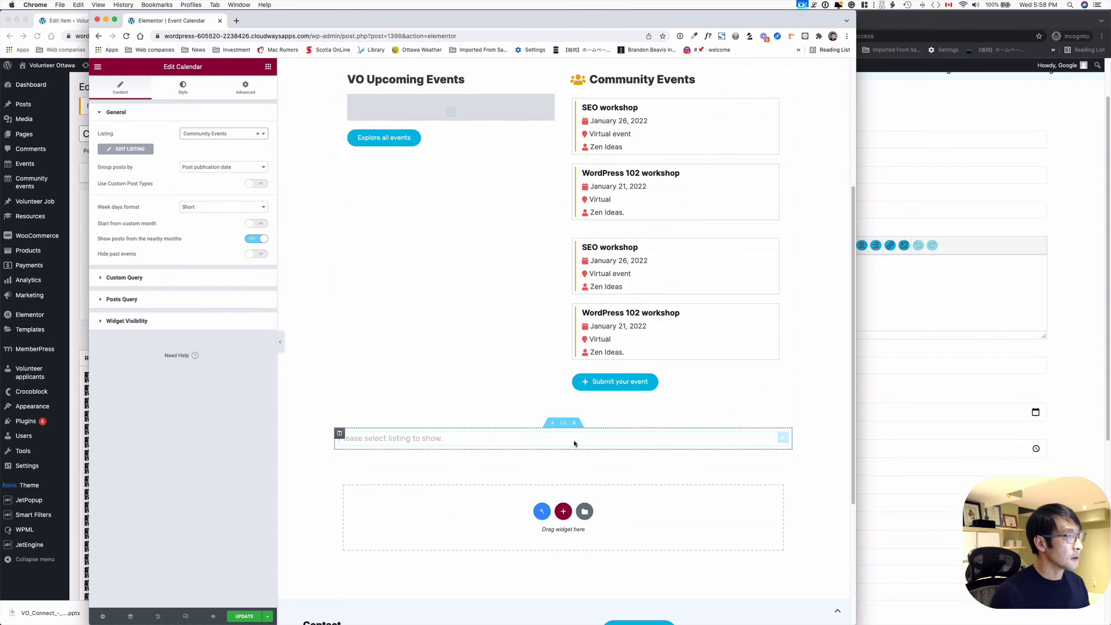
pyautogui.scroll(-5, 573, 442)
pyautogui.scroll(-1, 575, 440)
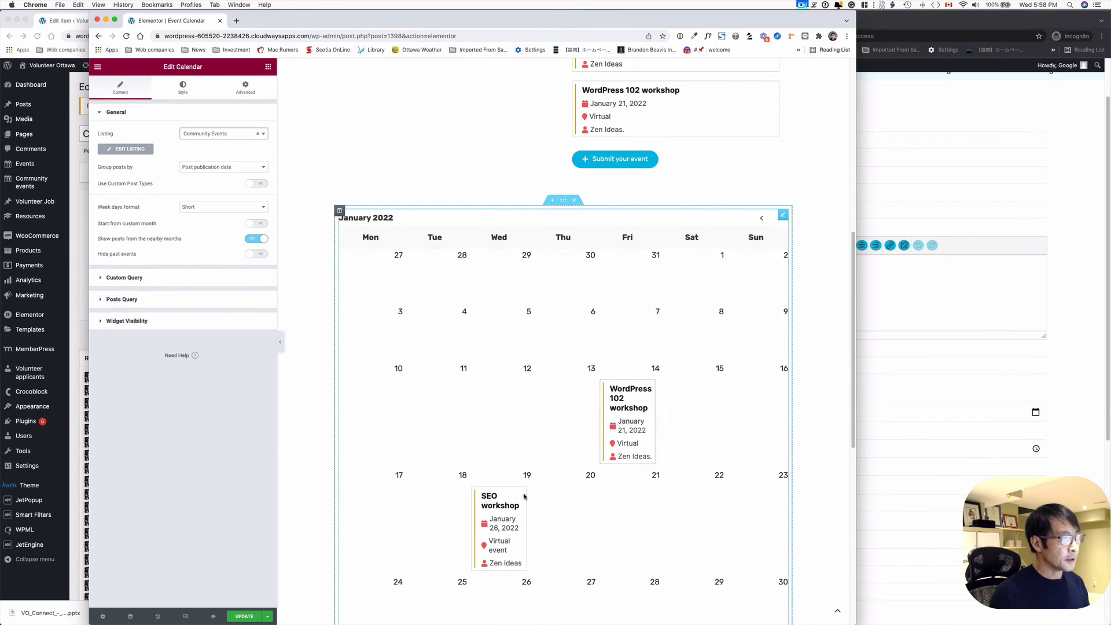
pyautogui.scroll(-1, 636, 438)
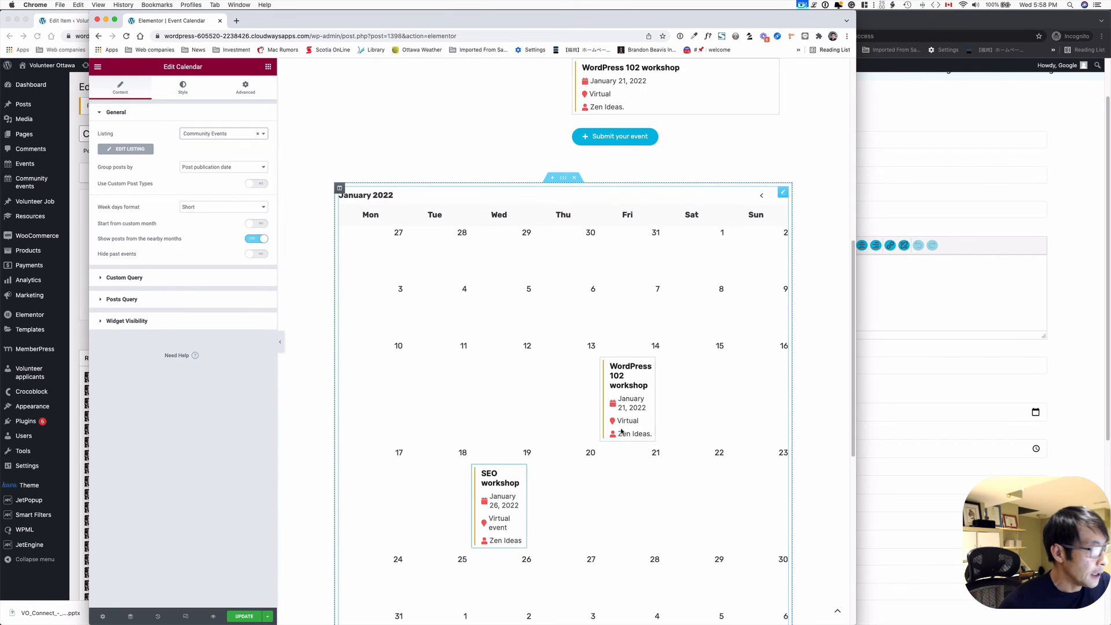
pyautogui.scroll(1, 625, 421)
pyautogui.scroll(-1, 624, 425)
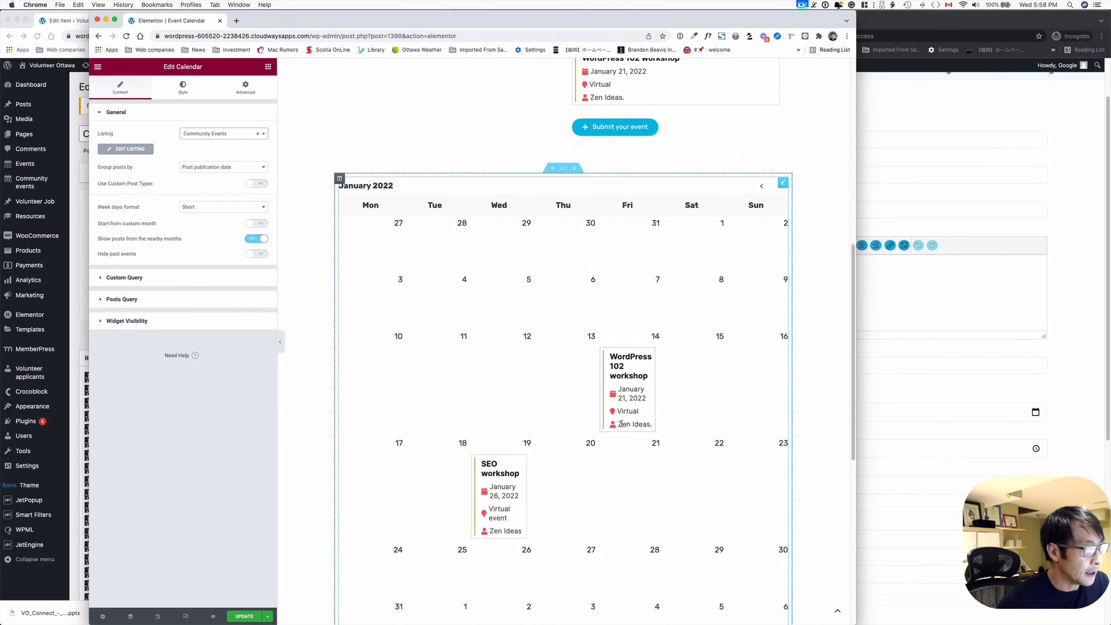
pyautogui.scroll(2, 623, 424)
pyautogui.scroll(3, 653, 355)
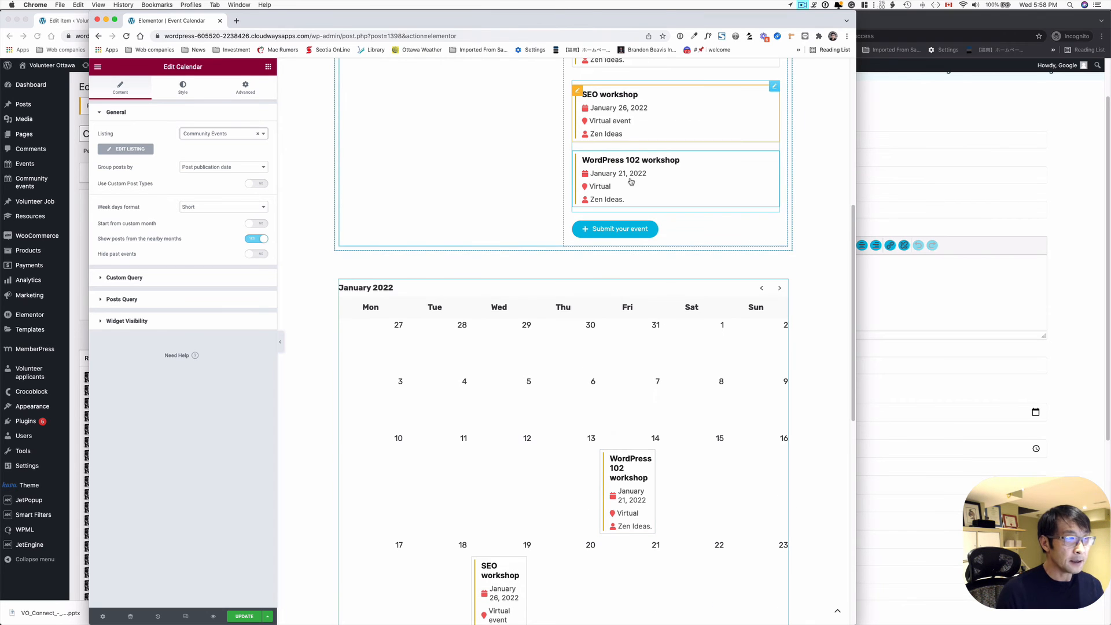
pyautogui.scroll(-1, 666, 500)
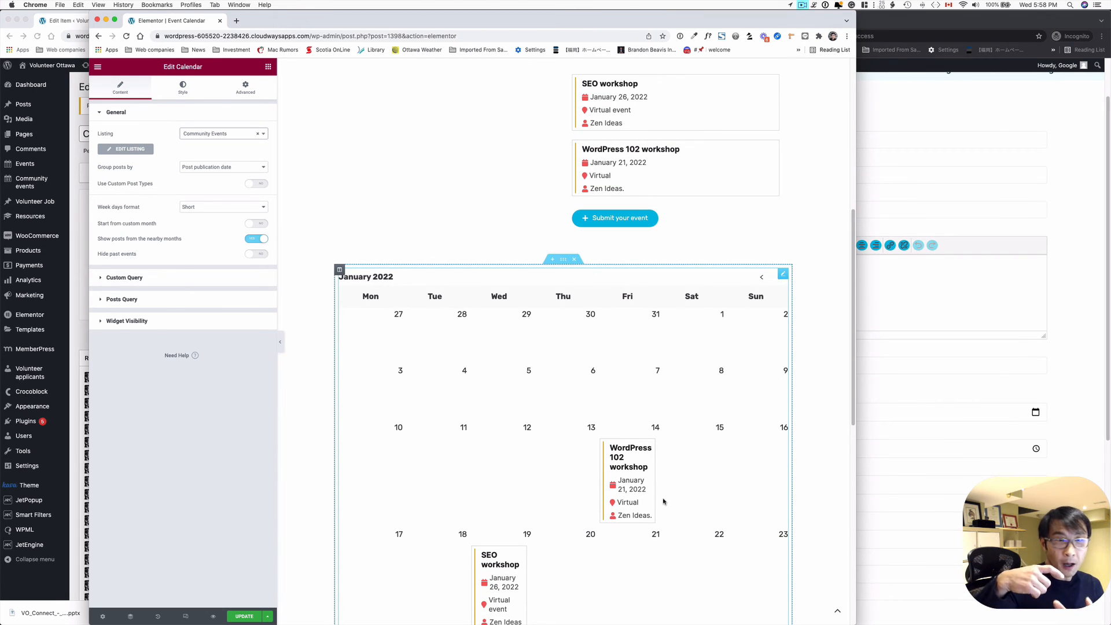
pyautogui.scroll(-1, 598, 473)
pyautogui.scroll(1, 511, 392)
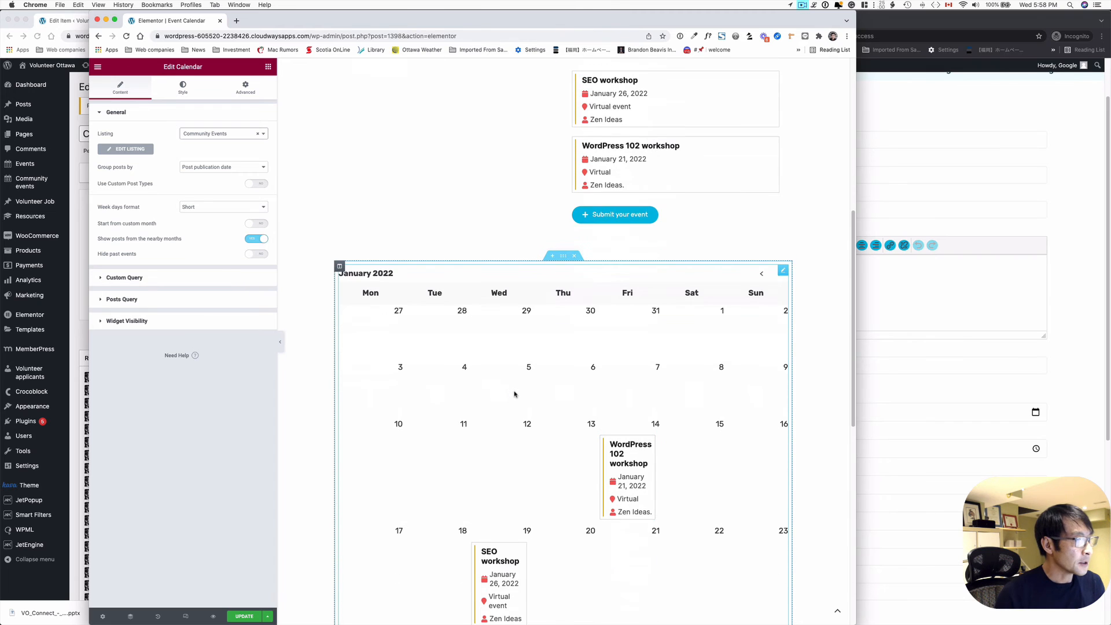
# - Delete the calendar section and leave the editor for the live Event Calendar page
pyautogui.click(574, 256)
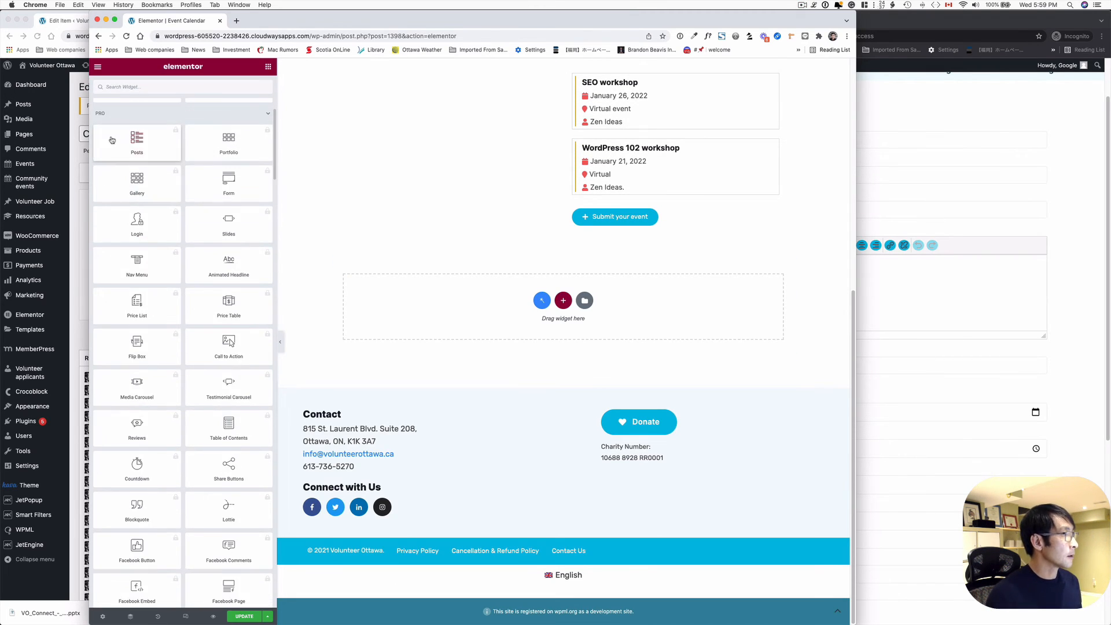
pyautogui.click(98, 66)
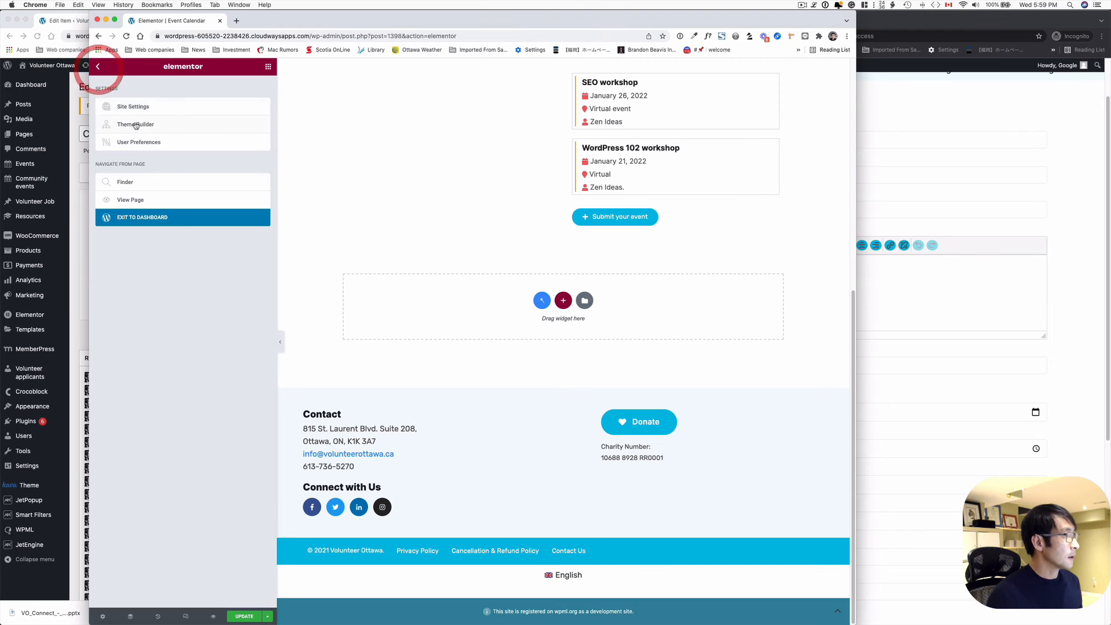
pyautogui.click(139, 198)
pyautogui.click(621, 201)
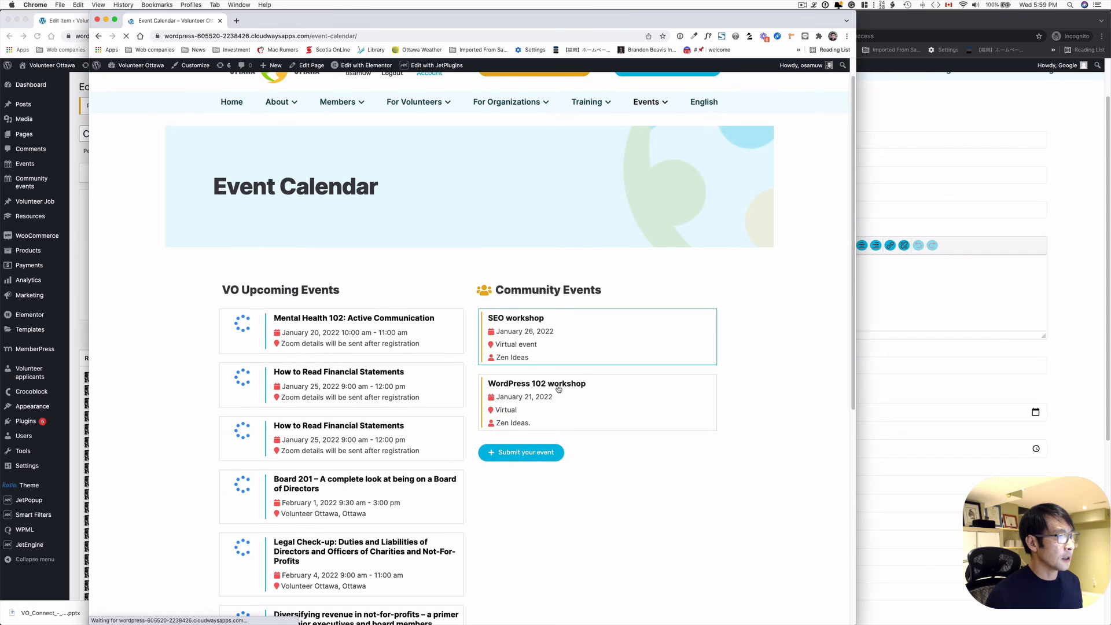
# - Open the SEO workshop event from the Community Events listing and move its browser window aside to reveal the WordPress admin window
pyautogui.click(535, 341)
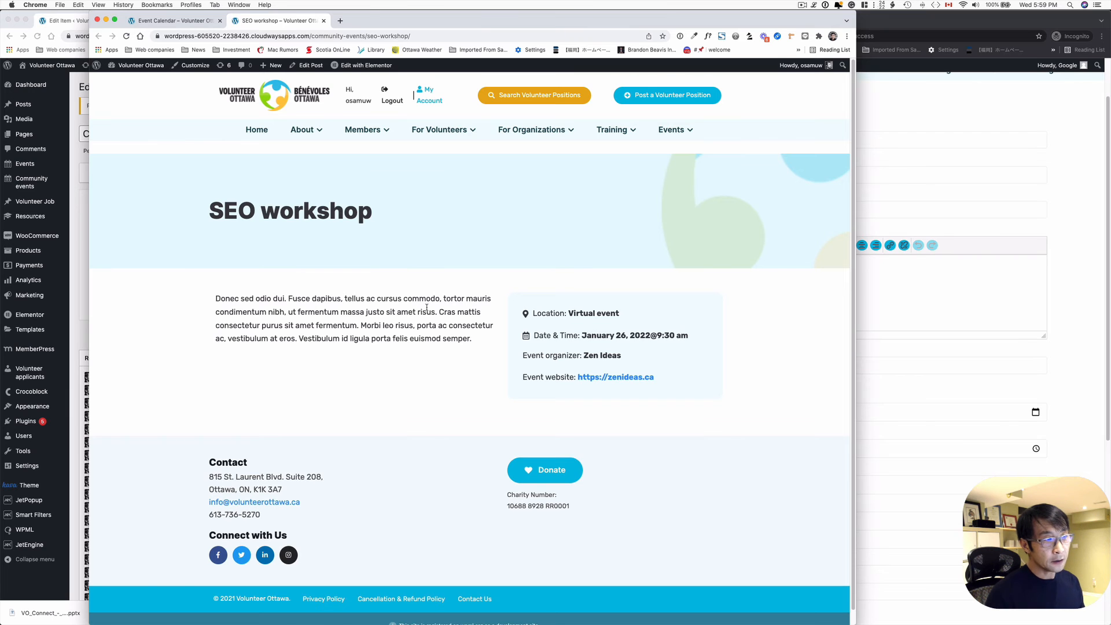
pyautogui.moveTo(572, 16); pyautogui.dragTo(785, 21)
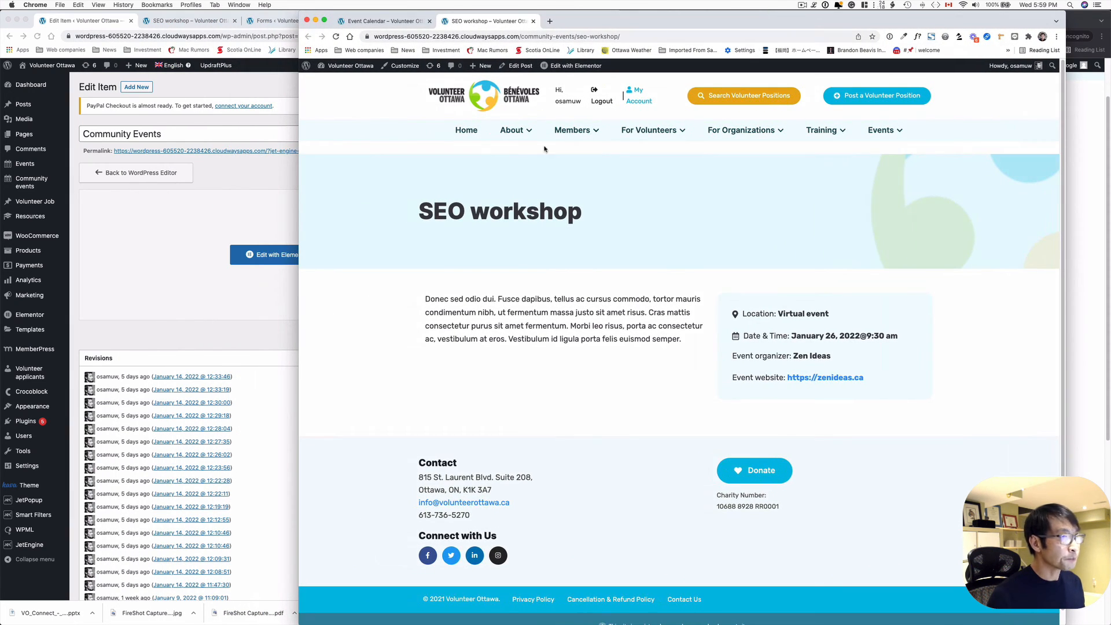
pyautogui.click(802, 5)
pyautogui.click(815, 31)
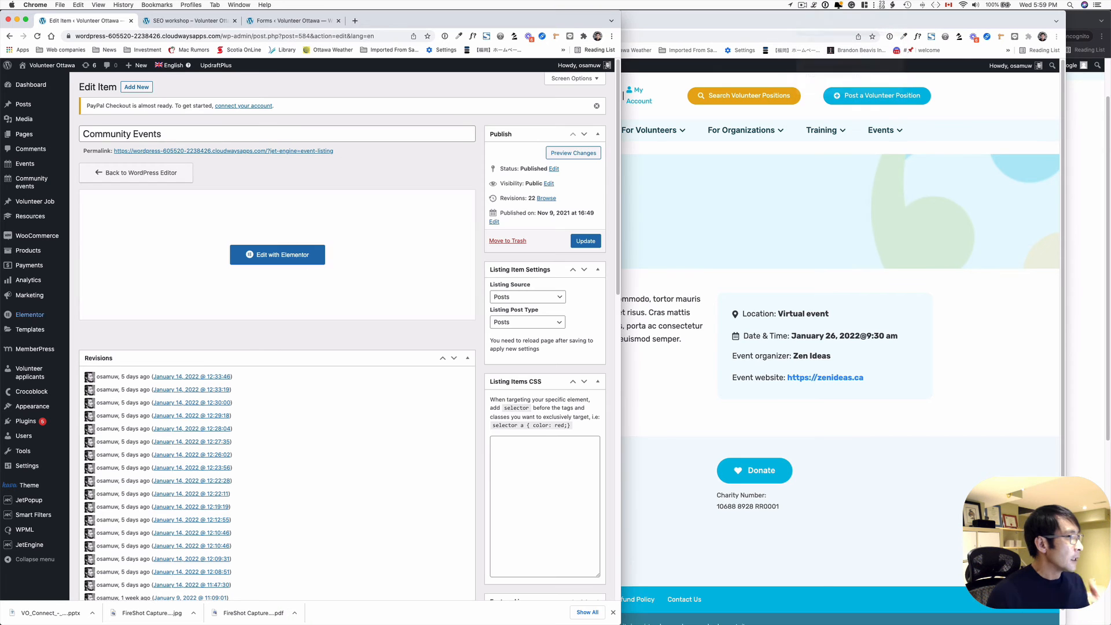
# - Open the Crocoblock dashboard in the WordPress admin, and from there go to the Theme Builder's theme parts
pyautogui.moveTo(36, 394)
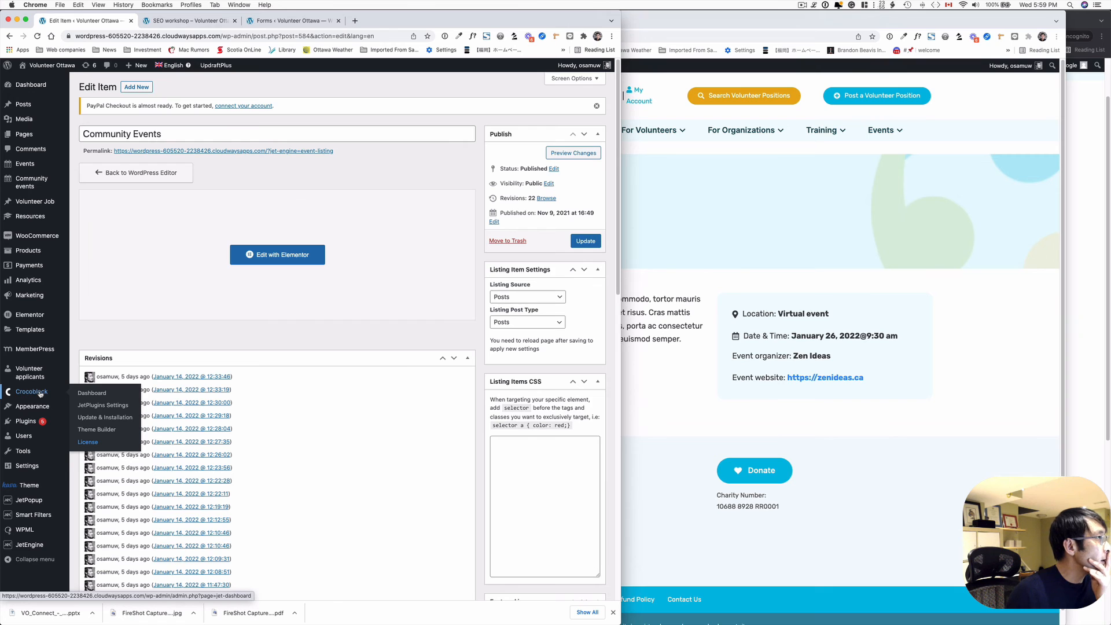
pyautogui.moveTo(37, 285)
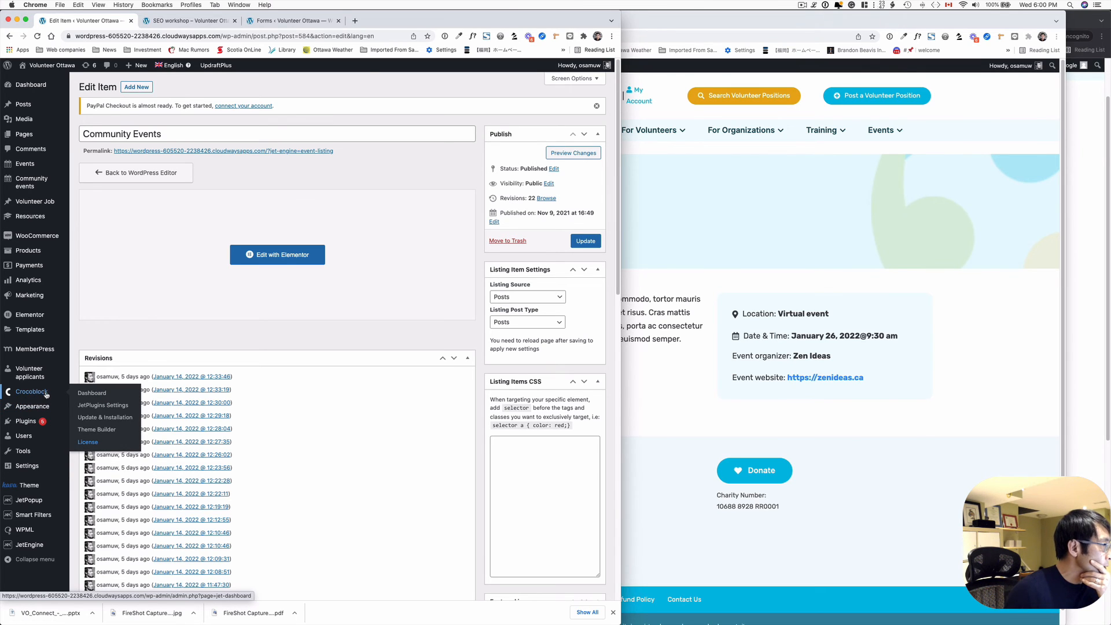
pyautogui.click(88, 395)
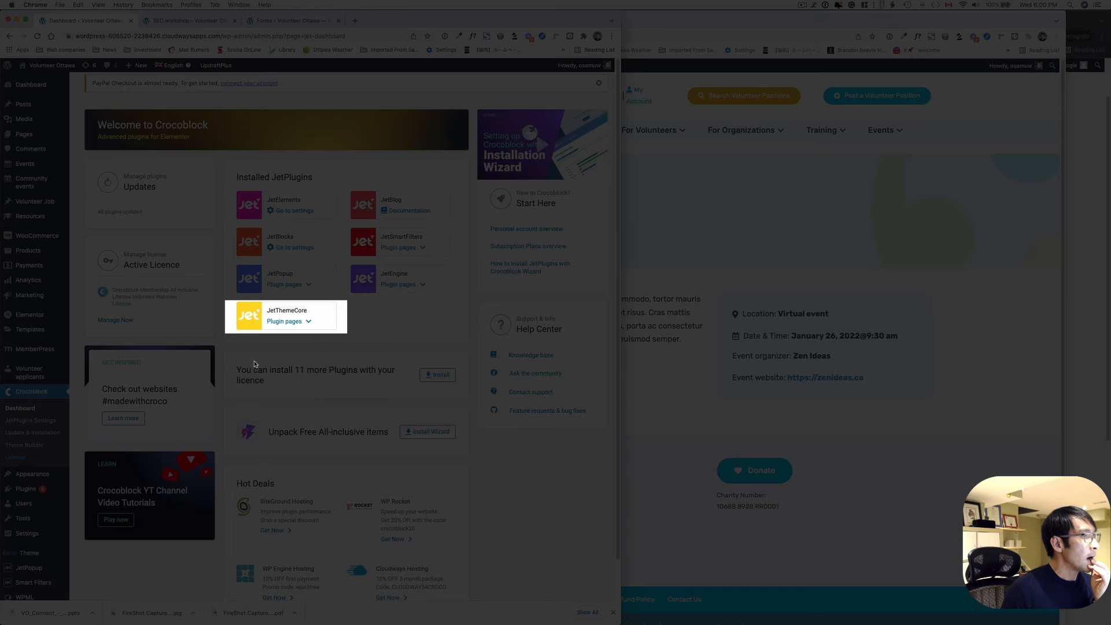
pyautogui.moveTo(292, 322)
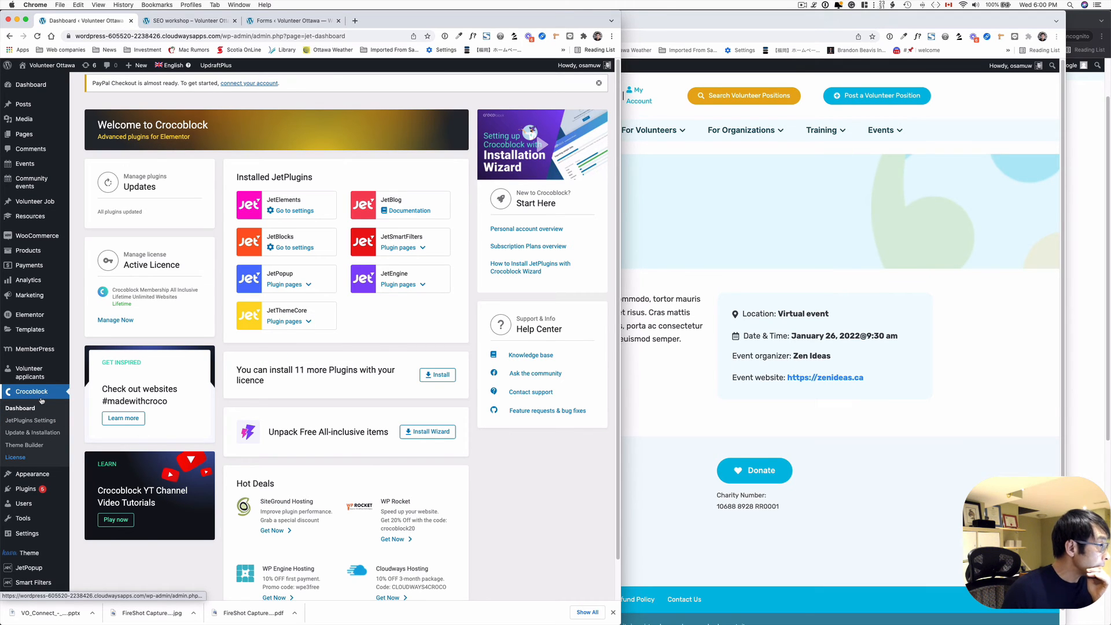
pyautogui.click(36, 447)
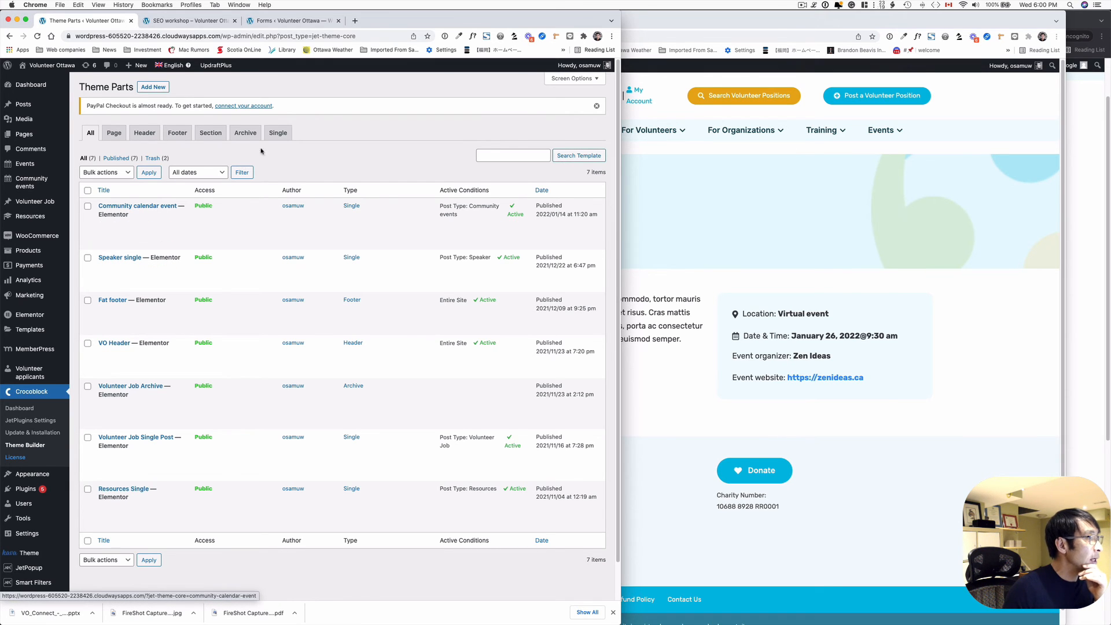
# - Show only the Single theme parts and open the Community calendar event template for editing with Elementor
pyautogui.click(273, 134)
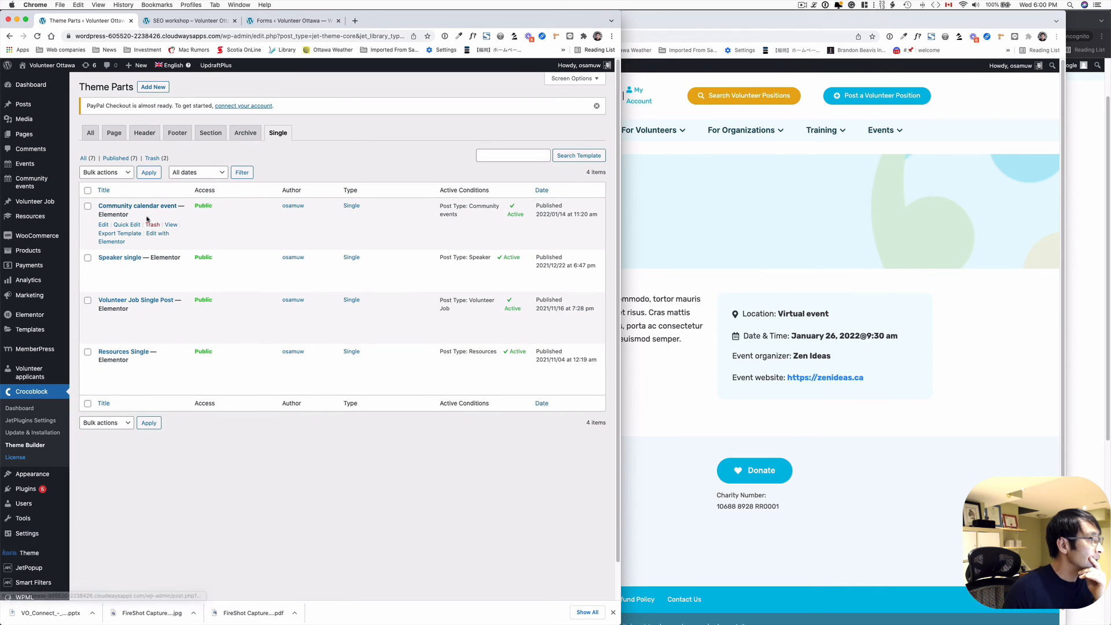
pyautogui.click(116, 243)
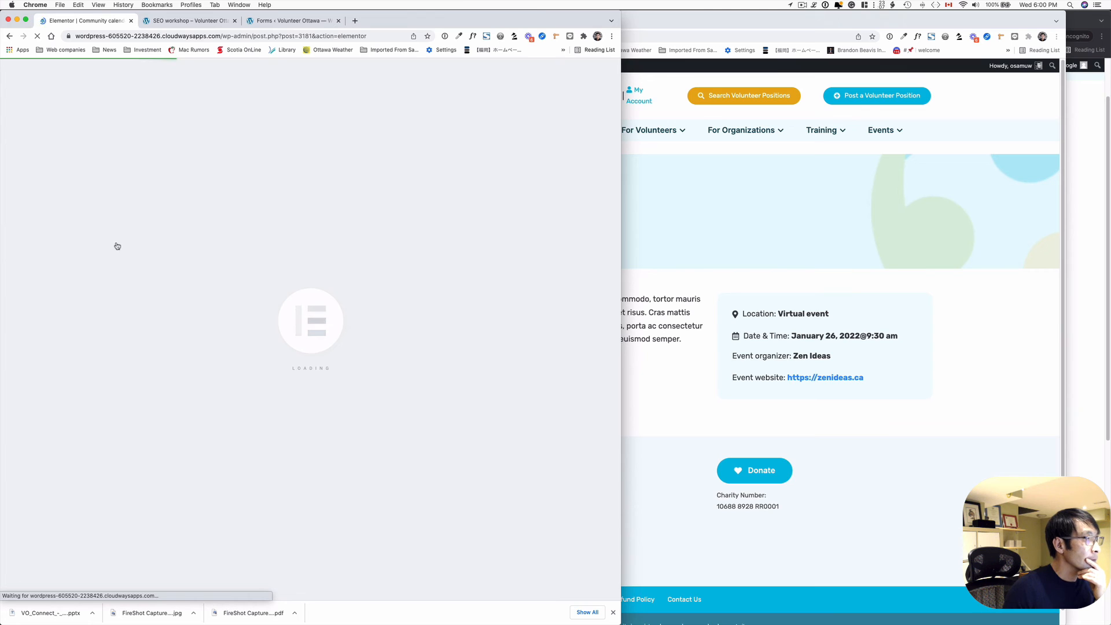
pyautogui.click(801, 6)
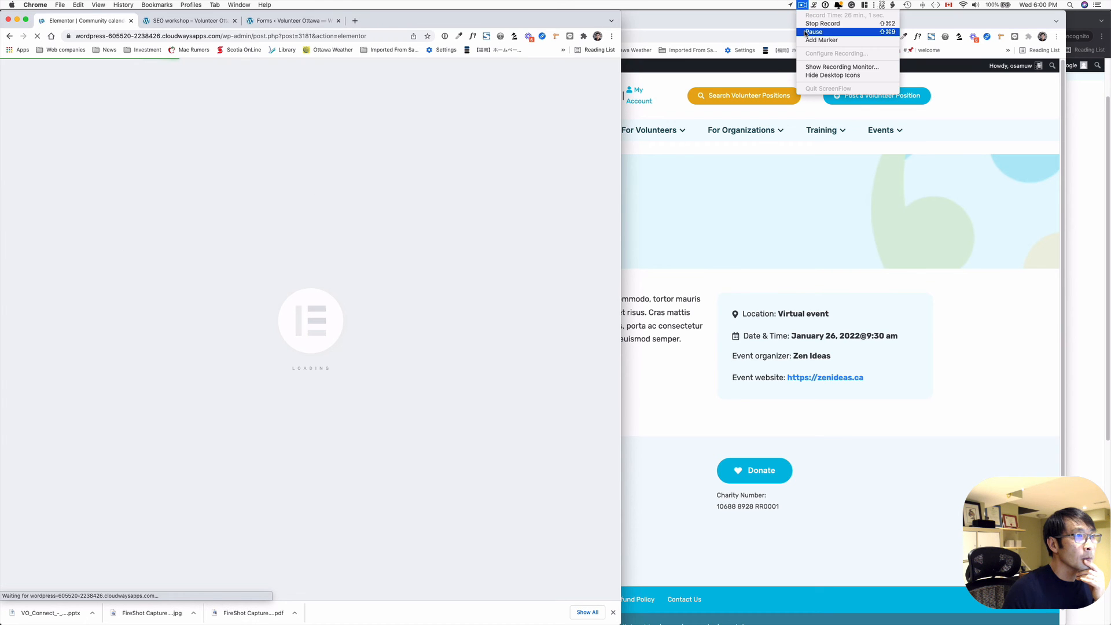
pyautogui.click(806, 31)
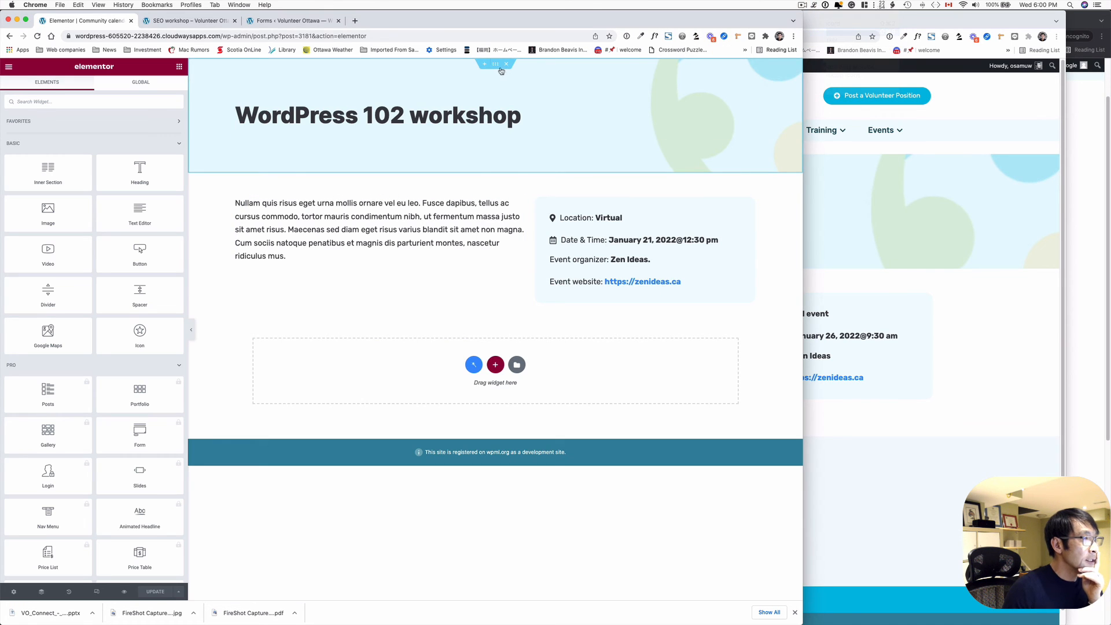
# - Inspect the header section's background style and the title Dynamic Field's Source and Object Field options
pyautogui.click(496, 65)
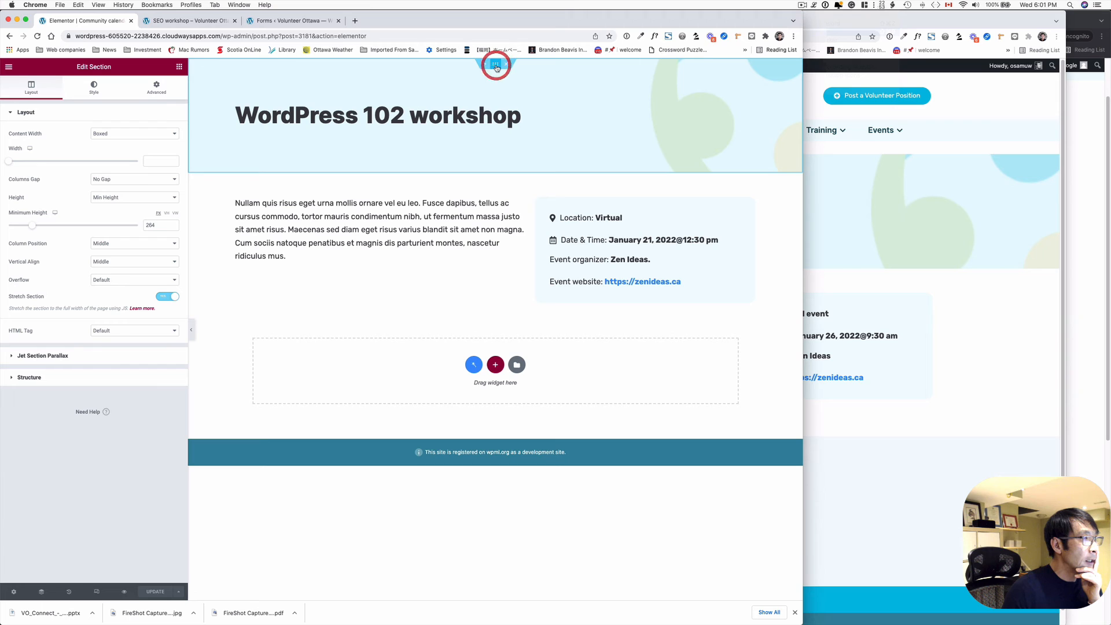
pyautogui.click(100, 96)
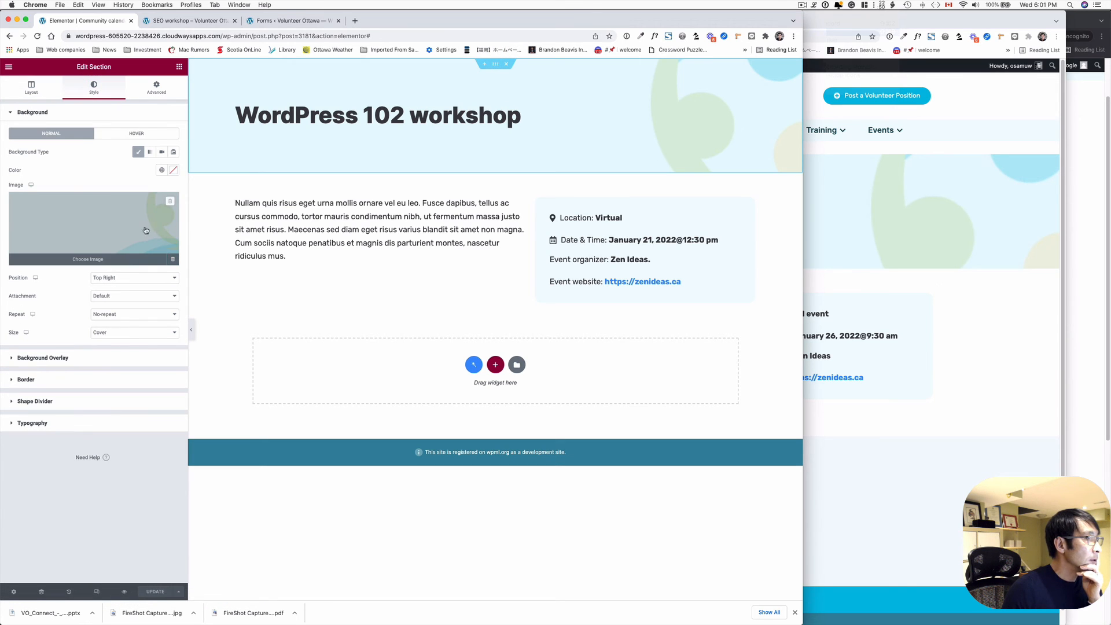
pyautogui.click(433, 117)
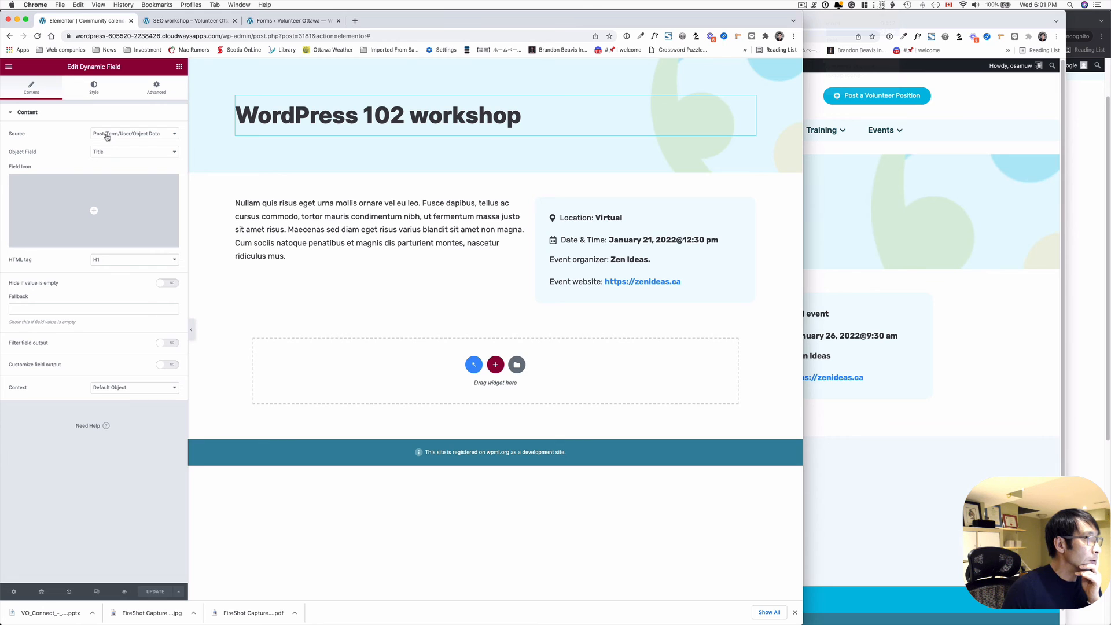
pyautogui.click(150, 139)
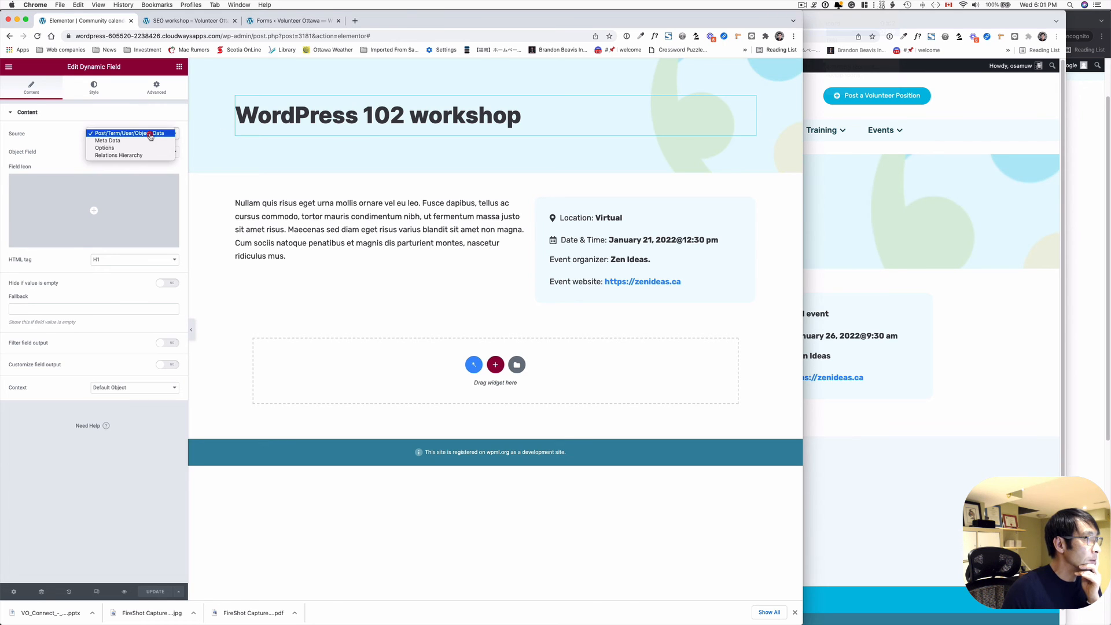
pyautogui.click(150, 134)
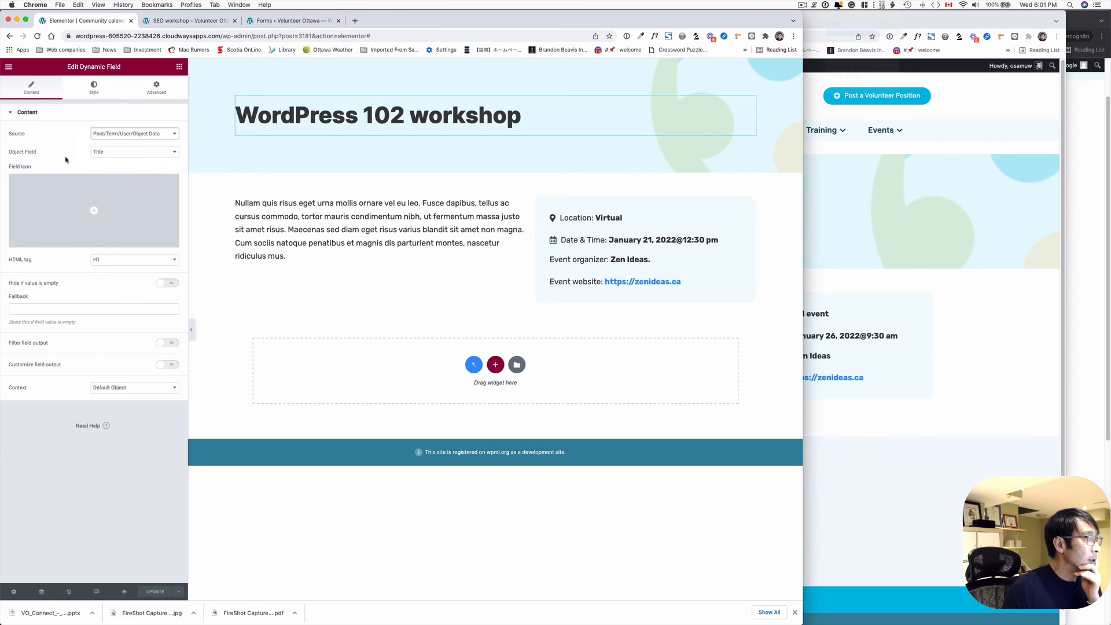
pyautogui.click(139, 153)
pyautogui.click(139, 154)
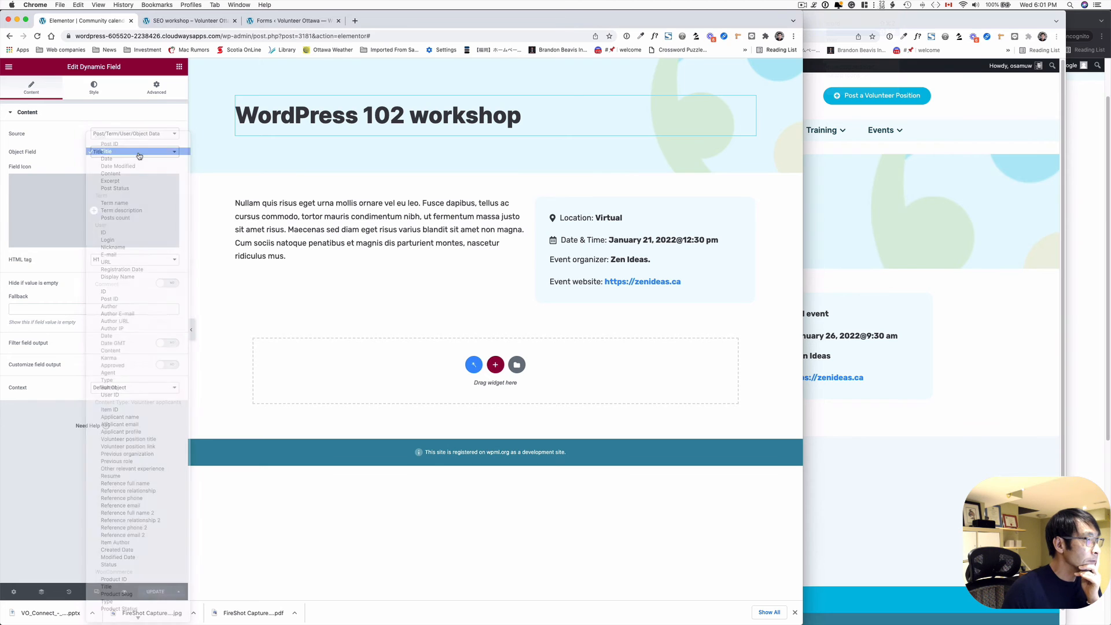
# - Compare the template's title field with the heading on the live SEO workshop page
pyautogui.click(901, 280)
pyautogui.moveTo(502, 215); pyautogui.dragTo(471, 214)
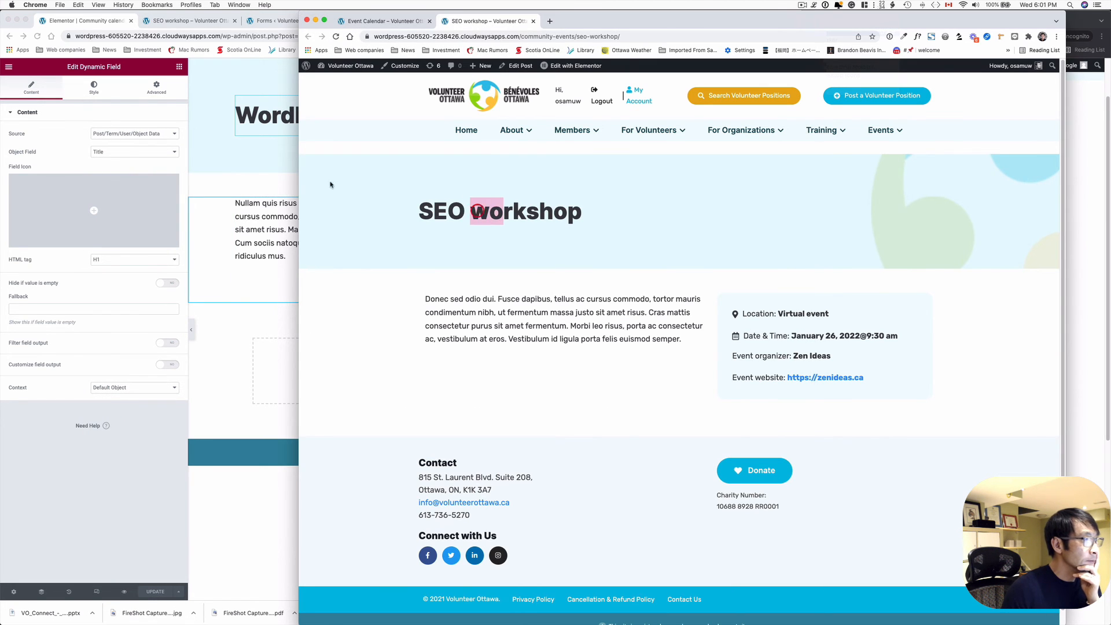
pyautogui.click(279, 172)
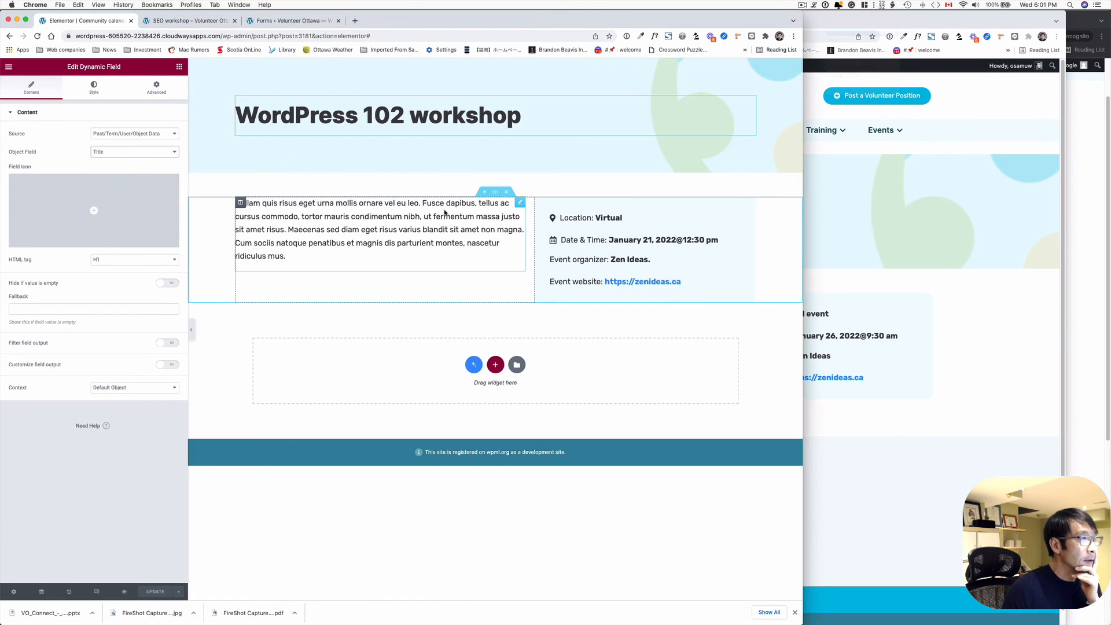
# - Inspect the Object Field setting of the Dynamic Field that holds the event description
pyautogui.click(523, 202)
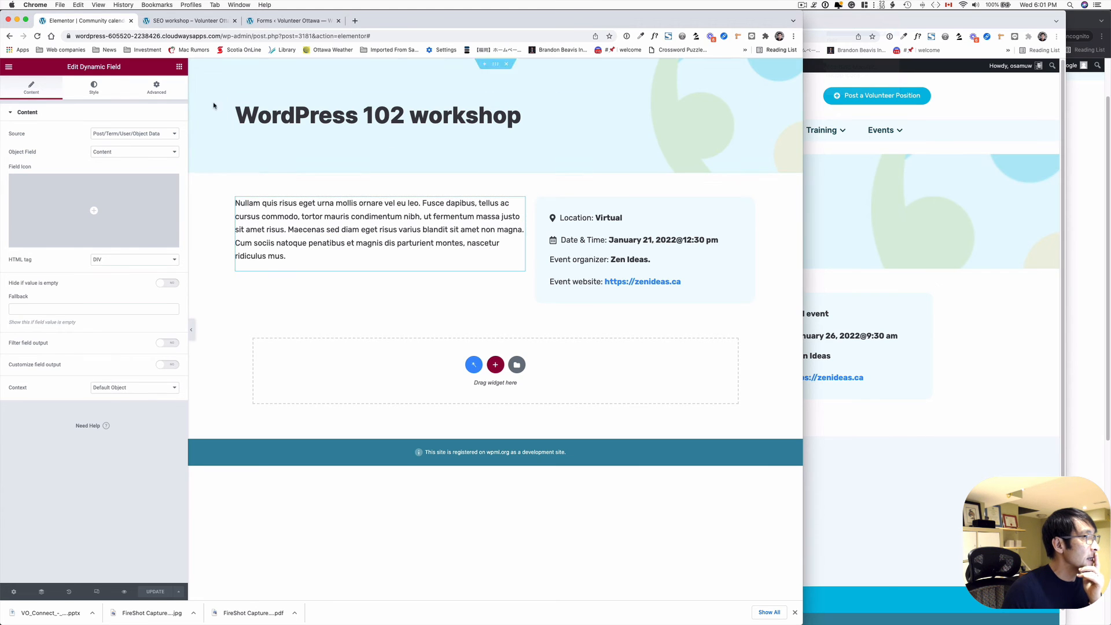
pyautogui.click(120, 154)
pyautogui.click(118, 153)
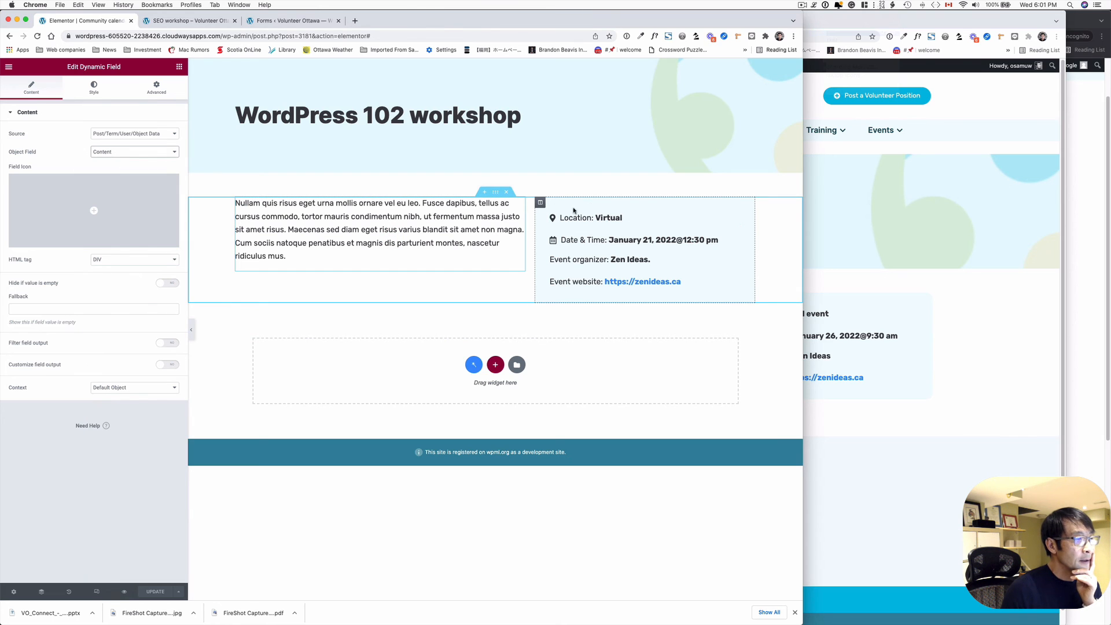
# - Inspect the source, filter and format settings of the Location, Start date and Start time Dynamic Fields
pyautogui.click(627, 221)
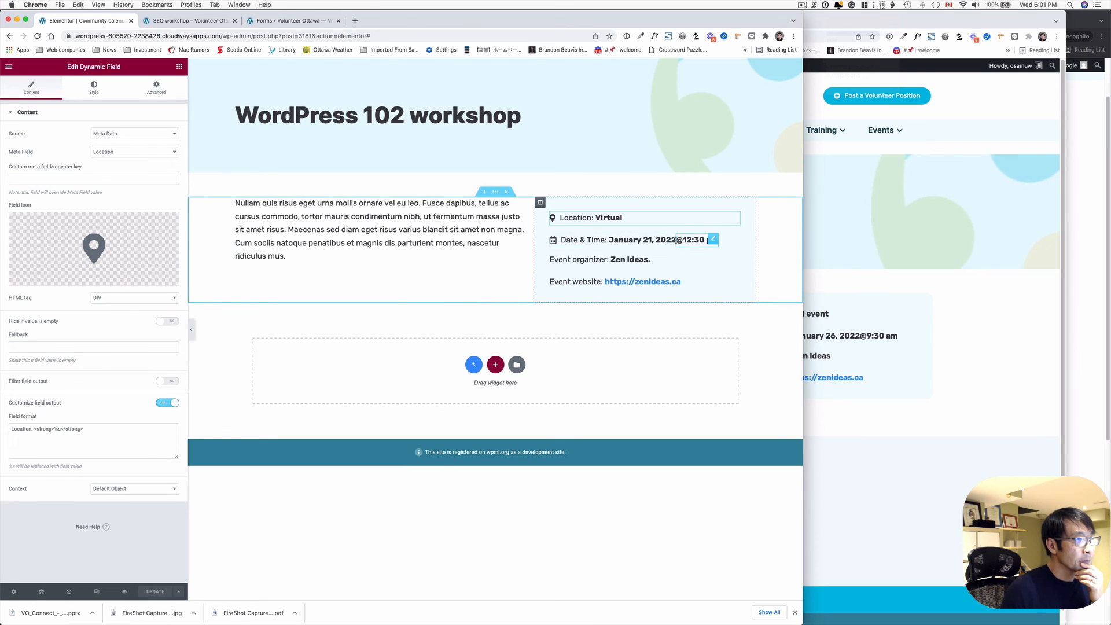
pyautogui.click(672, 241)
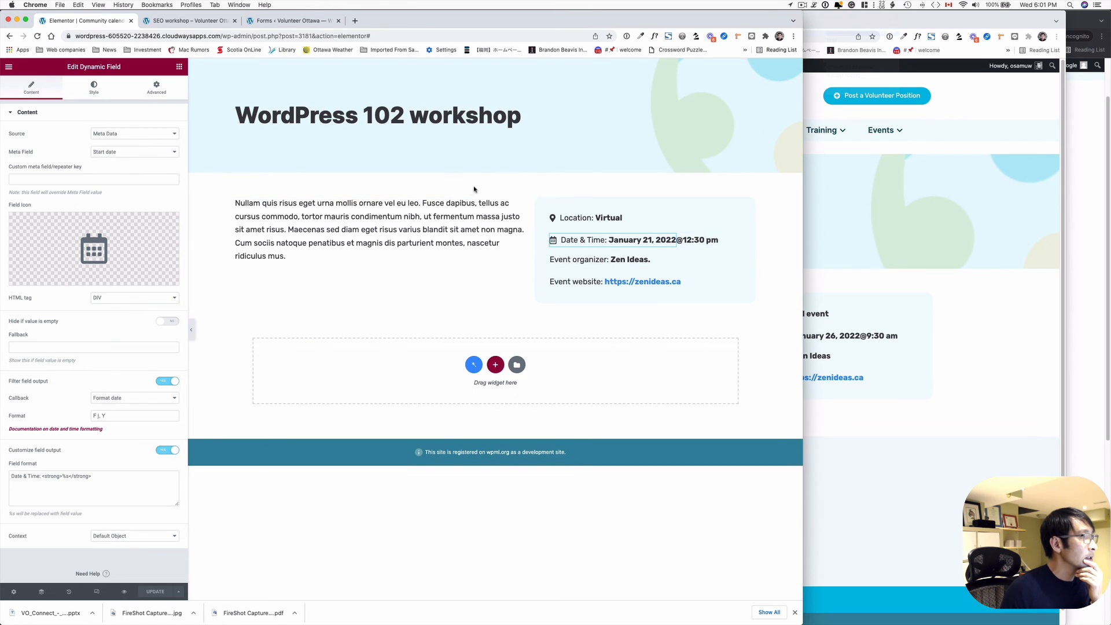
pyautogui.click(712, 239)
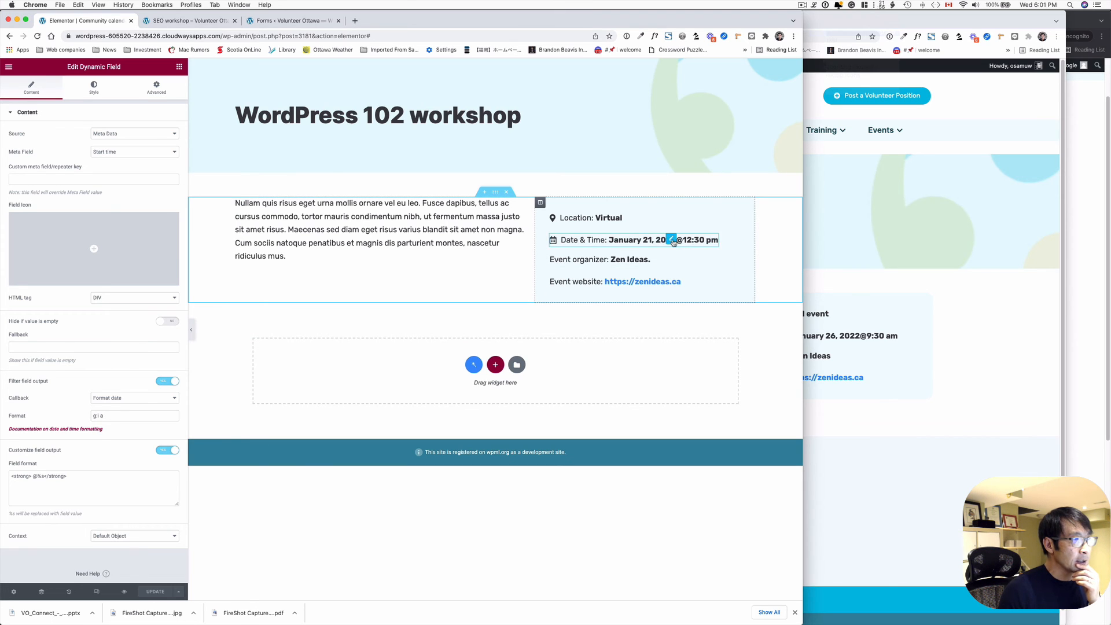
# - Check the Start time field's width in its positioning options, keeping Inline (auto)
pyautogui.click(162, 92)
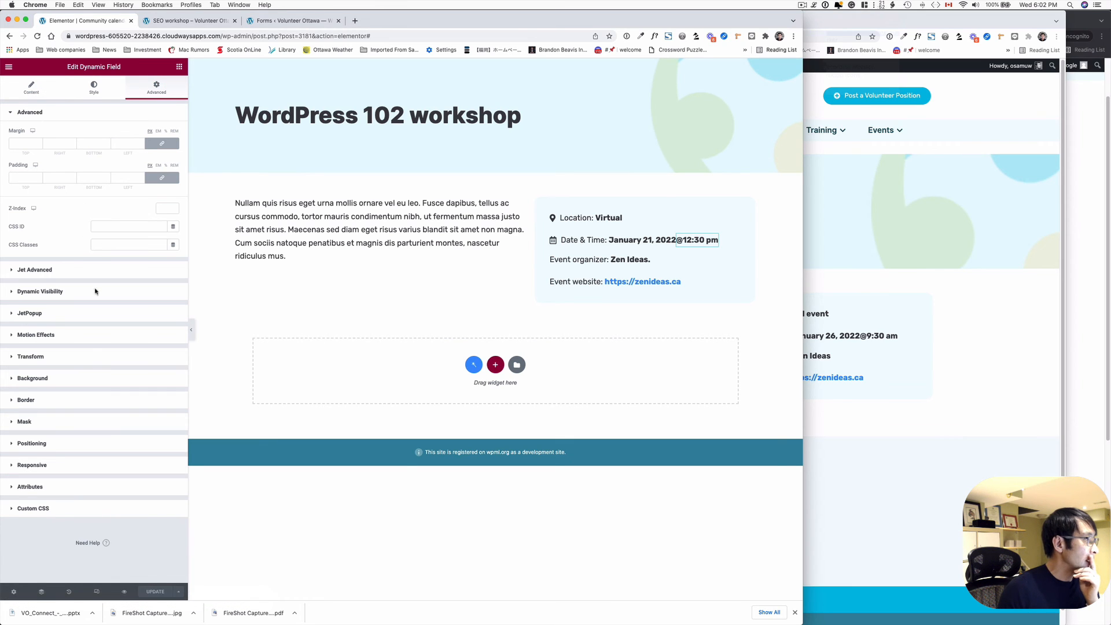
pyautogui.click(49, 445)
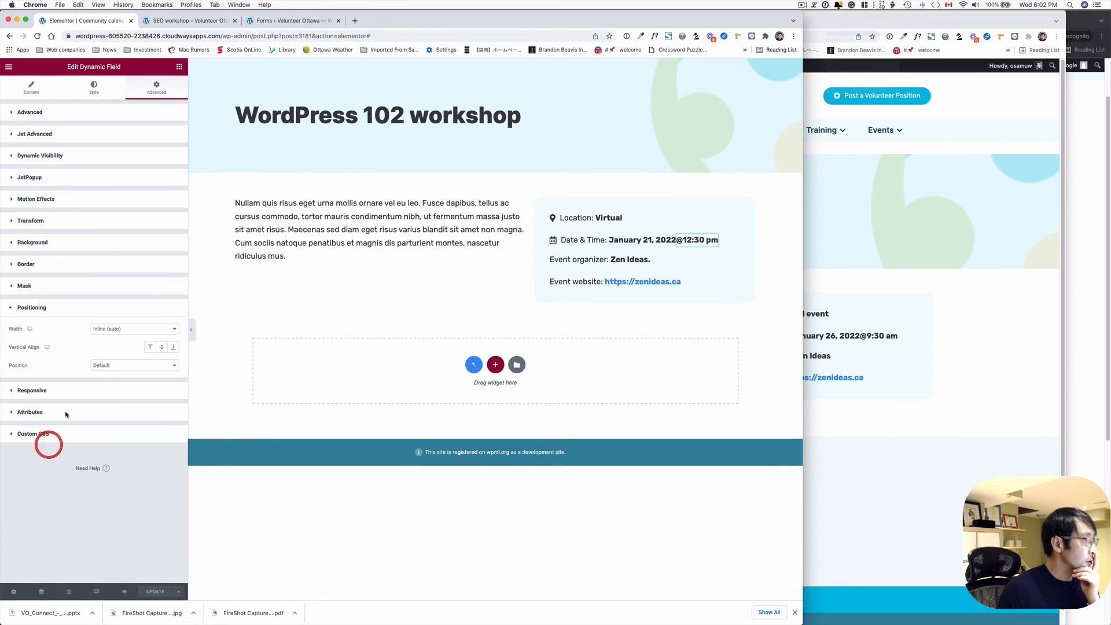
pyautogui.click(119, 329)
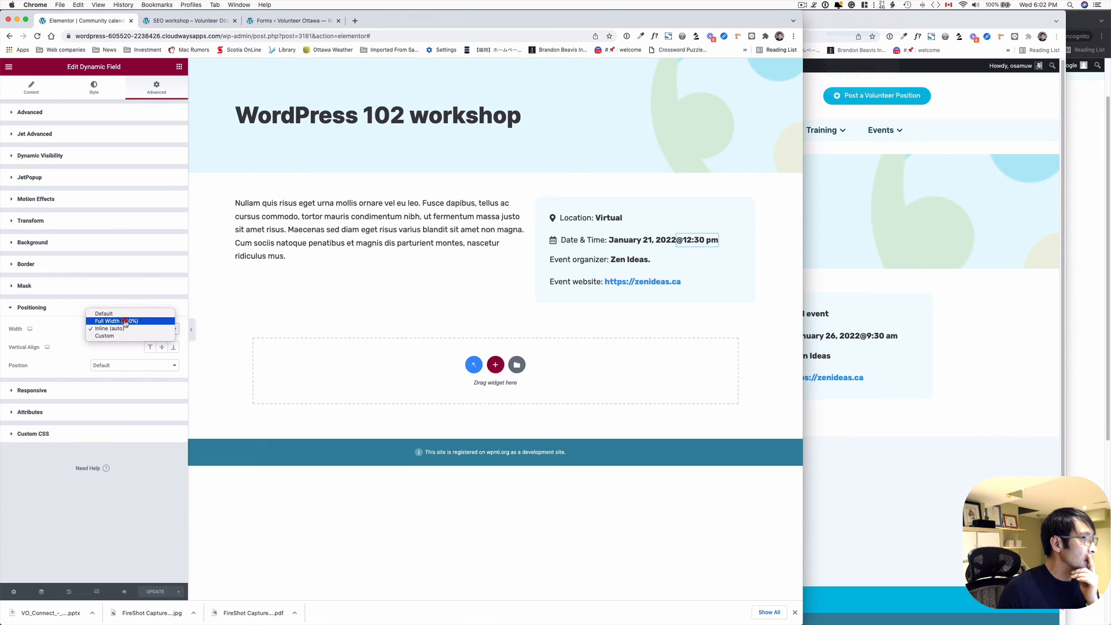
pyautogui.click(126, 329)
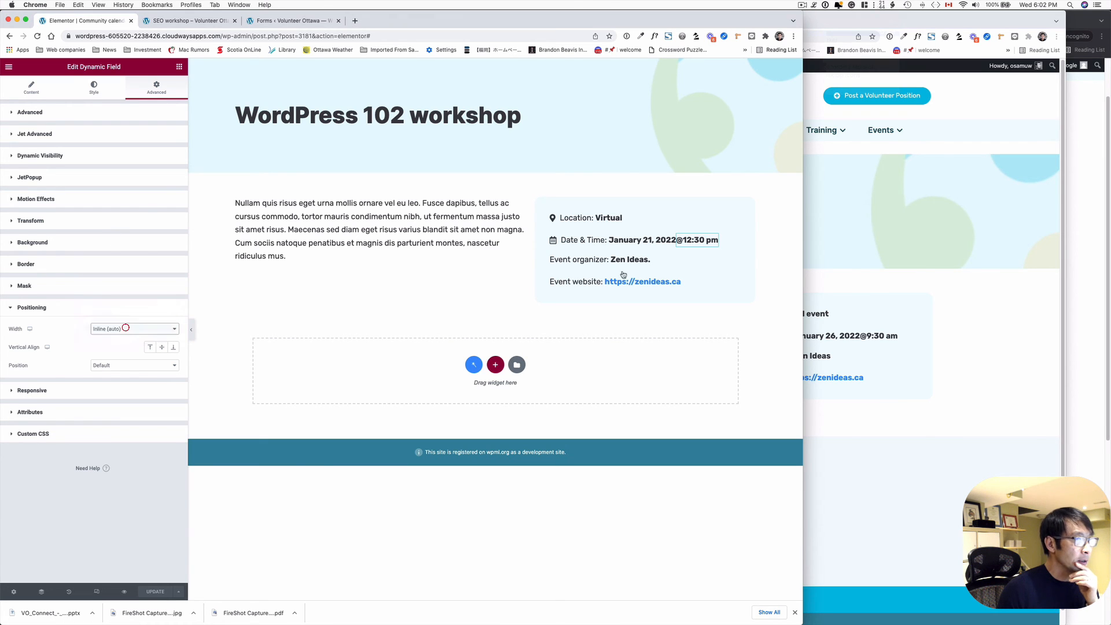
# - Check the Start date field's width in its positioning options, keeping Inline (auto)
pyautogui.click(672, 241)
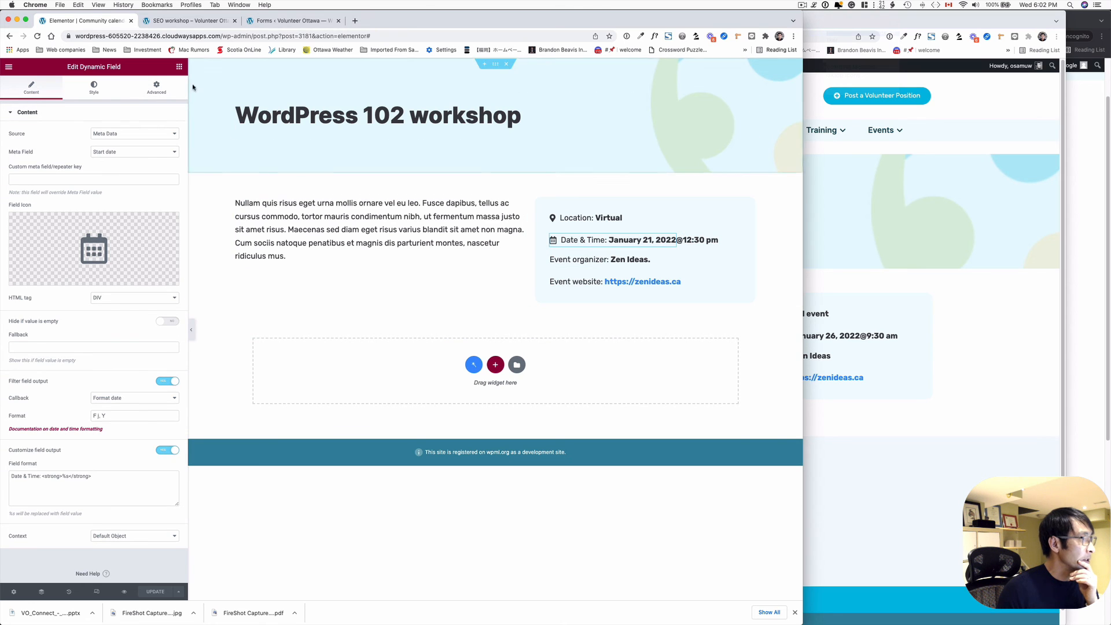
pyautogui.click(156, 88)
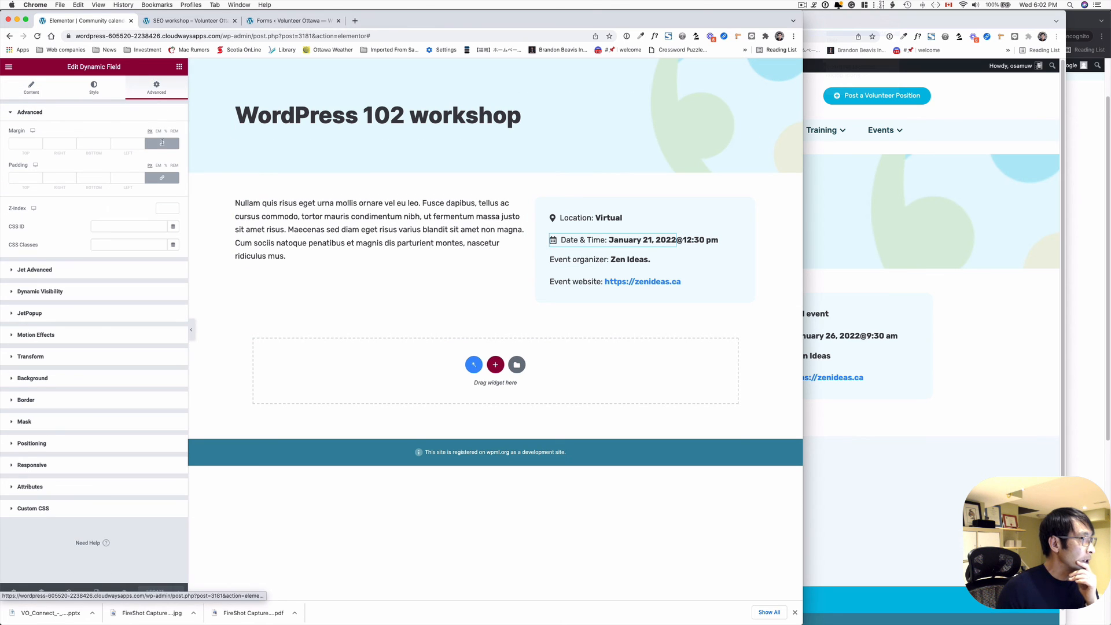
pyautogui.click(82, 443)
pyautogui.click(135, 330)
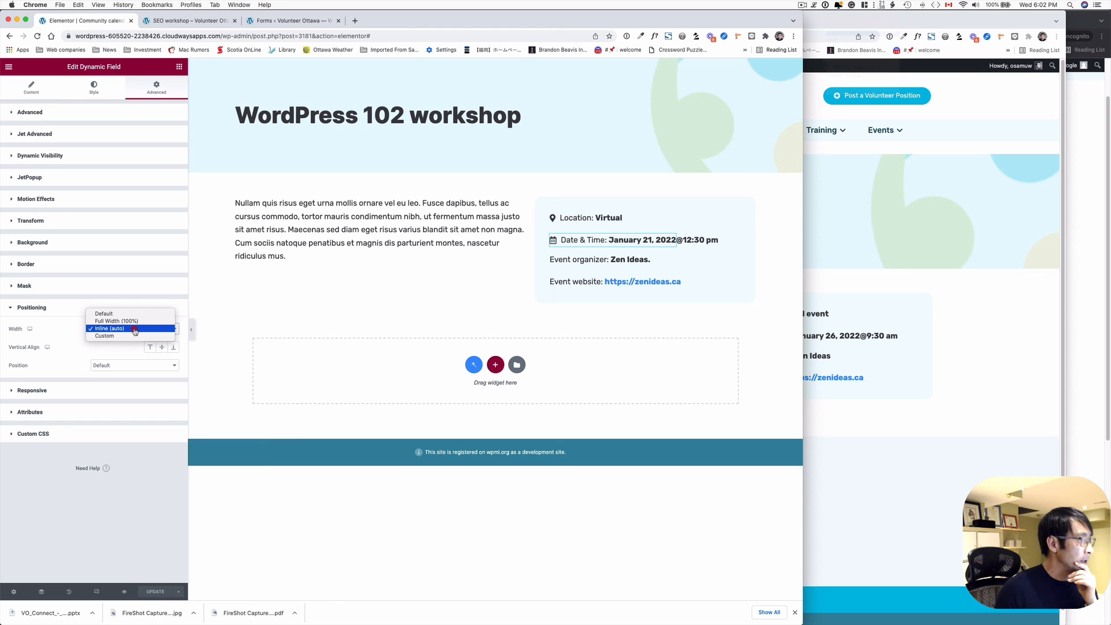
pyautogui.click(133, 328)
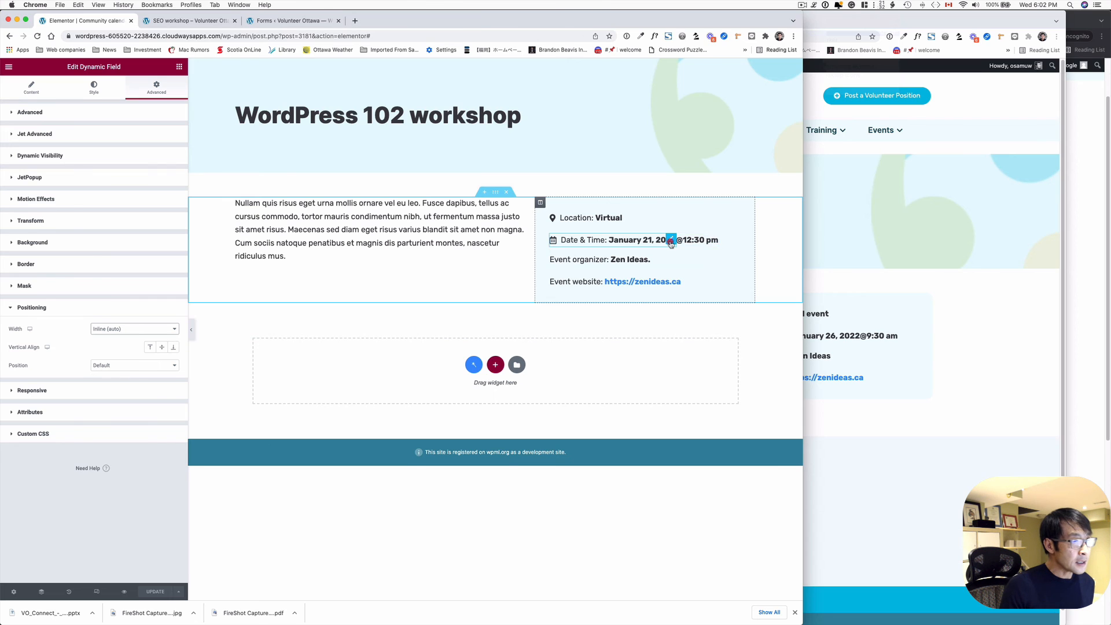
# - Turn the Start date field's output filter off and back on to compare the raw and formatted date
pyautogui.click(671, 244)
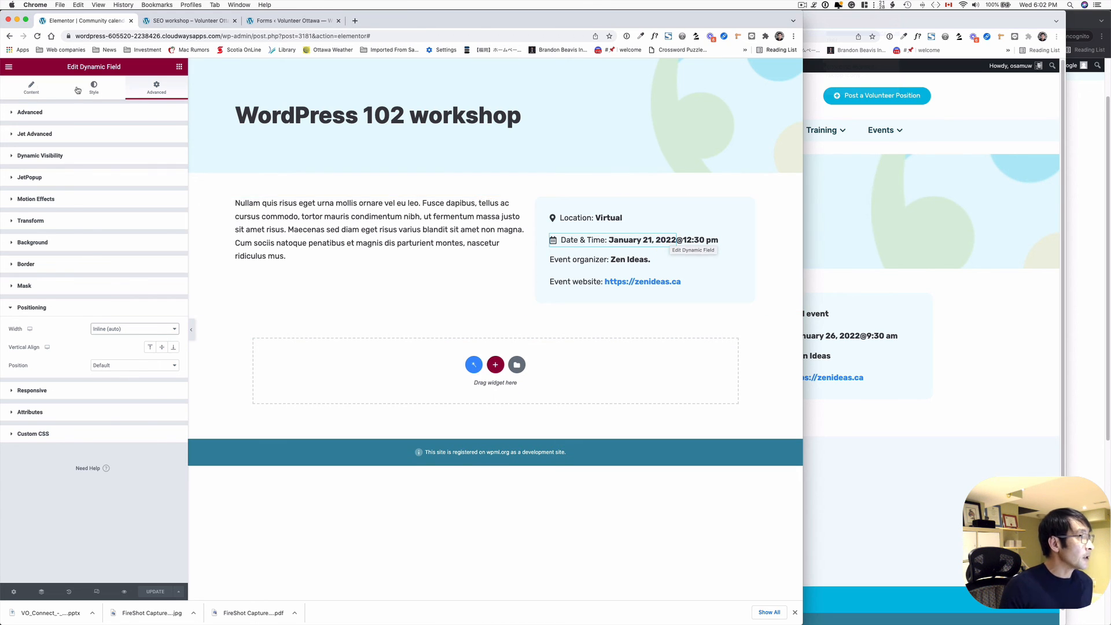
pyautogui.click(24, 88)
pyautogui.scroll(-1, 119, 344)
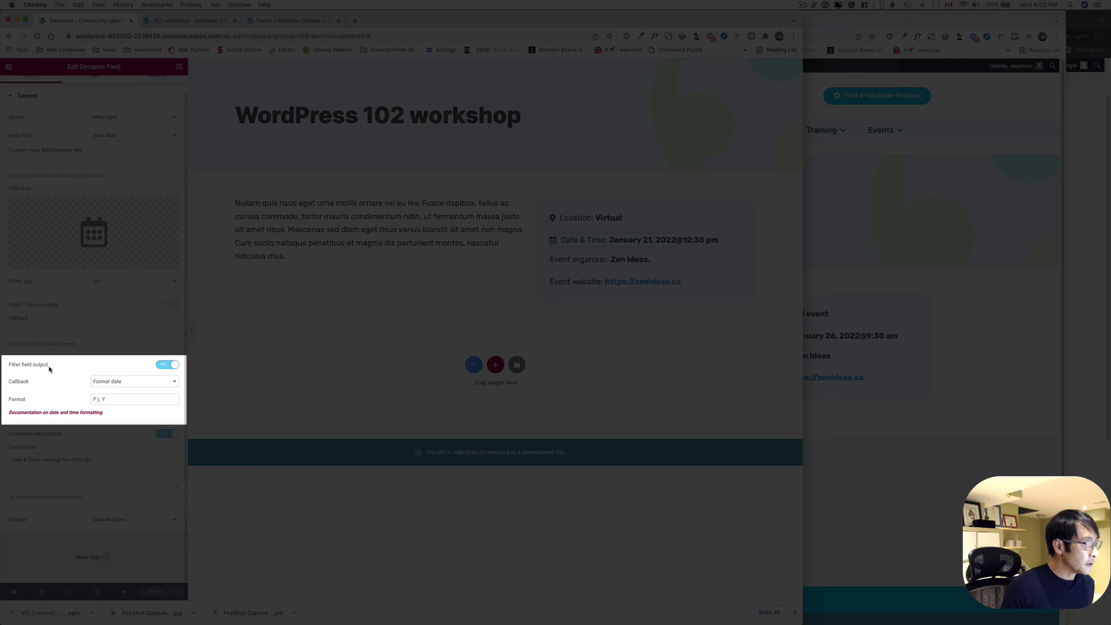
pyautogui.click(168, 365)
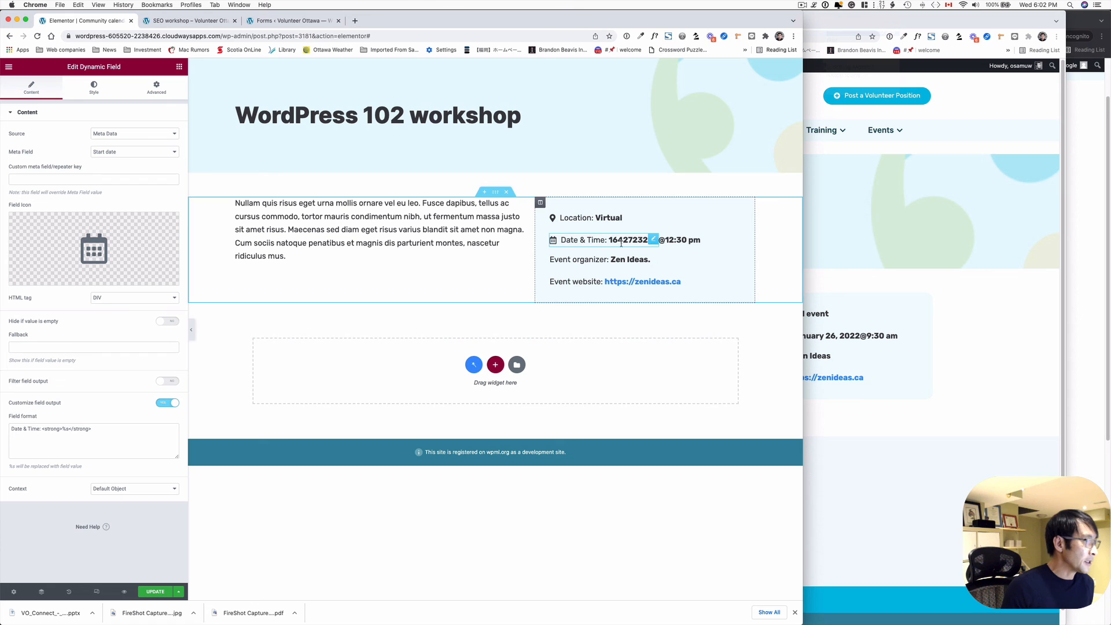
pyautogui.click(168, 382)
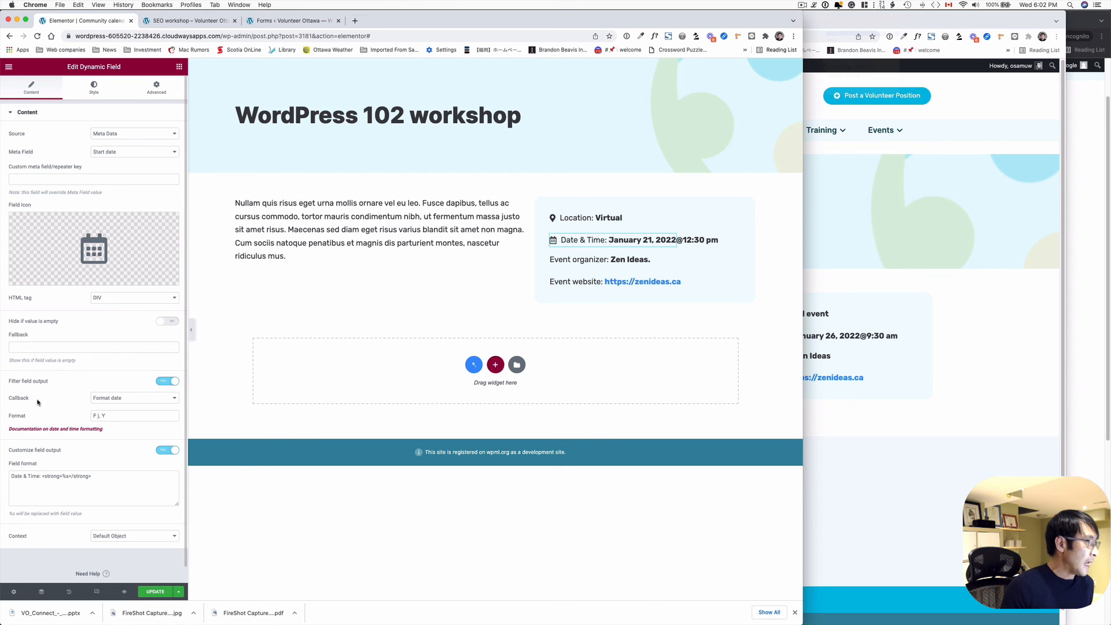
# - Review the Start date field's callback options, keeping Format date, and highlight the strong tag in its field format
pyautogui.click(121, 400)
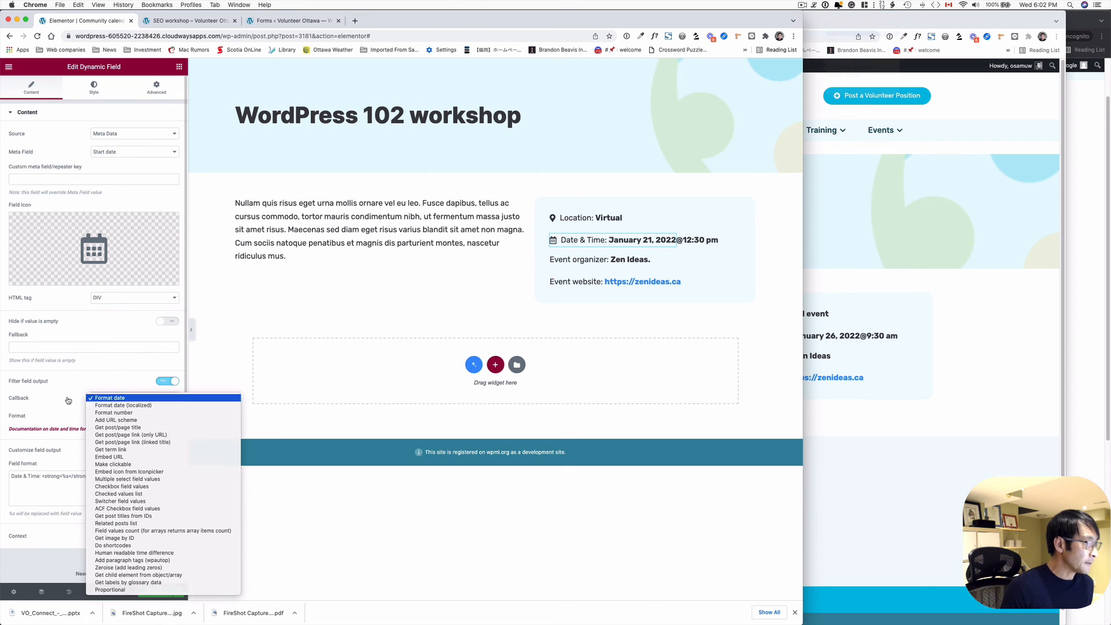
pyautogui.click(125, 399)
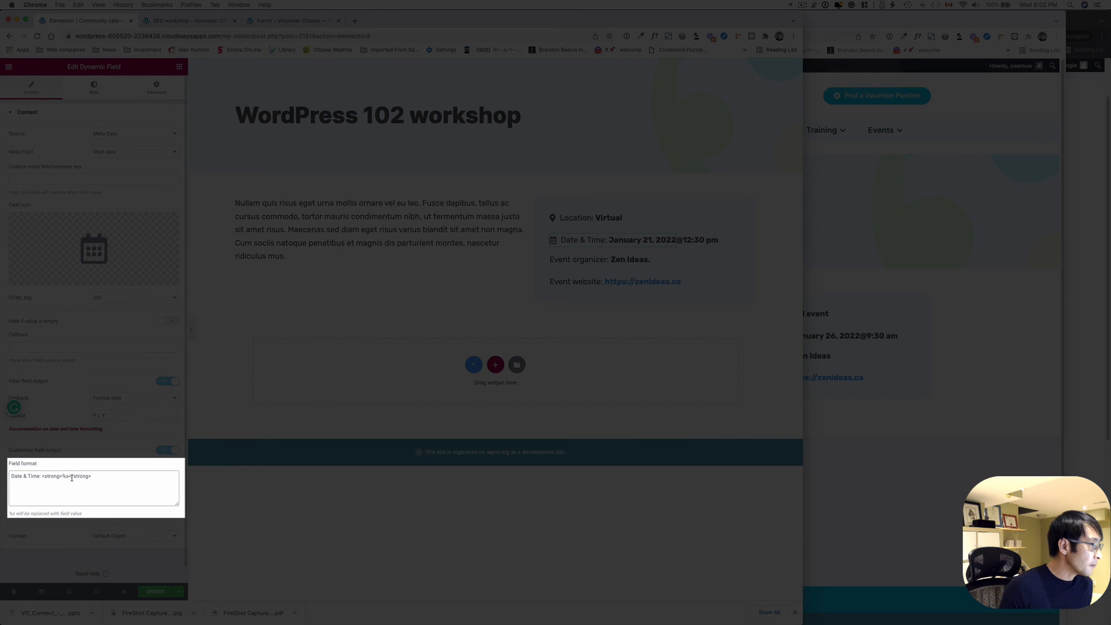
pyautogui.moveTo(60, 476); pyautogui.dragTo(42, 476)
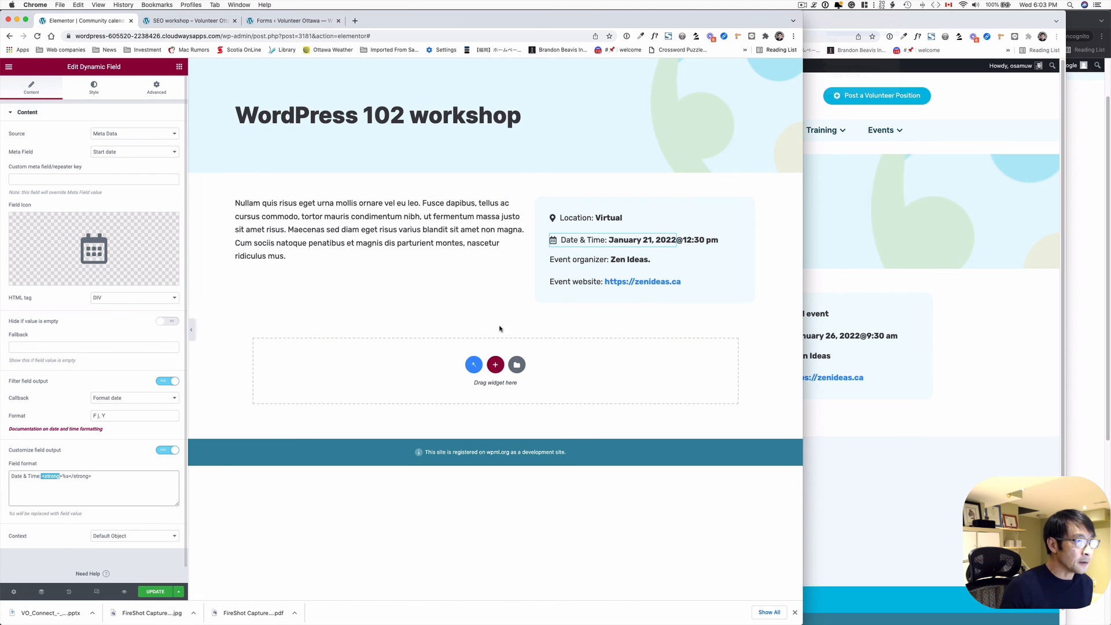
# - Compare the Organizer's name and Start date fields' settings, and highlight the "Event organizer" label in the organizer's field format
pyautogui.click(624, 259)
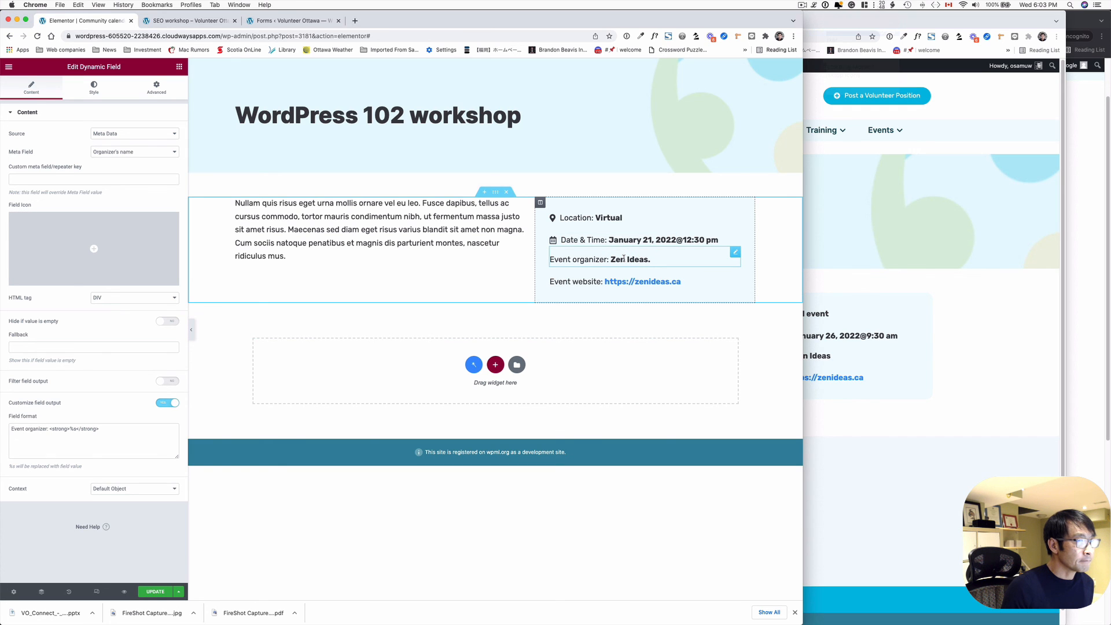
pyautogui.click(563, 239)
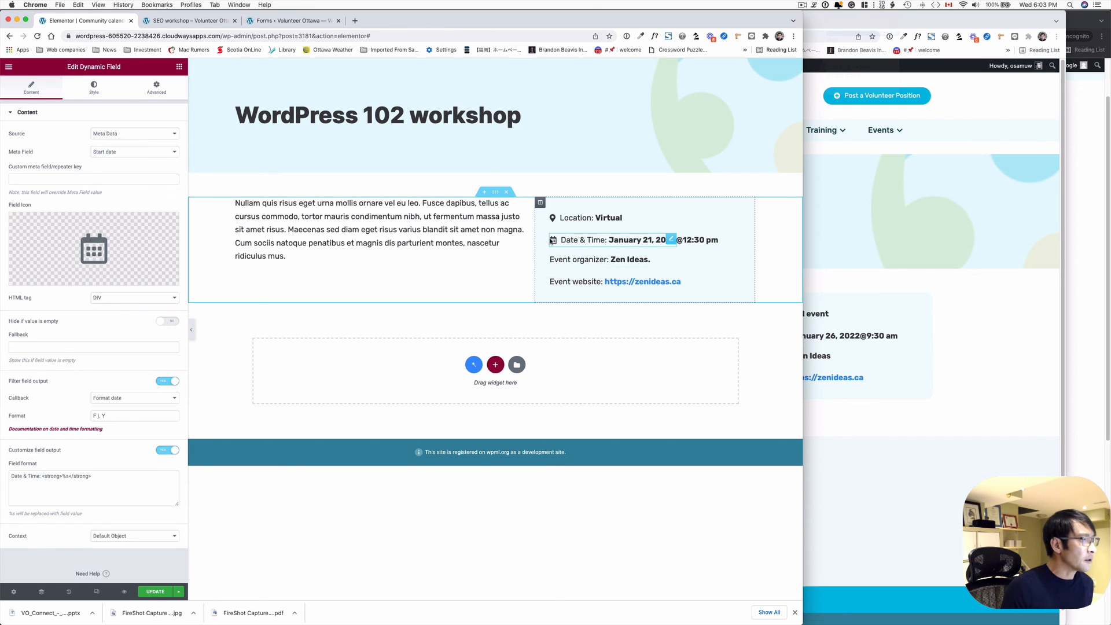
pyautogui.click(621, 258)
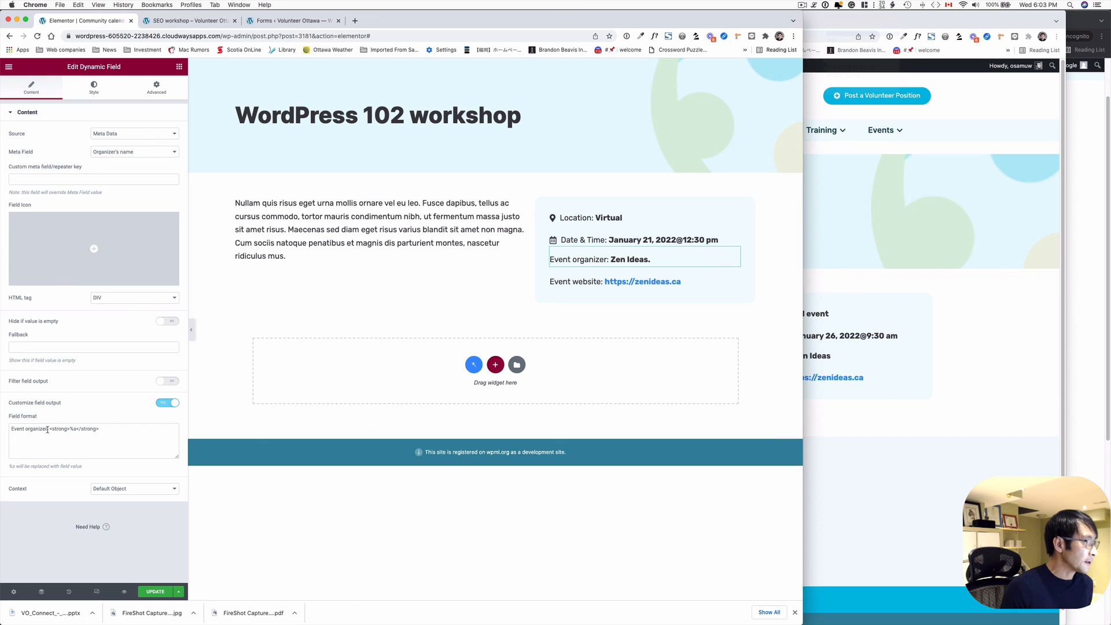
pyautogui.moveTo(48, 429); pyautogui.dragTo(11, 429)
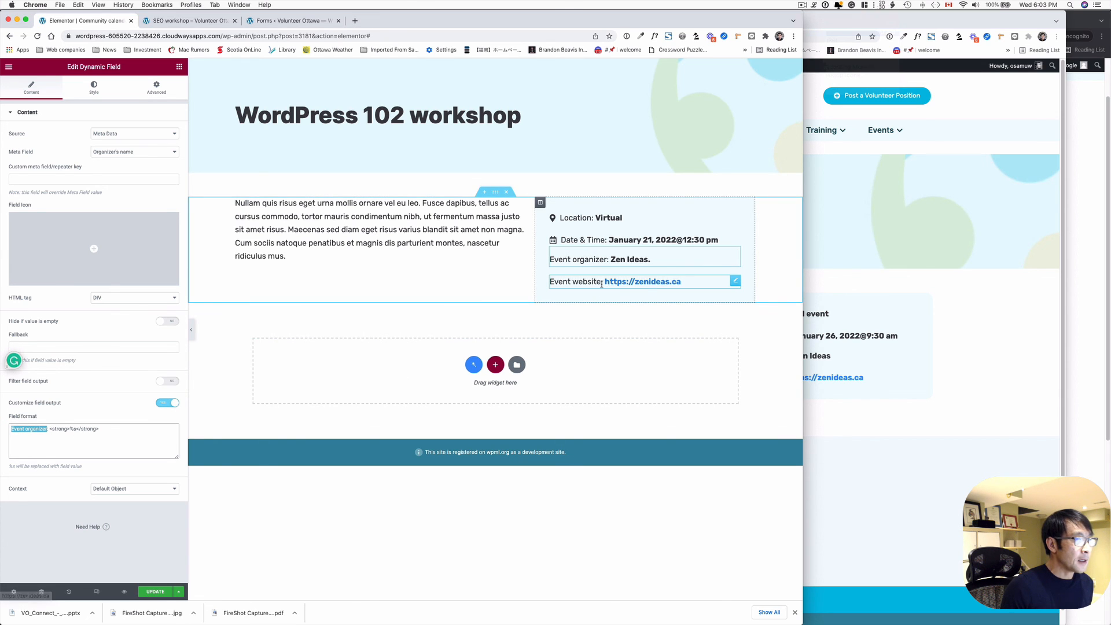
# - Review the Meta Field options of the event website Dynamic Field, keeping Organizer's website
pyautogui.click(711, 283)
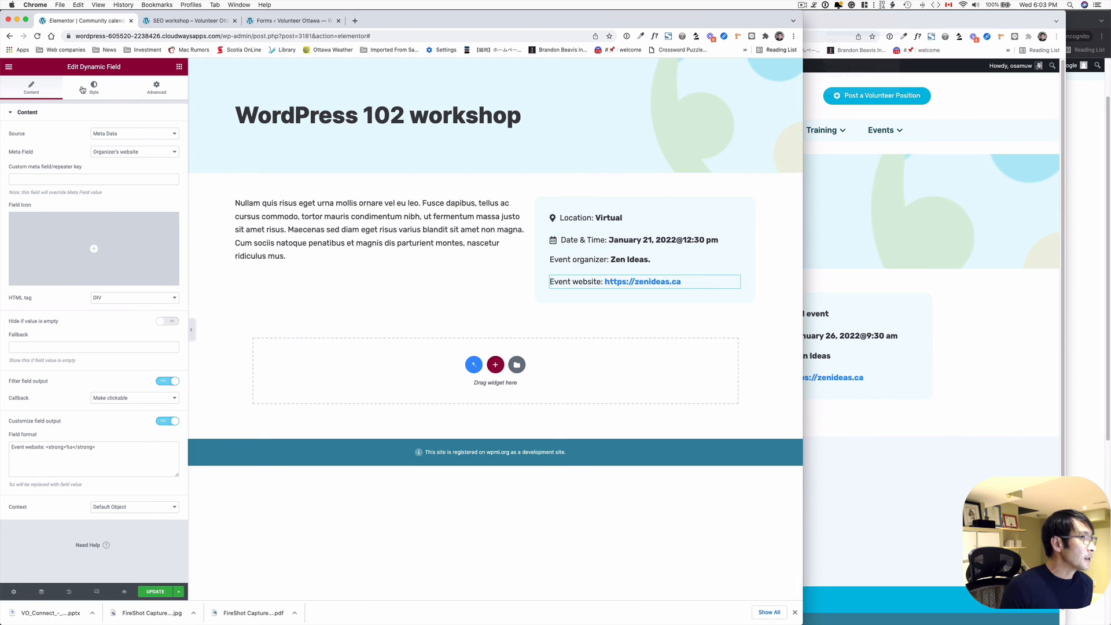
pyautogui.click(141, 154)
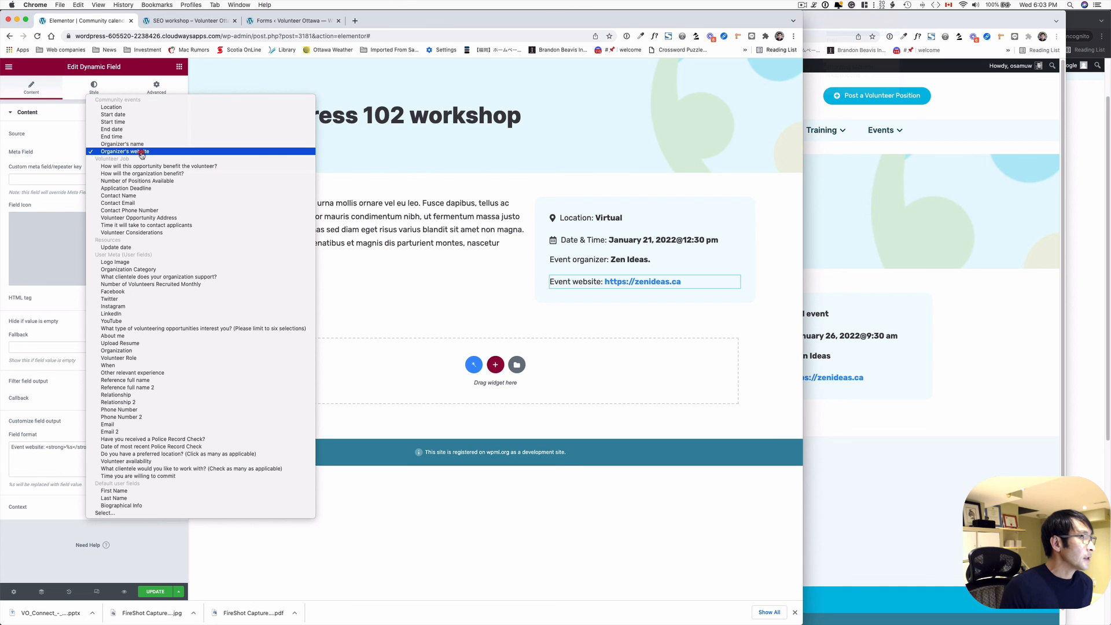
pyautogui.click(142, 152)
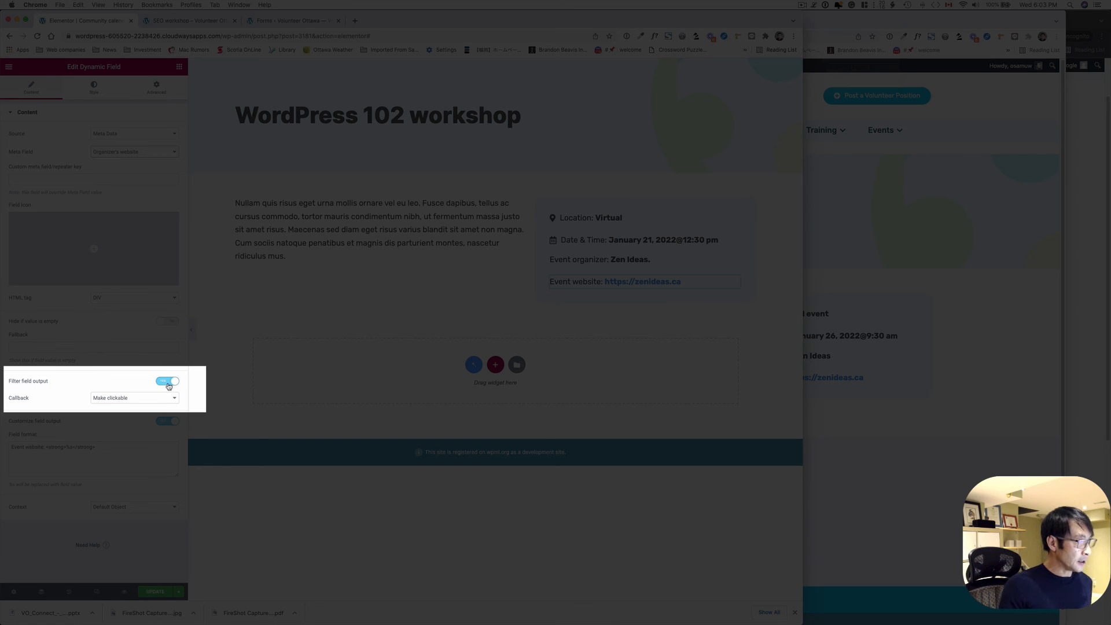
# - Turn the event website field's output filter off and back on, keeping the Make clickable callback
pyautogui.click(168, 381)
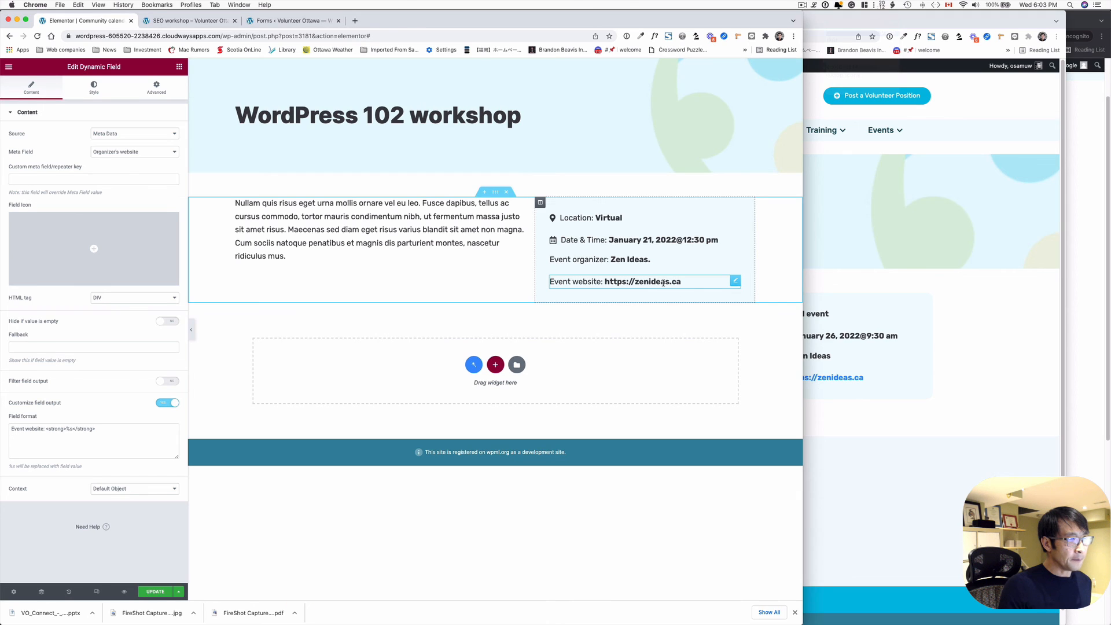
pyautogui.click(168, 381)
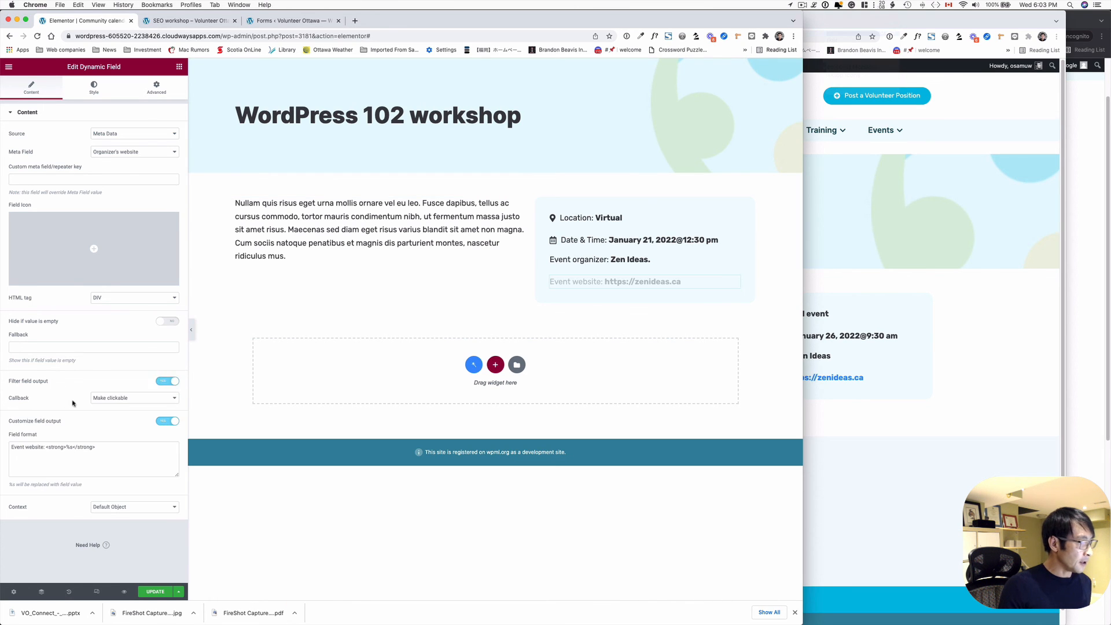
pyautogui.click(112, 399)
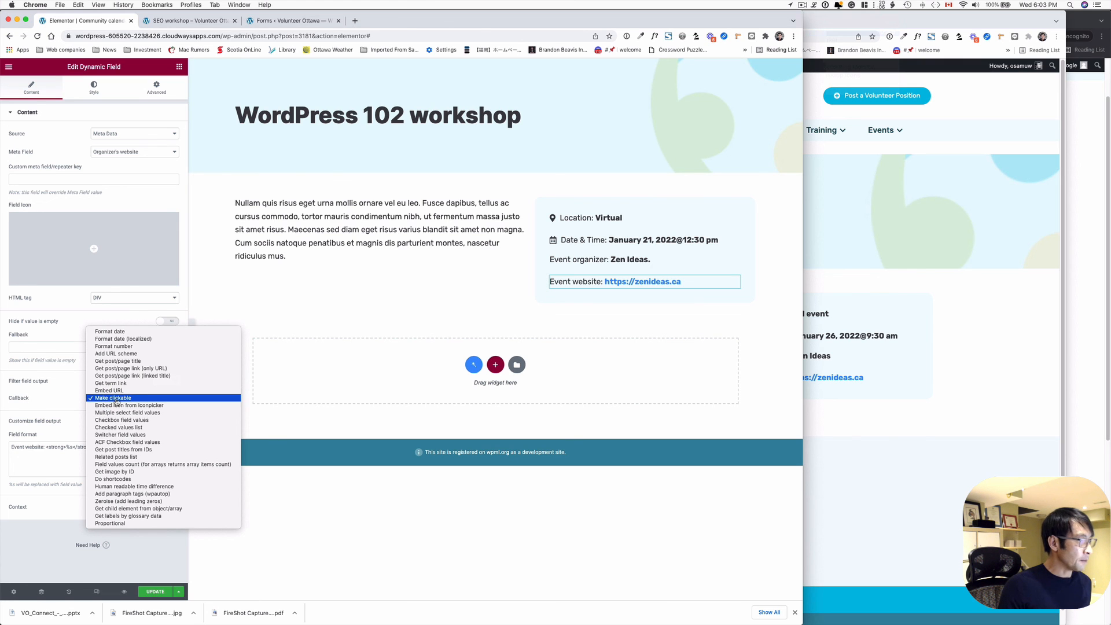
pyautogui.click(119, 399)
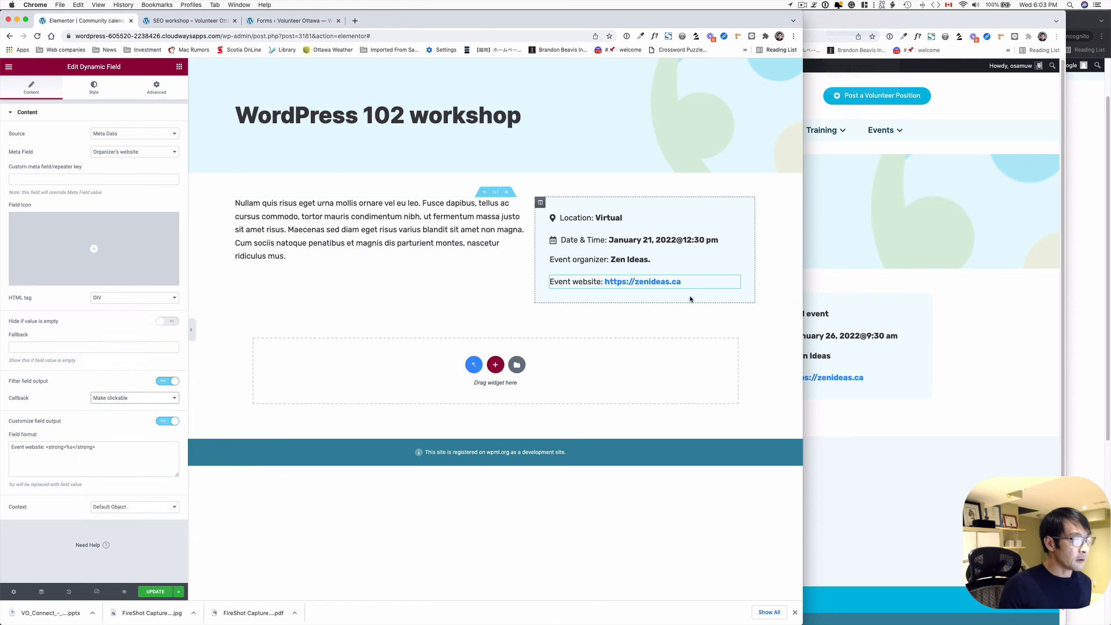
# - Test the event website link on the live SEO workshop page and go back to the Event Calendar page
pyautogui.click(880, 396)
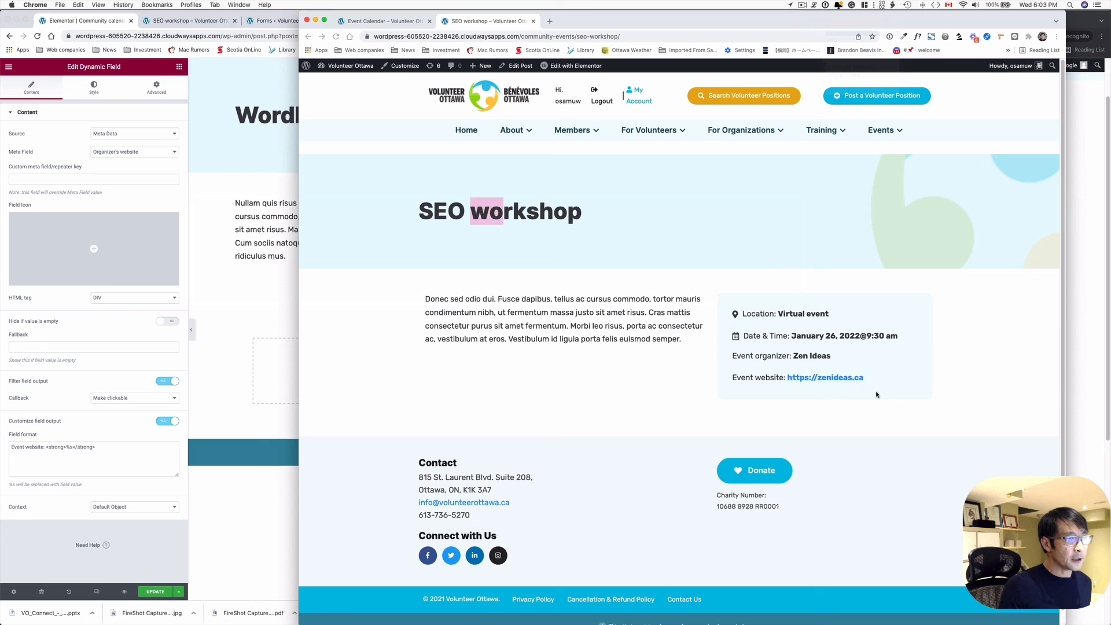
pyautogui.click(828, 380)
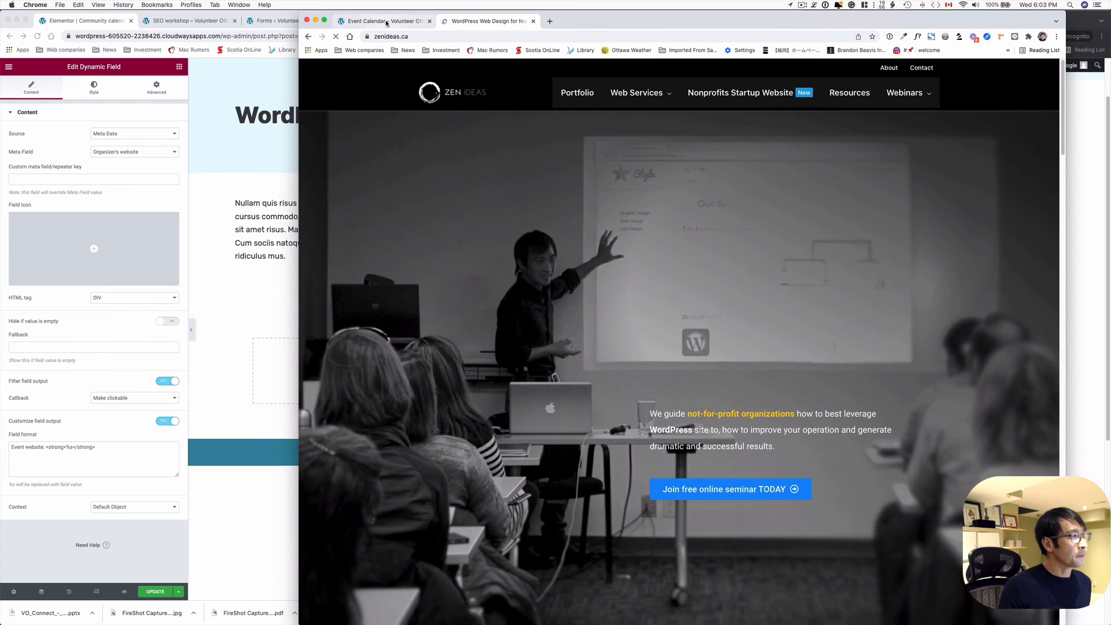
pyautogui.click(386, 23)
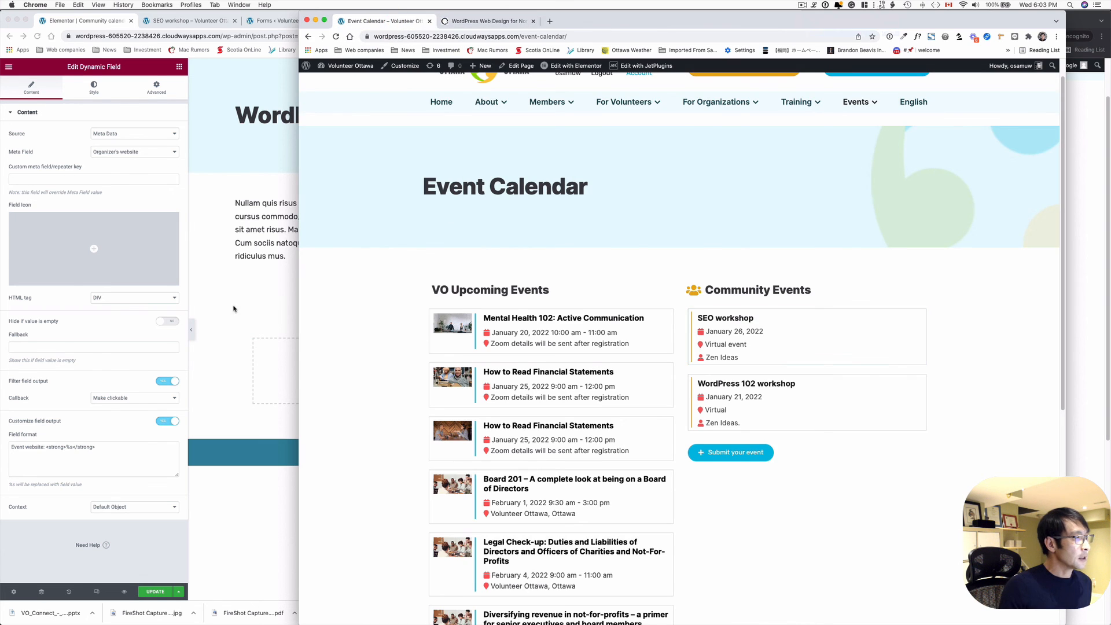
# - Switch to the Keynote presentation and reposition its window to show the event submission workflow slide
pyautogui.click(233, 308)
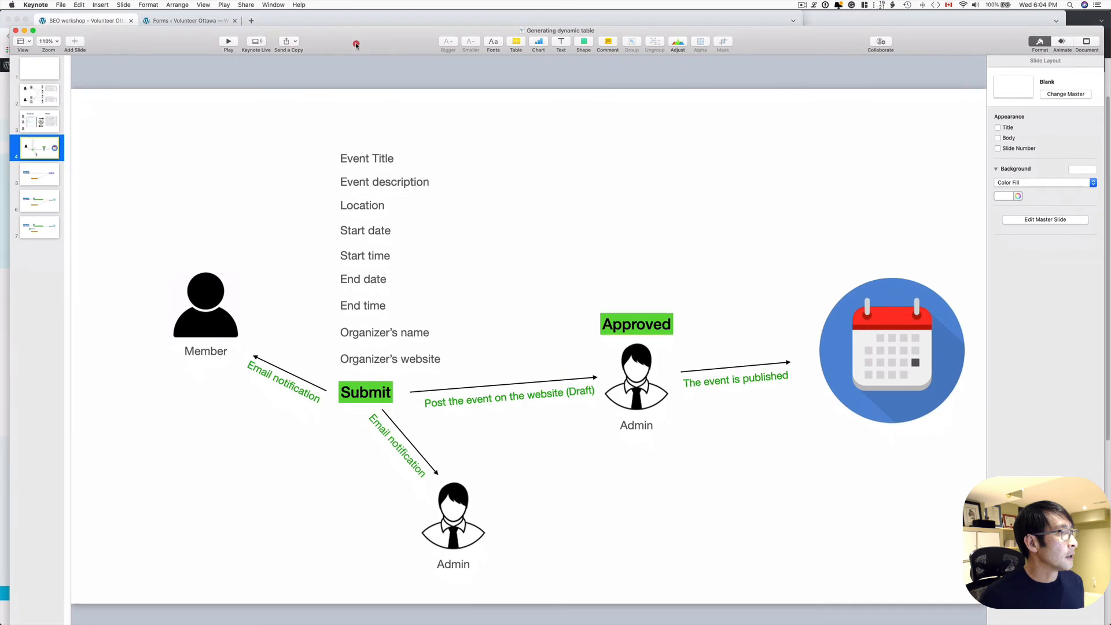
pyautogui.moveTo(355, 44); pyautogui.dragTo(354, 32)
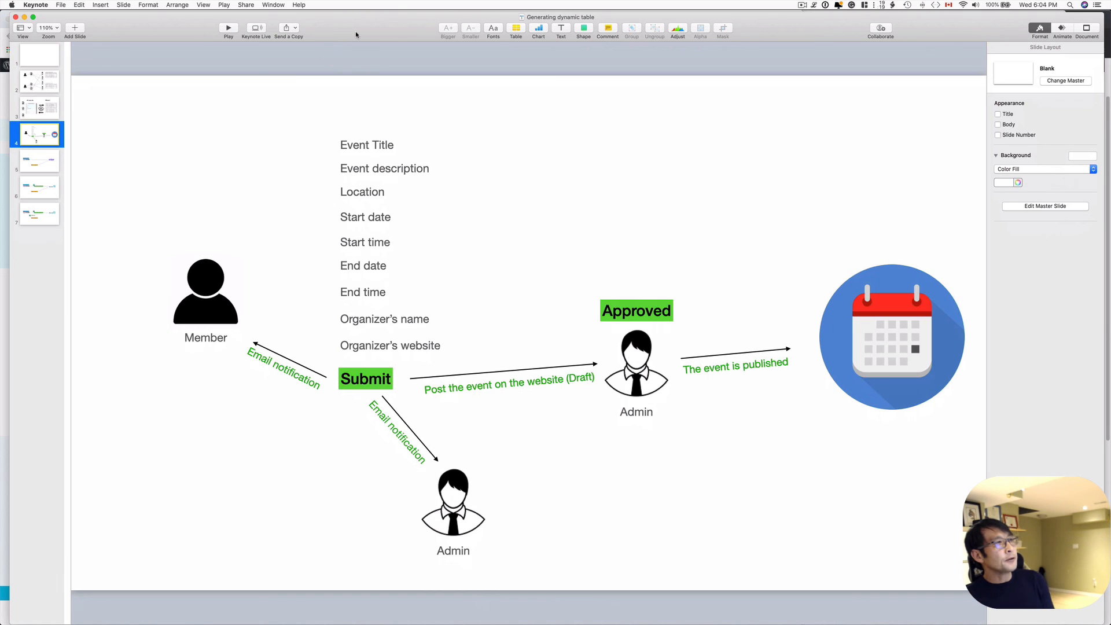